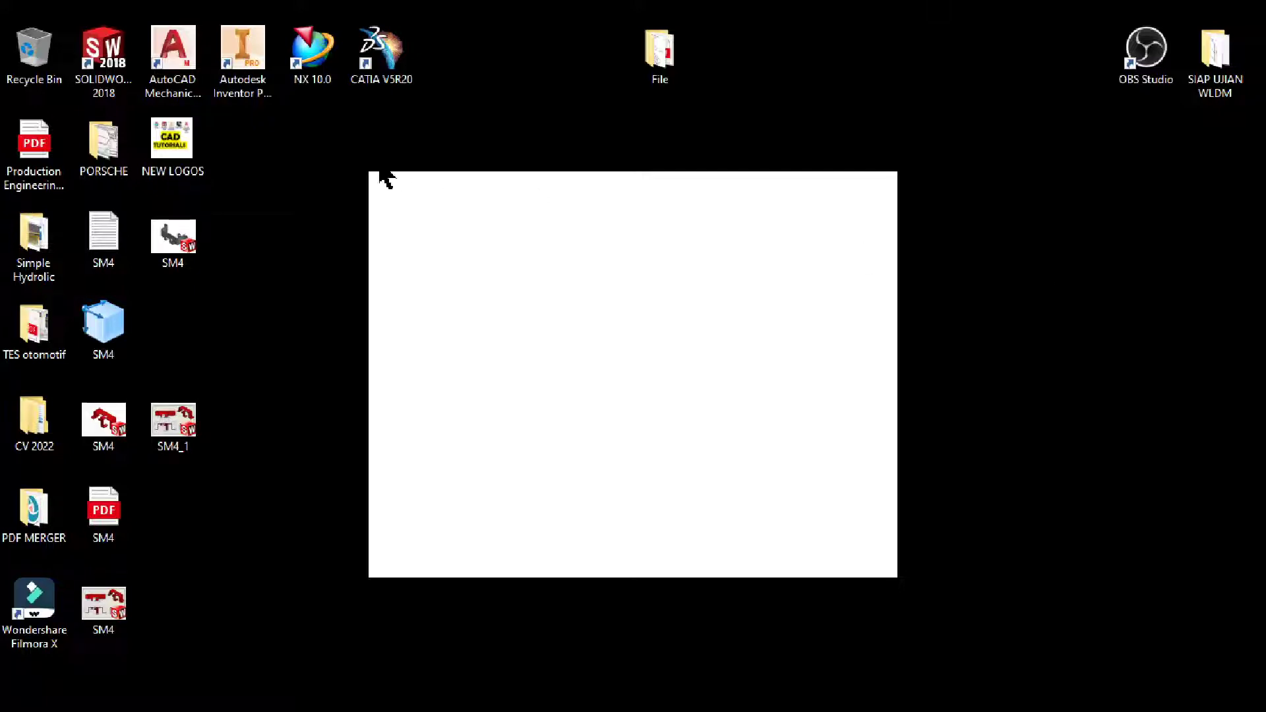
# Switch to NX 10 and create a new millimetre Model part named 3.2 Brass Step_1
pyautogui.doubleClick(322, 82)
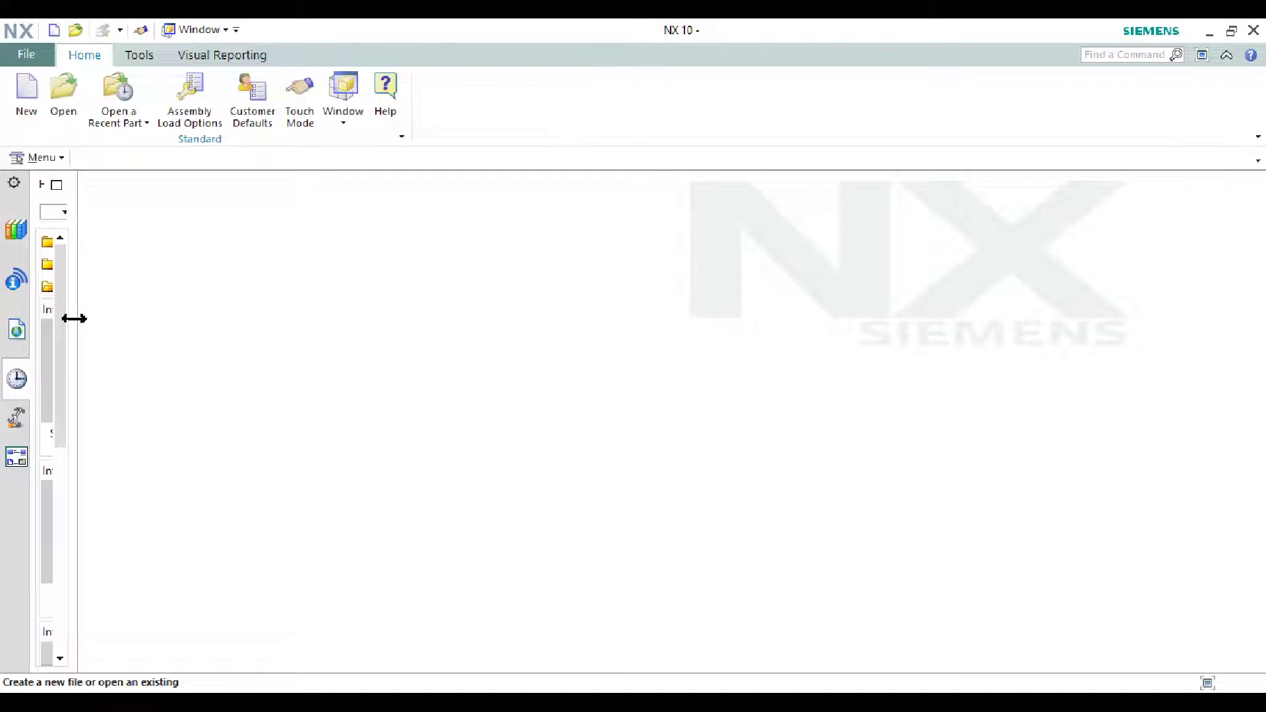
pyautogui.moveTo(73, 318); pyautogui.dragTo(297, 348)
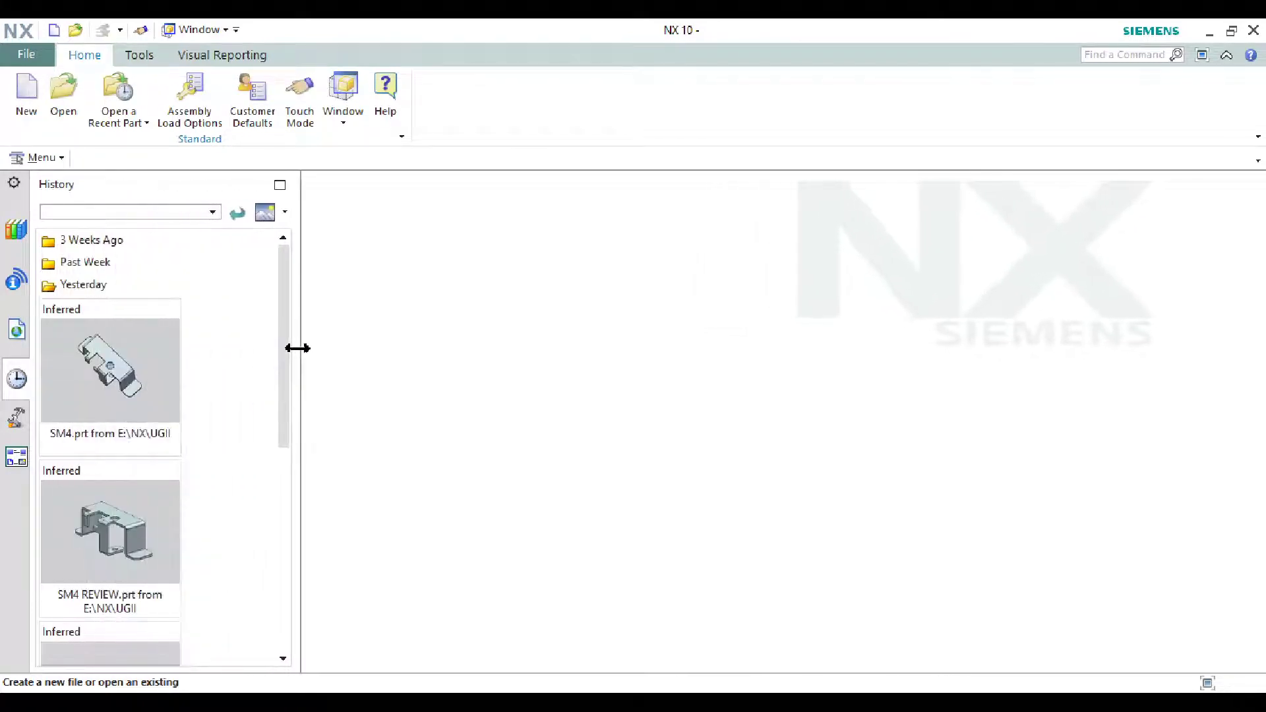
pyautogui.click(25, 98)
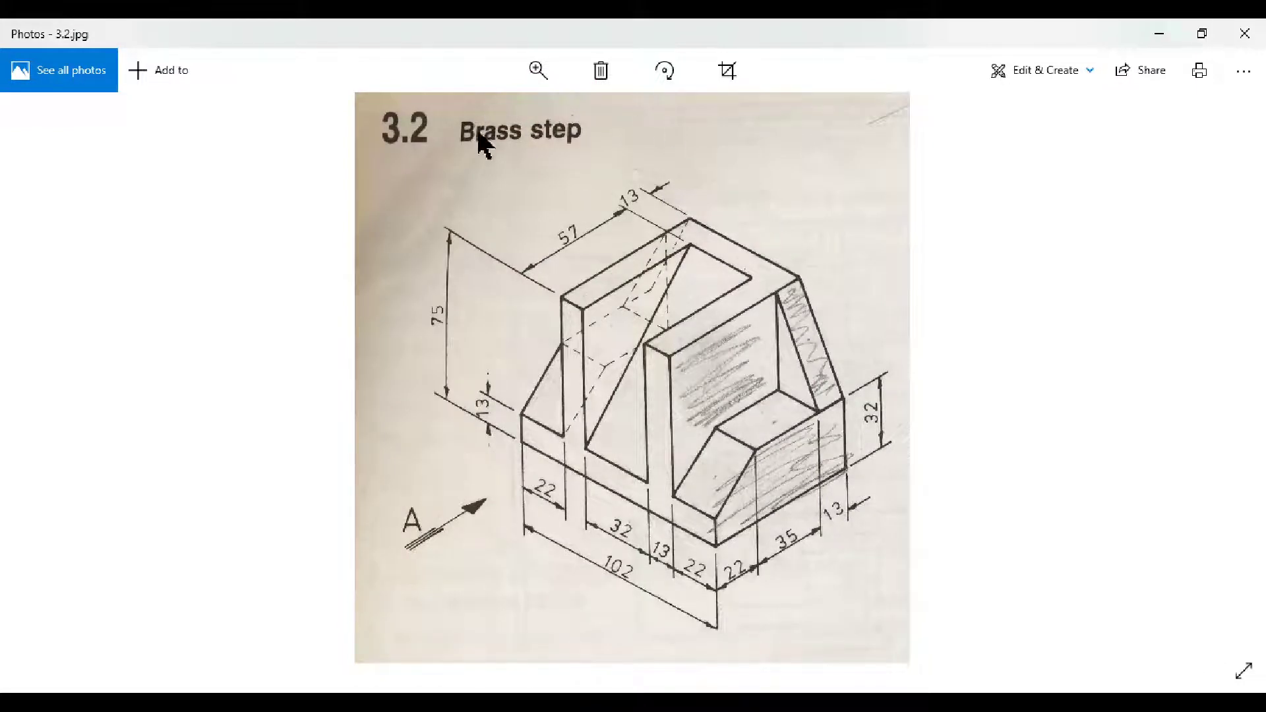
pyautogui.click(1161, 34)
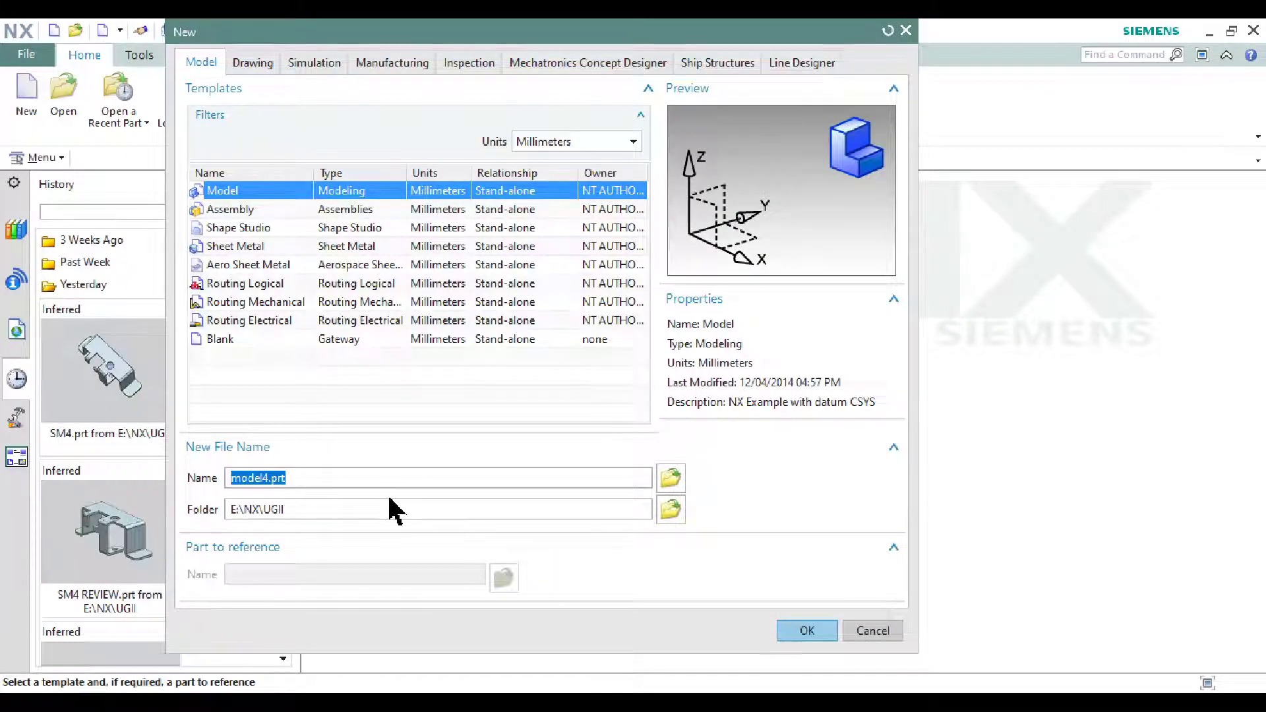
pyautogui.write('3.2 Brass Step_1')
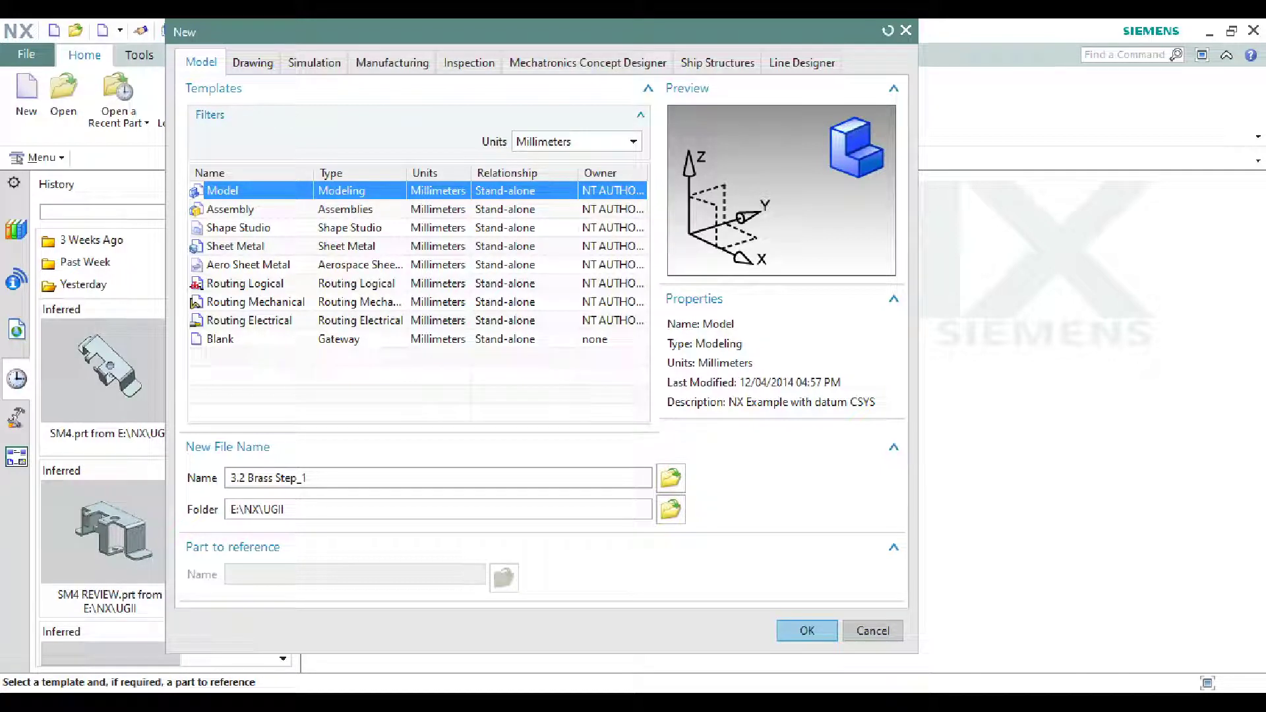
pyautogui.press('Return')
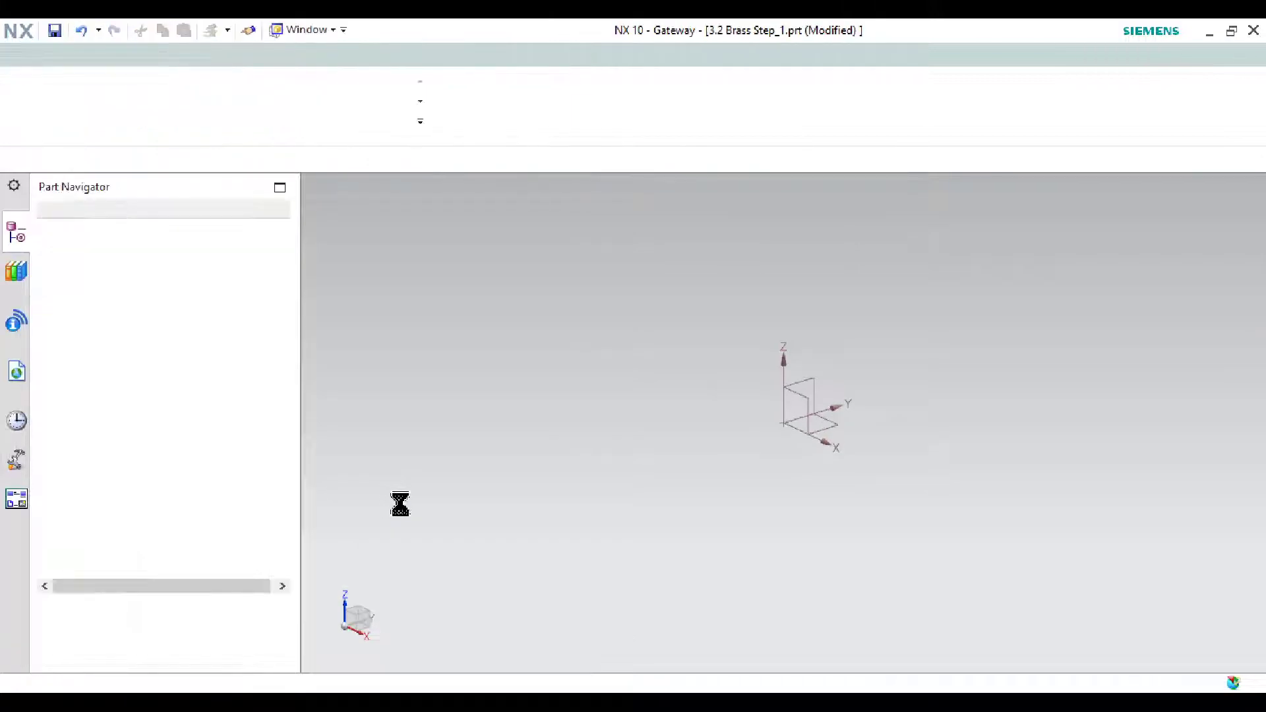
# Check the brass step drawing and create an On Plane sketch on the YZ plane of the datum coordinate system
pyautogui.hotkey('alt', 'Tab')
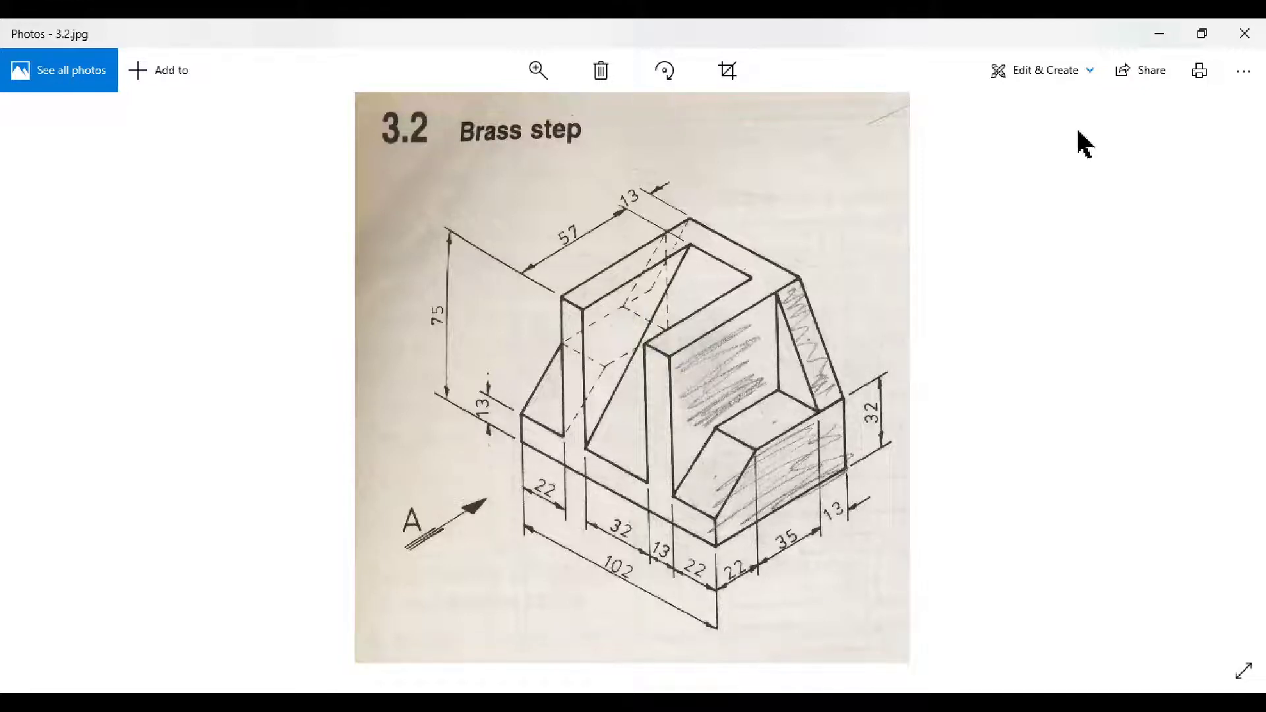
pyautogui.click(1161, 33)
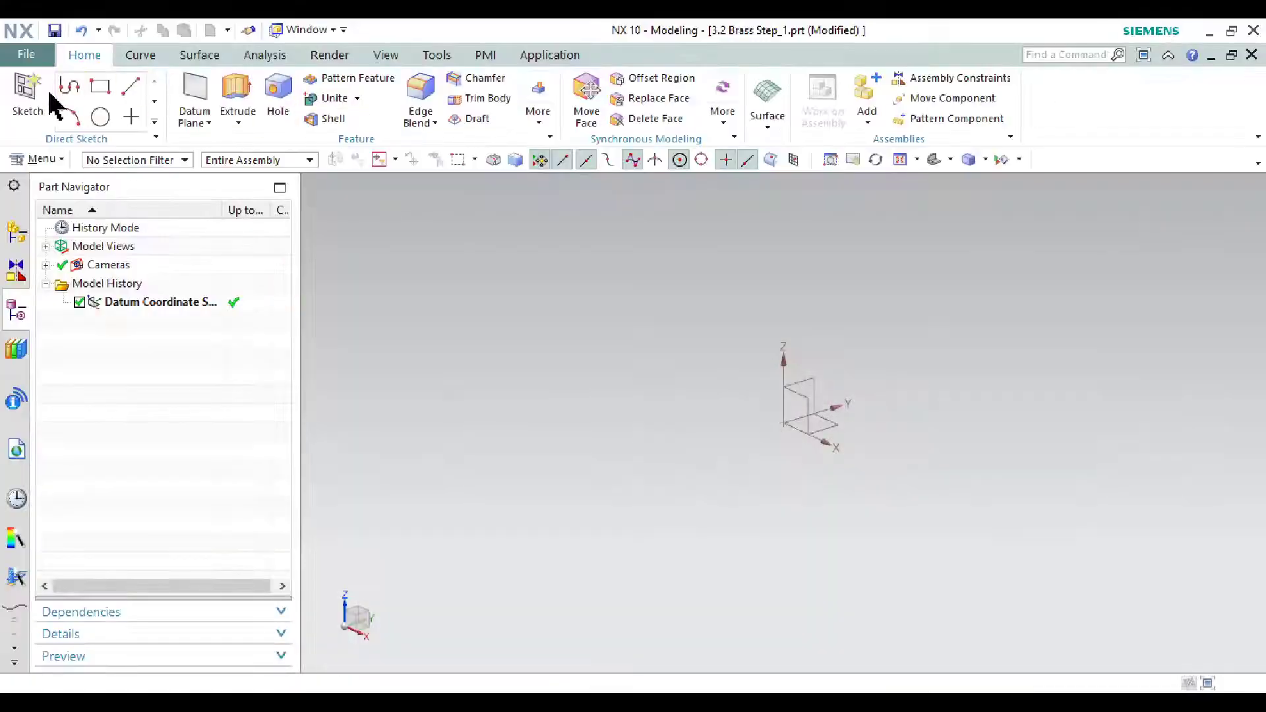
pyautogui.click(25, 93)
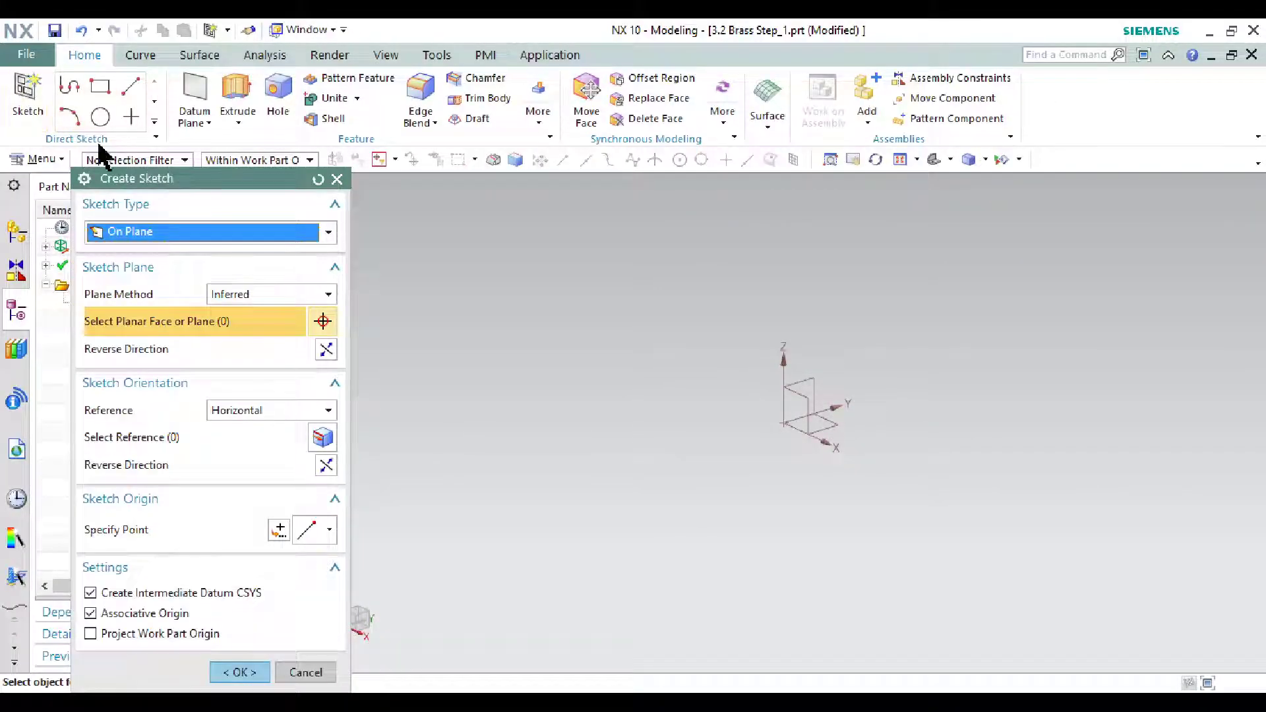
pyautogui.click(218, 235)
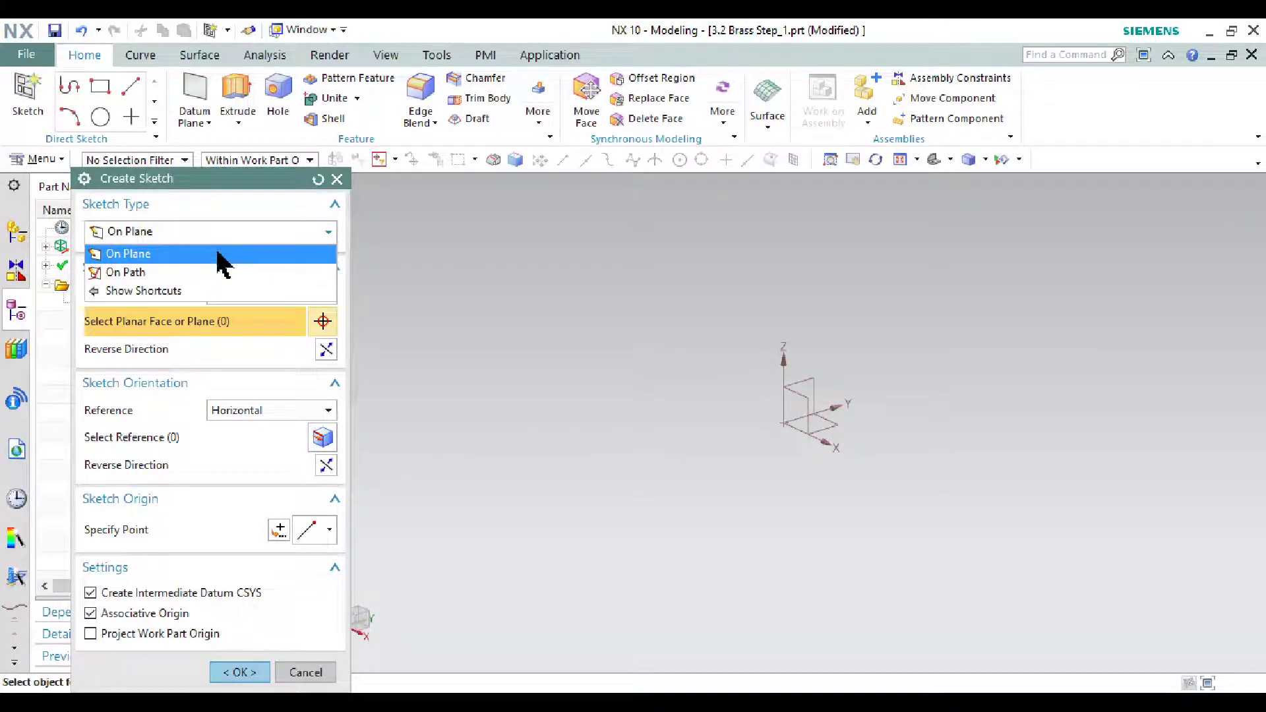
pyautogui.click(218, 255)
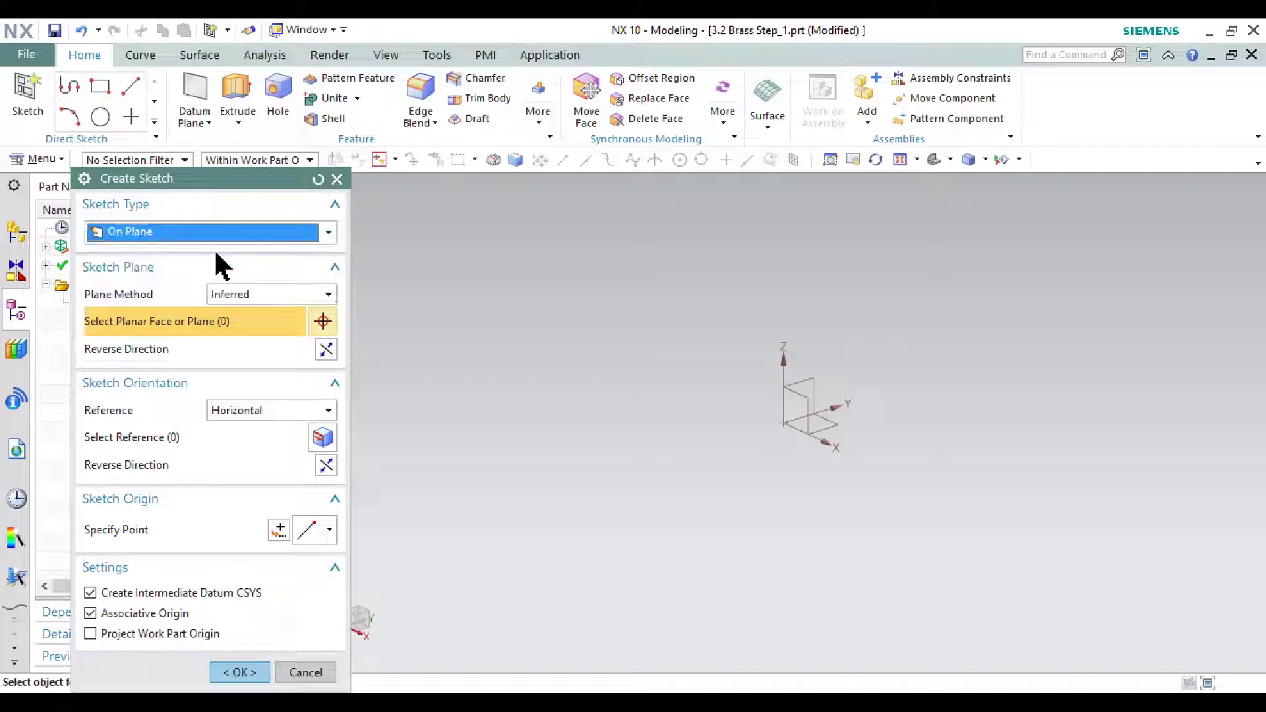
pyautogui.click(817, 379)
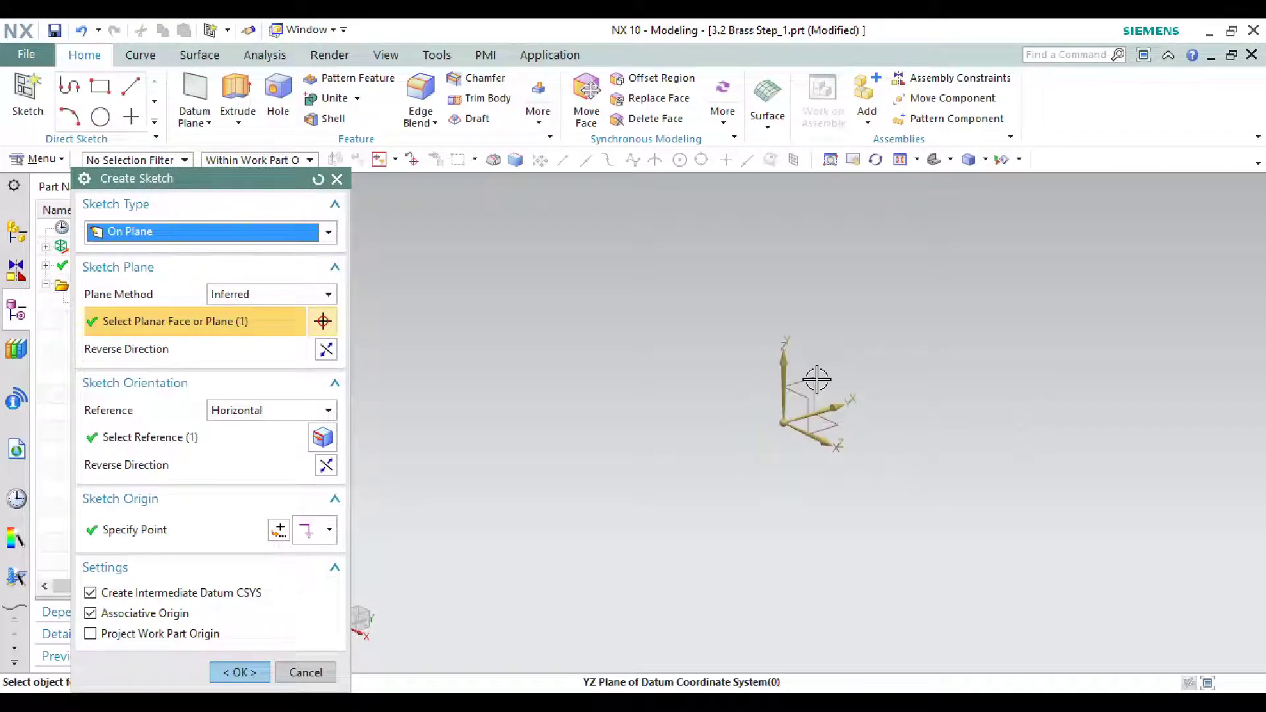
pyautogui.click(239, 672)
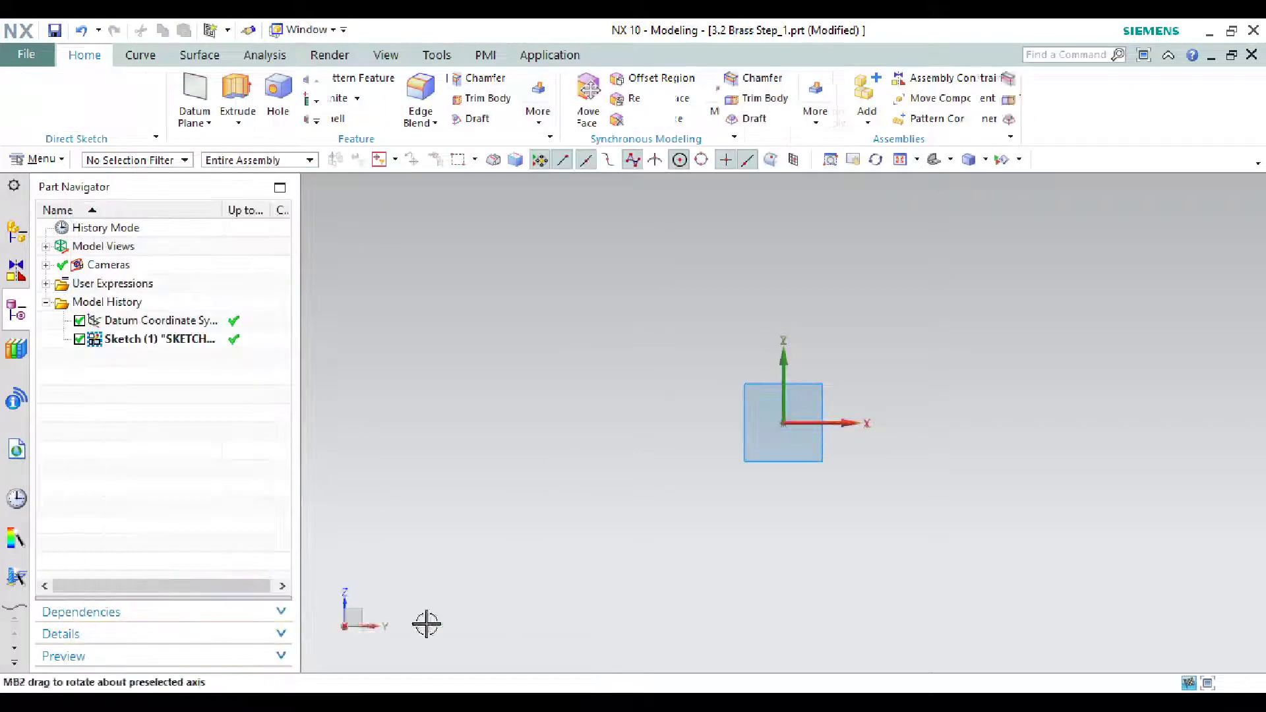
pyautogui.hotkey('alt', 'Tab')
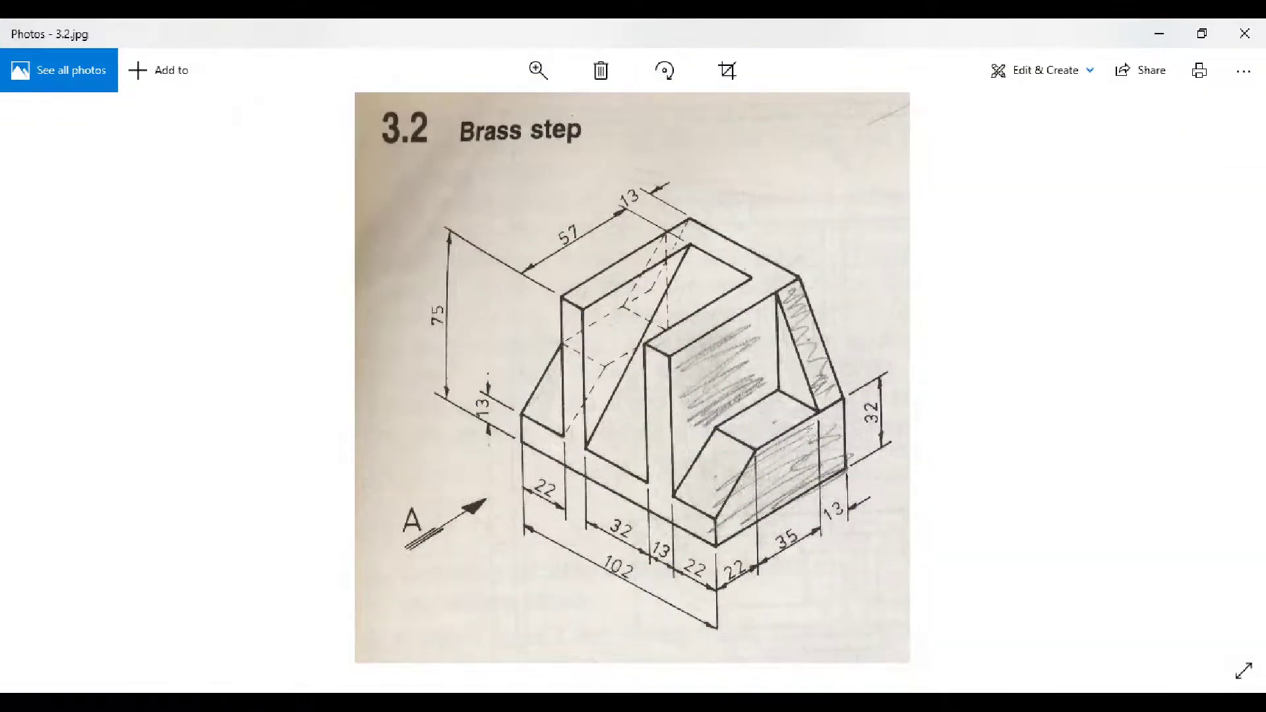
pyautogui.hotkey('alt', 'Tab')
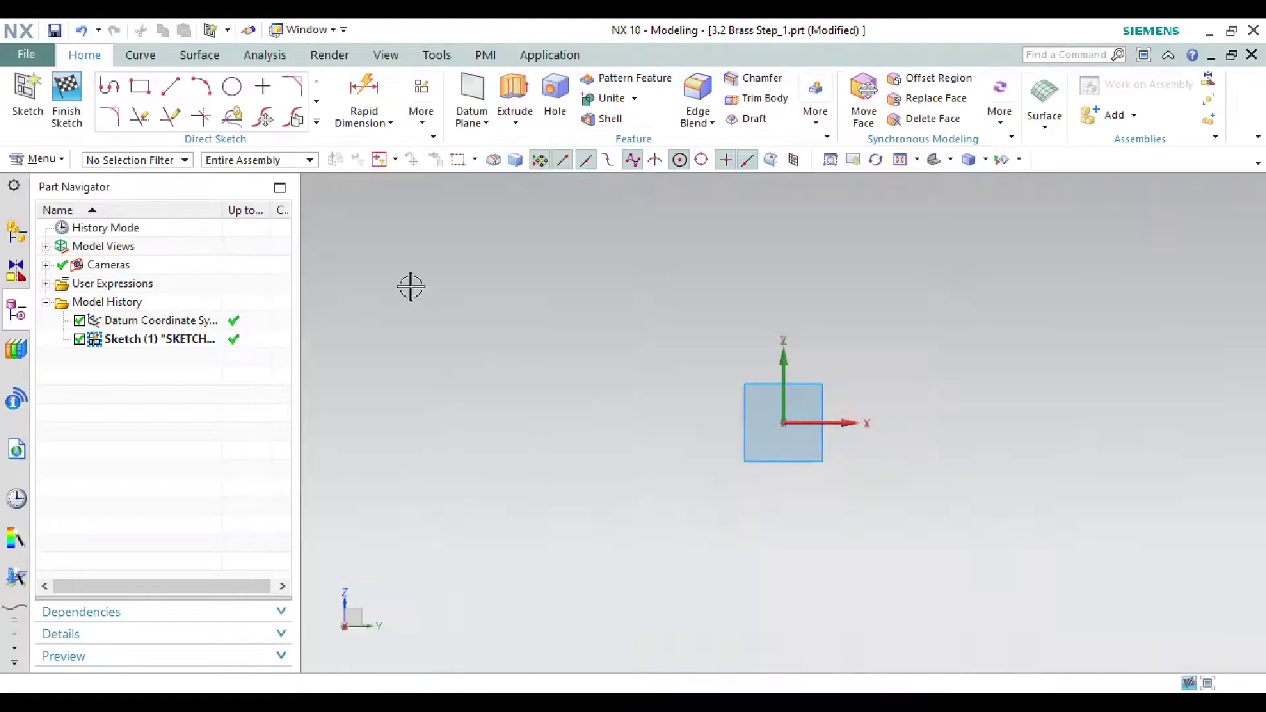
pyautogui.click(110, 88)
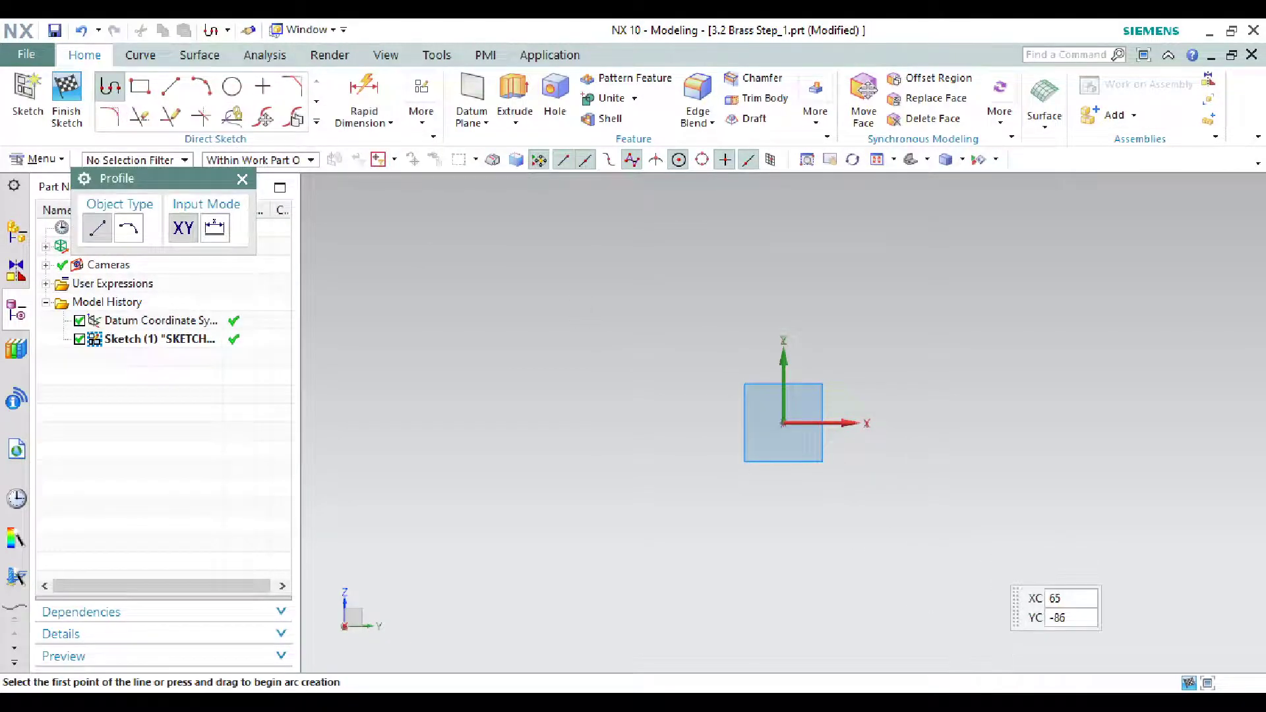
pyautogui.hotkey('alt', 'Tab')
pyautogui.hotkey('alt', 'Tab')
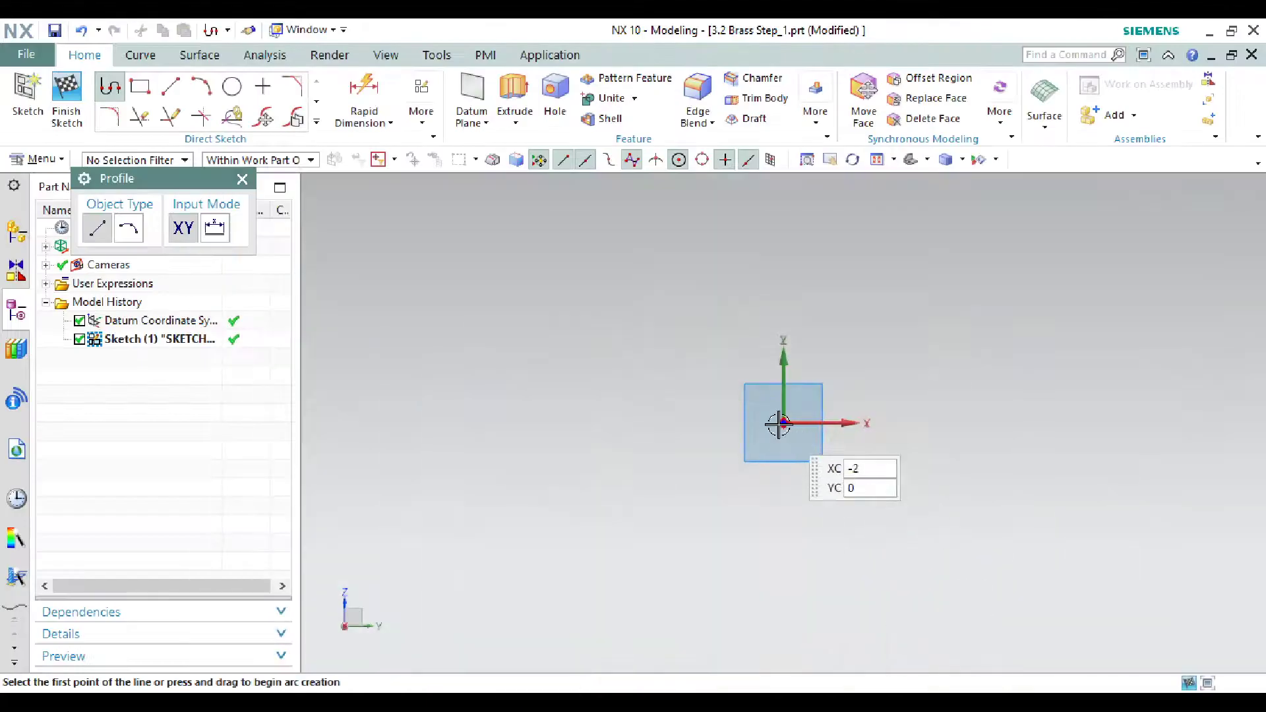
# Capture the brass step drawing with Snipping Tool, outline its stepped side face in red, and return to NX
pyautogui.hotkey('alt', 'Tab')
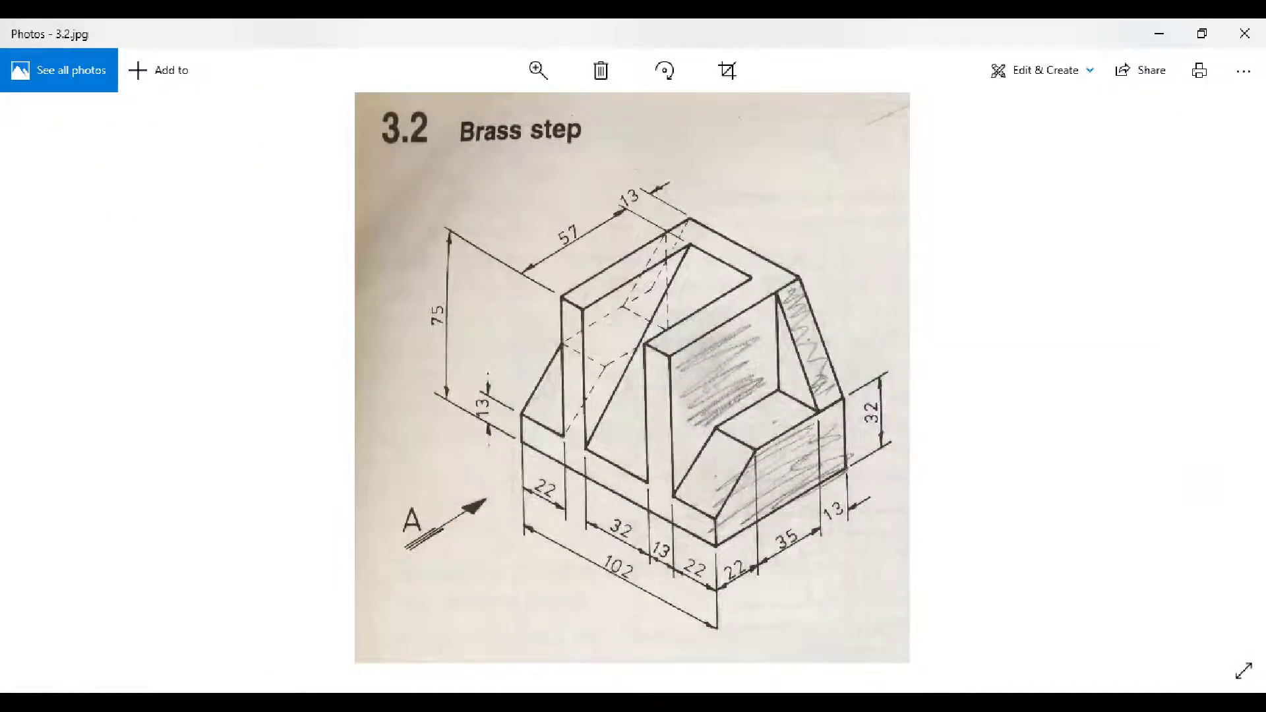
pyautogui.press('super')
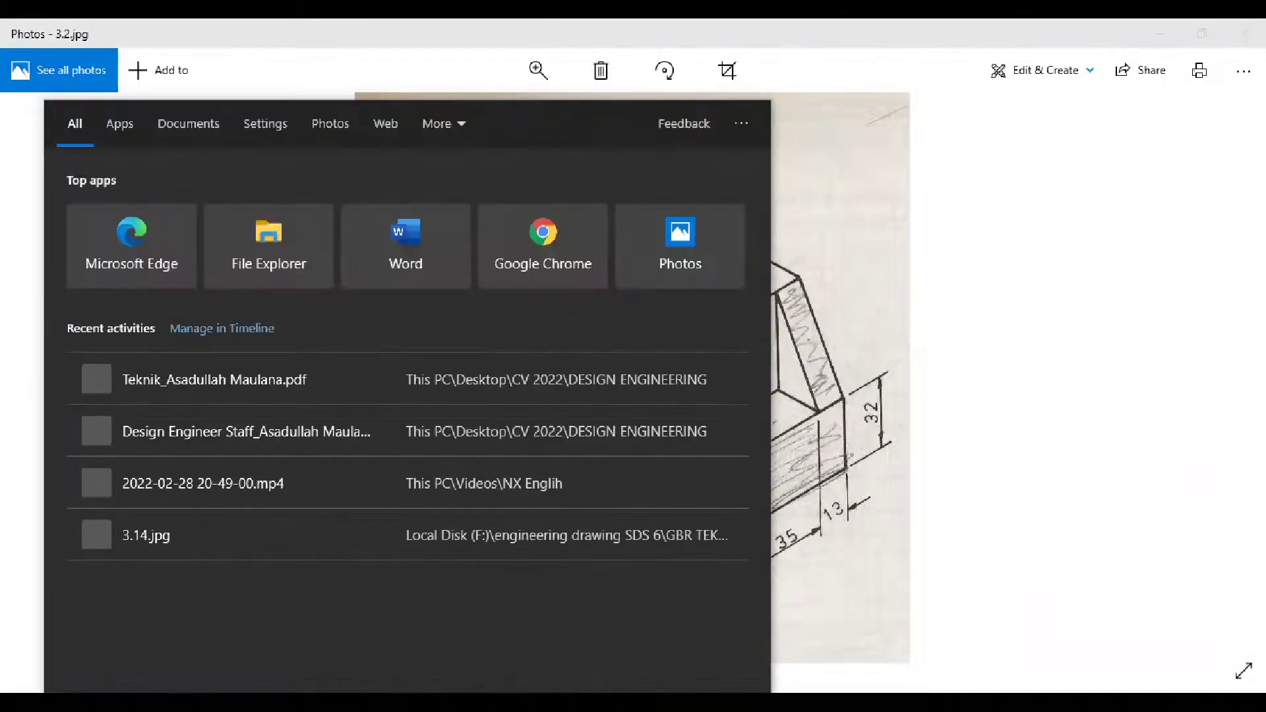
pyautogui.write('sni')
pyautogui.press('Return')
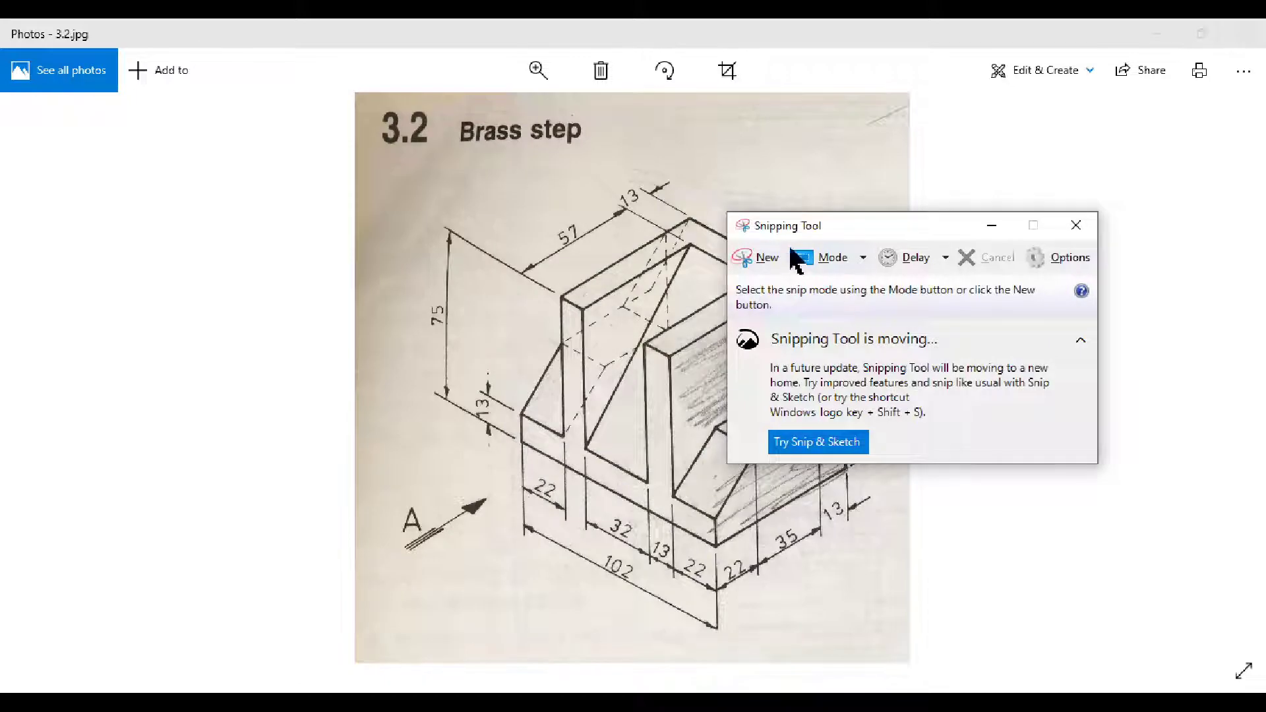
pyautogui.click(765, 257)
pyautogui.moveTo(436, 107)
pyautogui.mouseDown()
pyautogui.moveTo(849, 560)
pyautogui.moveTo(987, 666)
pyautogui.mouseUp()
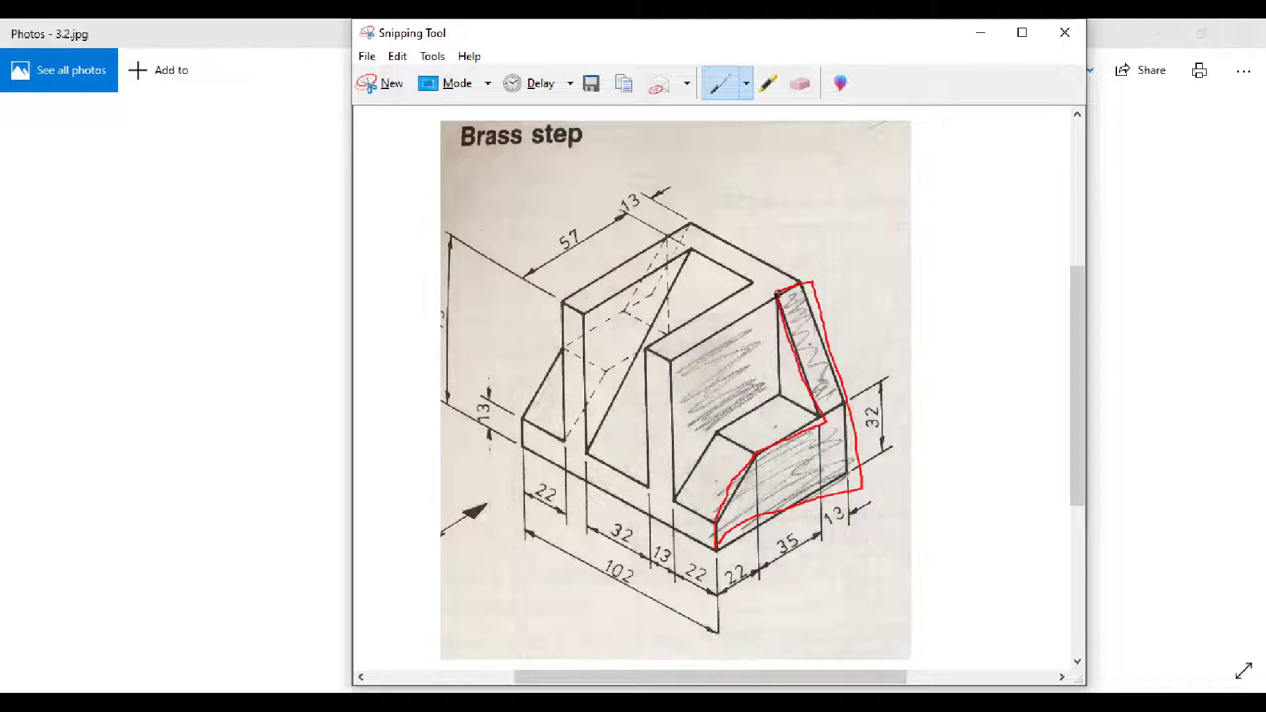
pyautogui.click(980, 34)
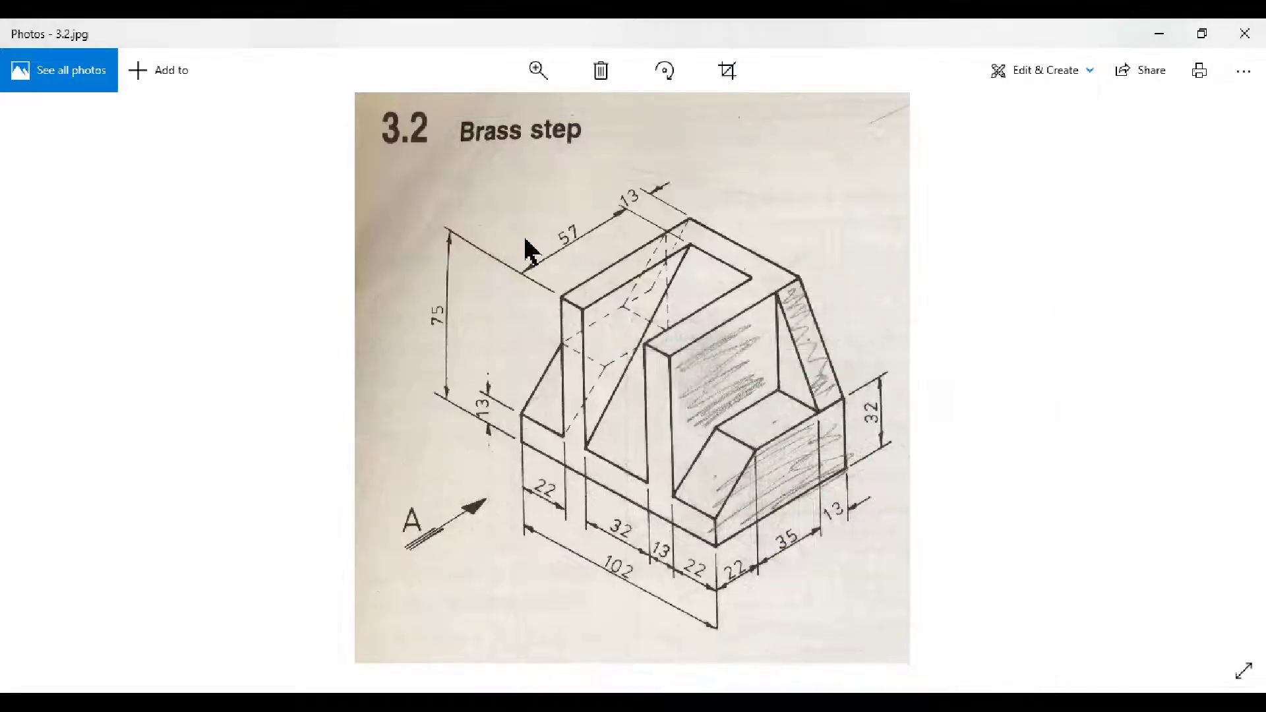
pyautogui.click(1175, 33)
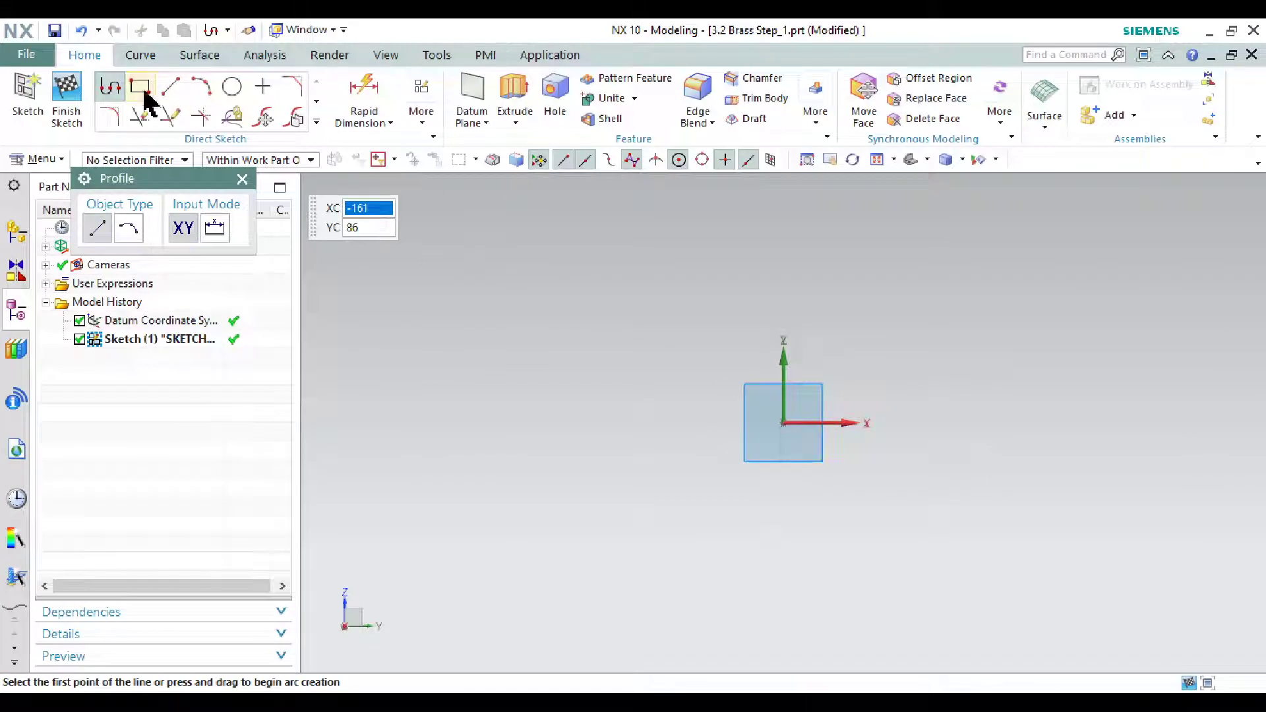
# Sketch the lower profile from the origin: a base about 91 mm long, a 22 mm vertical edge, a sloped edge and a 56 mm horizontal edge
pyautogui.click(119, 81)
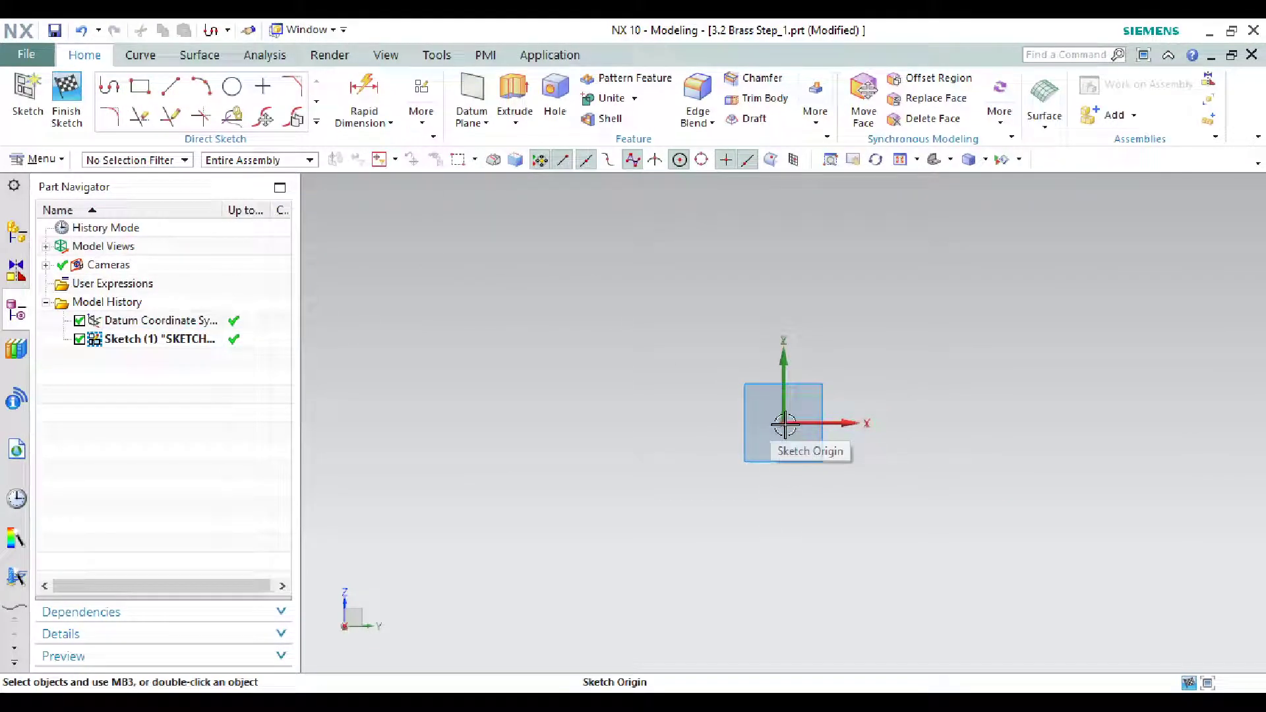
pyautogui.click(785, 424)
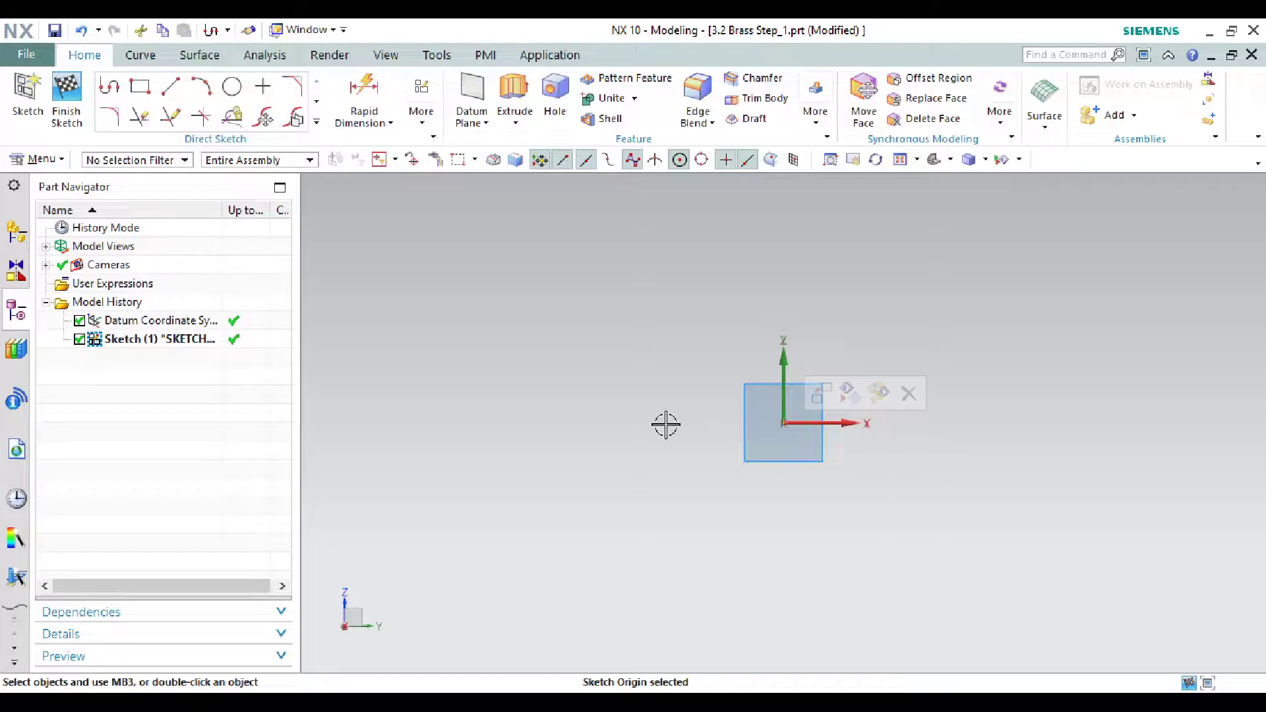
pyautogui.click(108, 91)
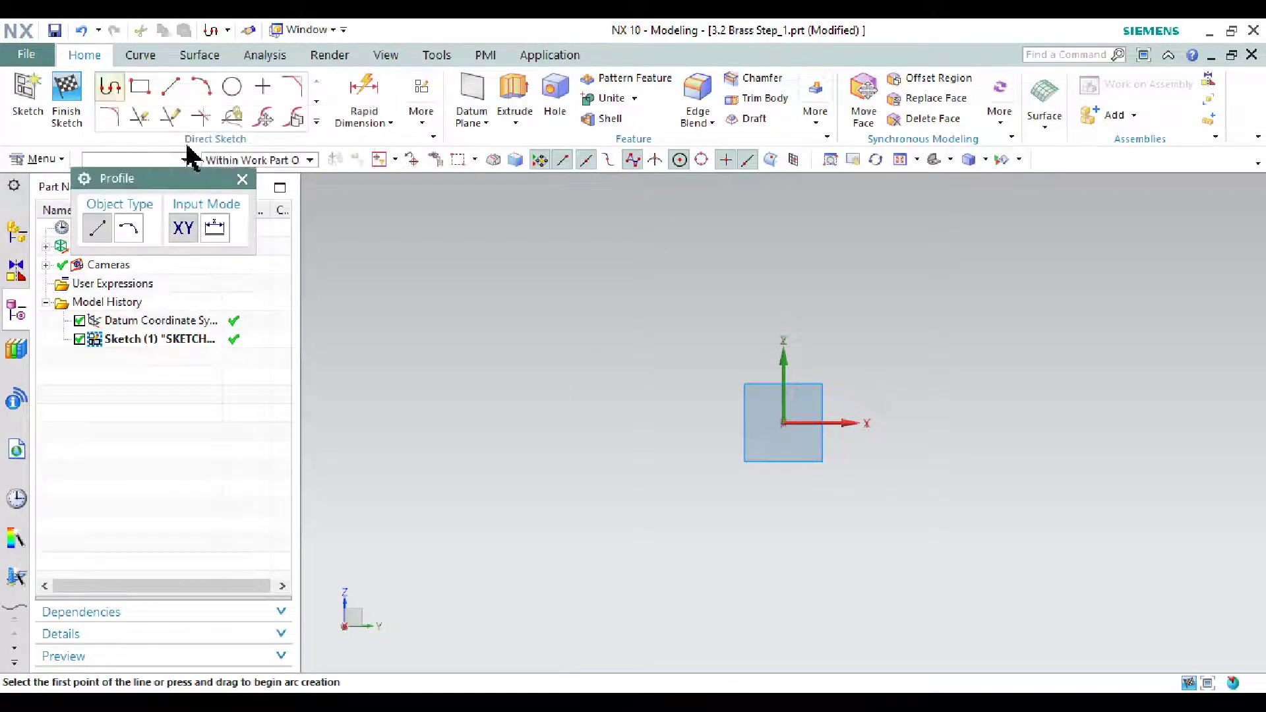
pyautogui.click(785, 424)
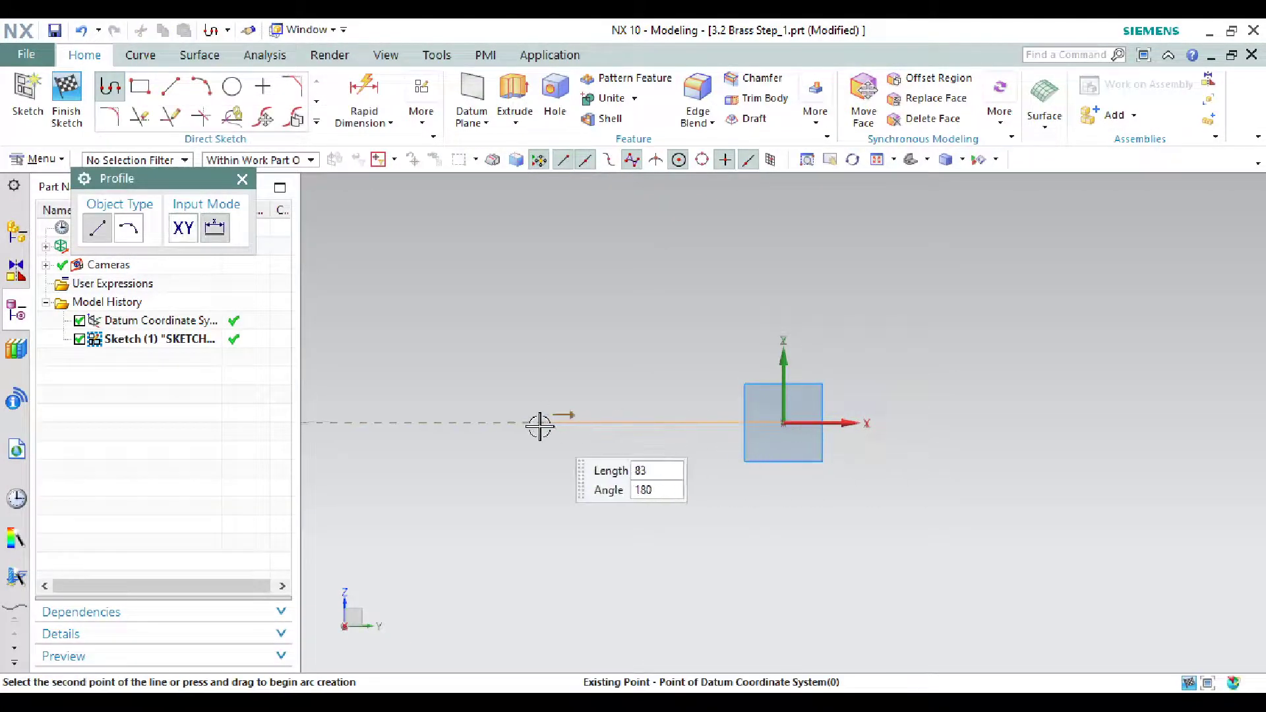
pyautogui.click(523, 423)
pyautogui.click(522, 359)
pyautogui.click(574, 302)
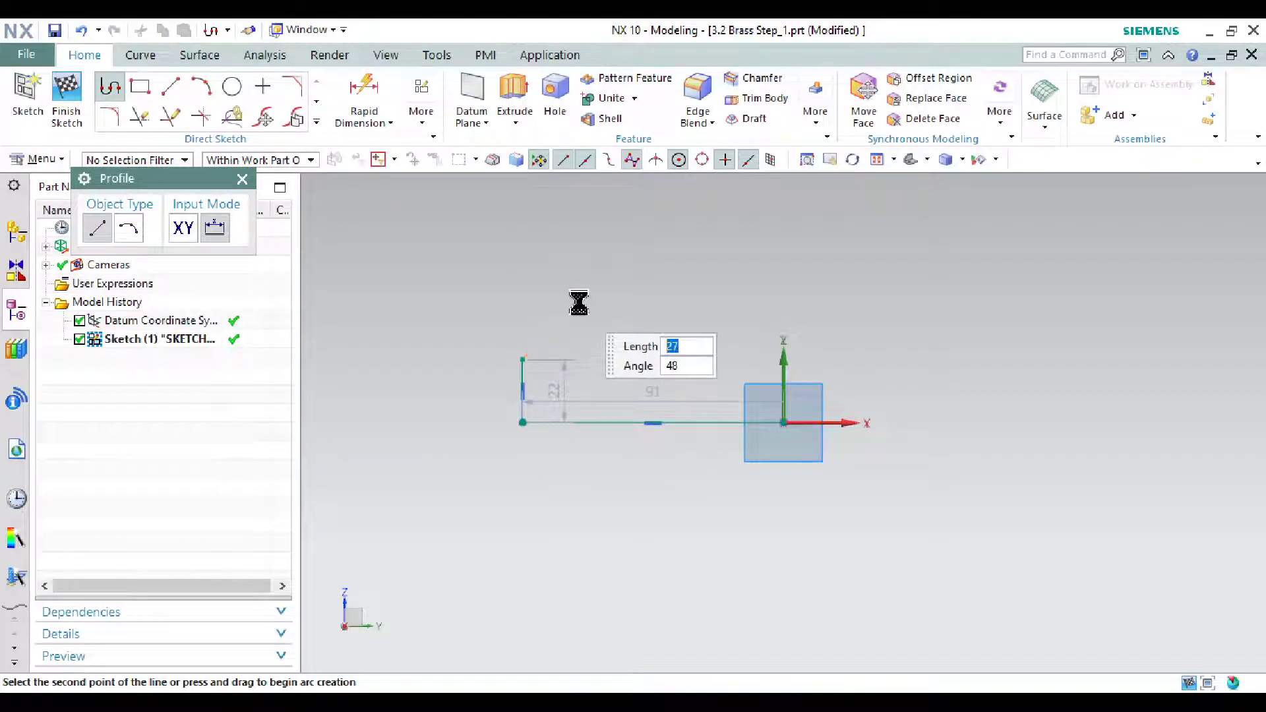
pyautogui.click(735, 304)
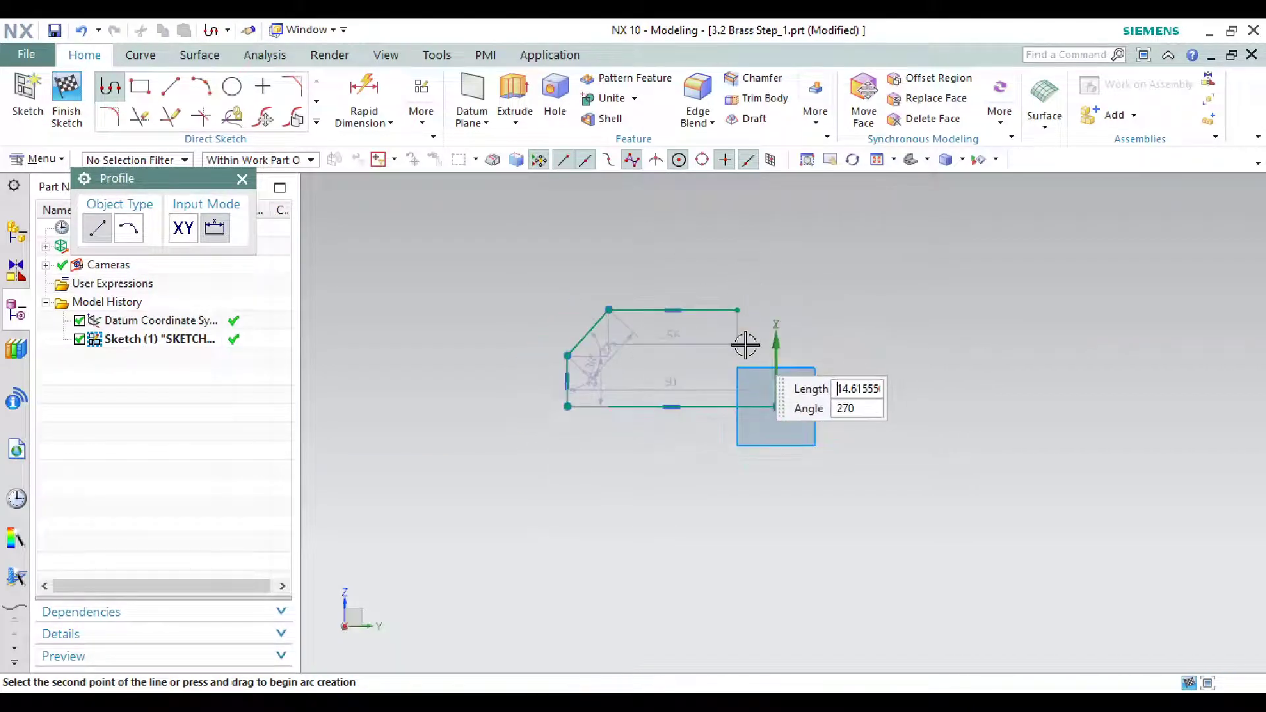
# Close the profile with a tall vertical edge, a top edge about 25 mm long and a line back down to the origin
pyautogui.scroll(3, 743, 274)
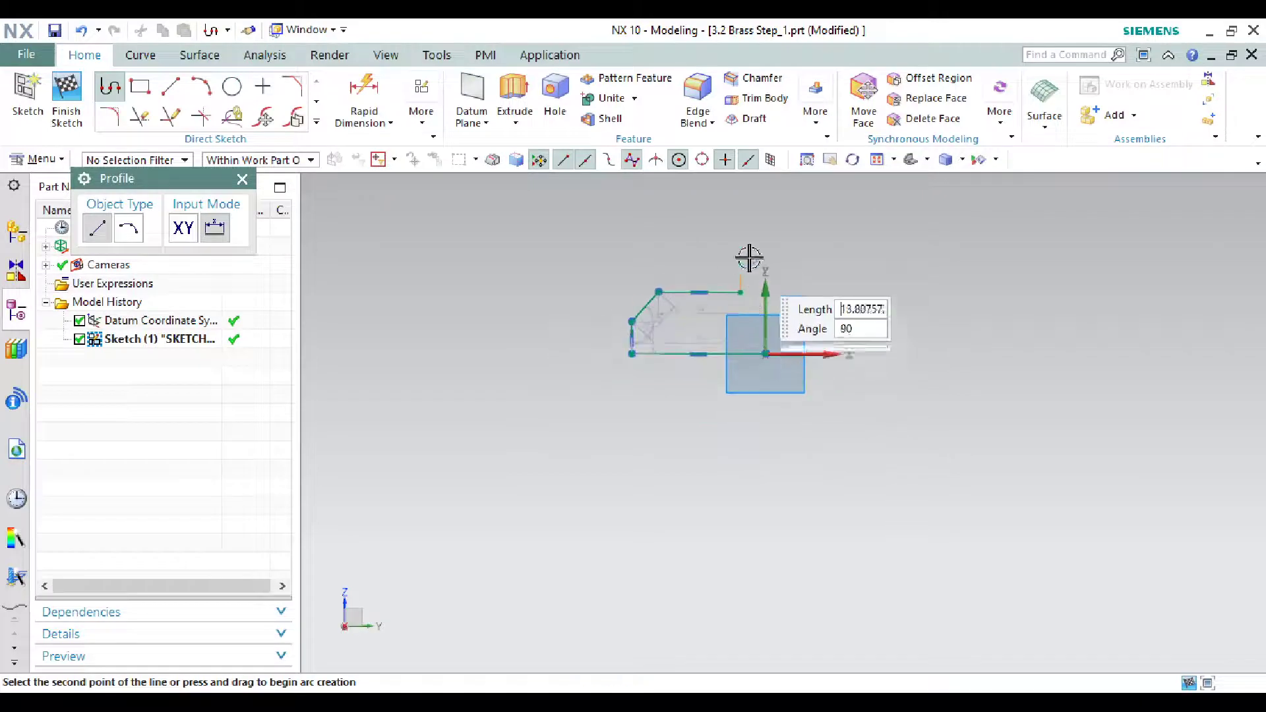
pyautogui.click(741, 204)
pyautogui.click(778, 204)
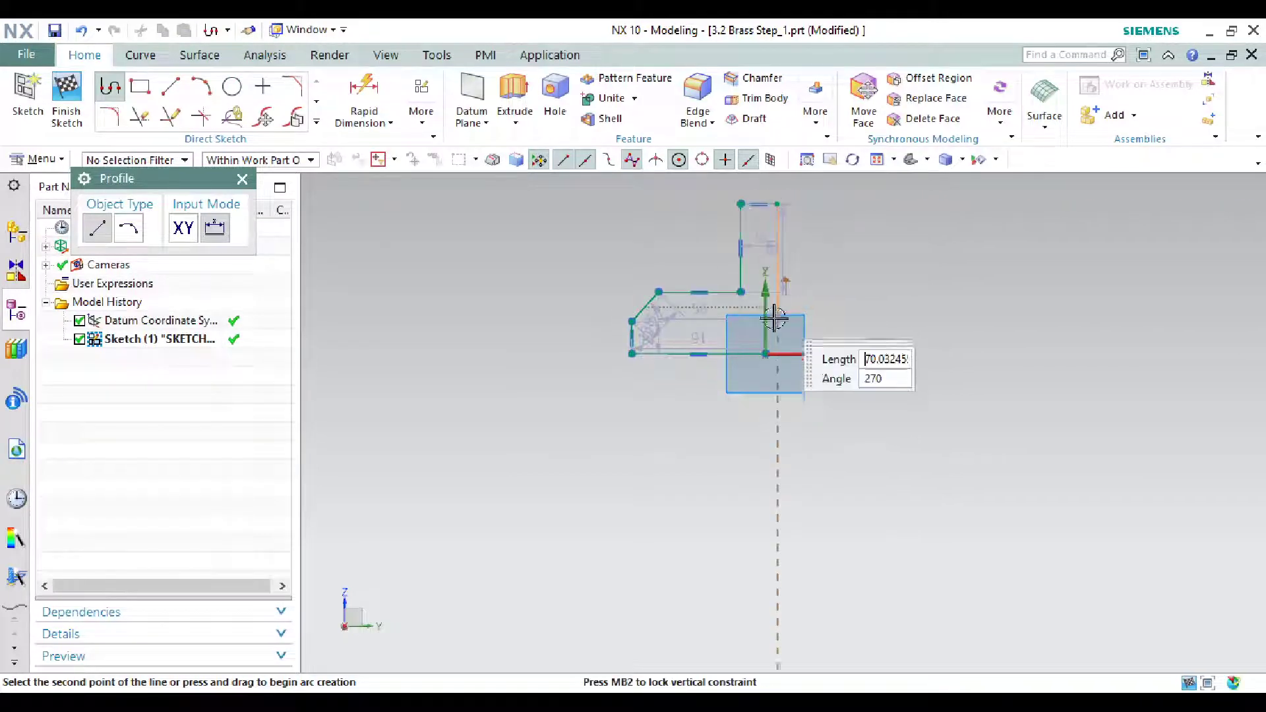
pyautogui.click(765, 354)
pyautogui.click(816, 367)
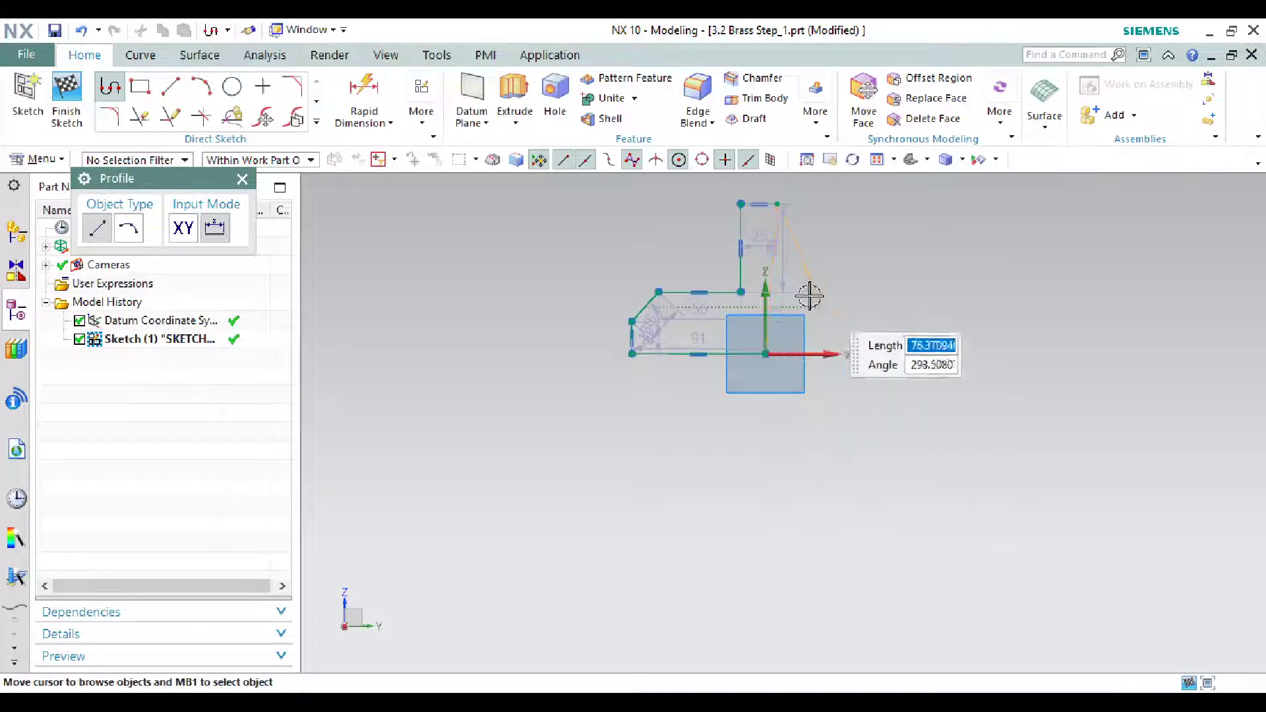
pyautogui.rightClick(880, 307)
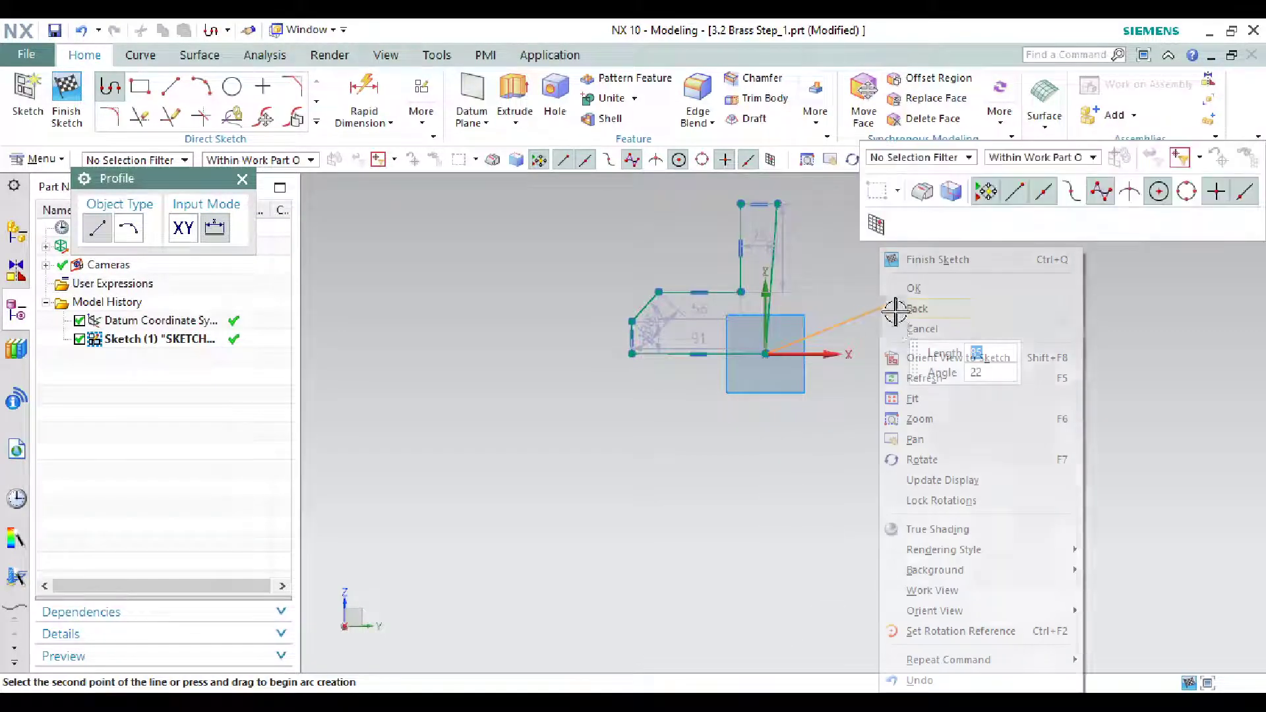
pyautogui.click(916, 296)
# Constrain the slanted line rising from the origin to be vertical
pyautogui.scroll(3, 783, 243)
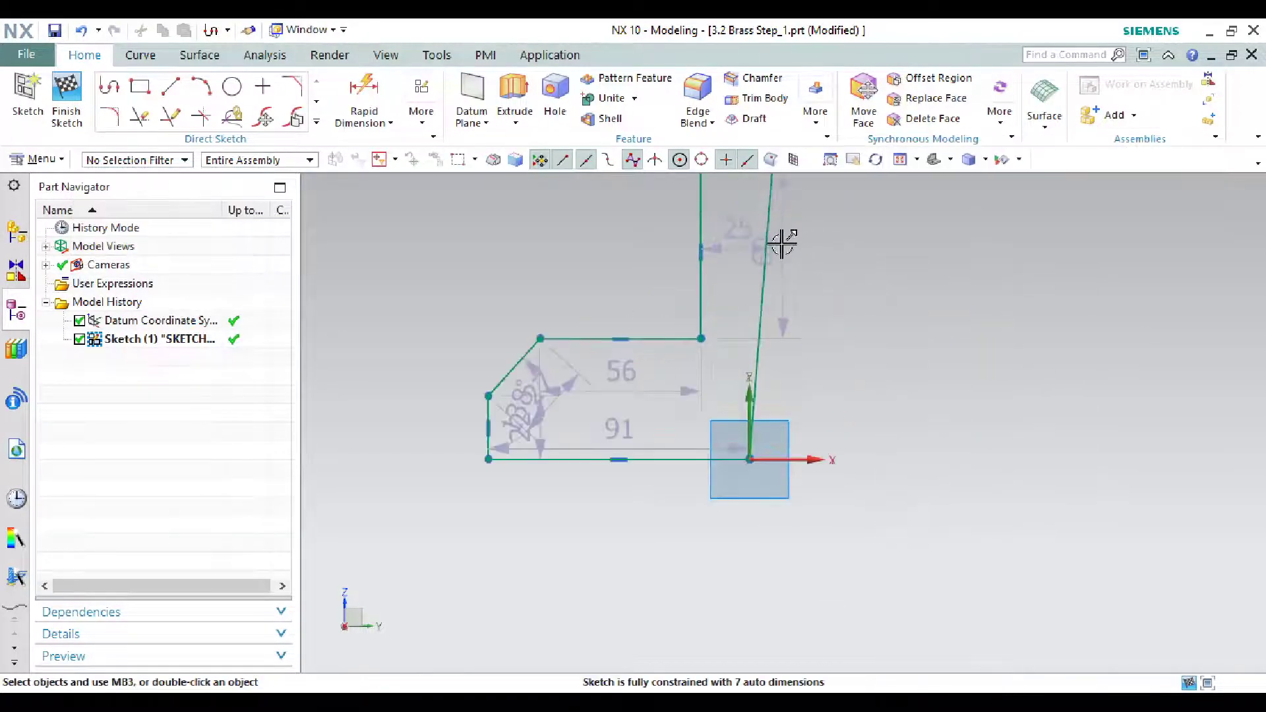
pyautogui.click(760, 273)
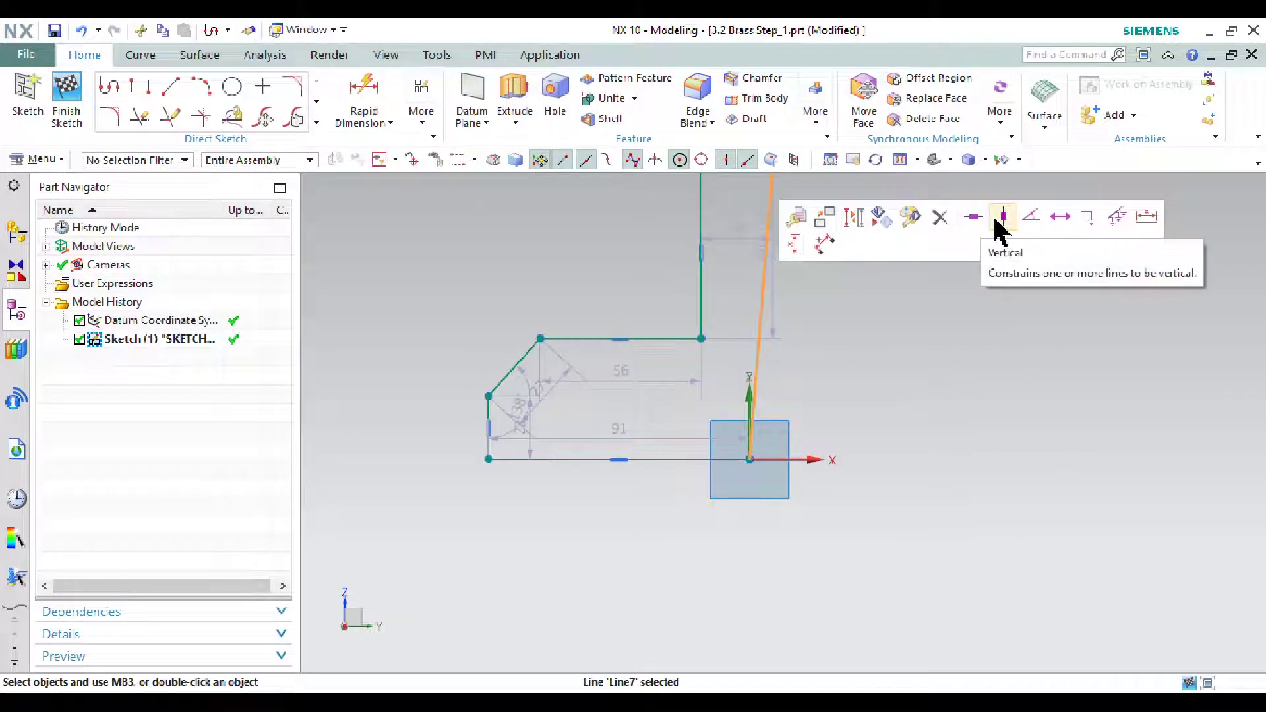
pyautogui.click(995, 220)
pyautogui.scroll(-2, 911, 439)
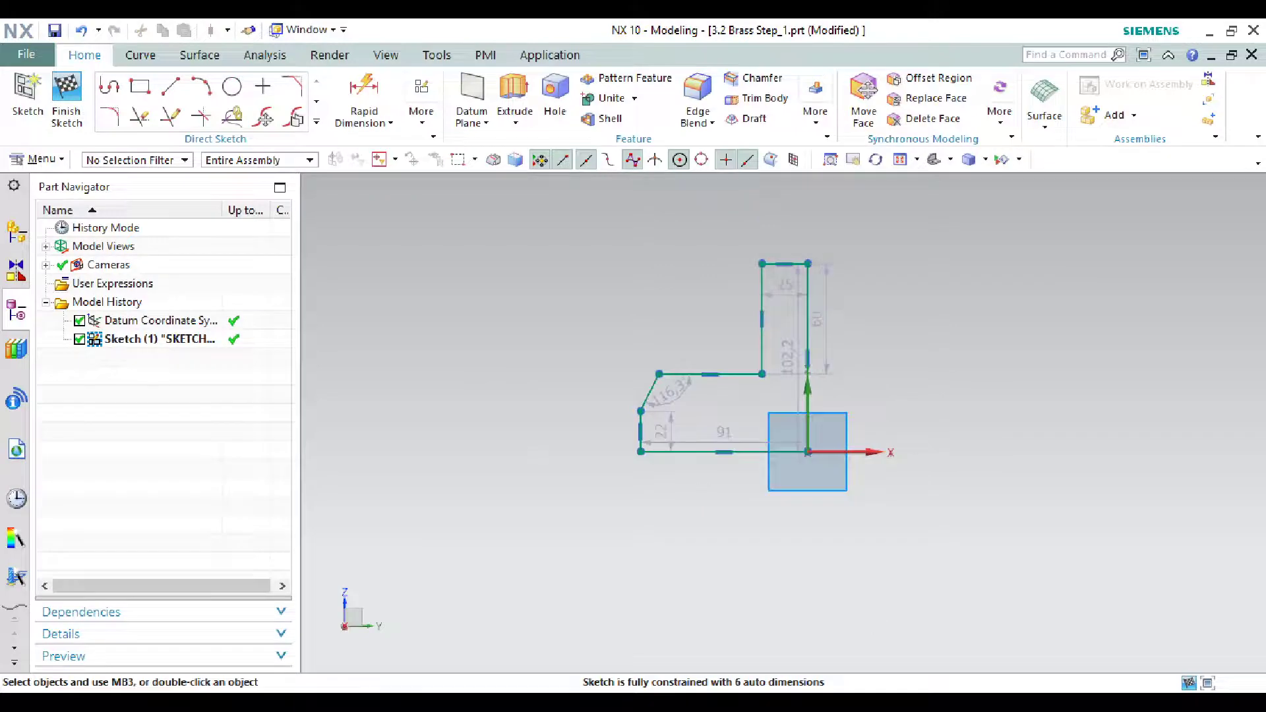
# Check the captured drawing and dimension the height from the base line to the horizontal step edge at 32 mm
pyautogui.hotkey('alt', 'Tab')
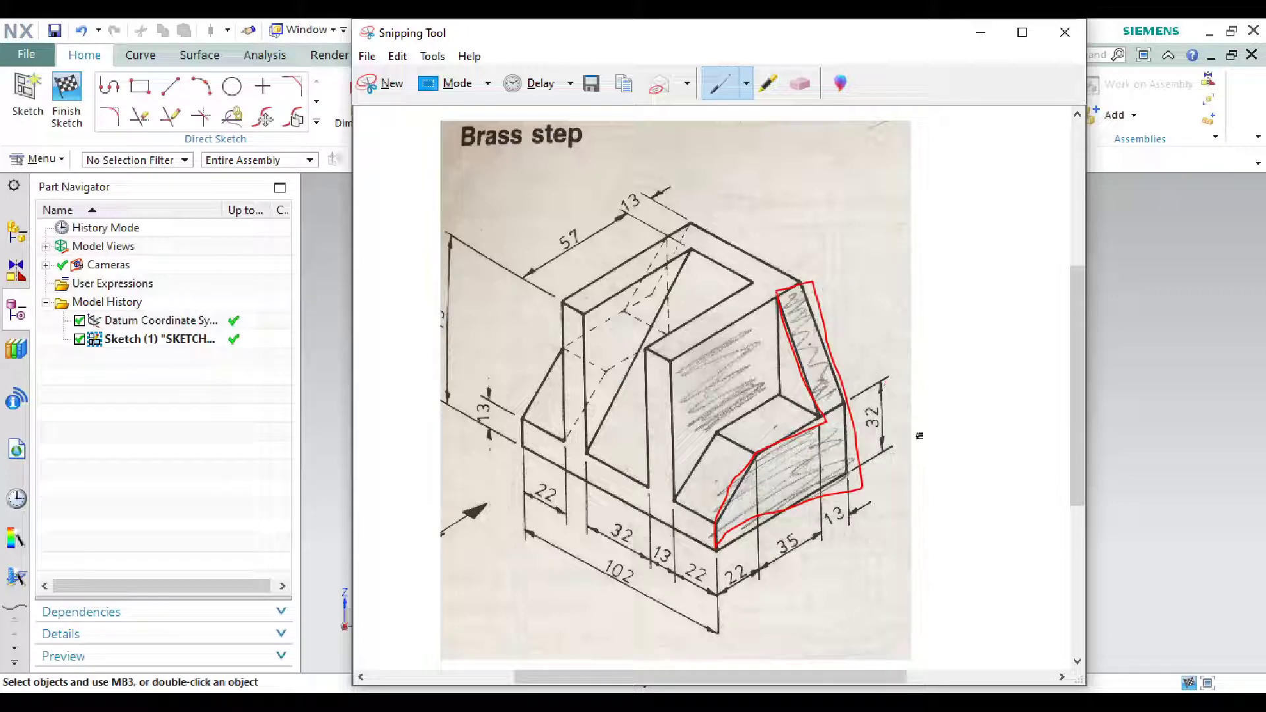
pyautogui.click(982, 32)
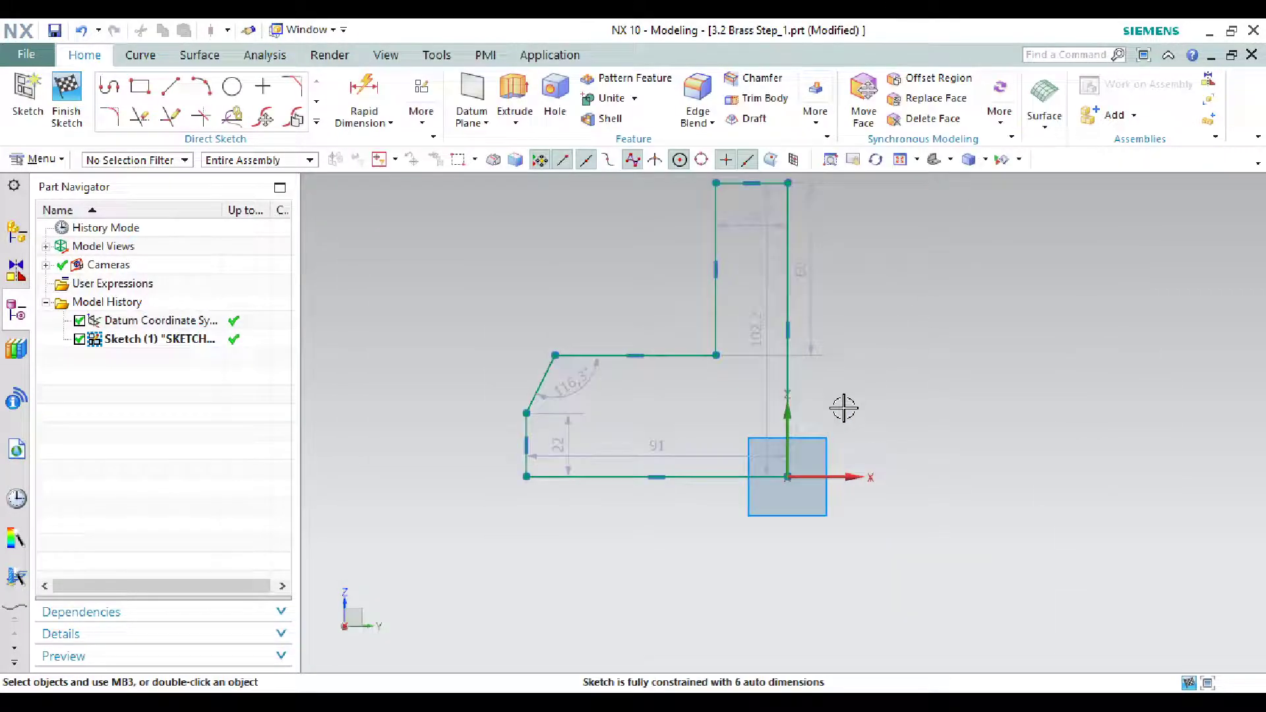
pyautogui.click(361, 88)
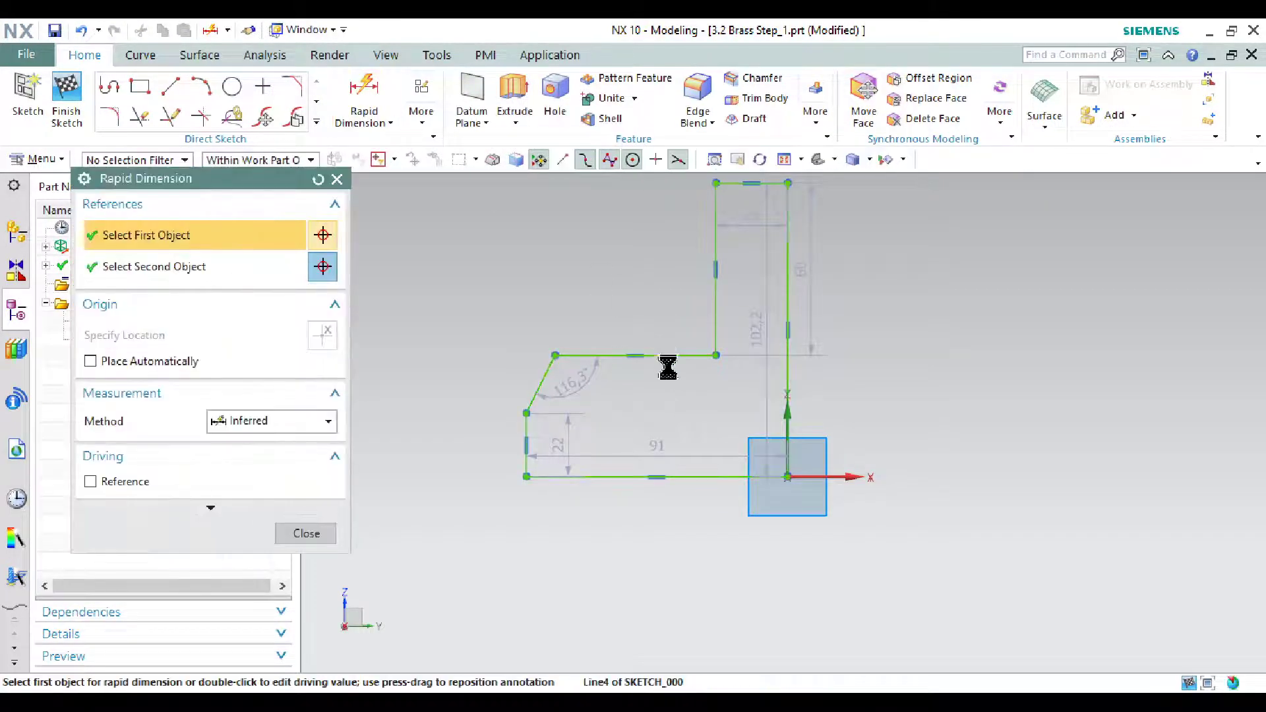
pyautogui.click(693, 478)
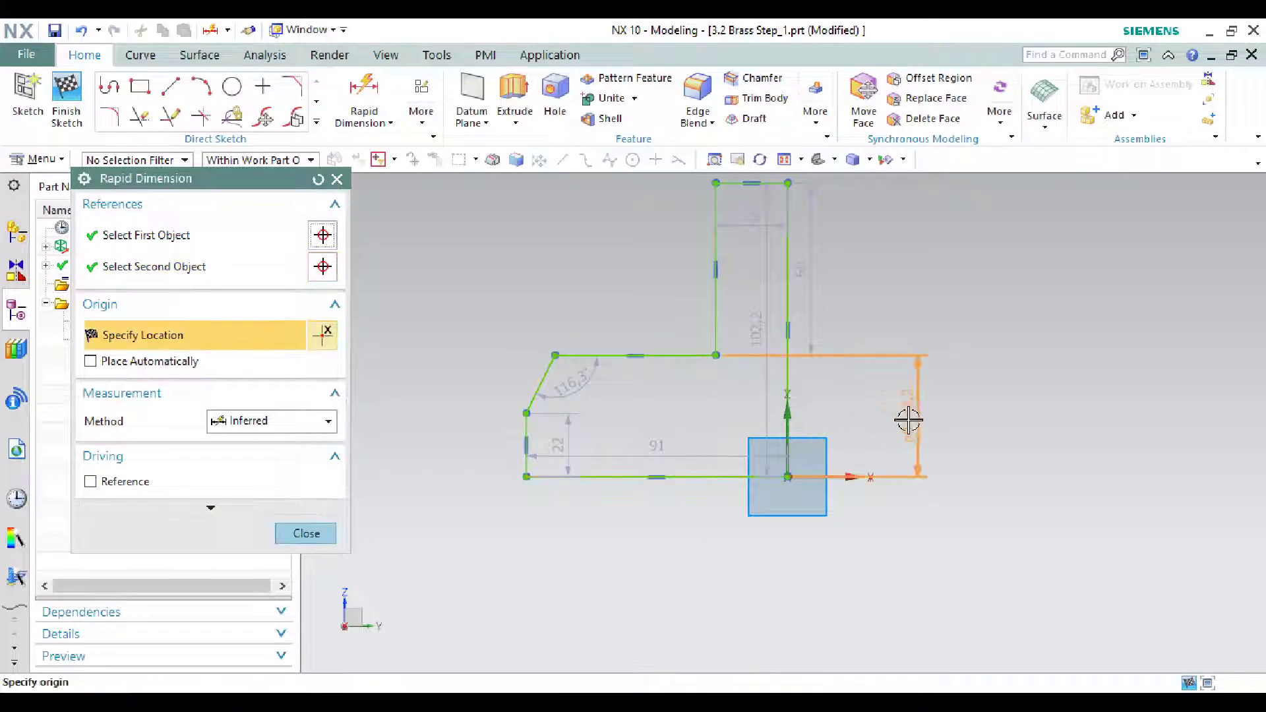
pyautogui.click(919, 448)
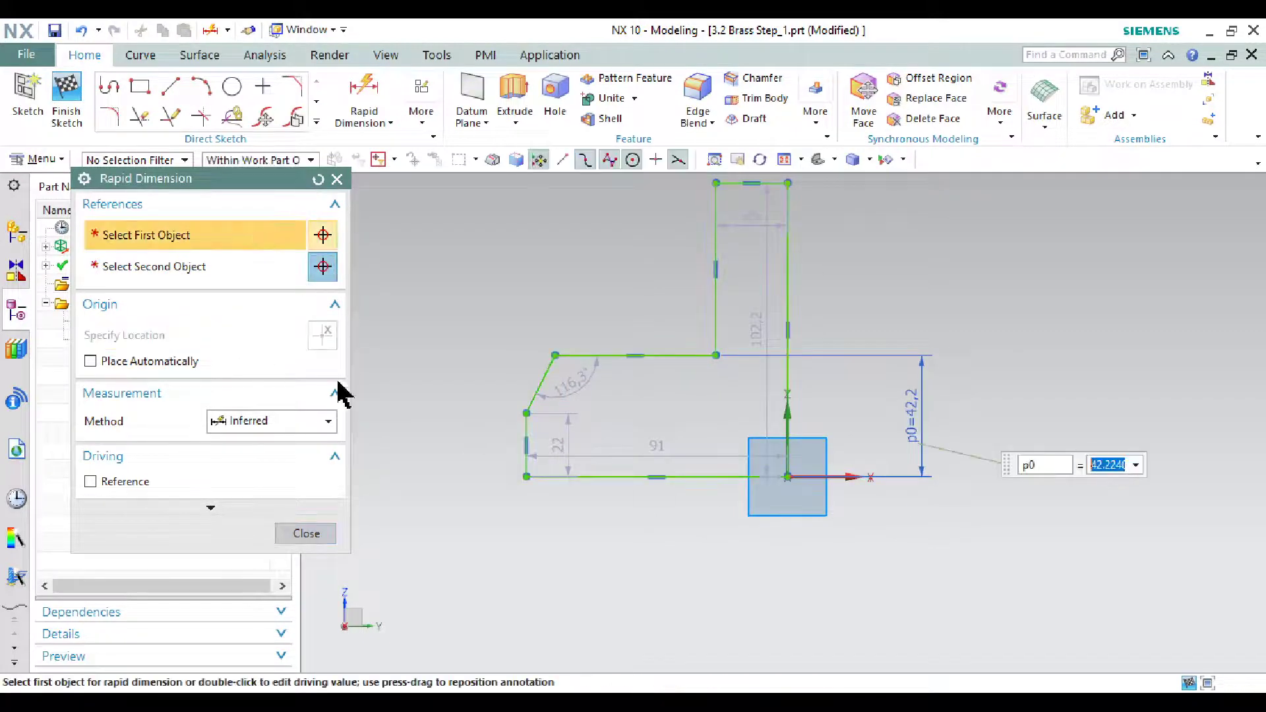
pyautogui.press('Return')
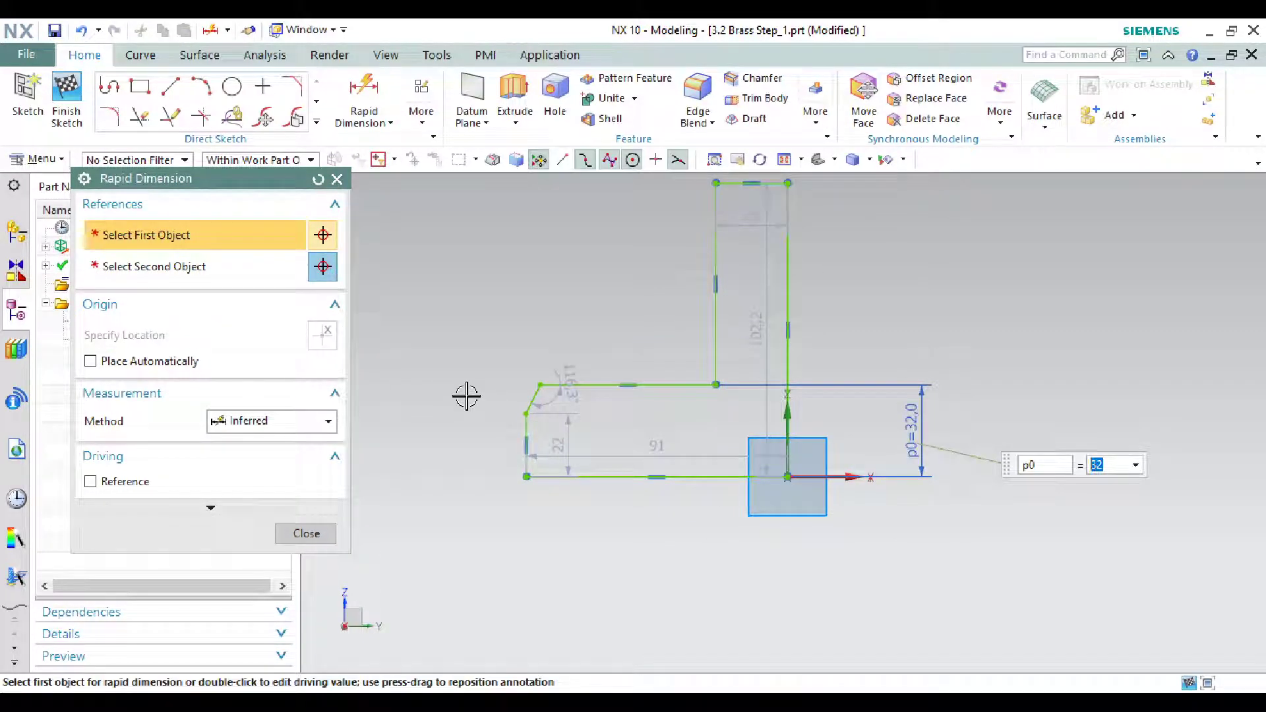
pyautogui.press('Escape')
# Check the captured drawing again and dimension the width between the column's two vertical edges at 13 mm
pyautogui.hotkey('alt', 'Tab')
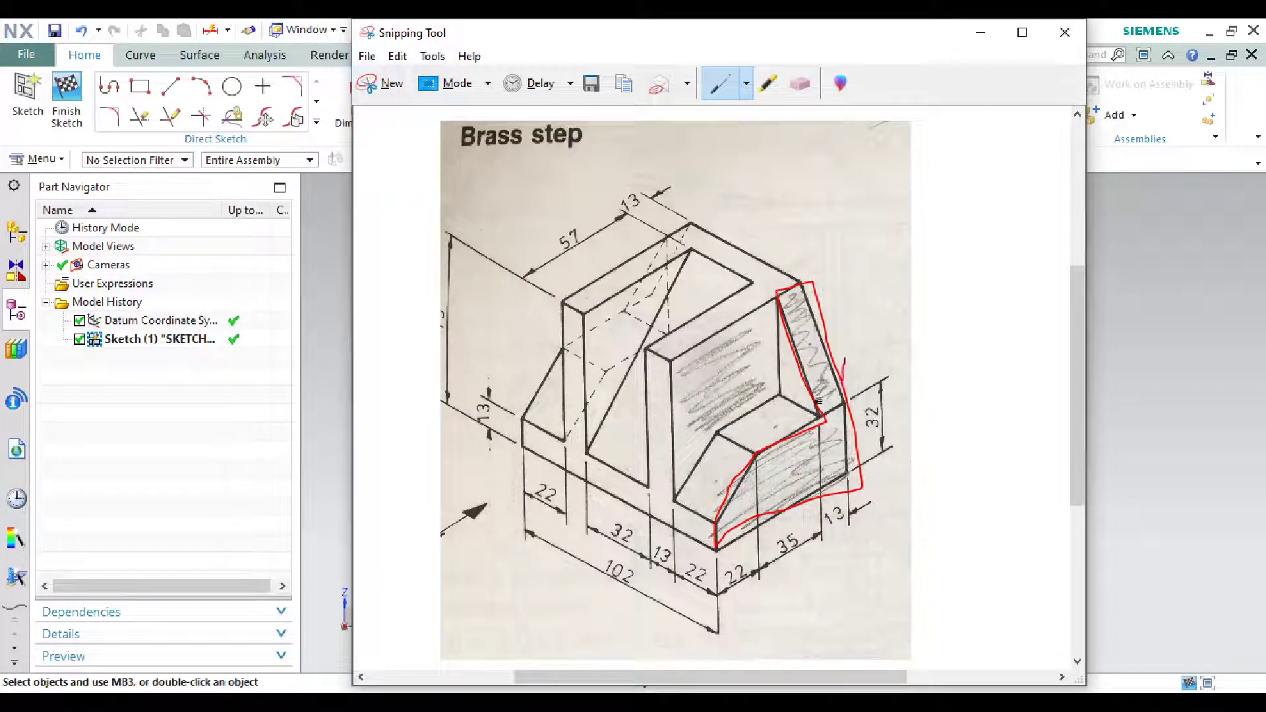
pyautogui.click(981, 33)
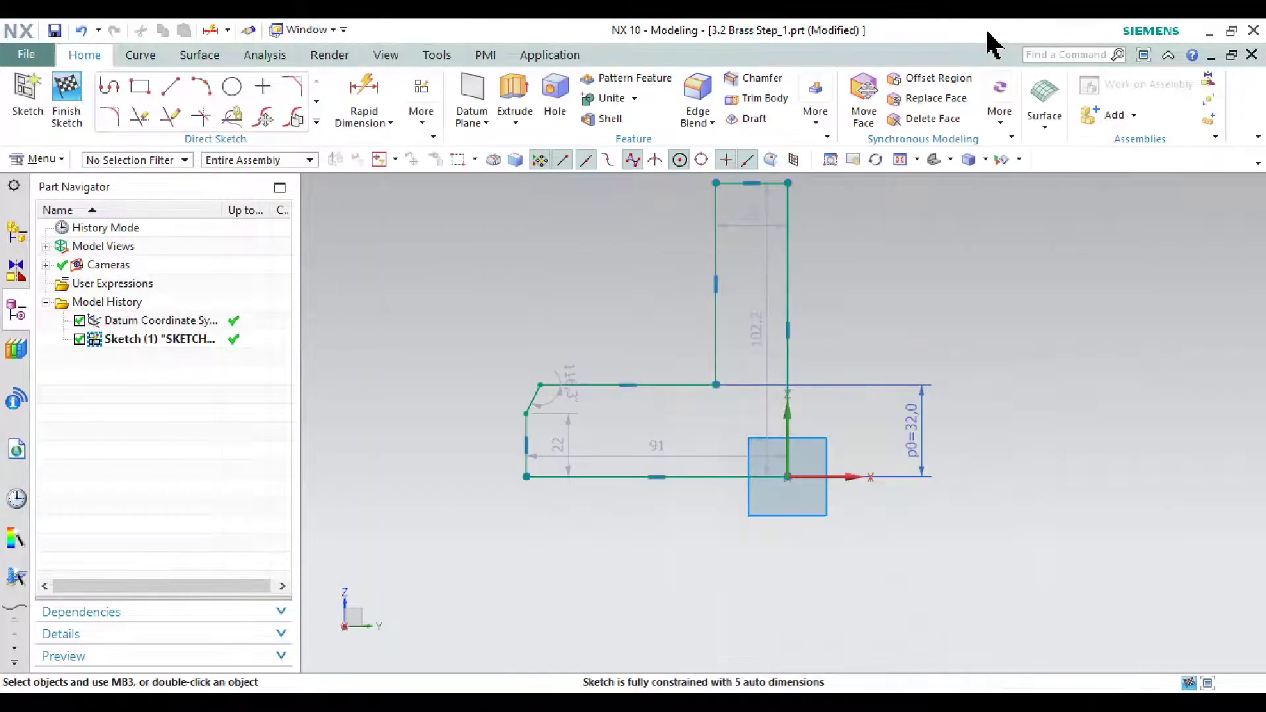
pyautogui.click(364, 89)
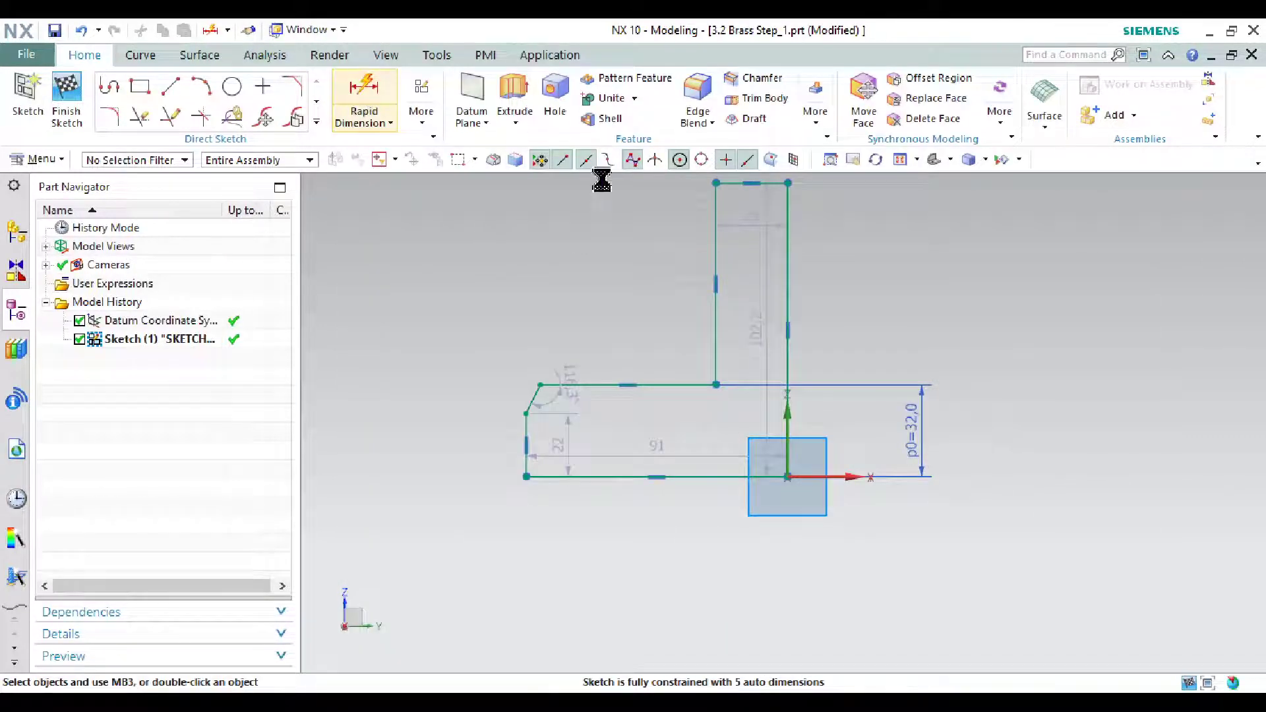
pyautogui.click(783, 242)
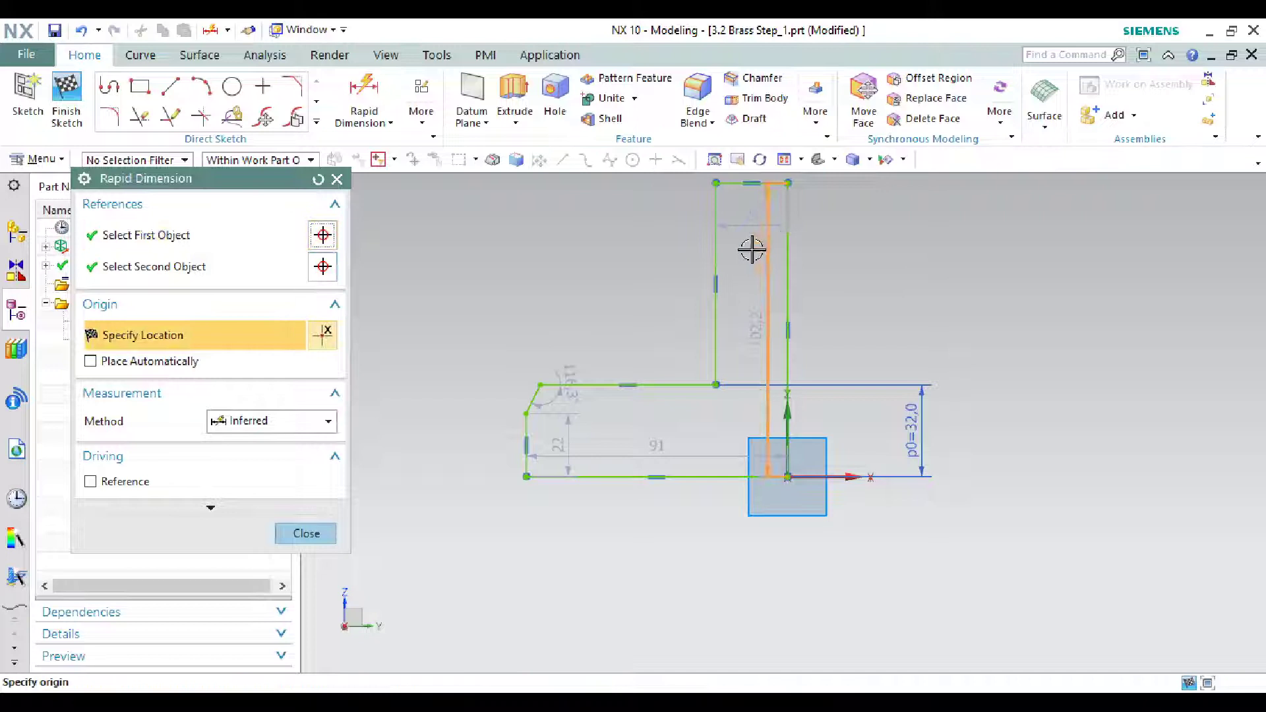
pyautogui.click(718, 256)
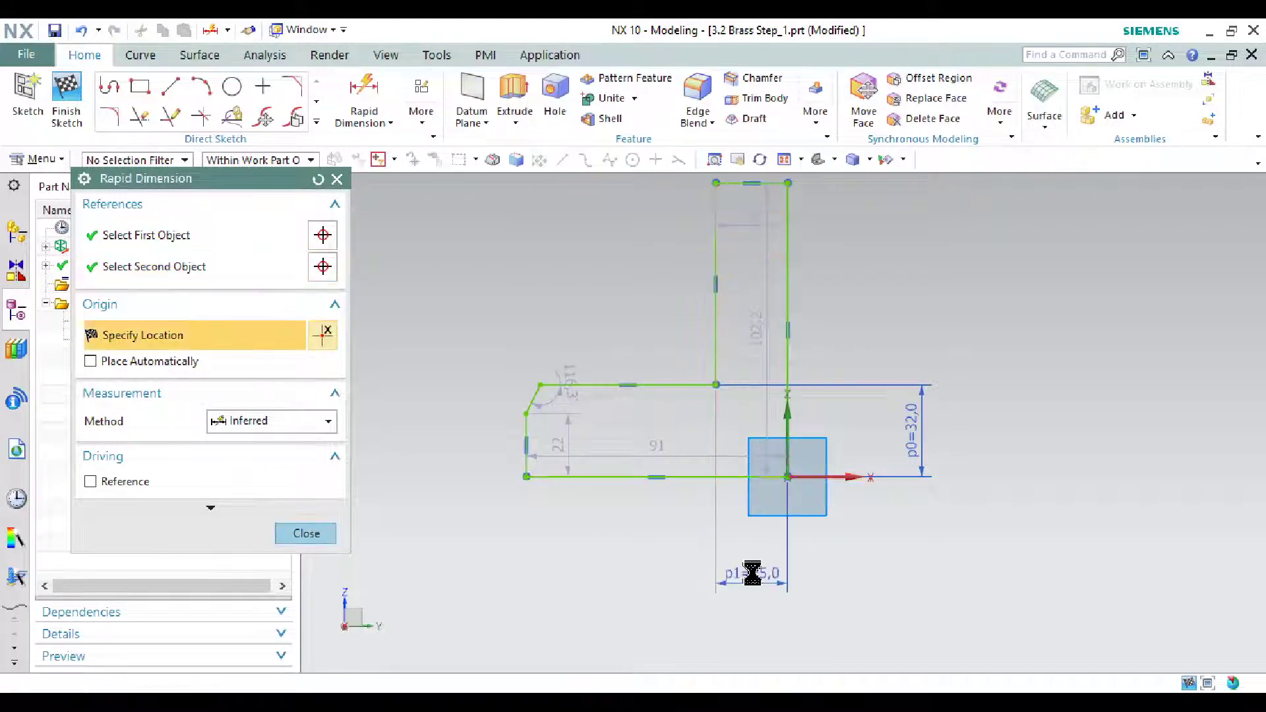
pyautogui.click(752, 574)
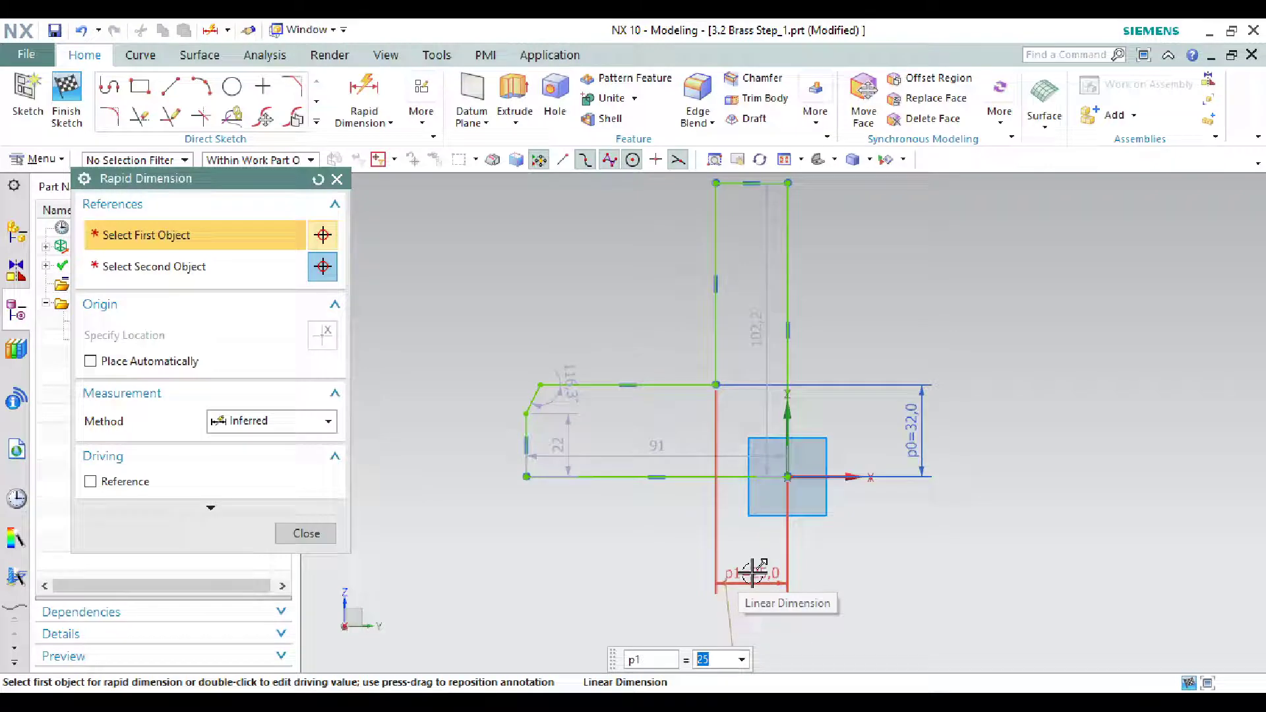
pyautogui.write('13')
pyautogui.press('Return')
pyautogui.press('Escape')
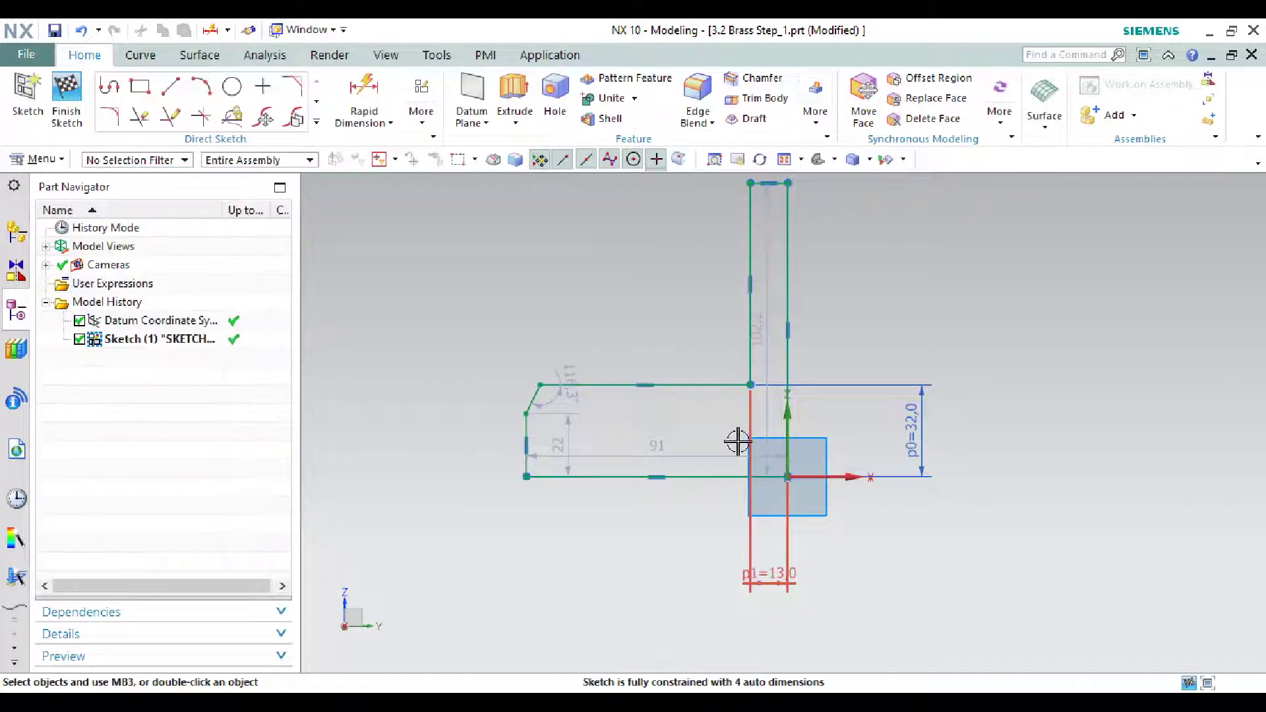
# Following the drawing, dimension the horizontal step edge at 35 mm and move the sloped edge's outer endpoint back above the base line
pyautogui.click(765, 703)
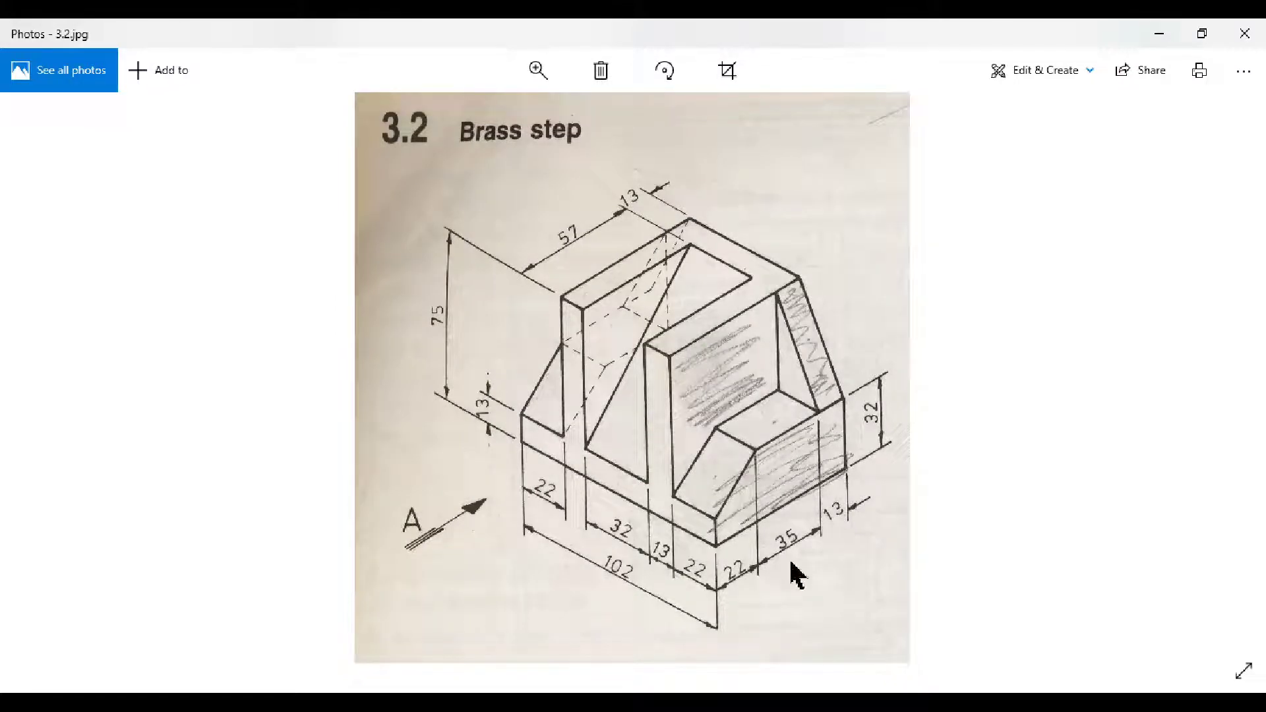
pyautogui.click(1173, 33)
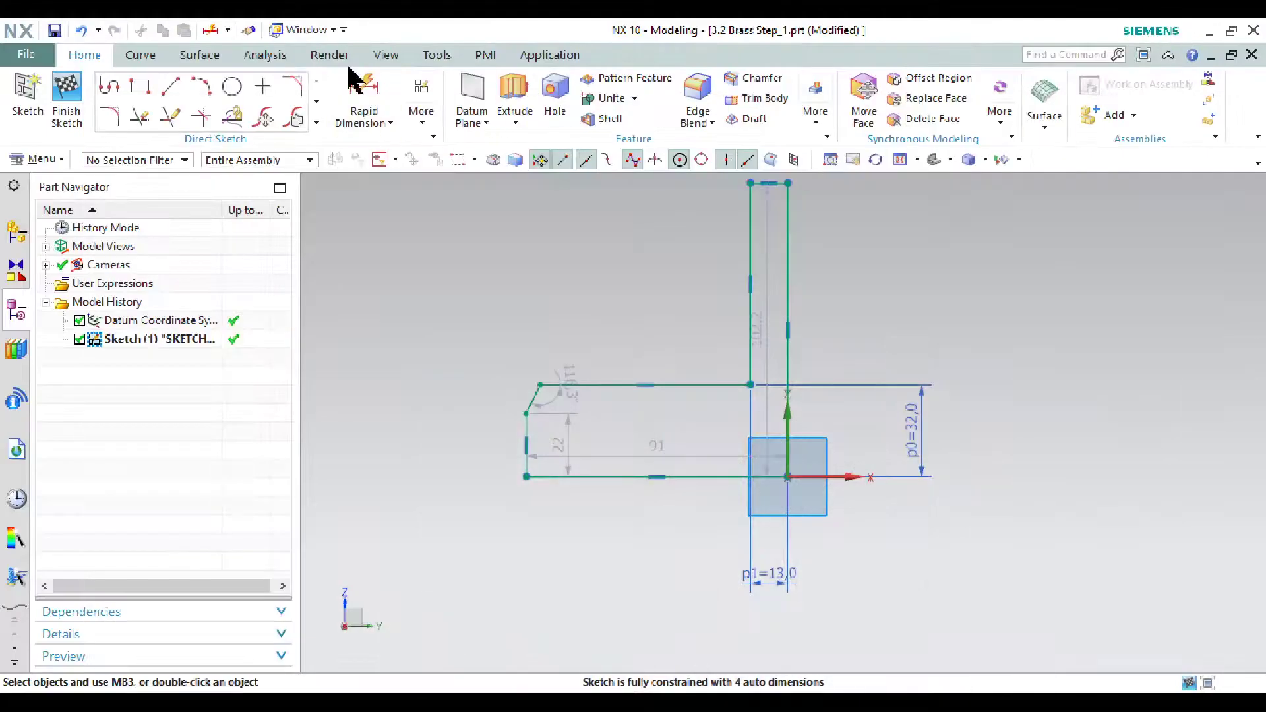
pyautogui.click(350, 99)
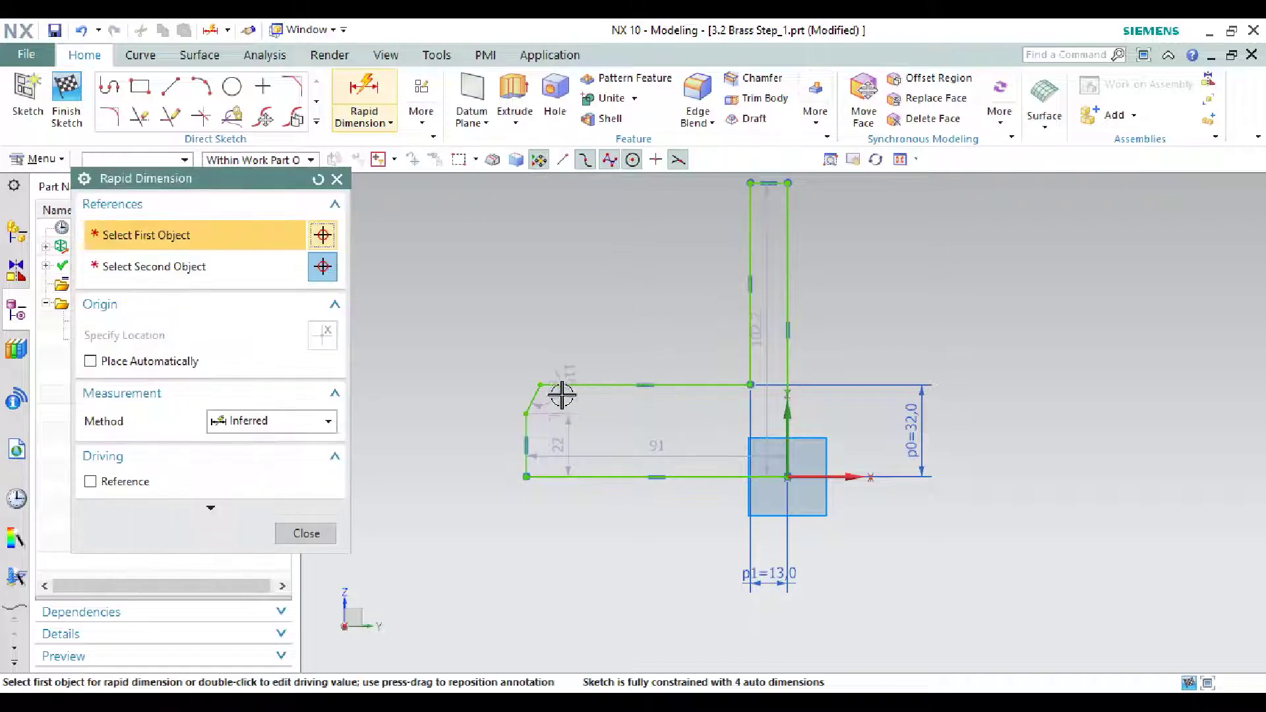
pyautogui.click(539, 386)
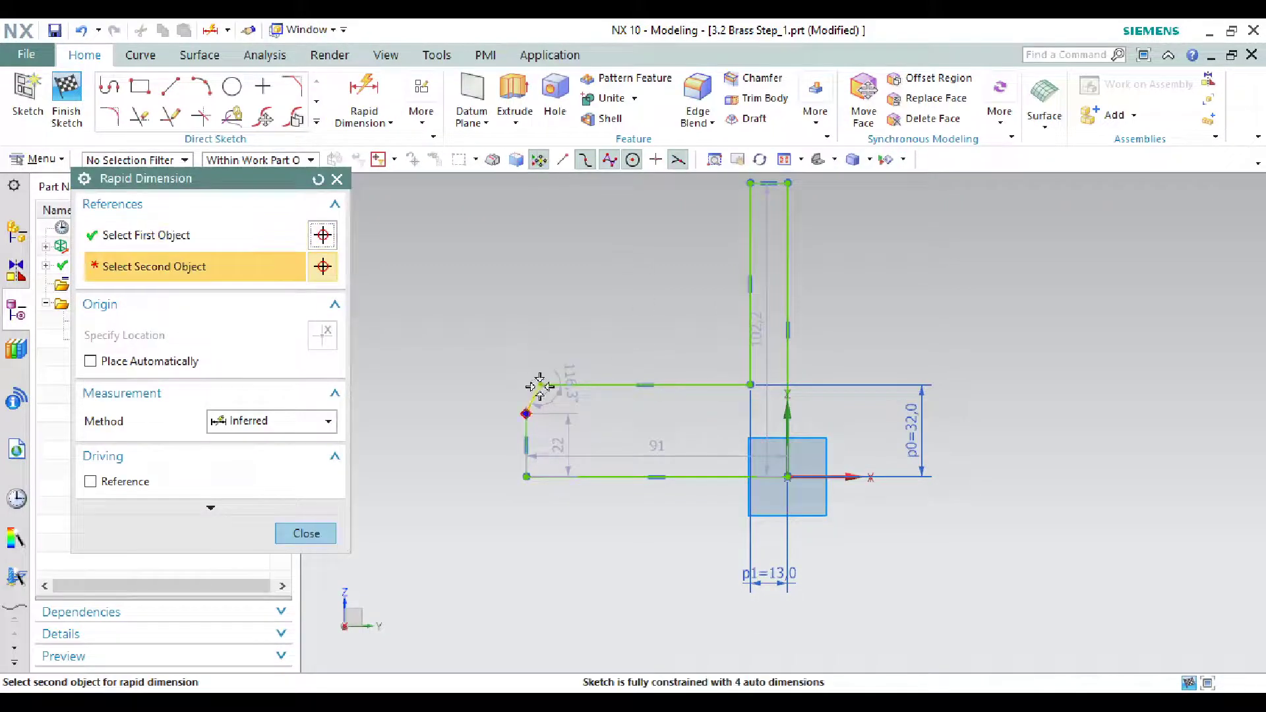
pyautogui.click(750, 388)
pyautogui.click(657, 579)
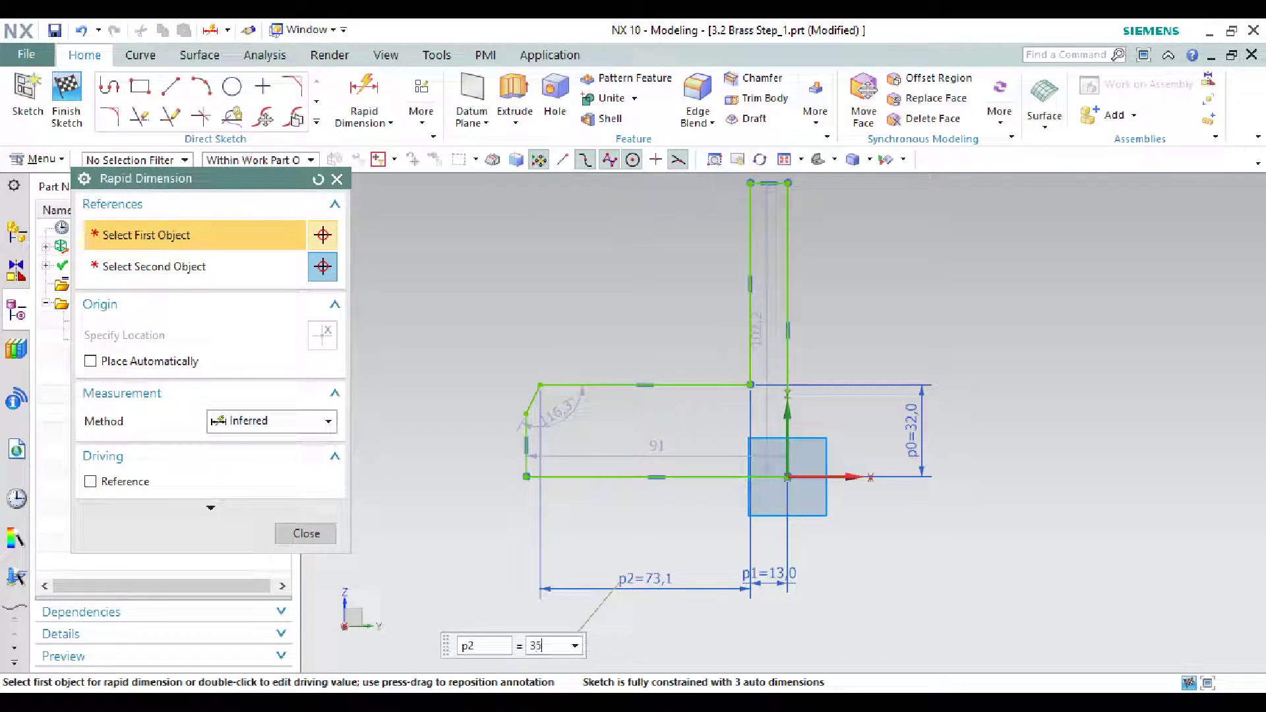
pyautogui.press('Return')
pyautogui.press('Escape')
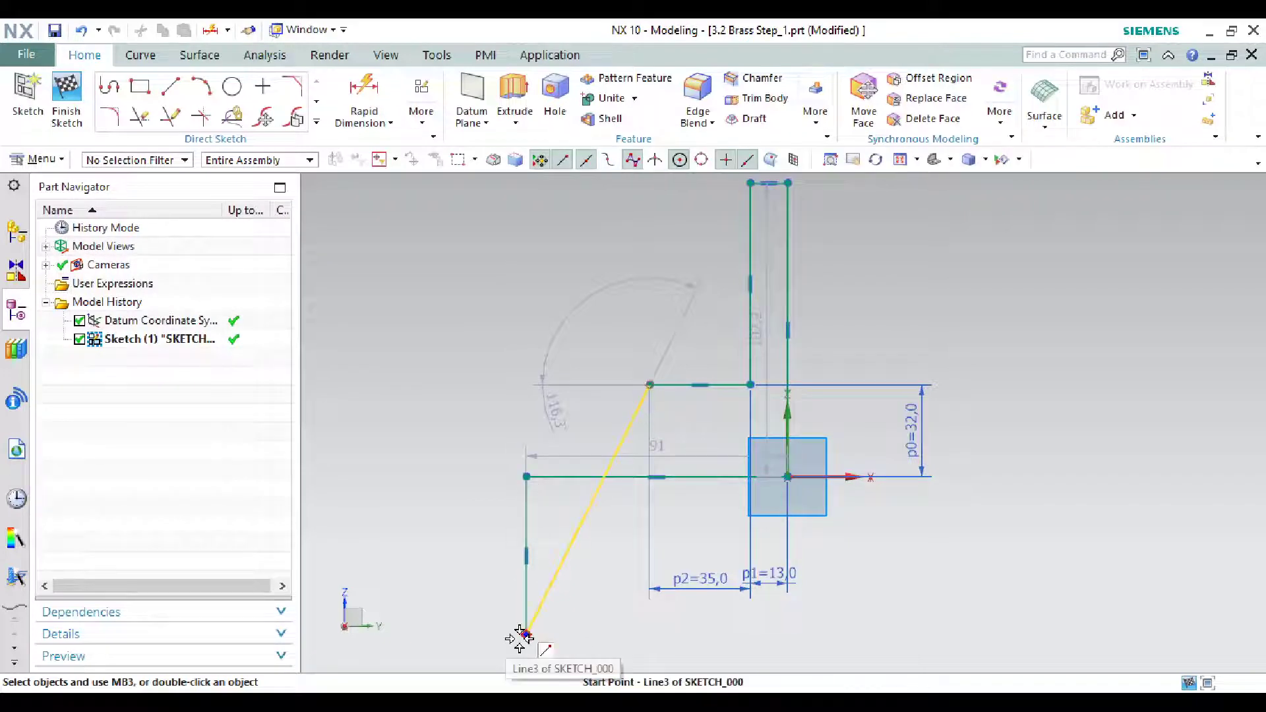
pyautogui.moveTo(523, 634)
pyautogui.mouseDown()
pyautogui.moveTo(518, 537)
pyautogui.moveTo(535, 414)
pyautogui.mouseUp()
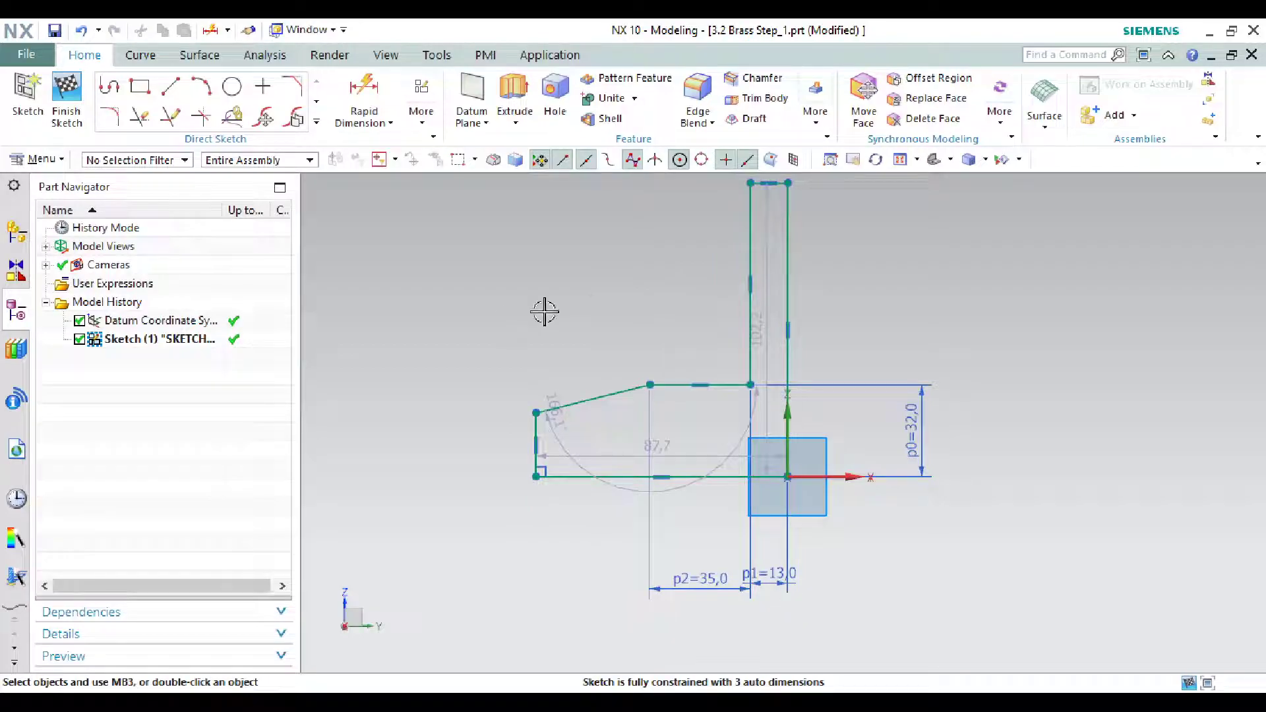
# Check the drawing in Photos and dimension the short outer vertical edge at 13 mm high
pyautogui.click(811, 690)
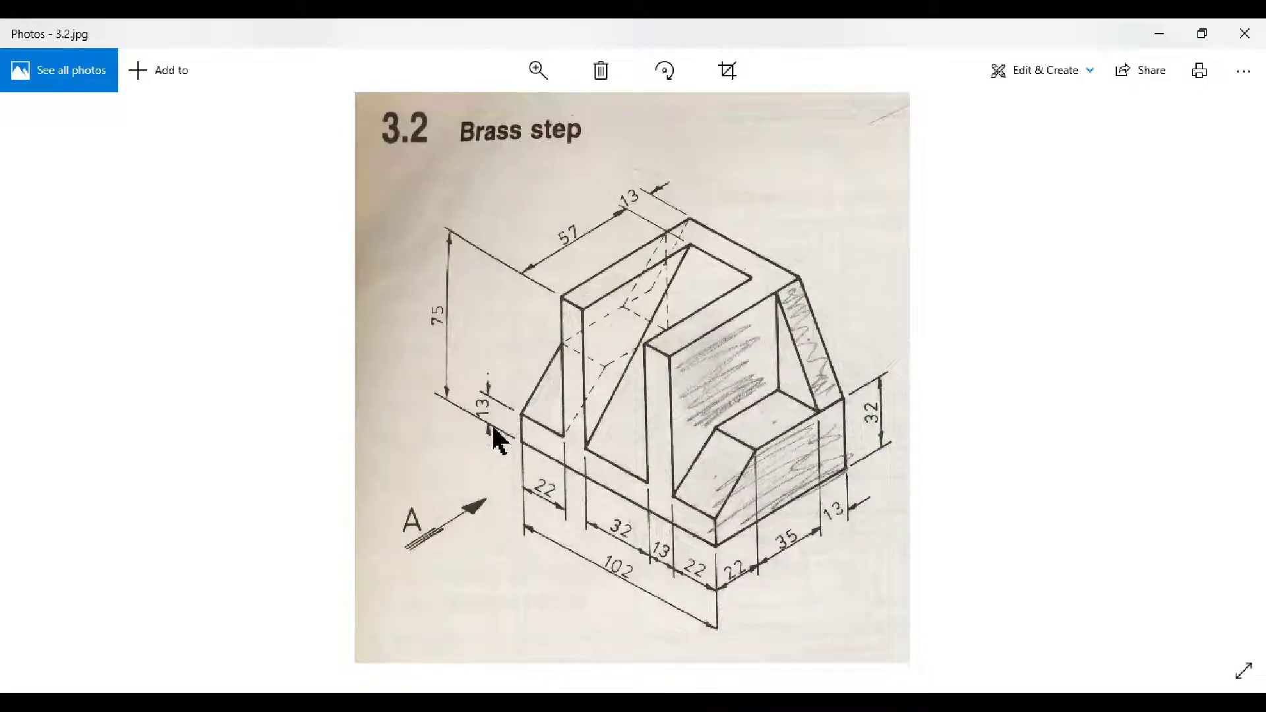
pyautogui.click(1161, 34)
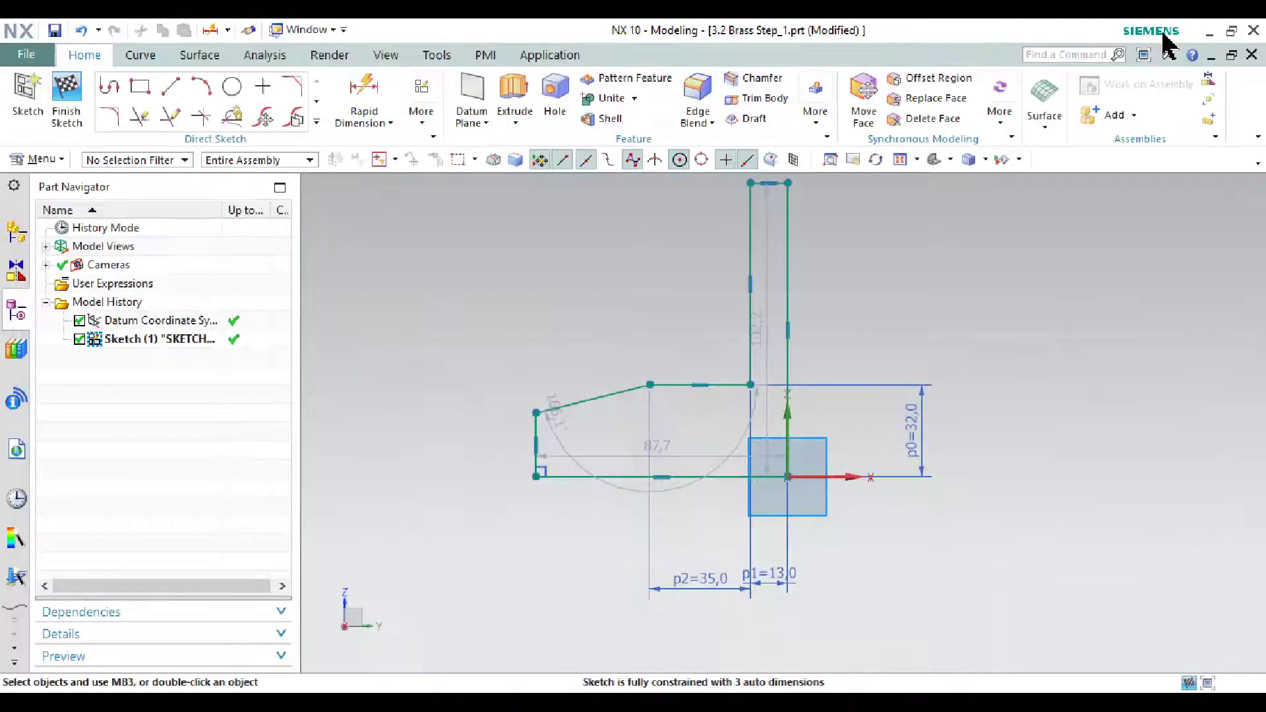
pyautogui.click(373, 86)
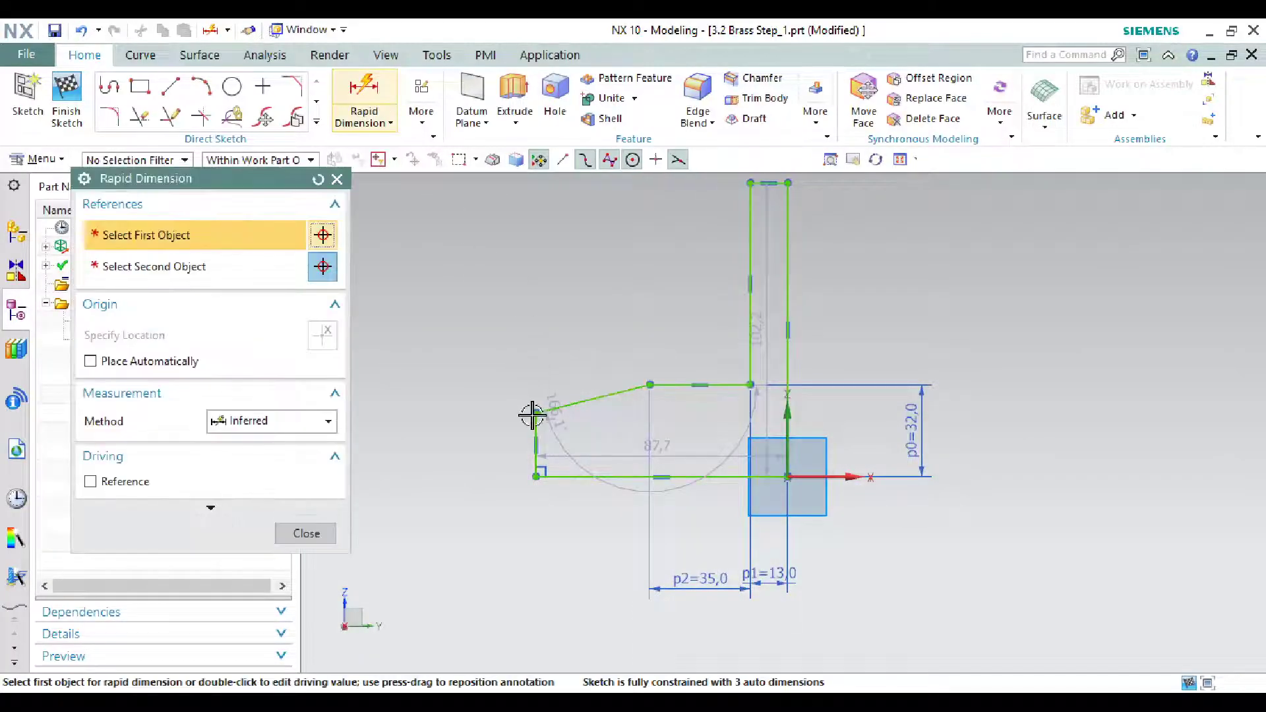
pyautogui.click(543, 470)
pyautogui.click(537, 478)
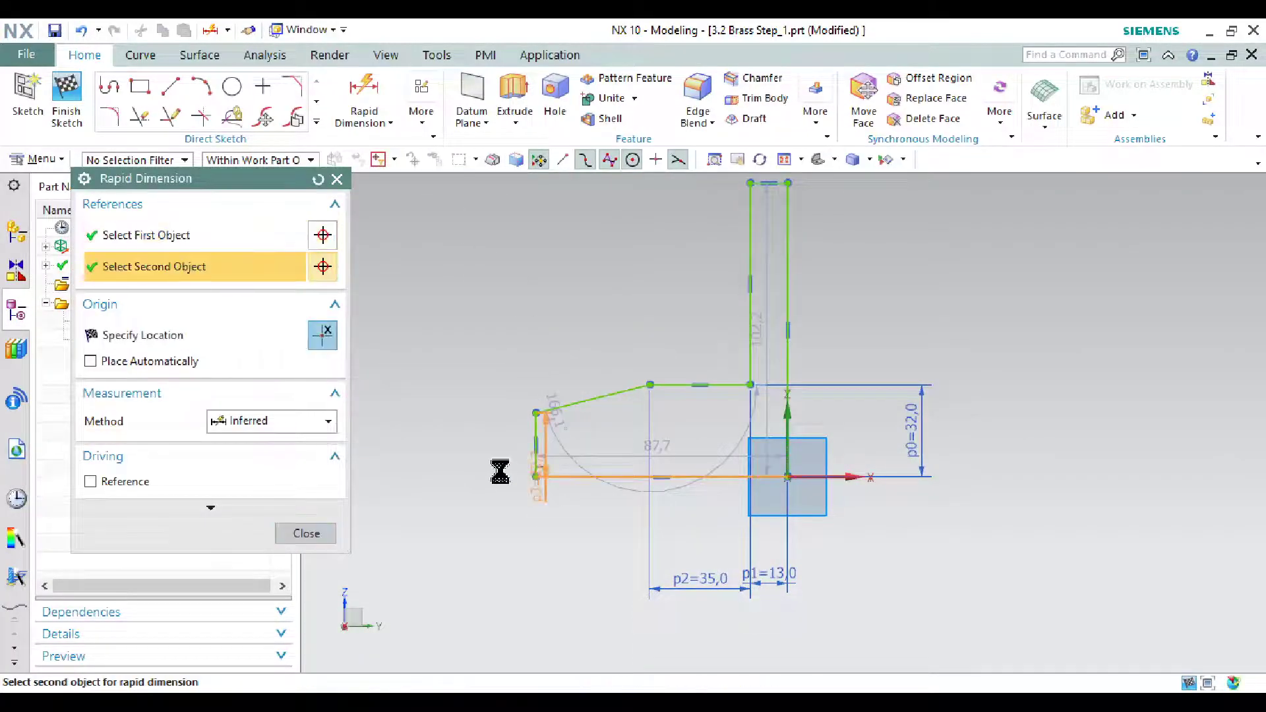
pyautogui.click(461, 443)
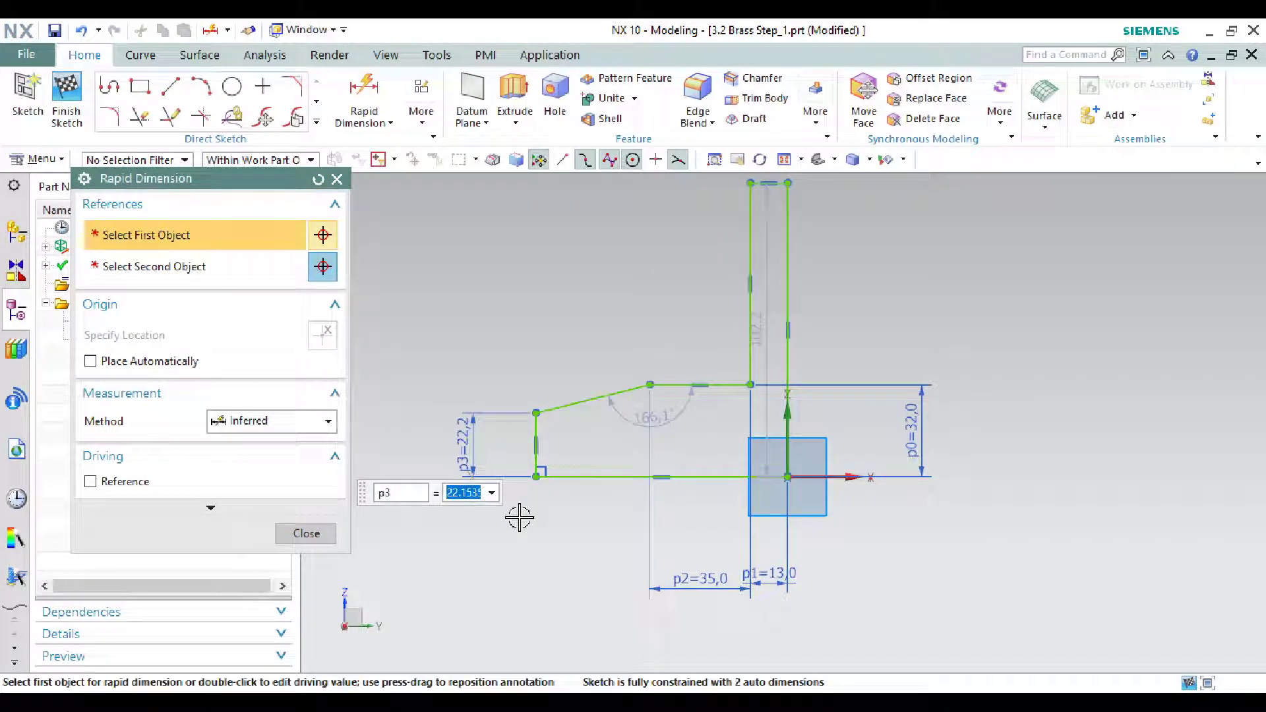
pyautogui.write('13')
pyautogui.press('Return')
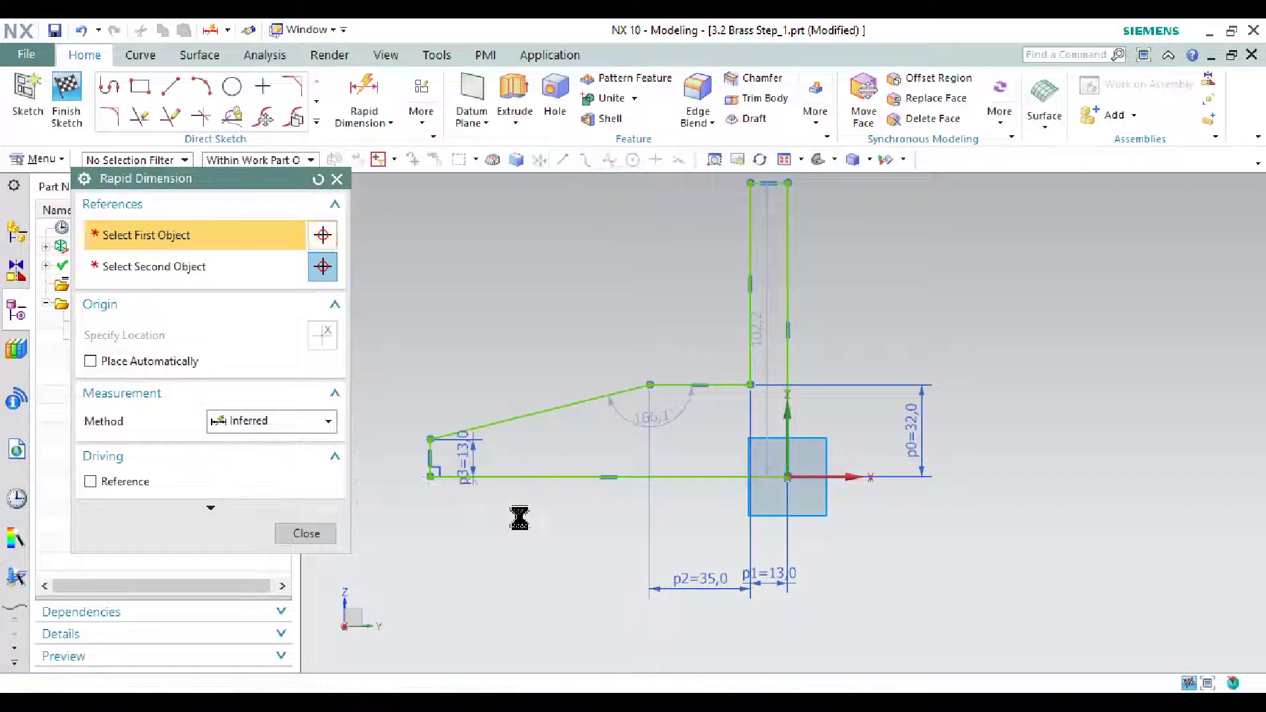
pyautogui.press('Escape')
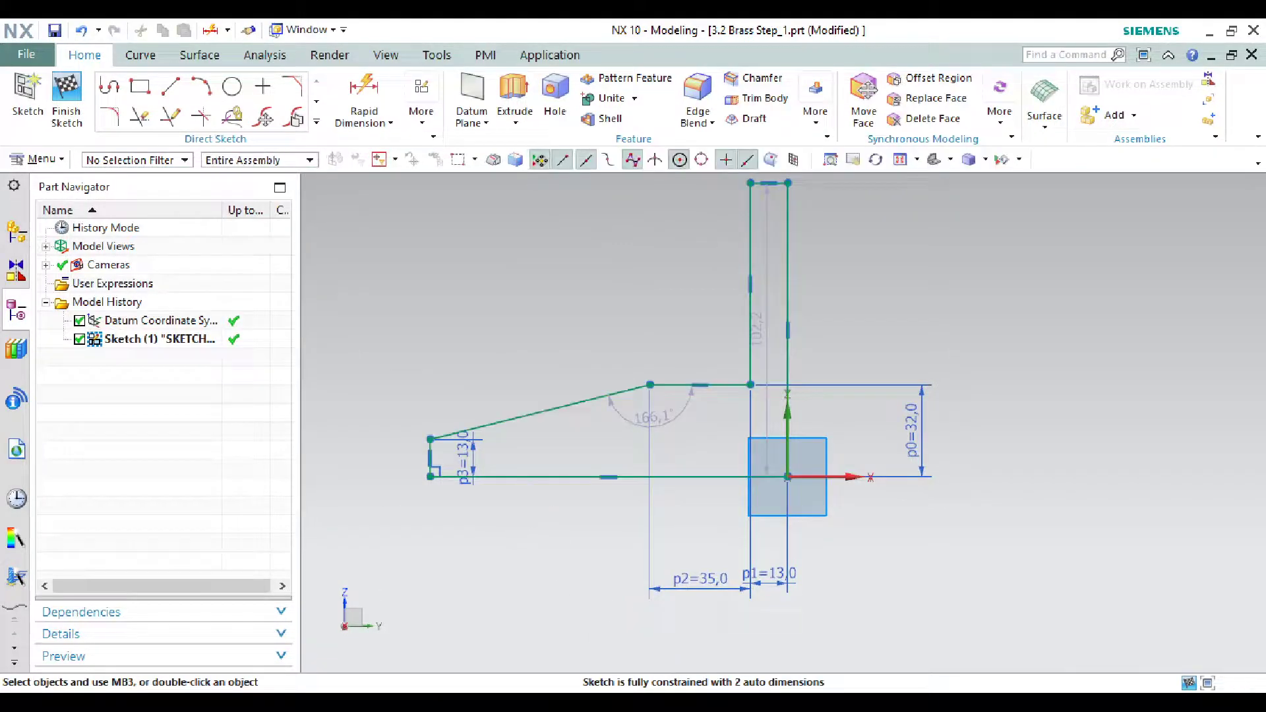
# Check the drawing in Photos and dimension the horizontal distance between the sloped edge's endpoints at 22 mm
pyautogui.hotkey('alt', 'Tab')
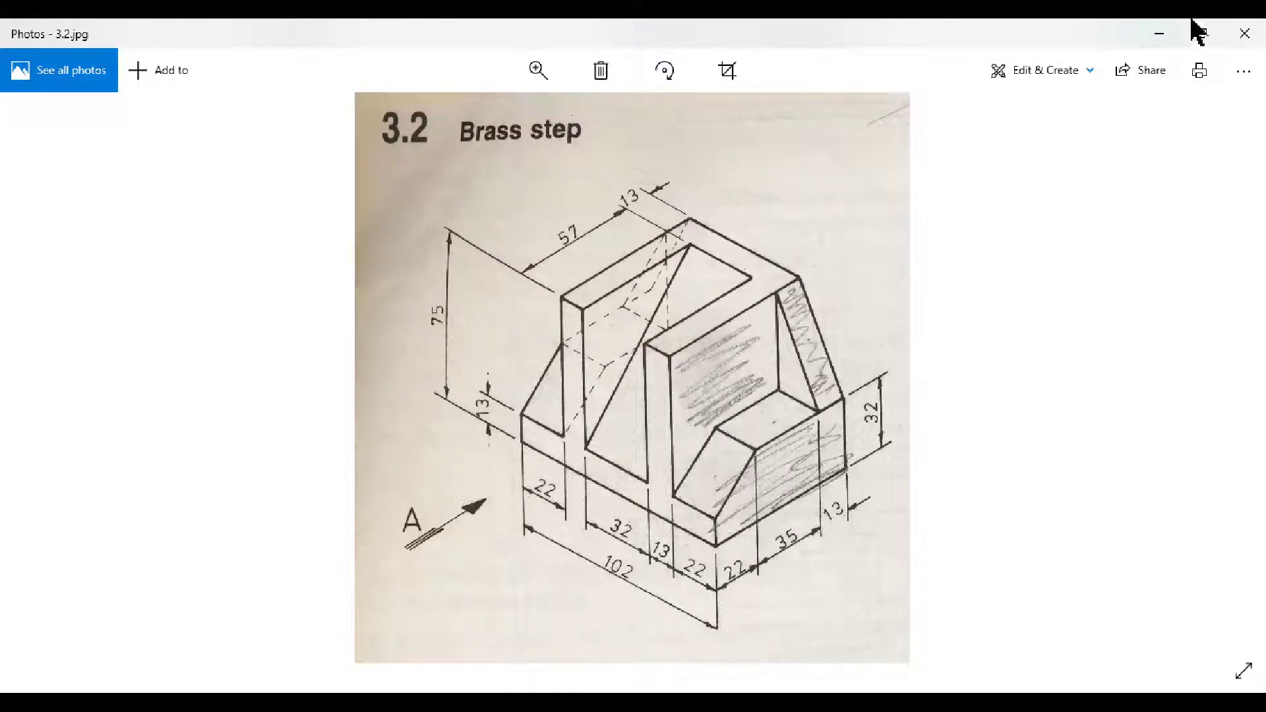
pyautogui.click(1164, 35)
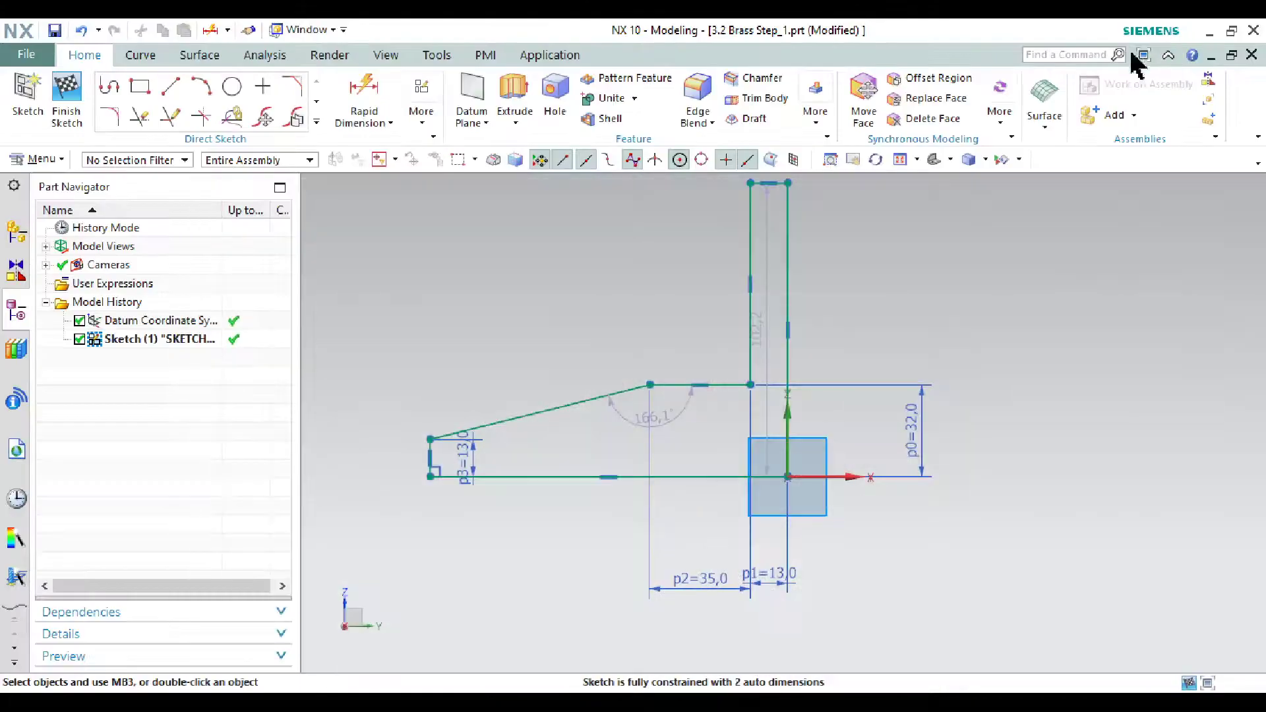
pyautogui.click(363, 99)
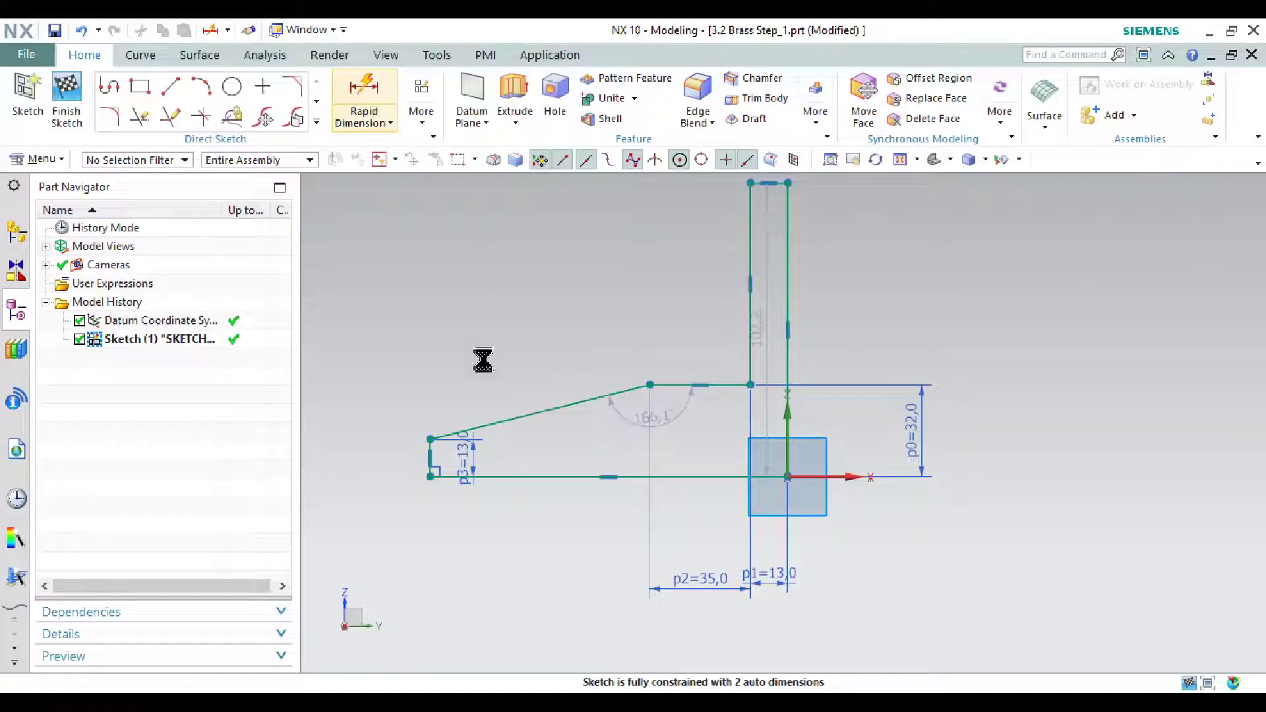
pyautogui.click(432, 440)
pyautogui.click(650, 385)
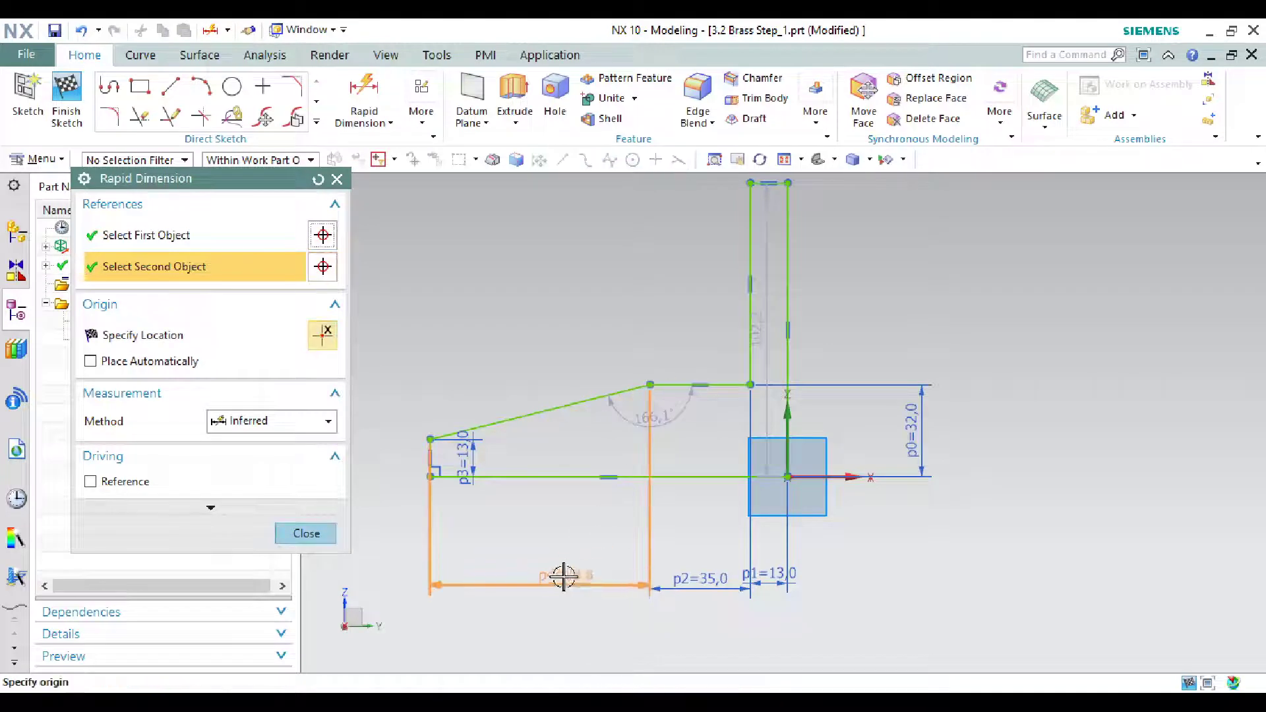
pyautogui.click(550, 573)
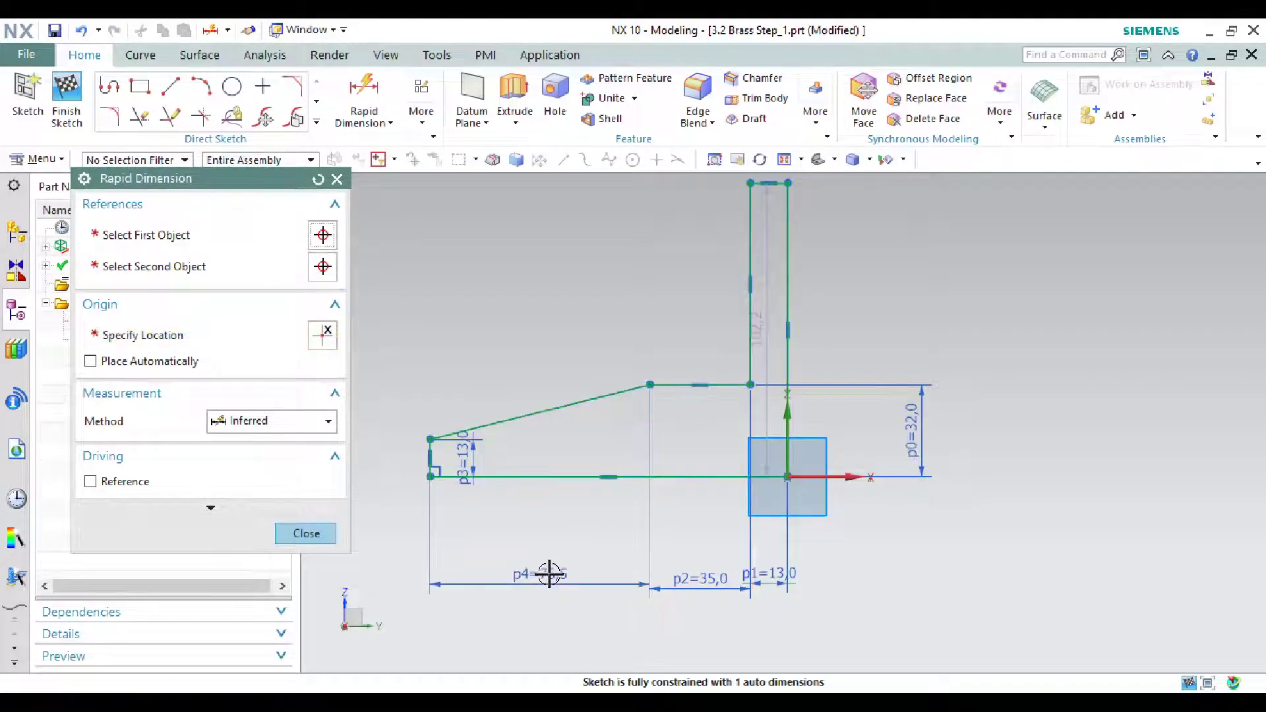
pyautogui.doubleClick(549, 573)
pyautogui.write('2')
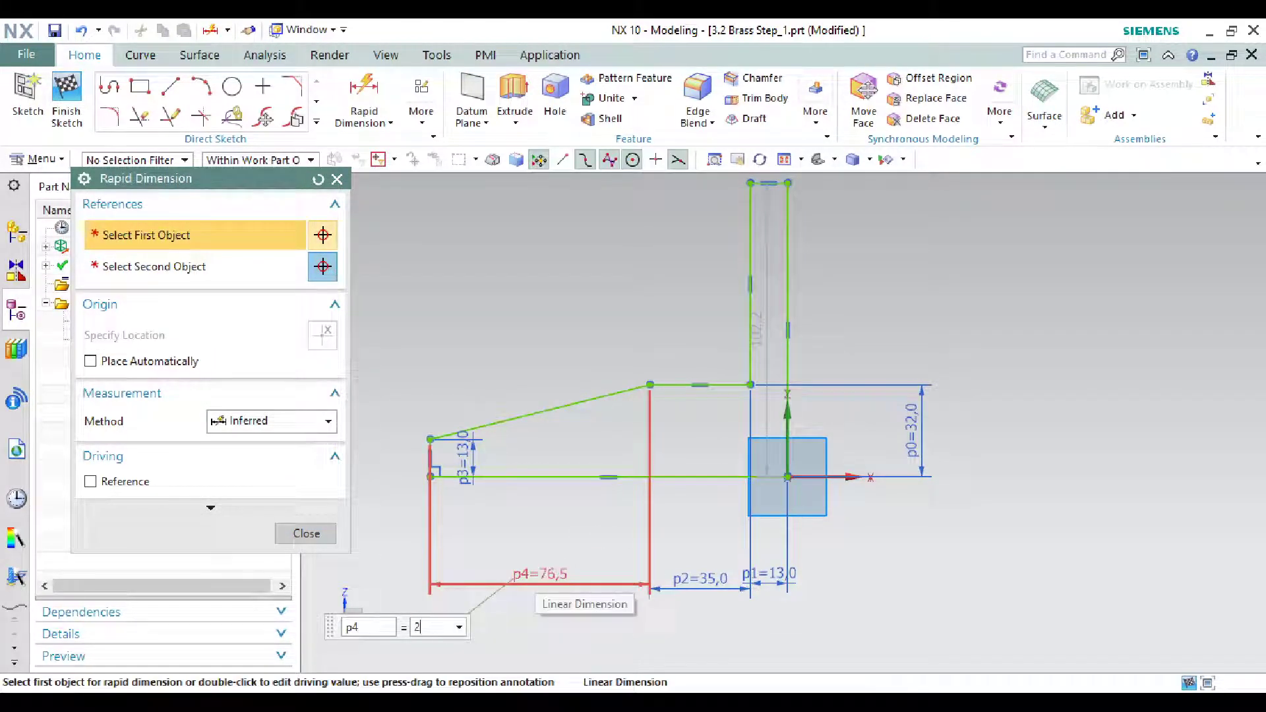
pyautogui.write('2')
pyautogui.press('Return')
pyautogui.press('Escape')
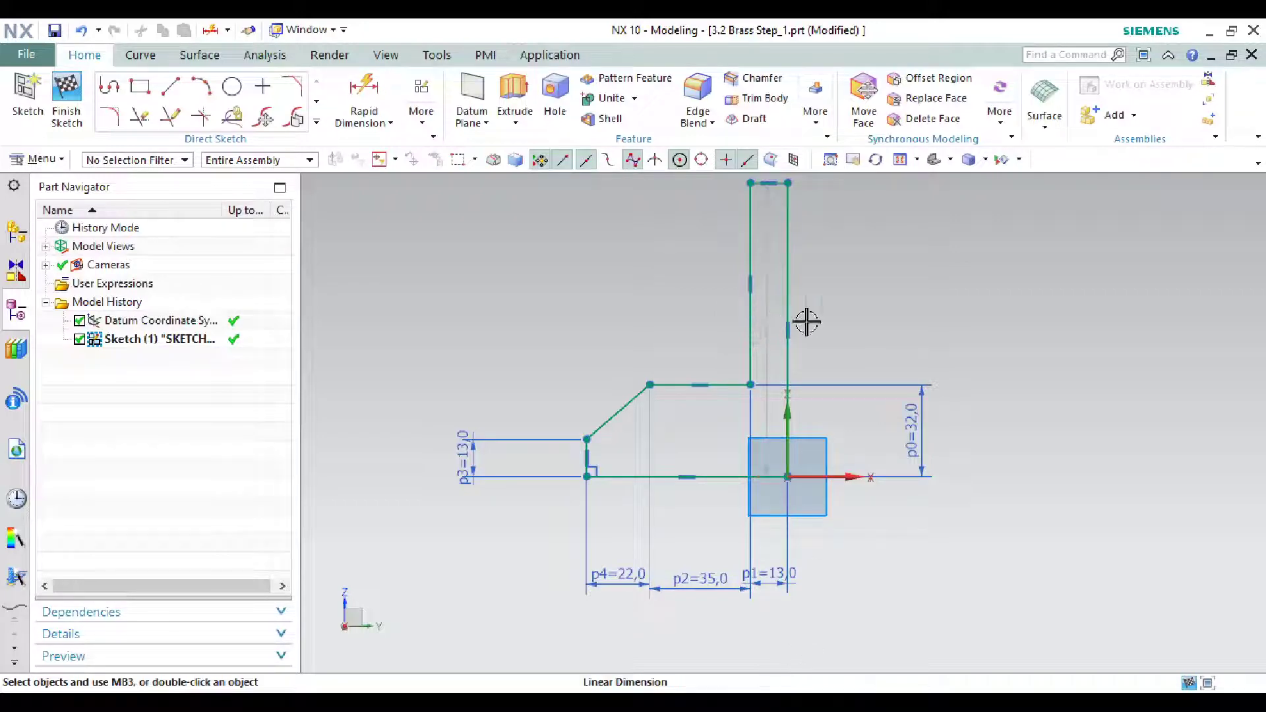
# Move the column's overall height dimension clear of the profile, check the drawing, and set the height to 75 mm
pyautogui.moveTo(806, 322); pyautogui.dragTo(980, 329)
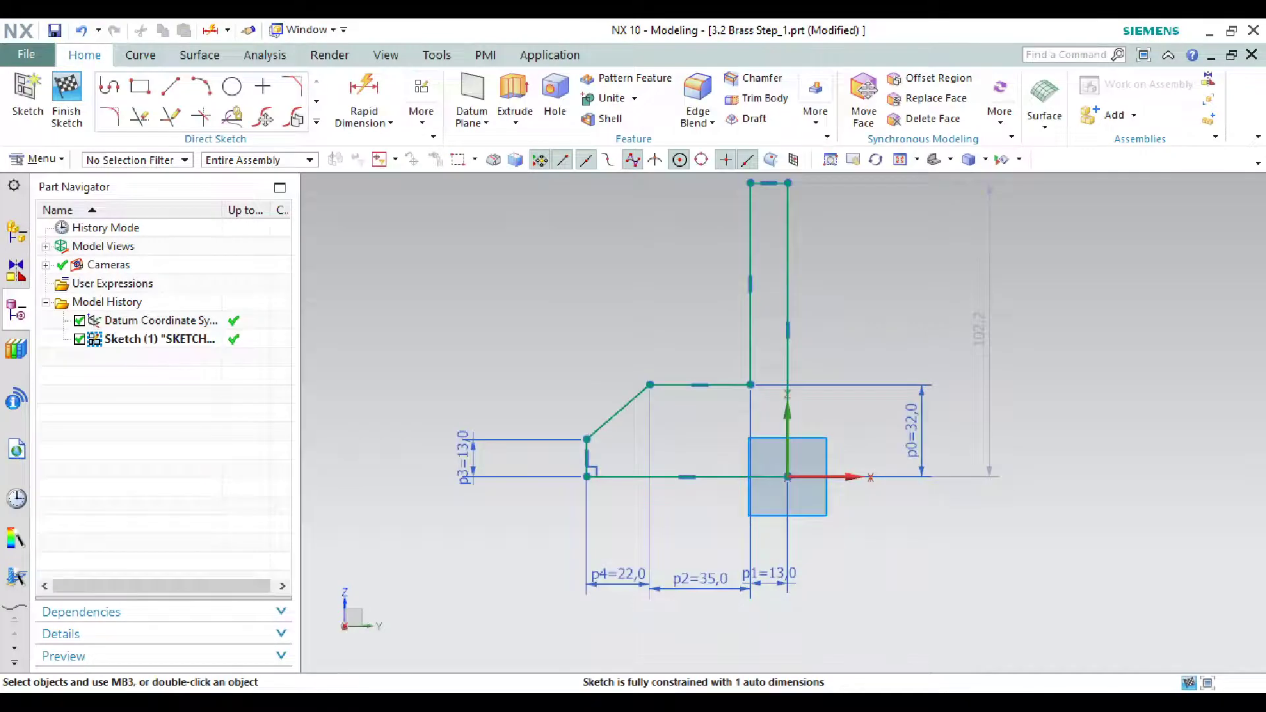
pyautogui.click(975, 702)
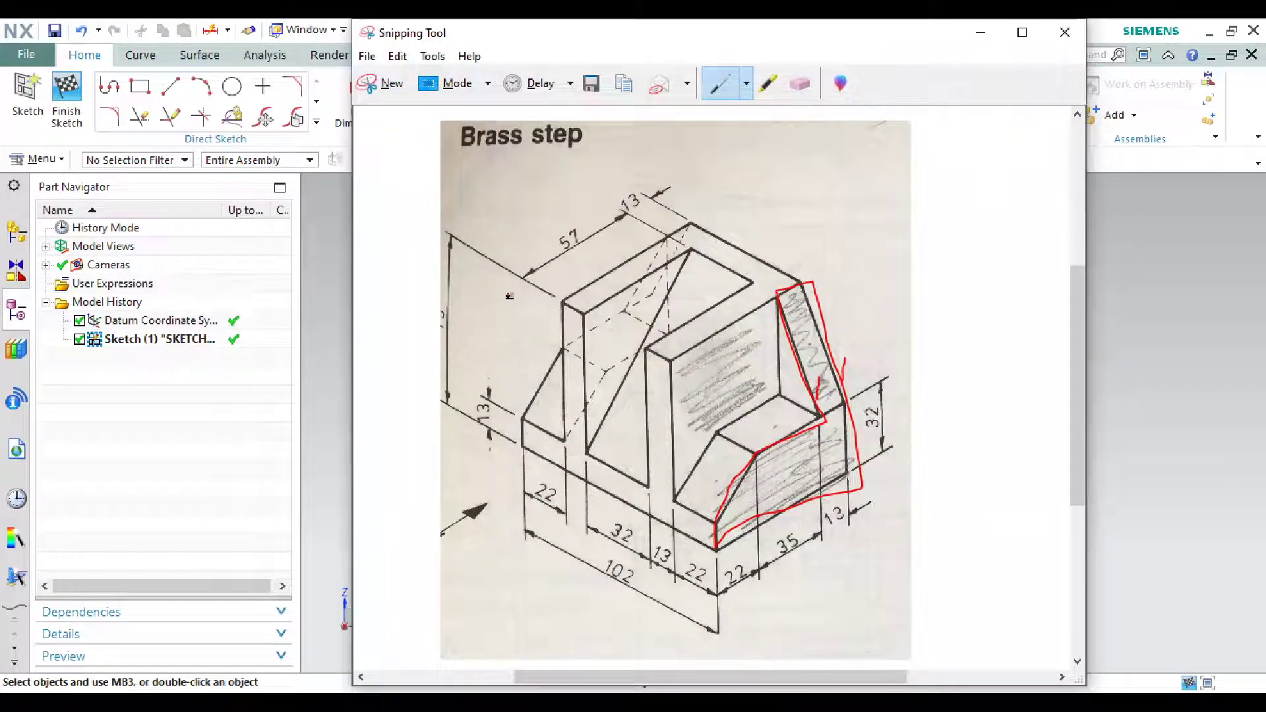
pyautogui.click(983, 32)
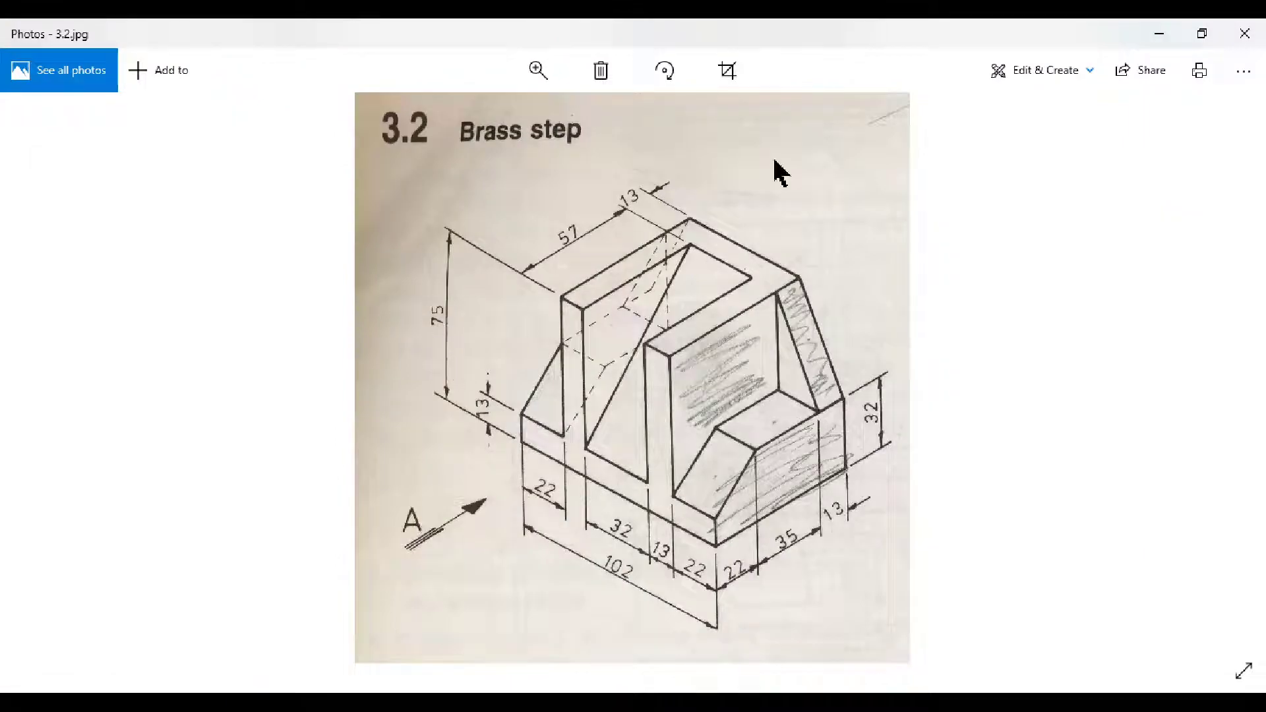
pyautogui.click(1159, 33)
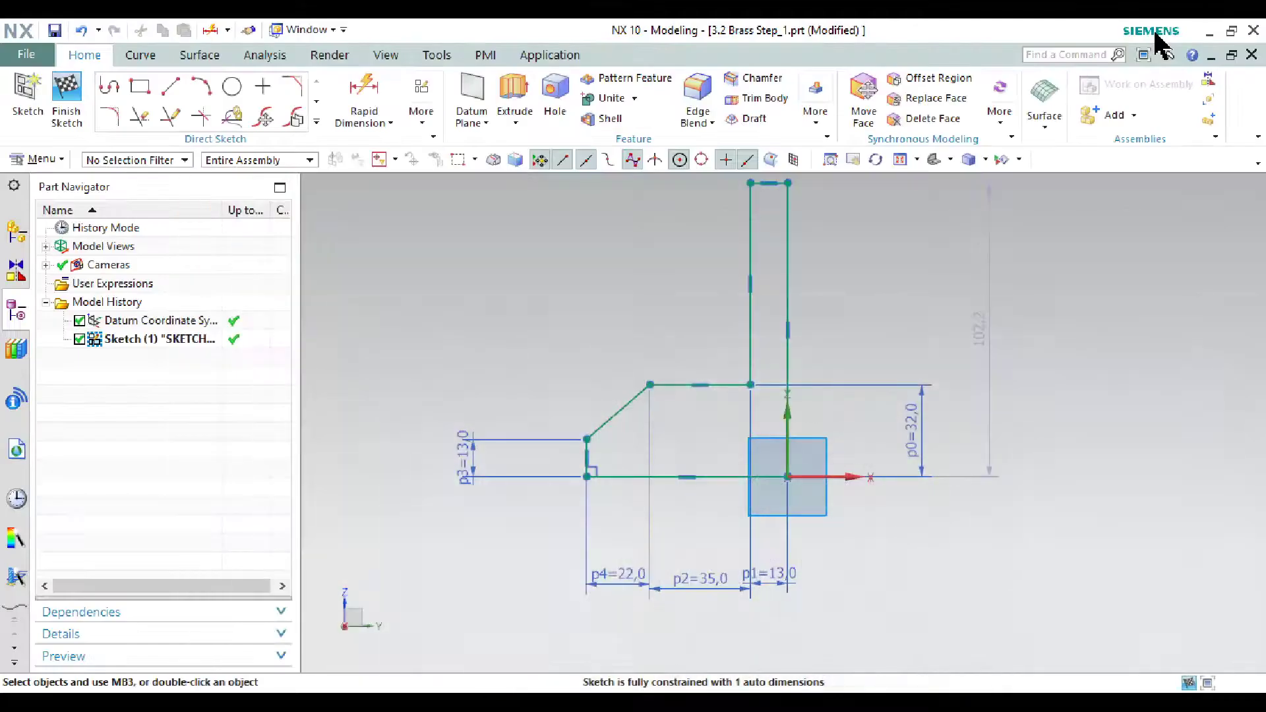
pyautogui.doubleClick(987, 330)
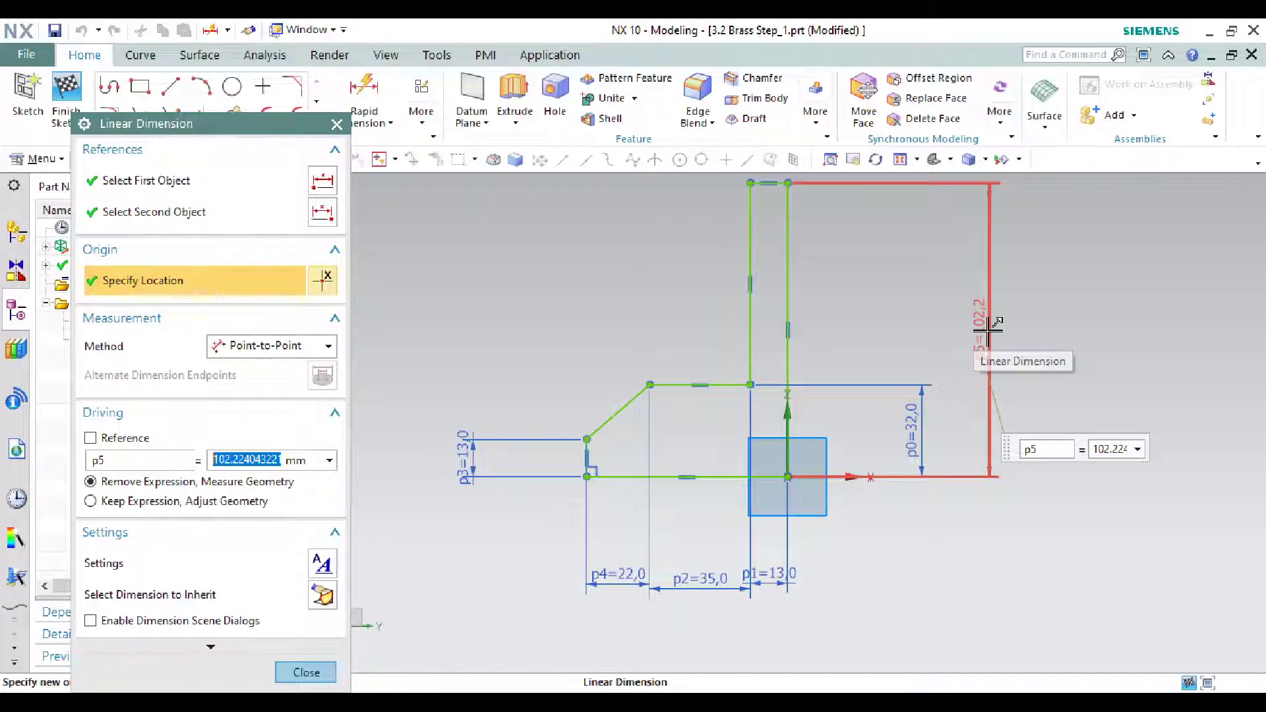
pyautogui.write('75')
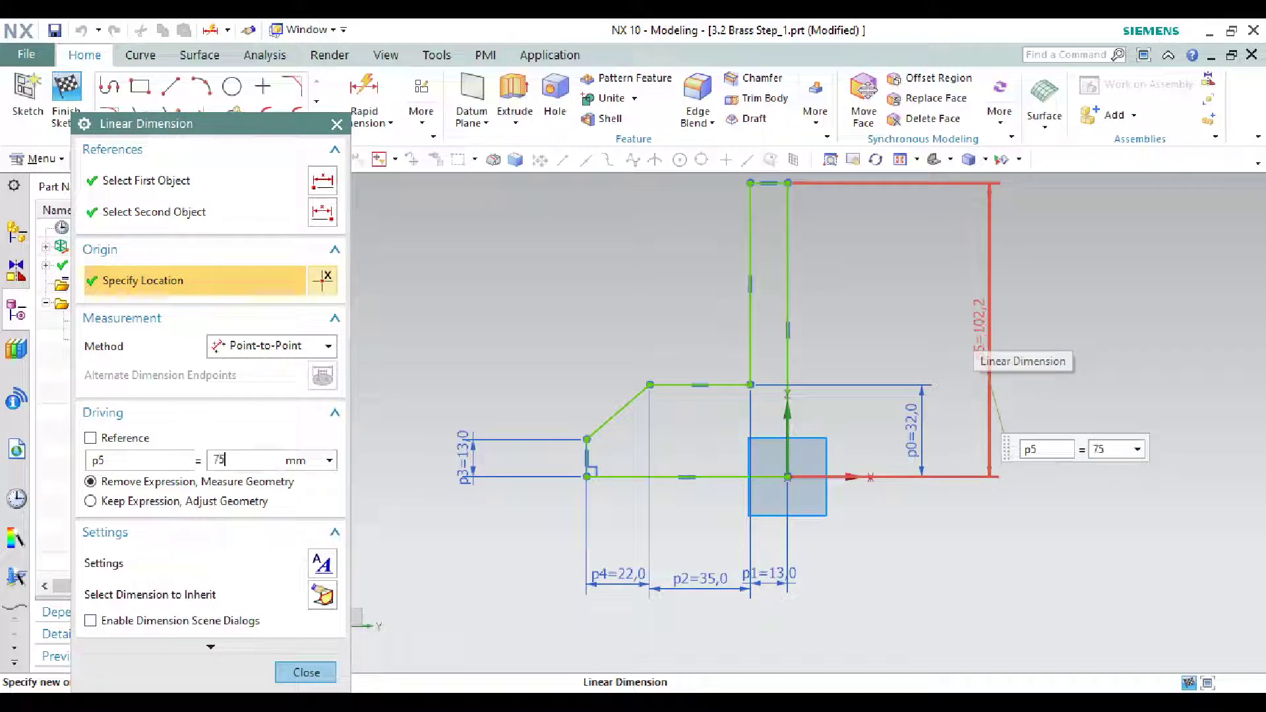
pyautogui.press('Return')
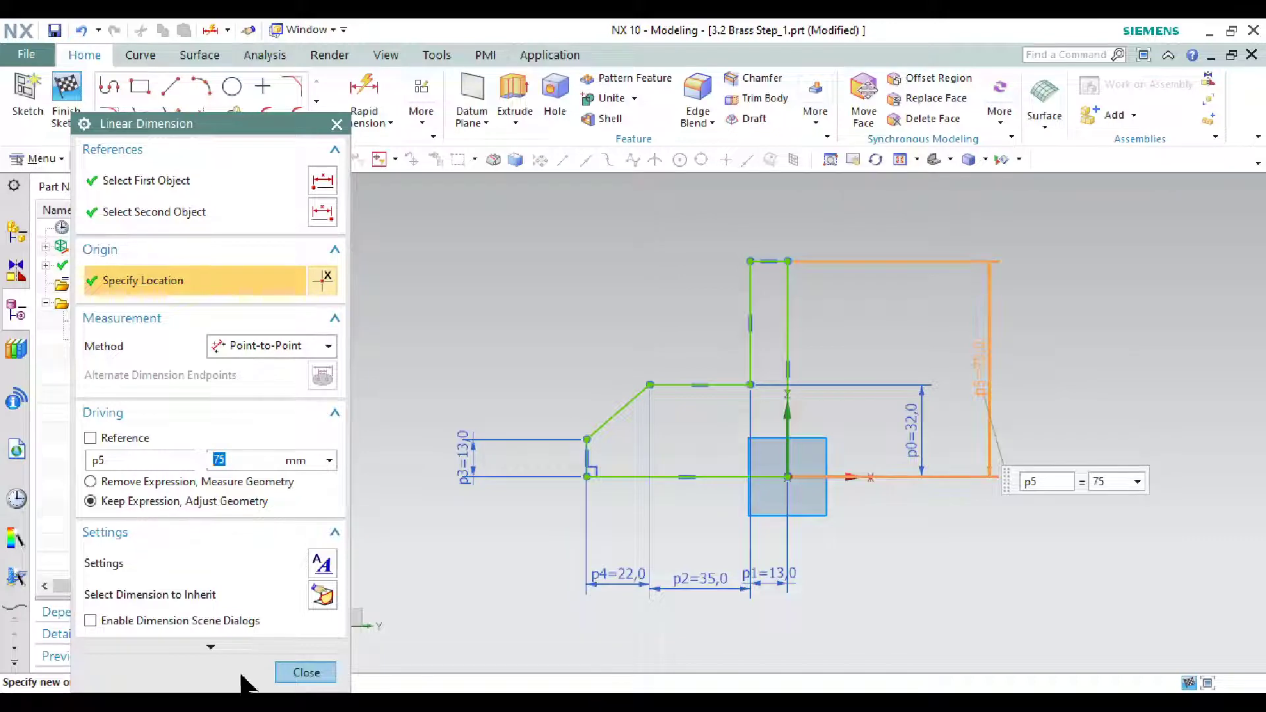
pyautogui.click(300, 673)
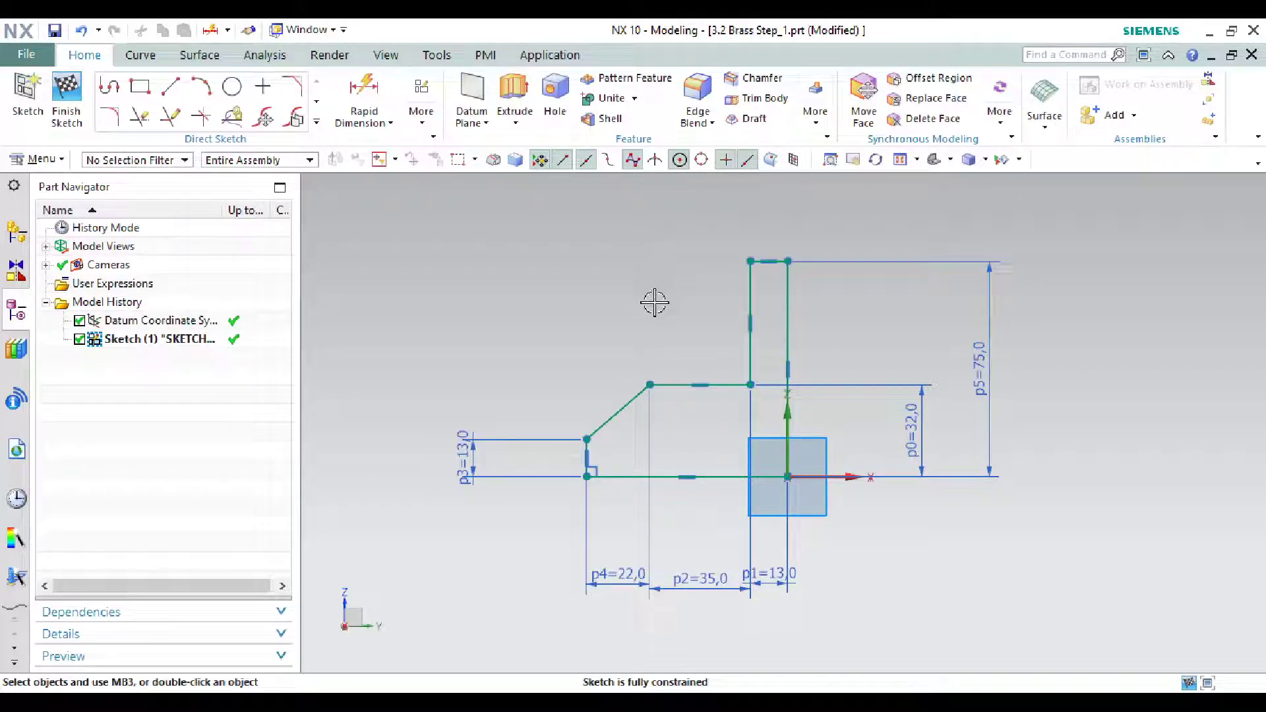
# Check the completed profile against the drawing in Photos and finish the sketch
pyautogui.hotkey('alt', 'Tab')
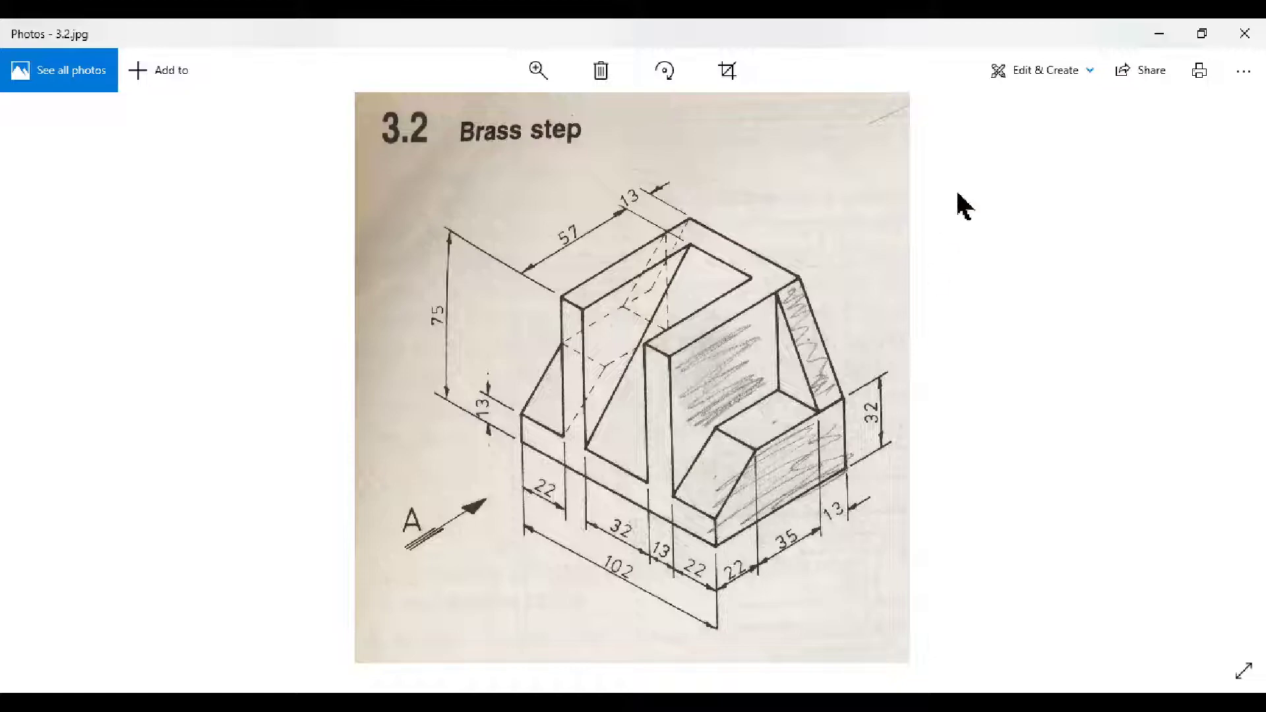
pyautogui.click(1158, 32)
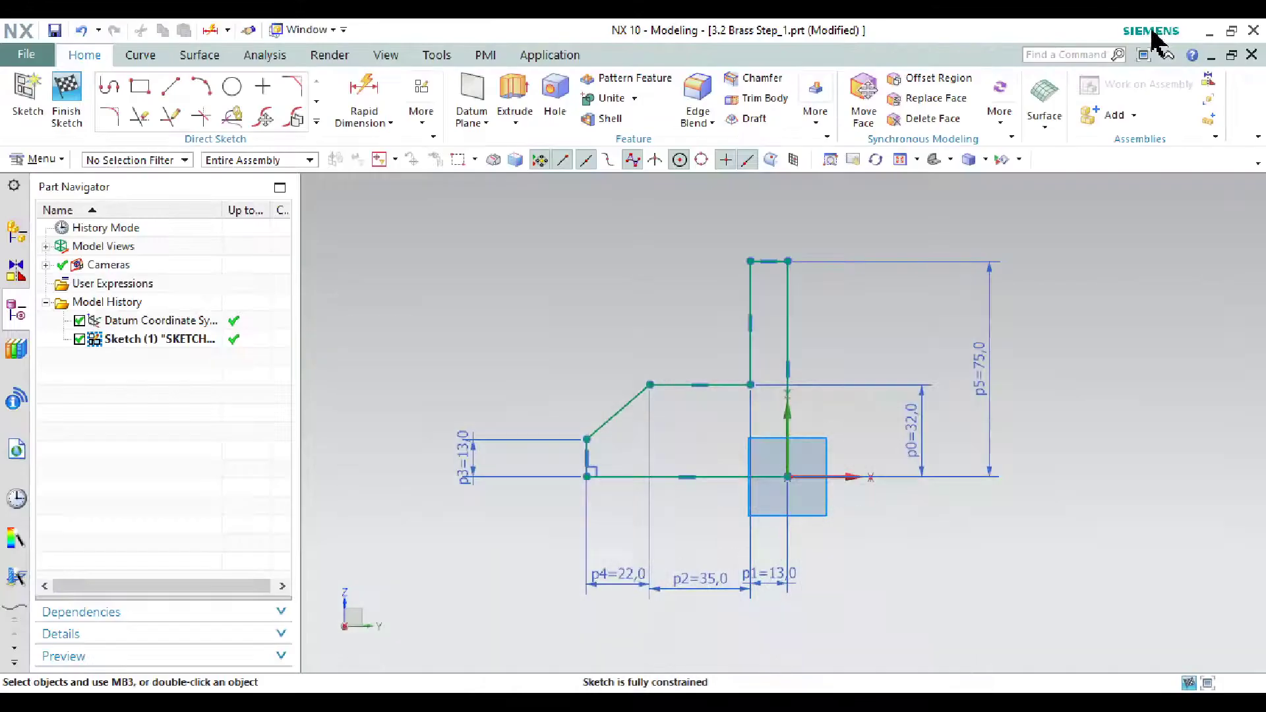
pyautogui.click(73, 89)
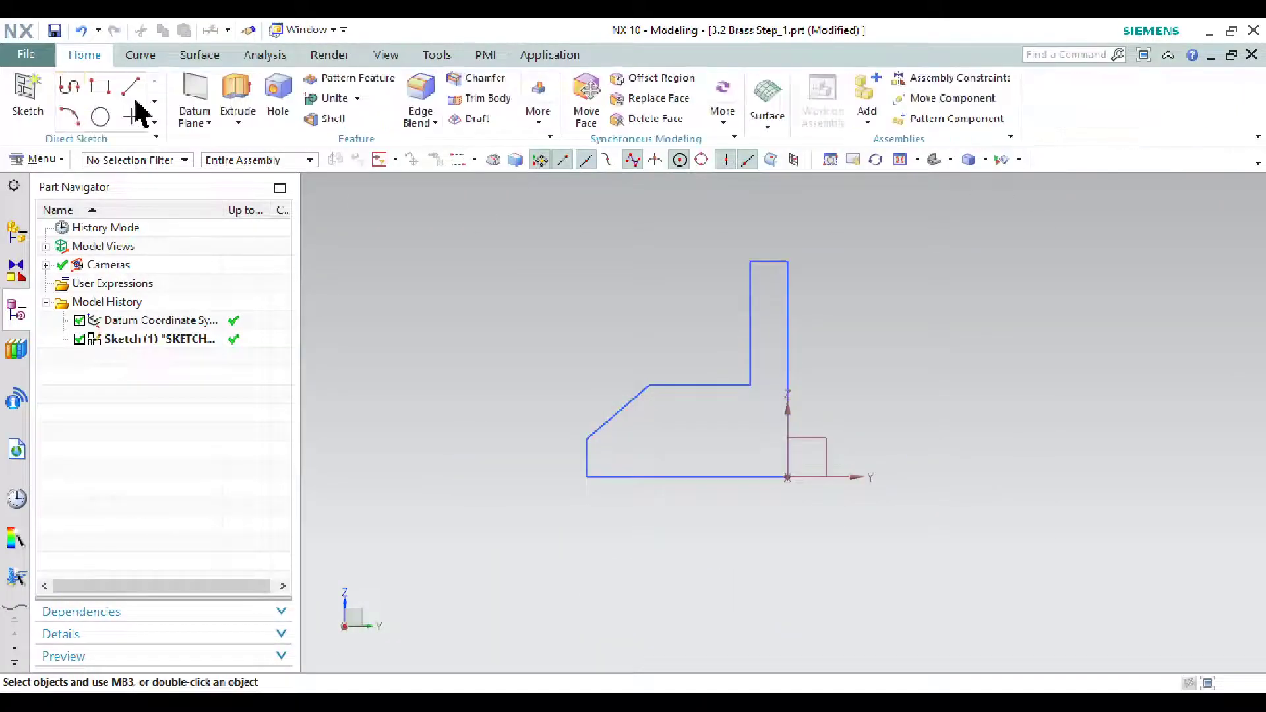
# Extrude the connected profile 22 mm in the reversed direction as a solid body
pyautogui.click(934, 160)
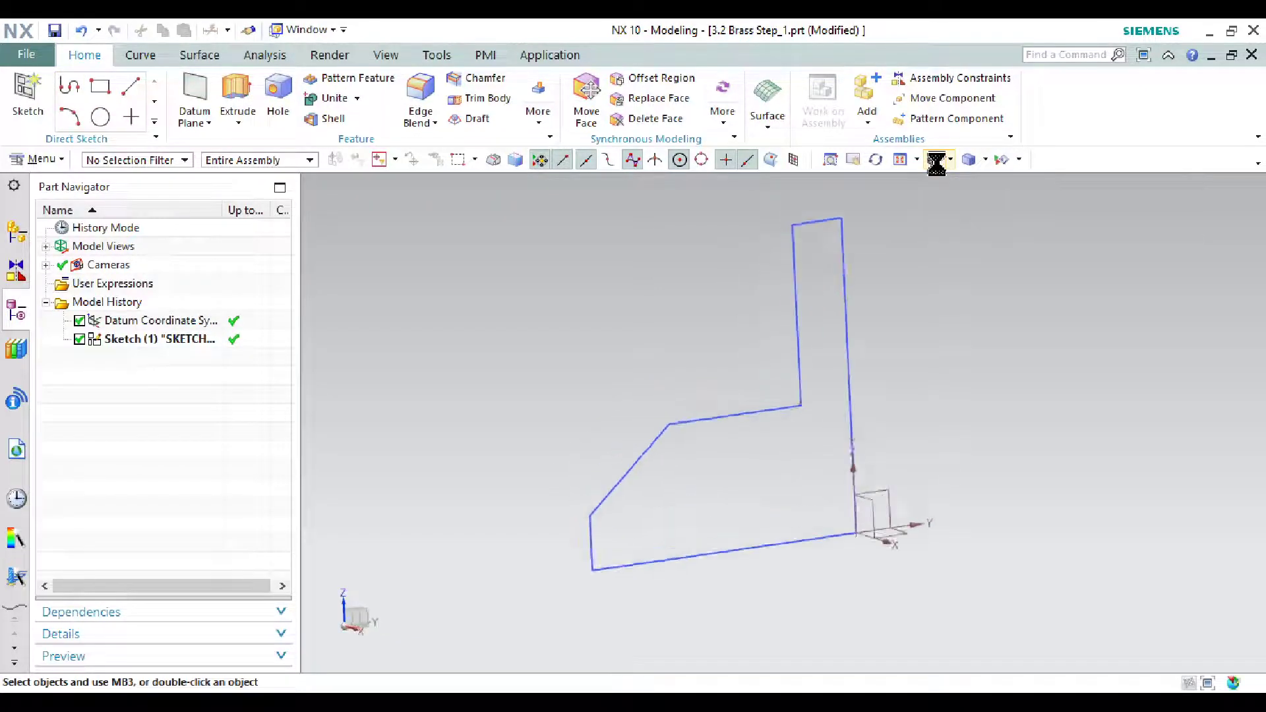
pyautogui.click(245, 93)
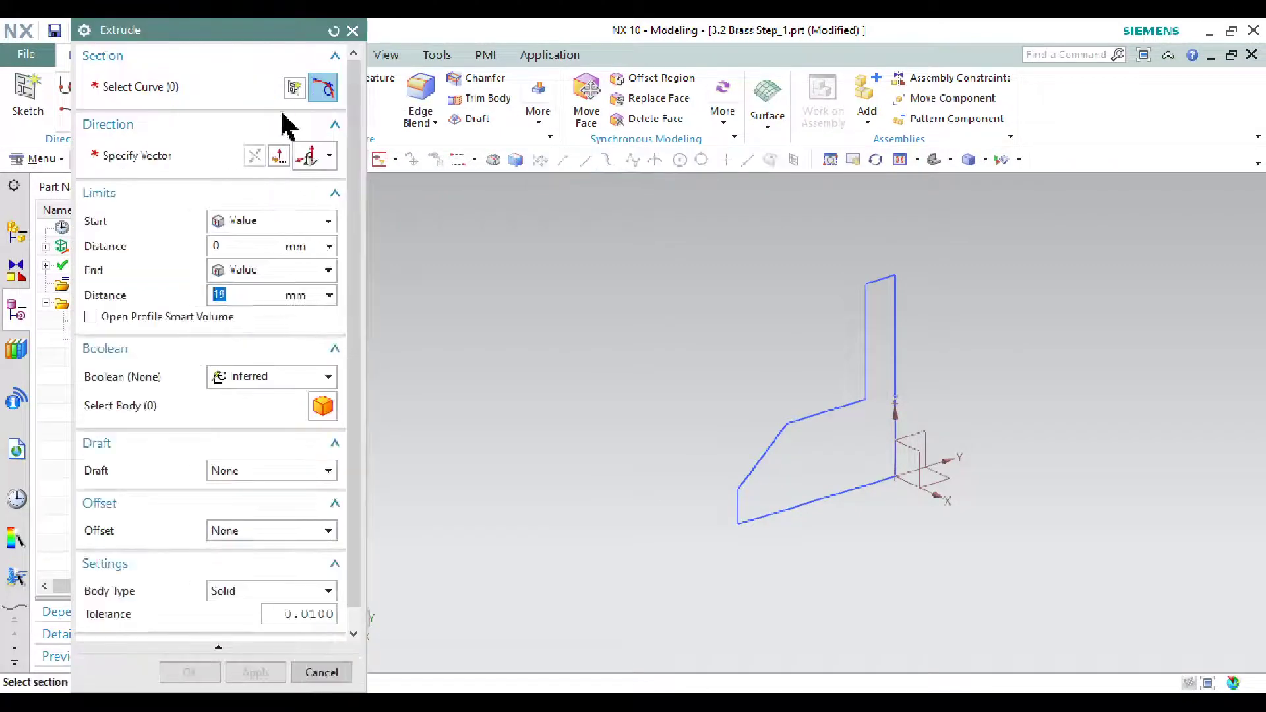
pyautogui.click(828, 420)
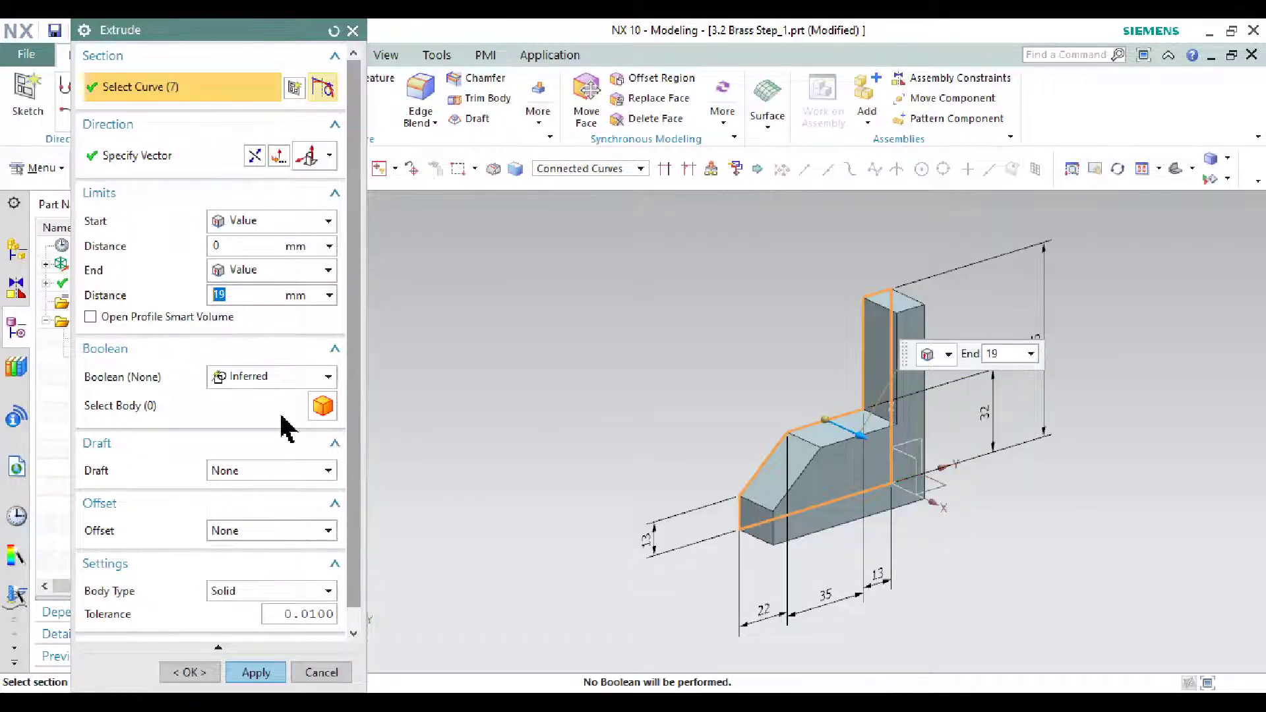
pyautogui.click(256, 158)
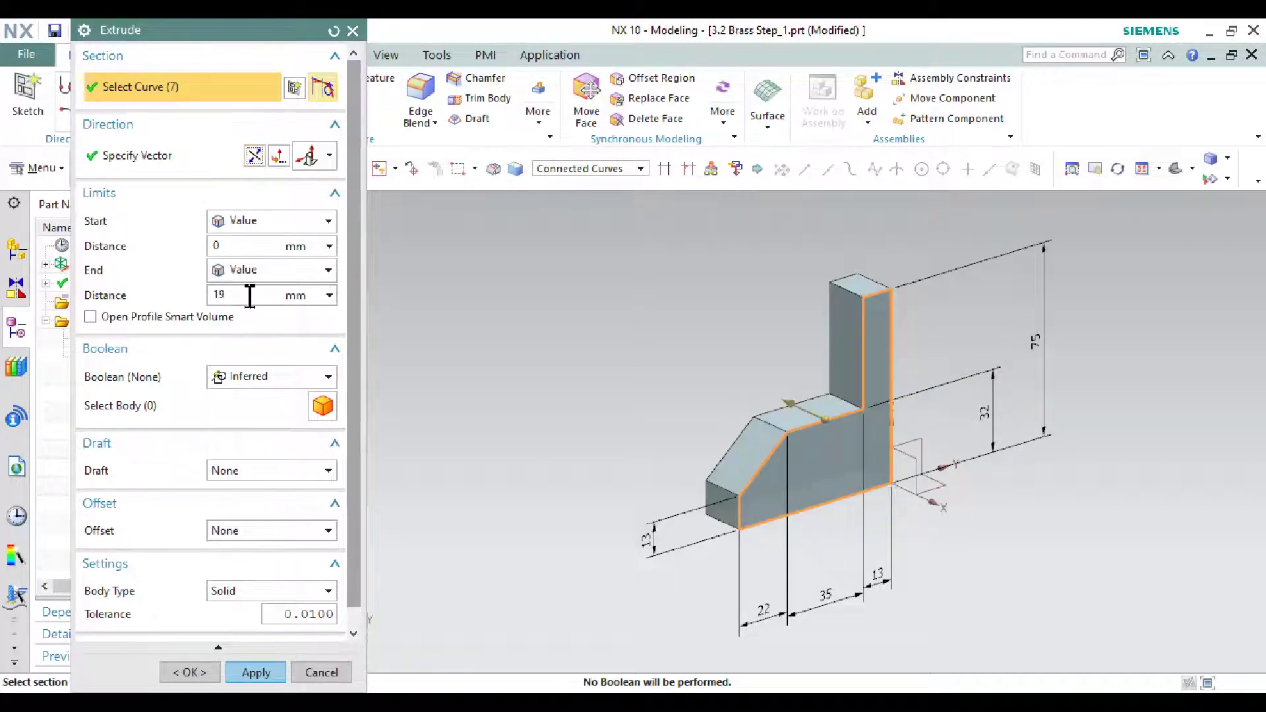
pyautogui.moveTo(250, 296); pyautogui.dragTo(203, 300)
pyautogui.write('22')
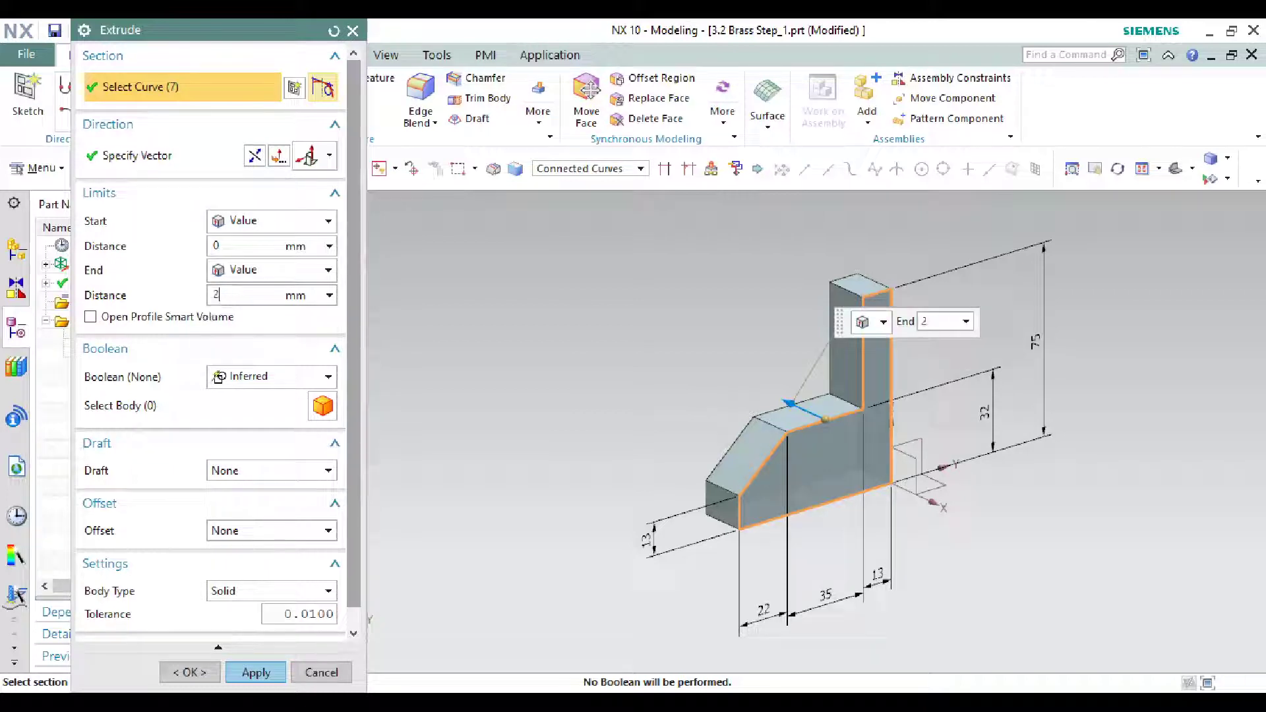
pyautogui.click(260, 673)
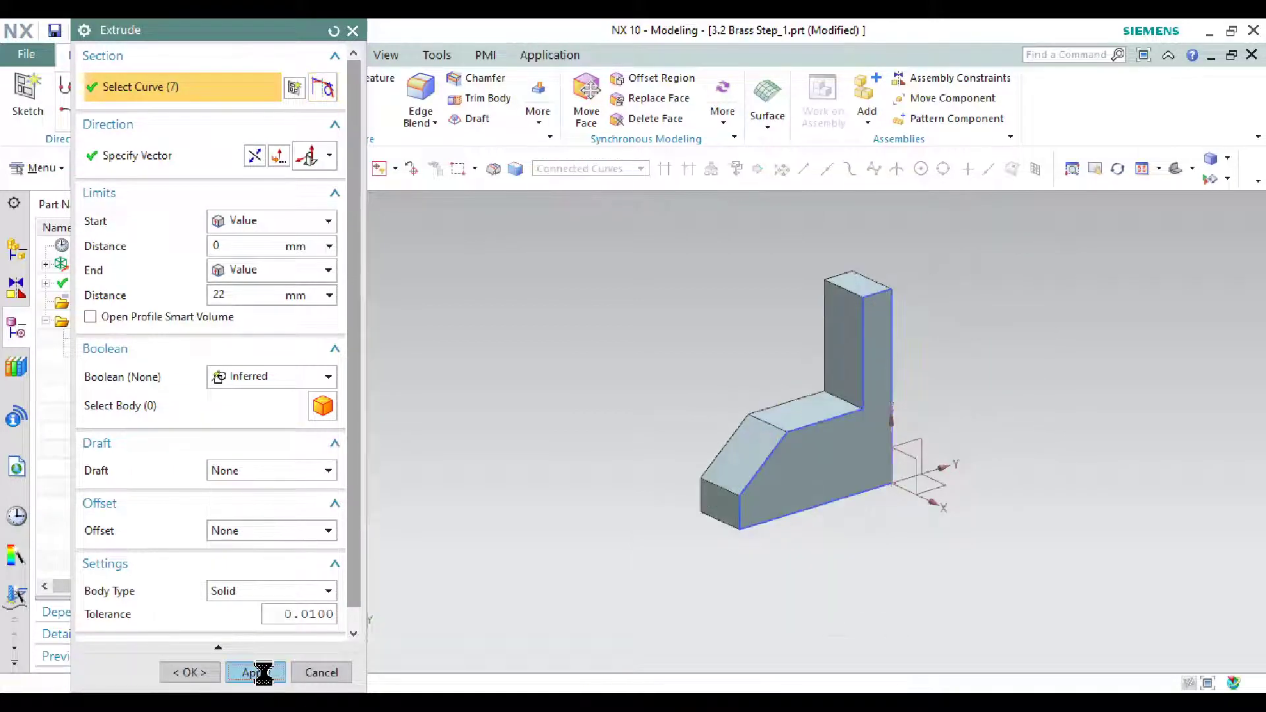
pyautogui.click(317, 674)
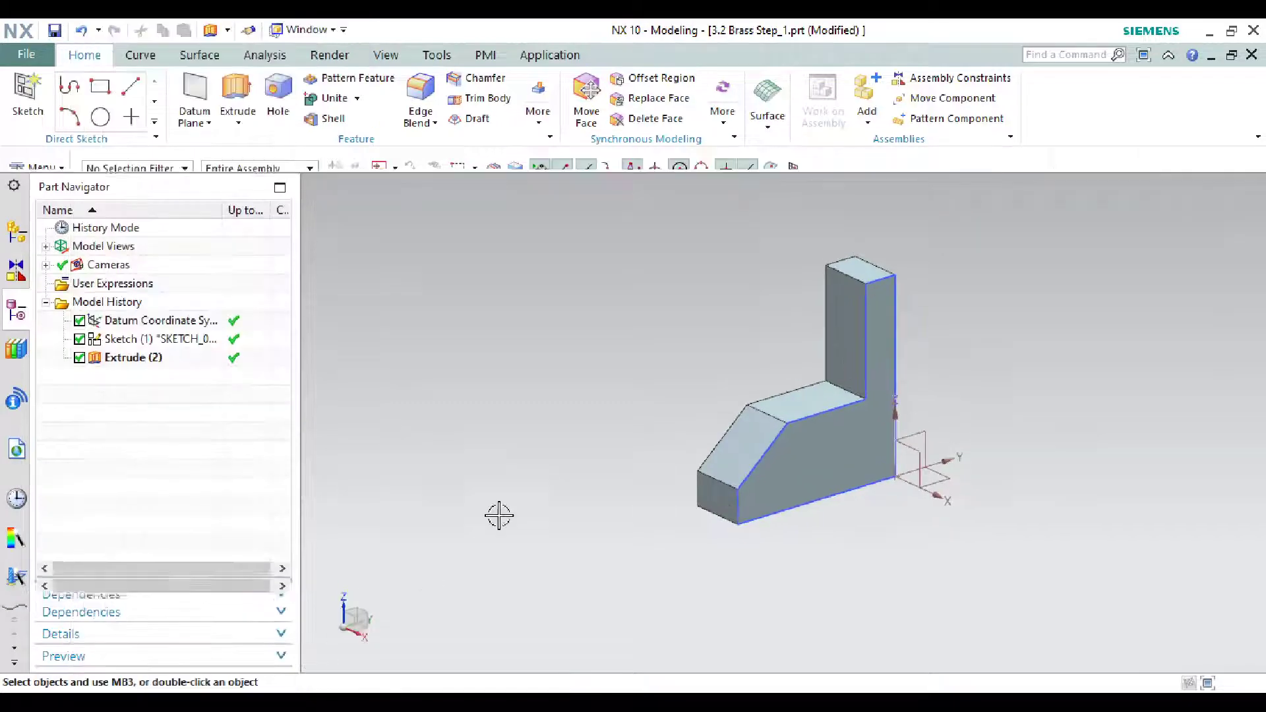
# Check the drawing and create a new sketch on the extruded body's side face opposite the first sketch
pyautogui.hotkey('alt', 'Tab')
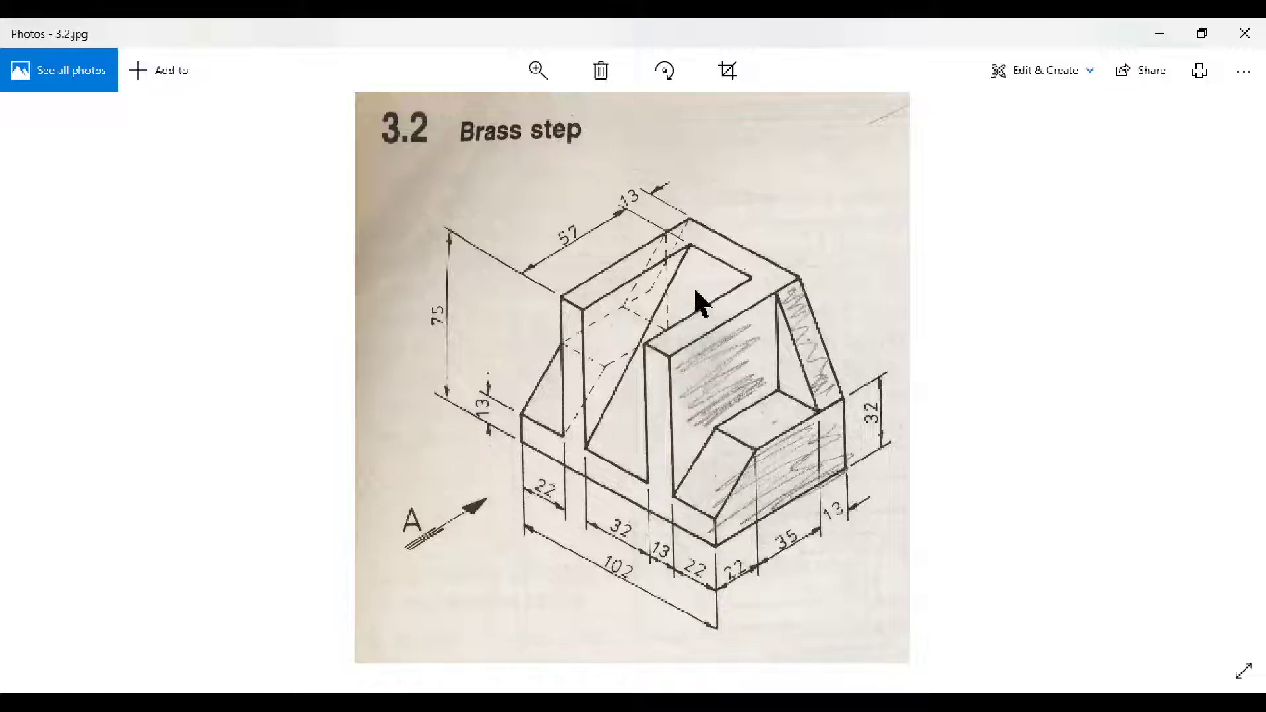
pyautogui.click(1159, 41)
pyautogui.moveTo(721, 269)
pyautogui.mouseDown(button='middle')
pyautogui.moveTo(788, 258)
pyautogui.moveTo(759, 396)
pyautogui.mouseUp(button='middle')
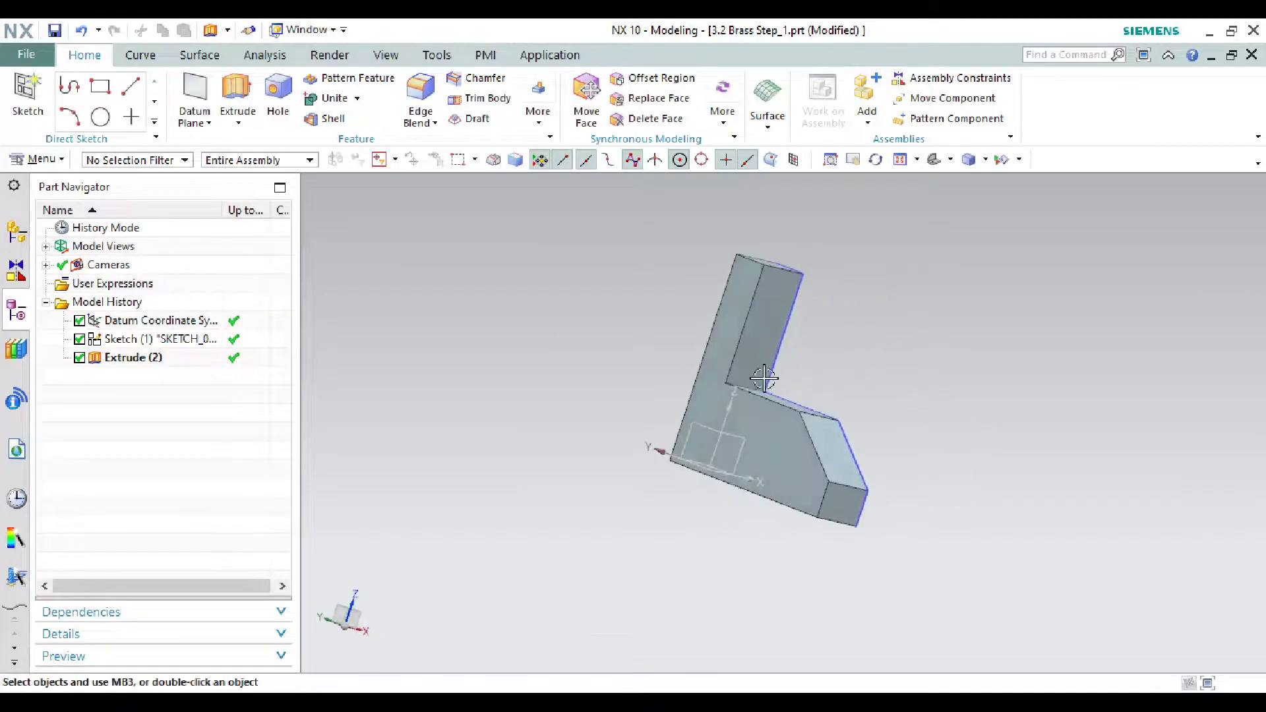
pyautogui.click(26, 89)
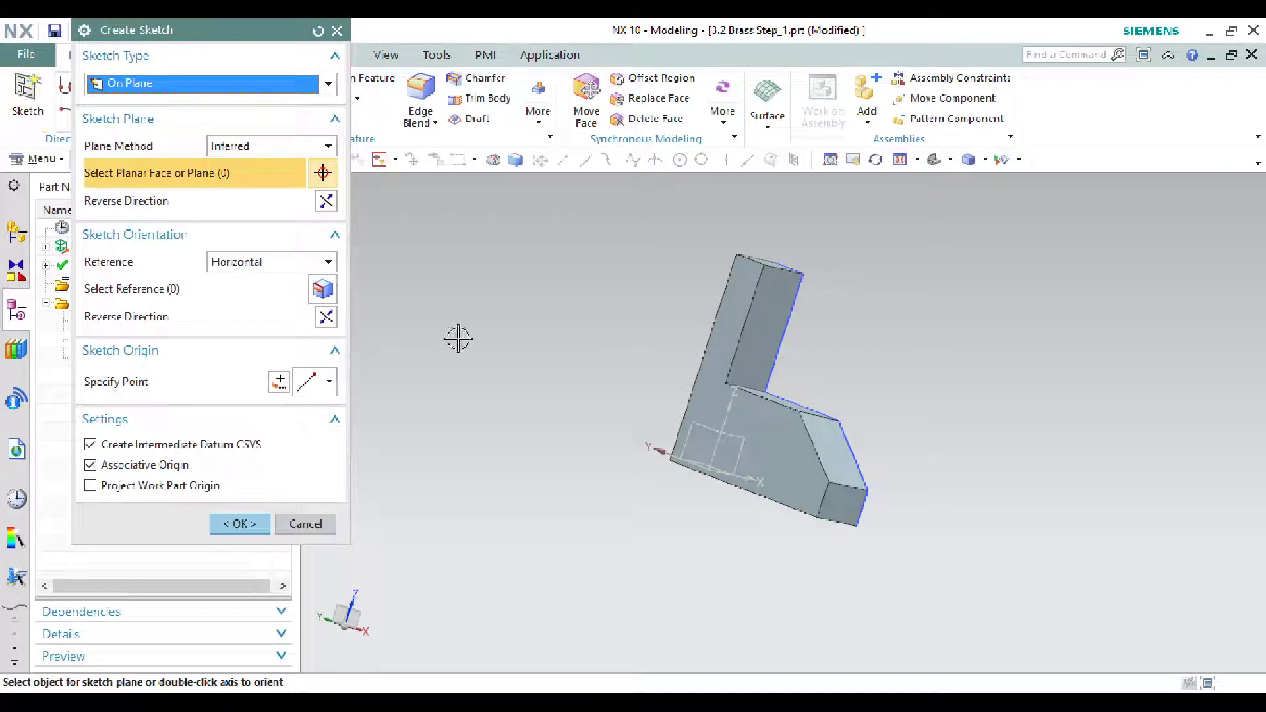
pyautogui.click(756, 443)
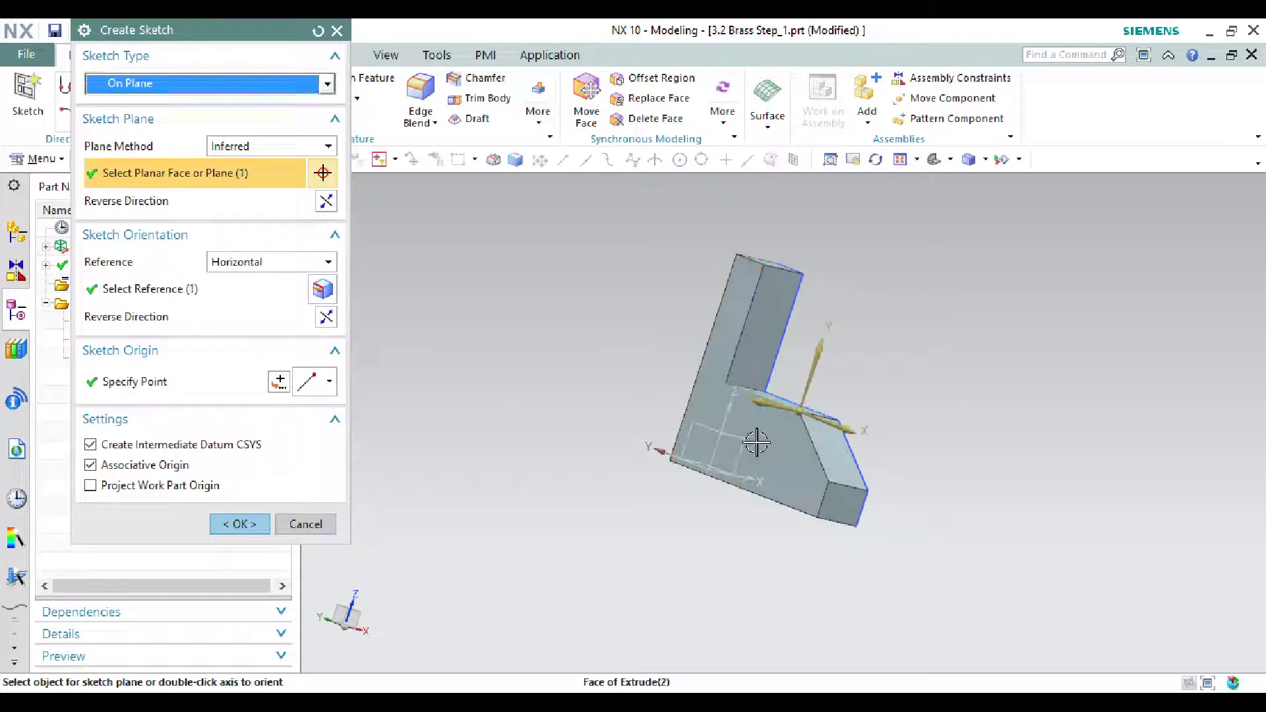
pyautogui.click(239, 524)
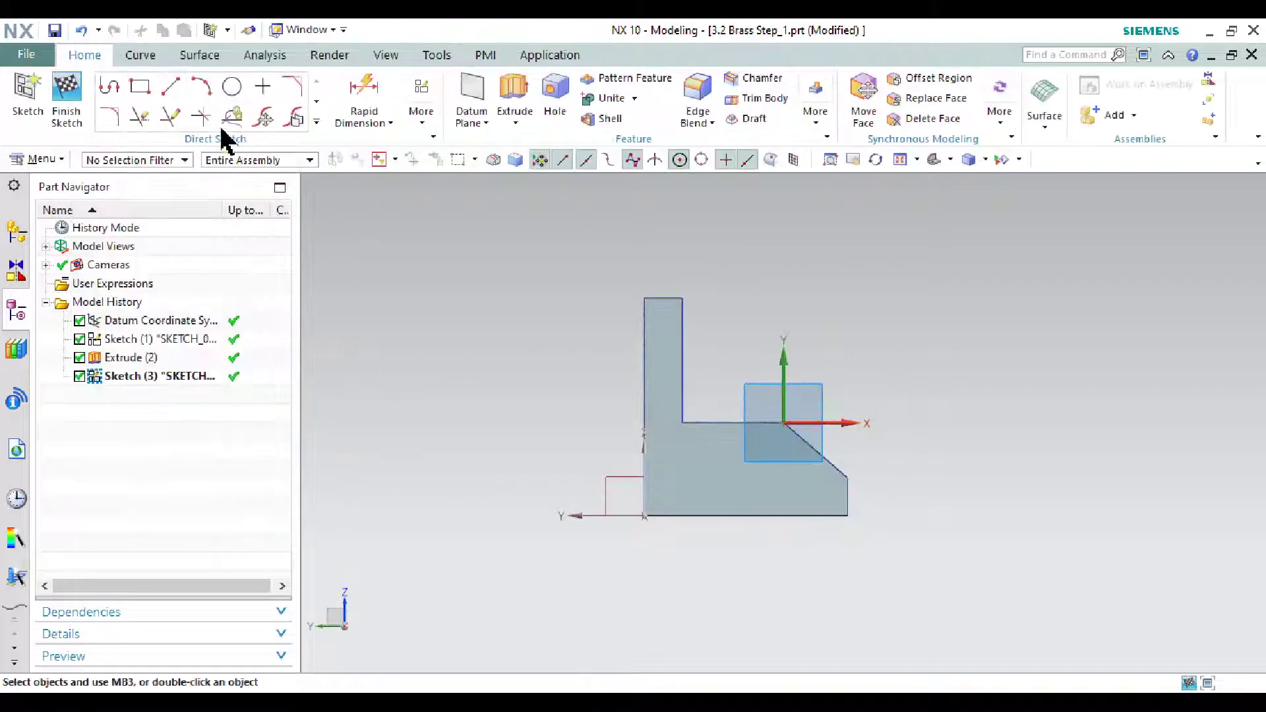
# Draw a two-point rectangle about 85 mm wide and 75 mm high from the lower corner beneath the column, extending past the body
pyautogui.click(145, 92)
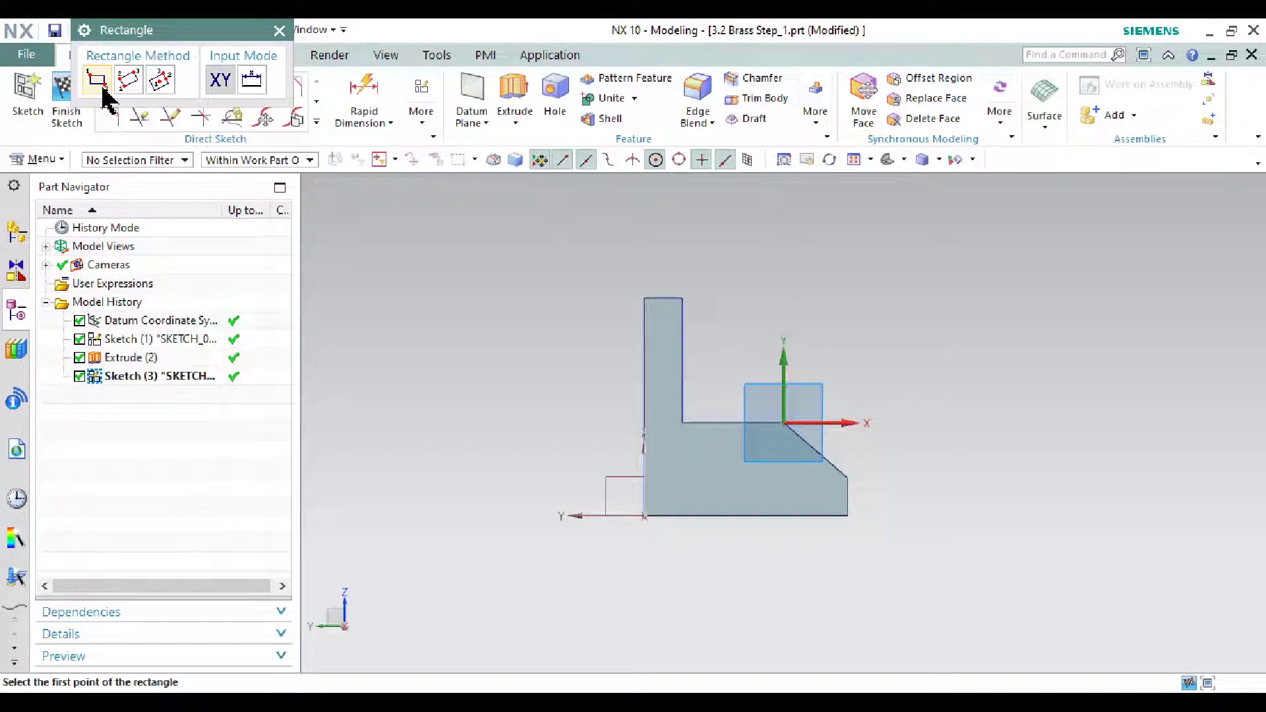
pyautogui.click(645, 515)
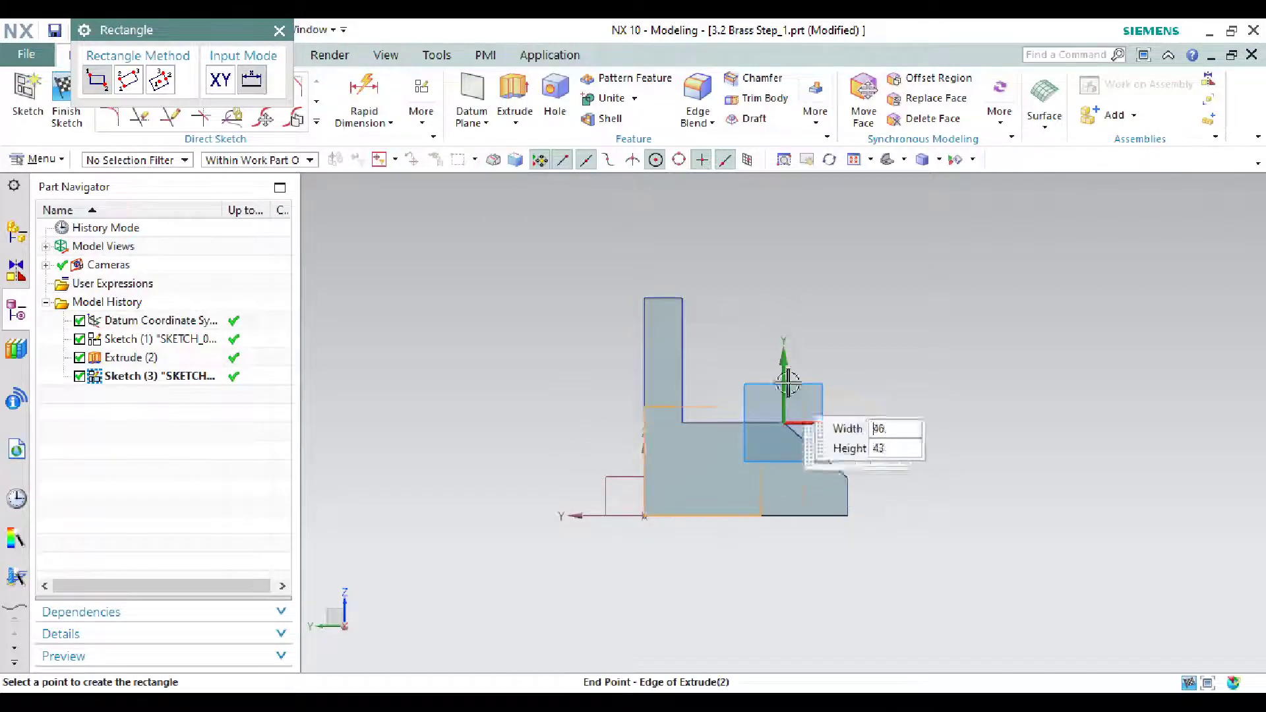
pyautogui.click(892, 295)
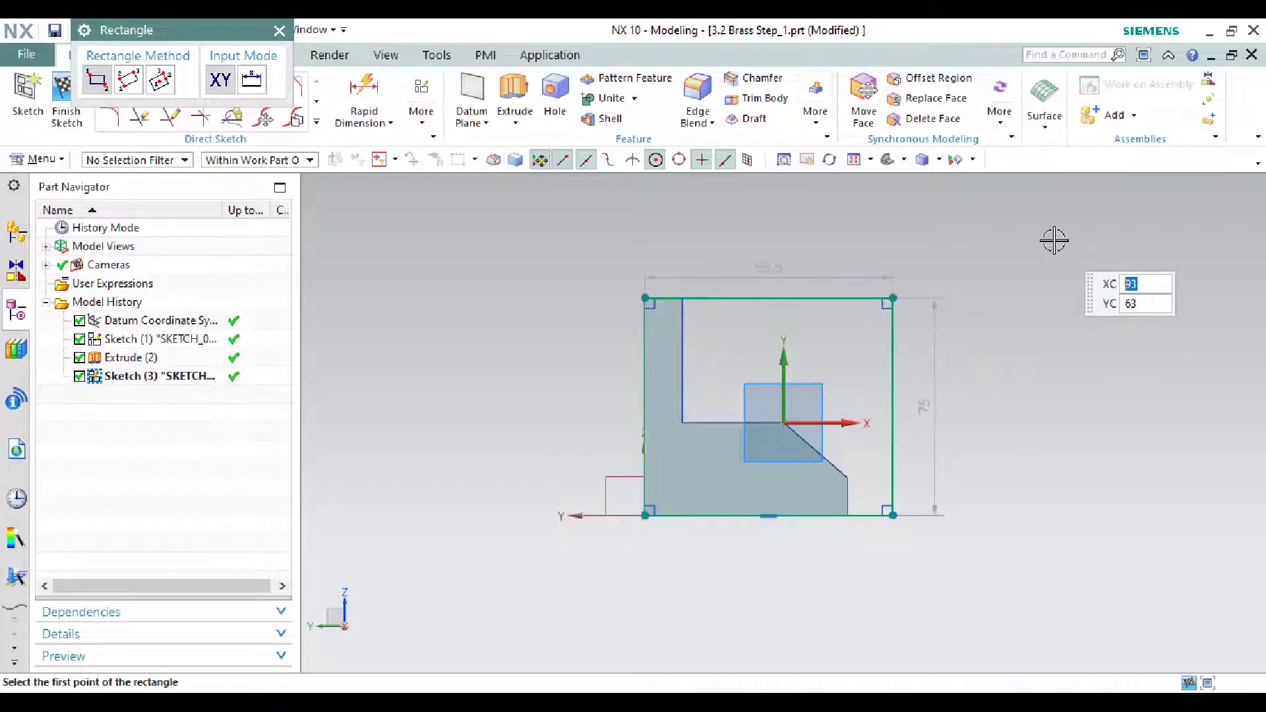
pyautogui.rightClick(1073, 239)
pyautogui.click(1108, 253)
# Make the rectangle's outer lower corner coincident with the lower corner at the end of the body's base
pyautogui.scroll(3, 862, 534)
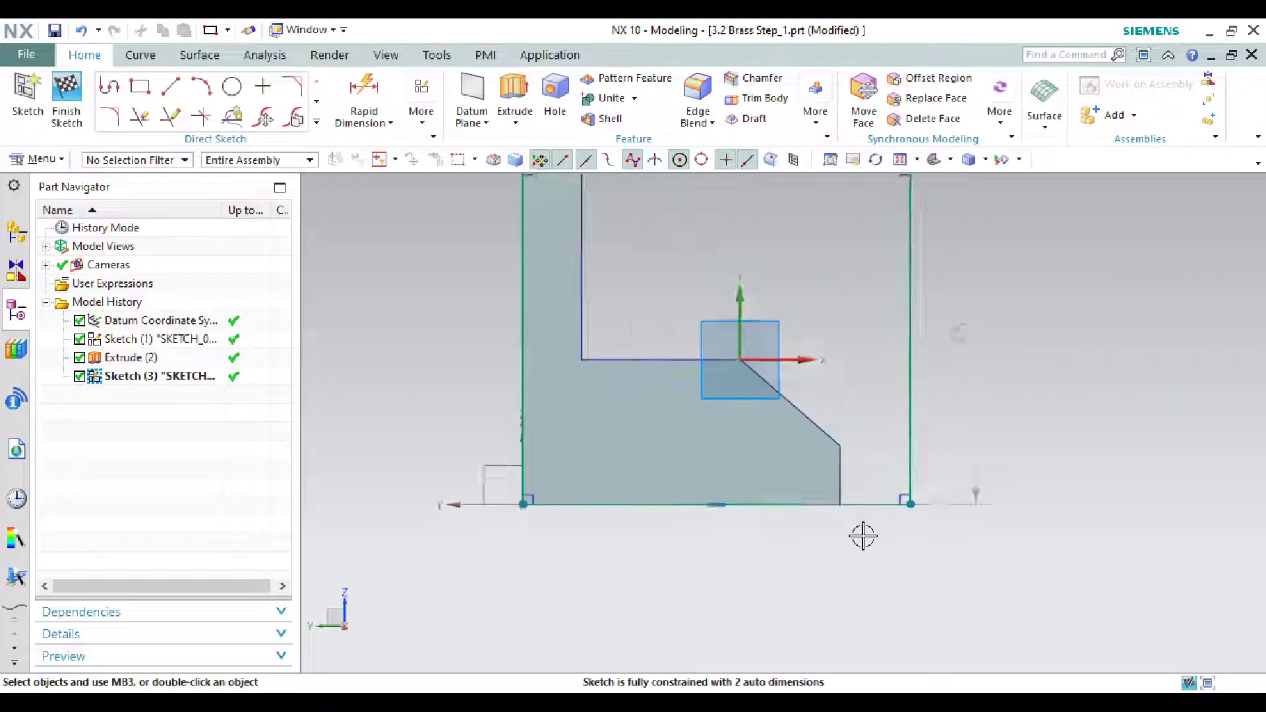
pyautogui.click(936, 489)
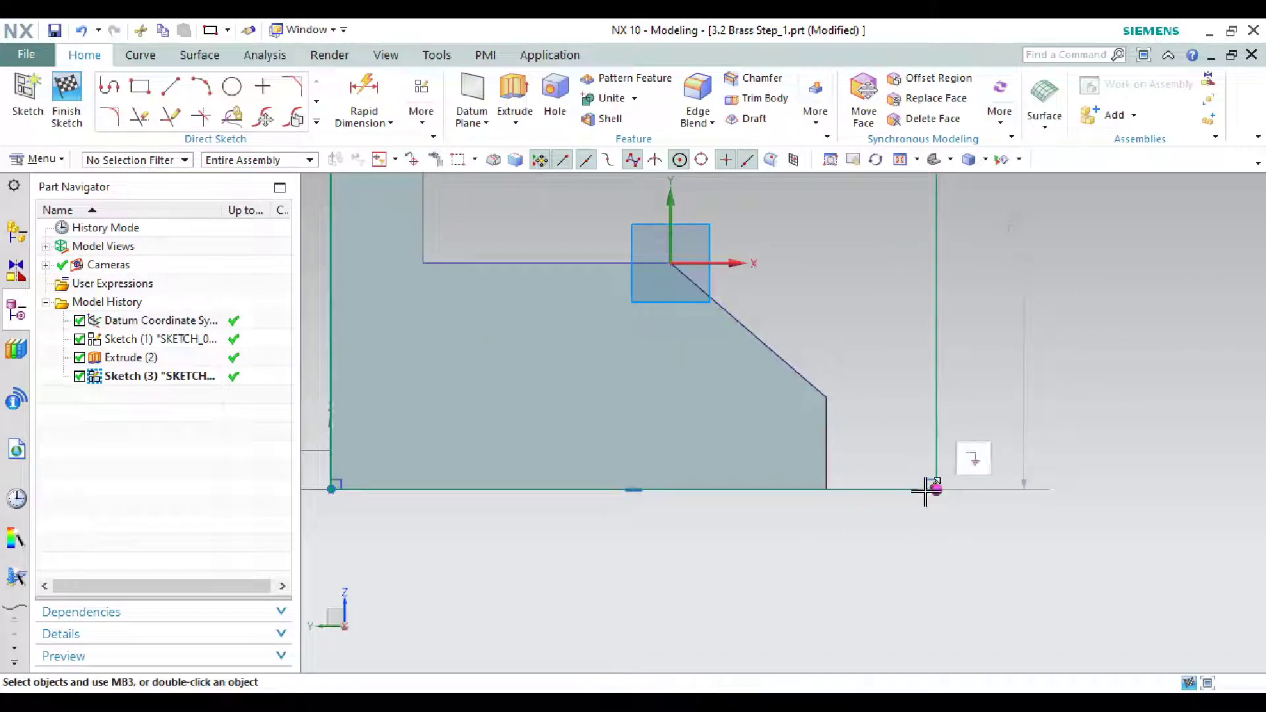
pyautogui.click(827, 489)
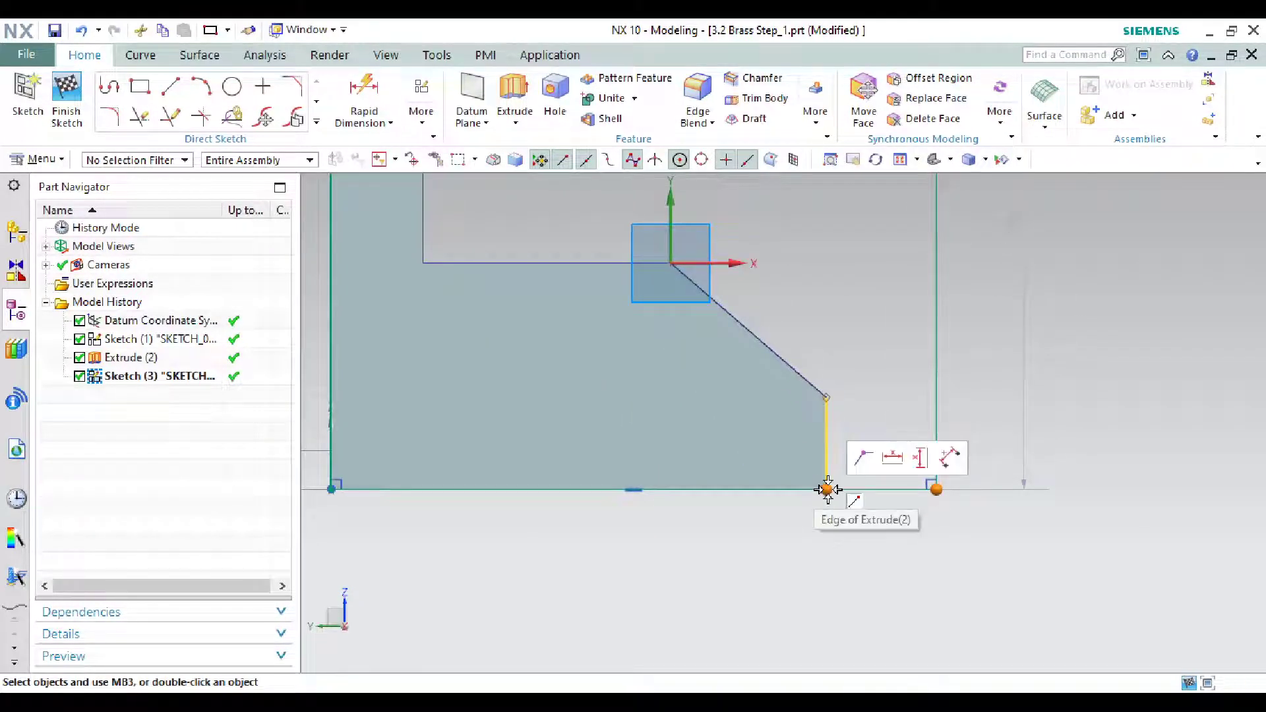
pyautogui.click(870, 471)
pyautogui.scroll(-4, 869, 501)
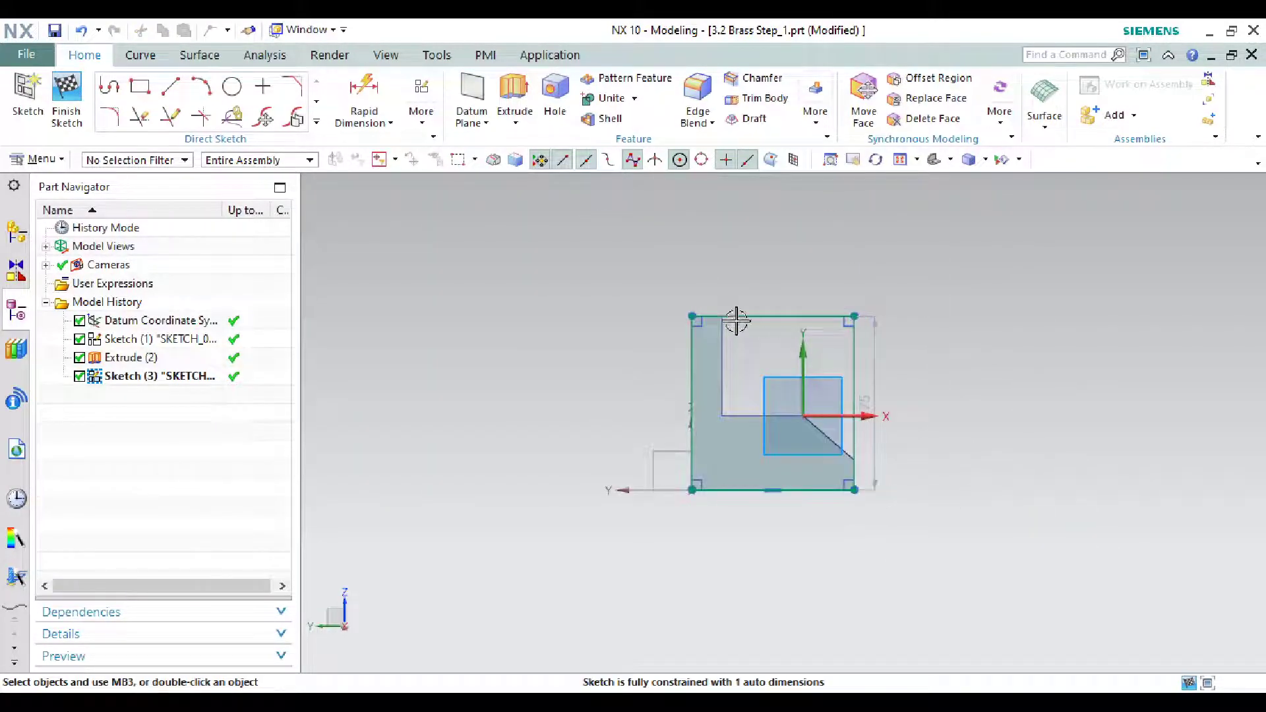
# Pull the rectangle's upper corner above the column, make it coincident with the column's top outer corner, and finish the sketch
pyautogui.scroll(6, 708, 314)
pyautogui.scroll(-5, 699, 323)
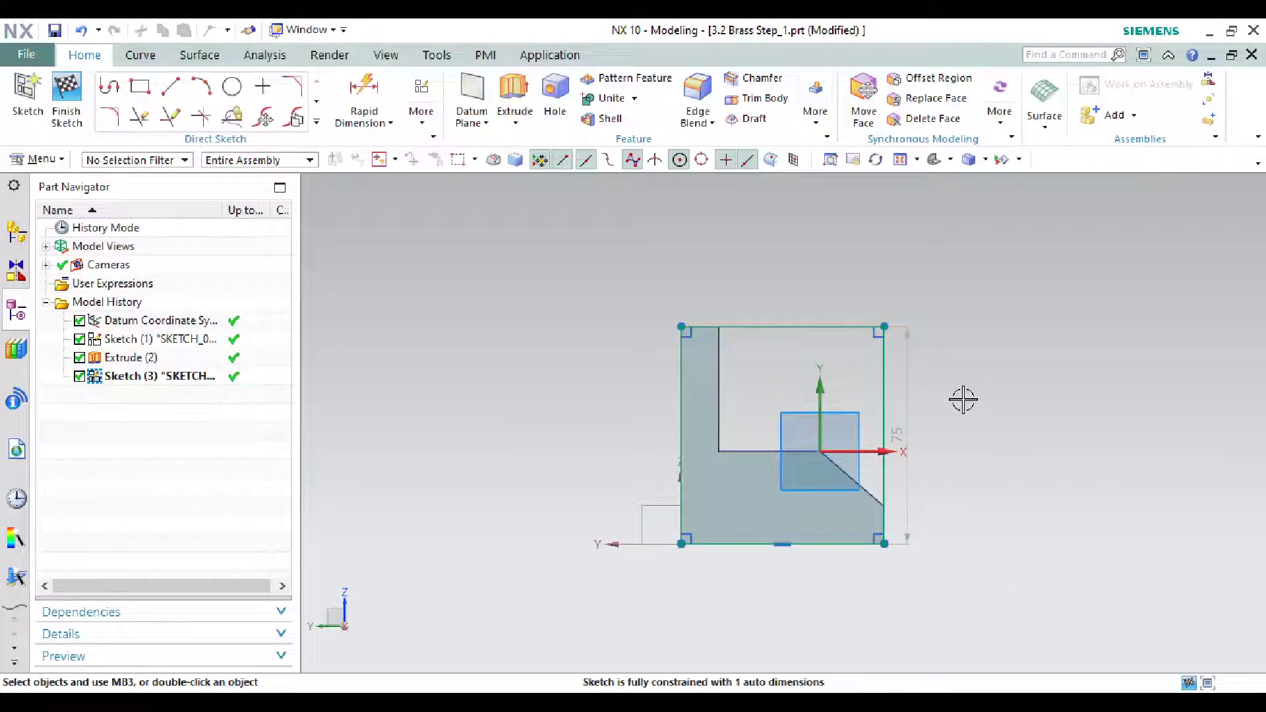
pyautogui.moveTo(681, 327); pyautogui.dragTo(681, 265)
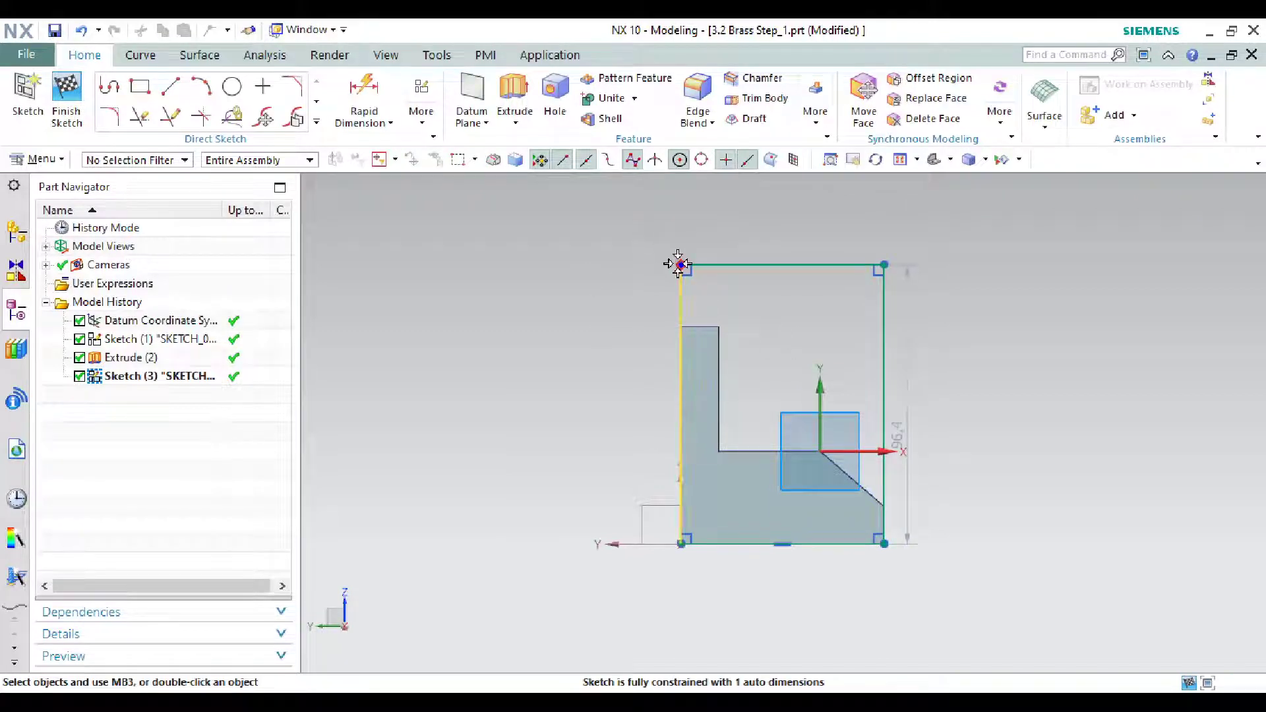
pyautogui.click(680, 265)
pyautogui.click(681, 326)
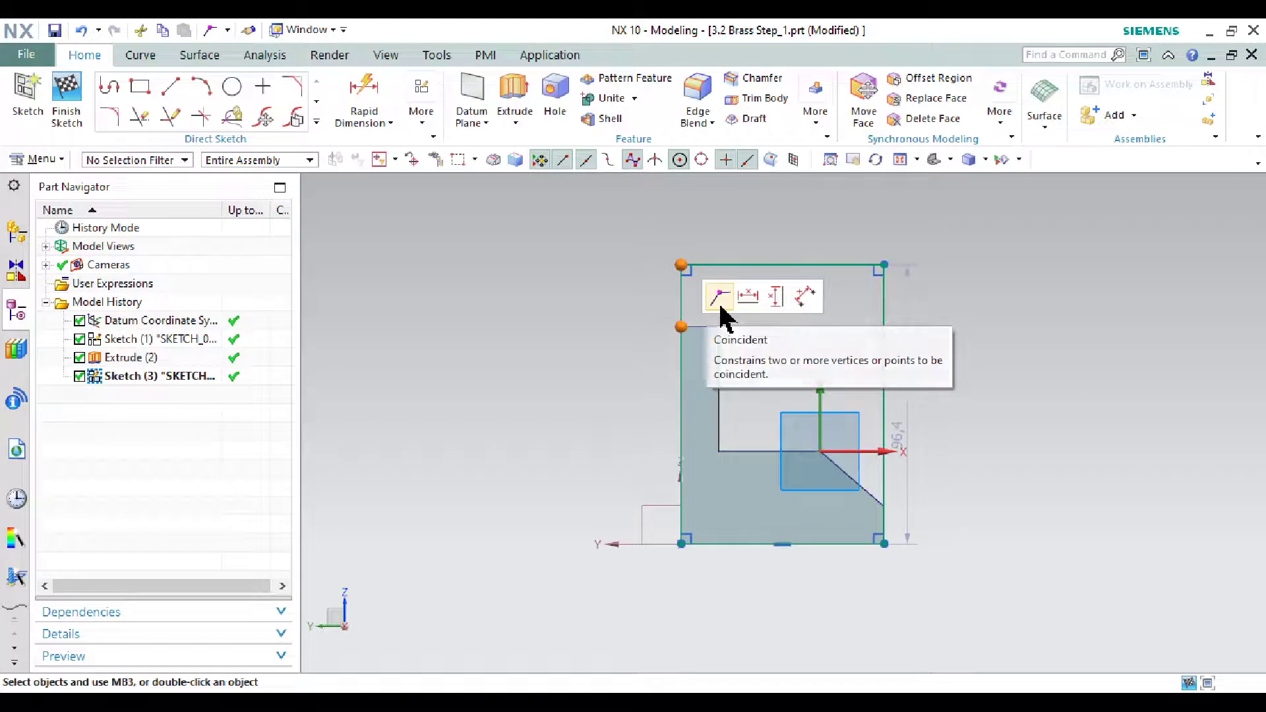
pyautogui.click(720, 304)
pyautogui.moveTo(851, 612); pyautogui.dragTo(887, 613, button='middle')
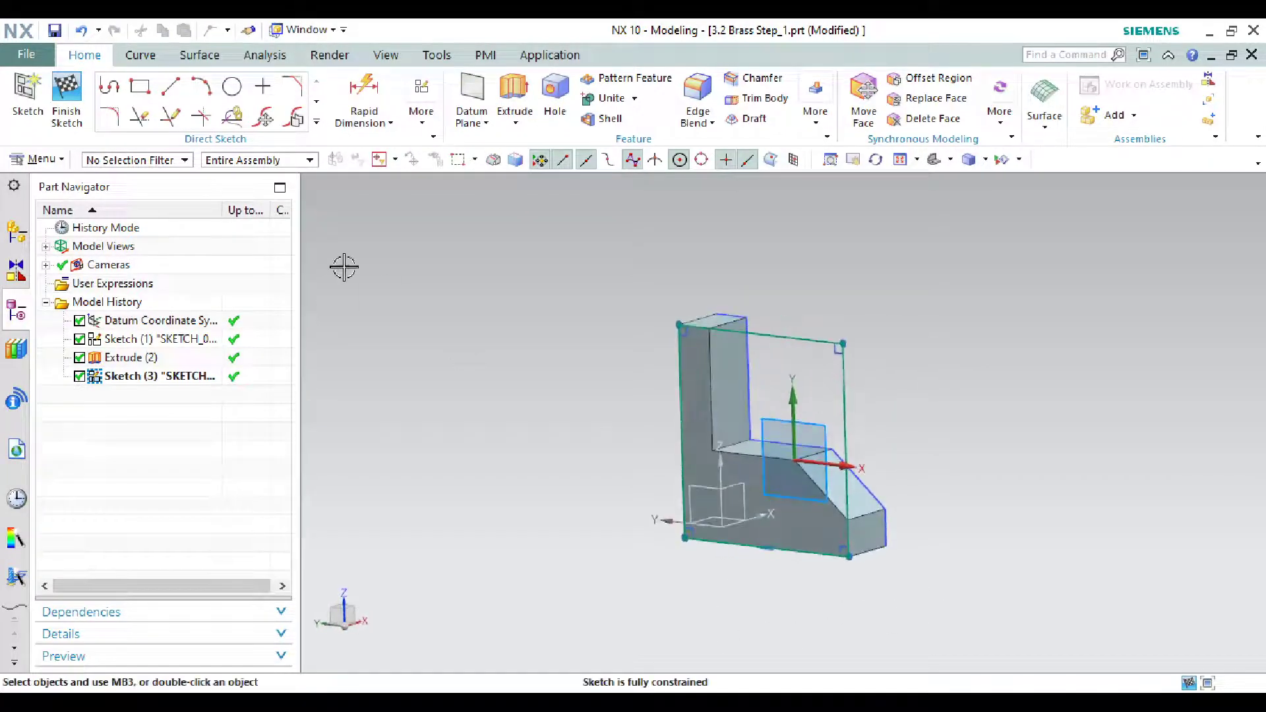
pyautogui.click(79, 102)
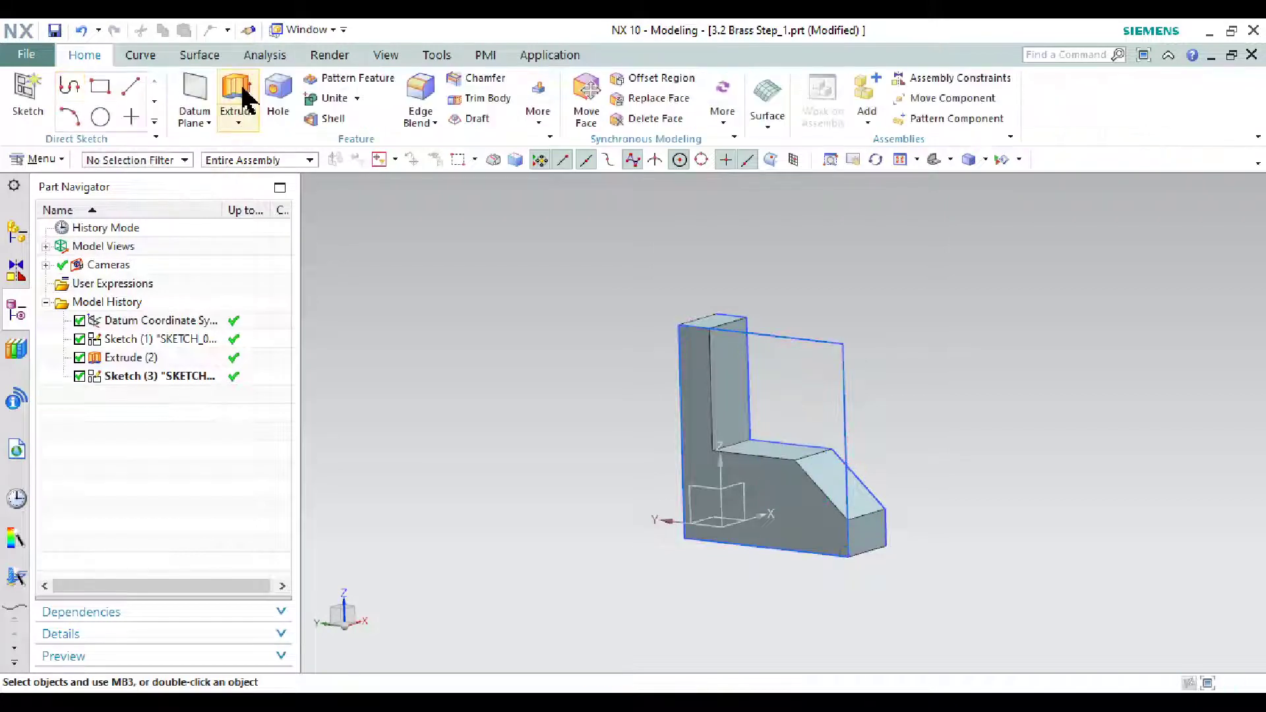
# Check the wall thickness in the drawing and extrude the rectangle 13 mm away from the block with inferred Boolean
pyautogui.click(237, 92)
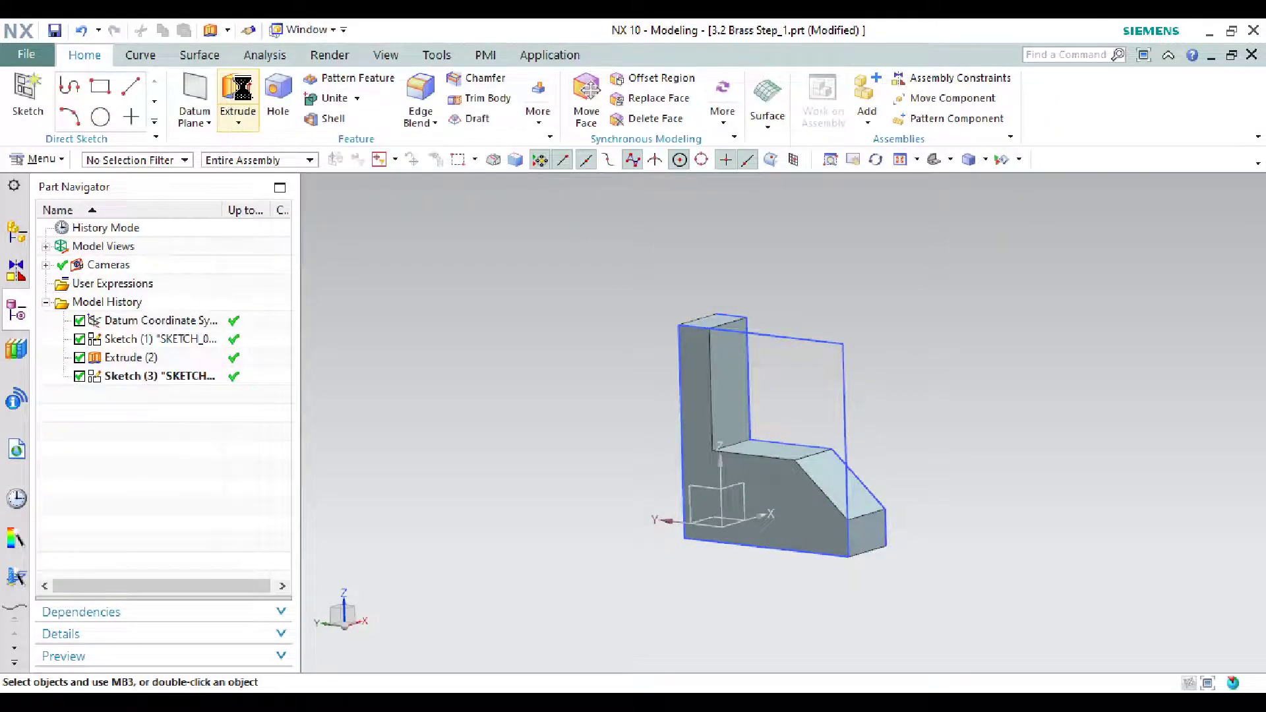
pyautogui.click(785, 349)
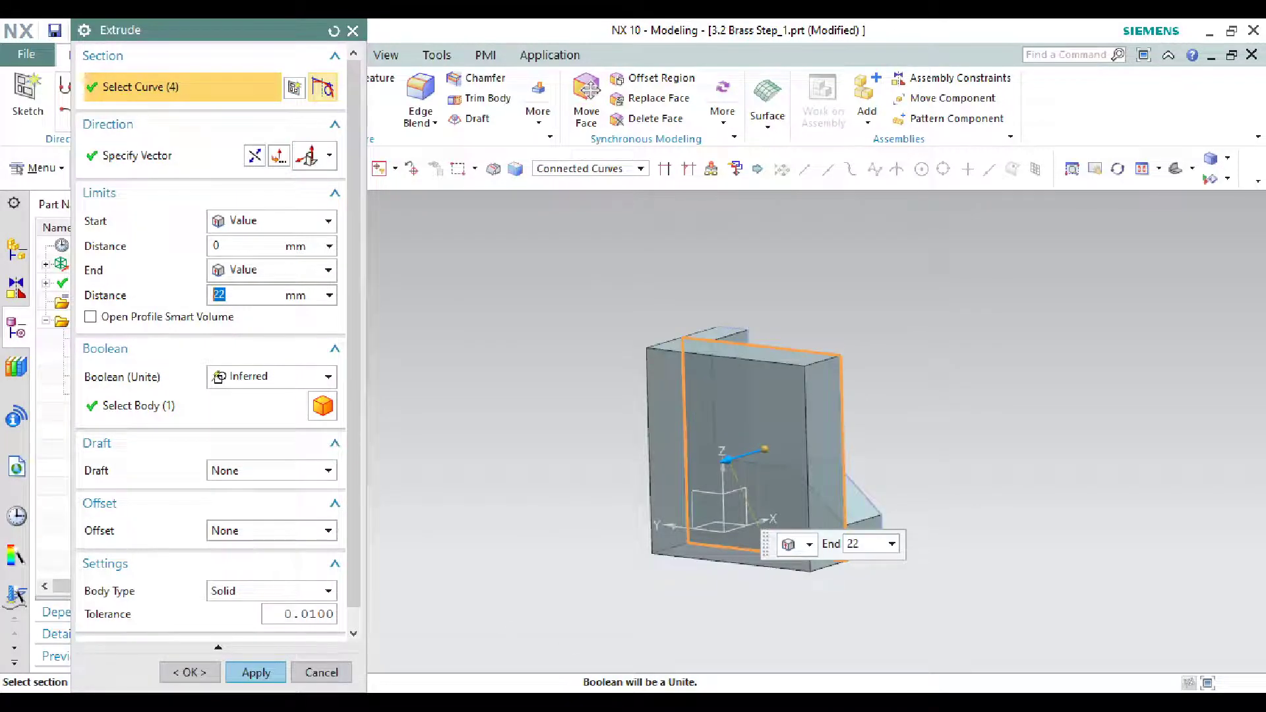
pyautogui.hotkey('alt', 'Tab')
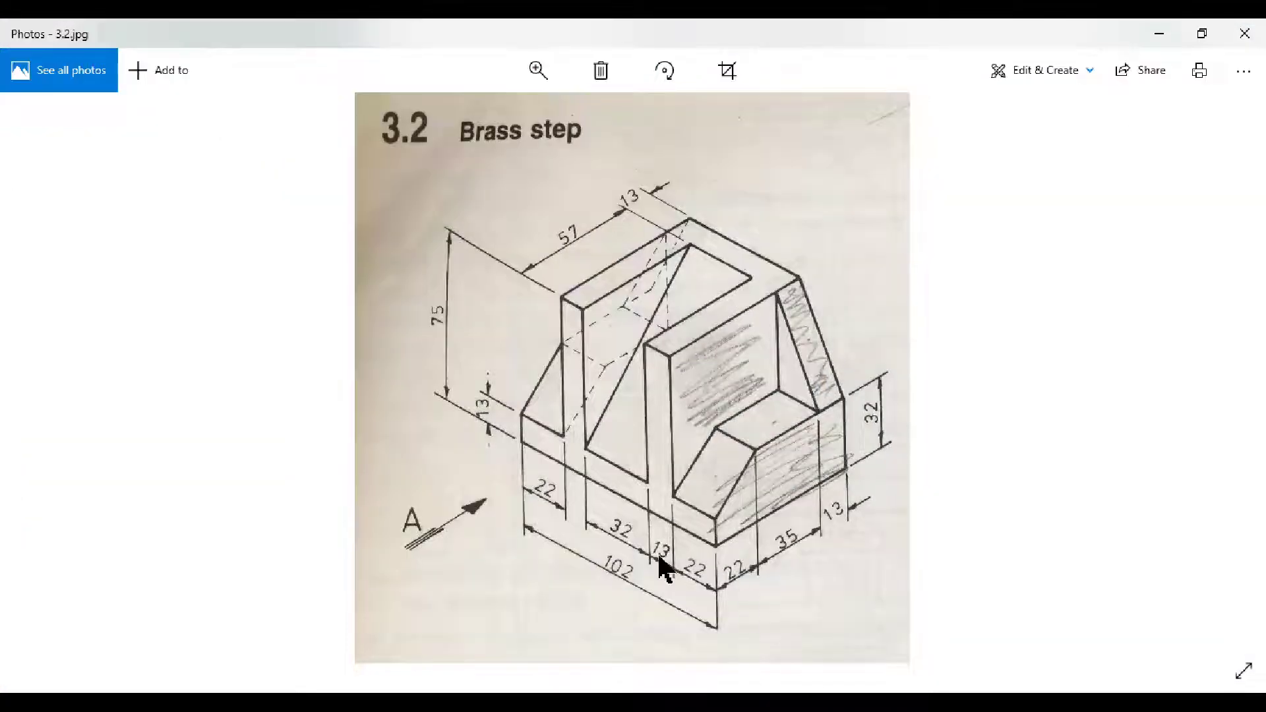
pyautogui.click(1159, 33)
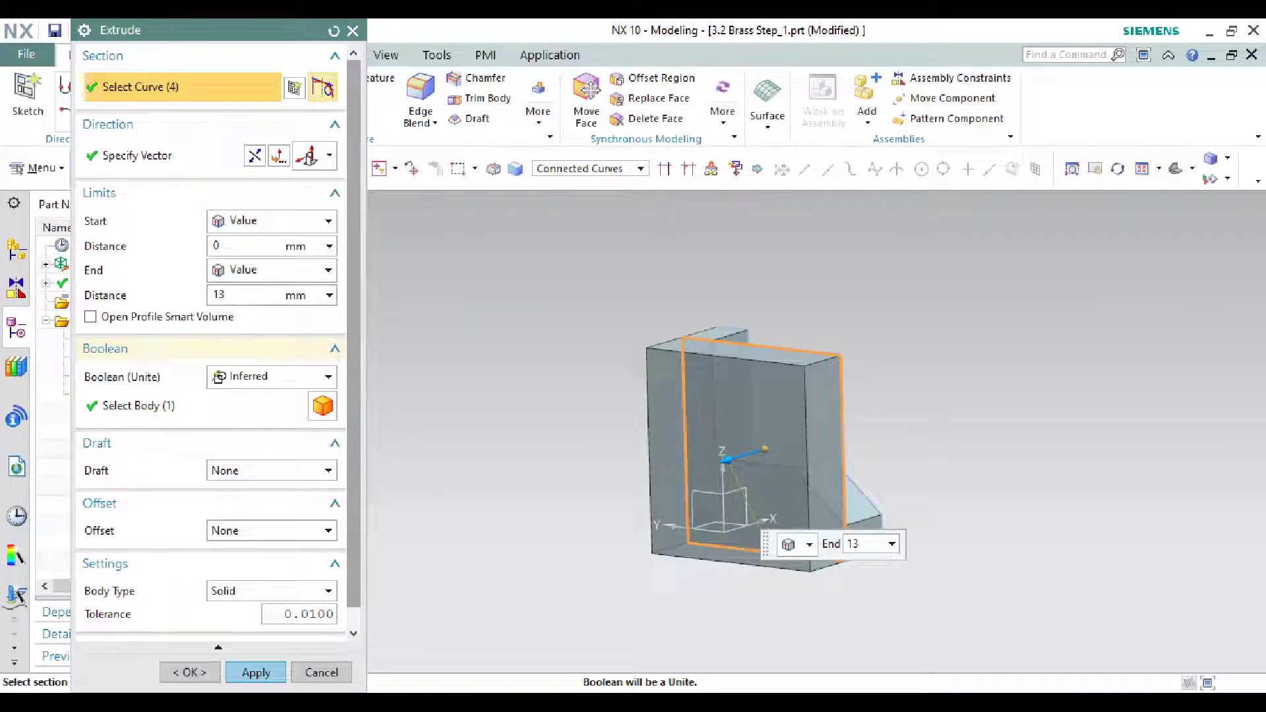
pyautogui.press('Return')
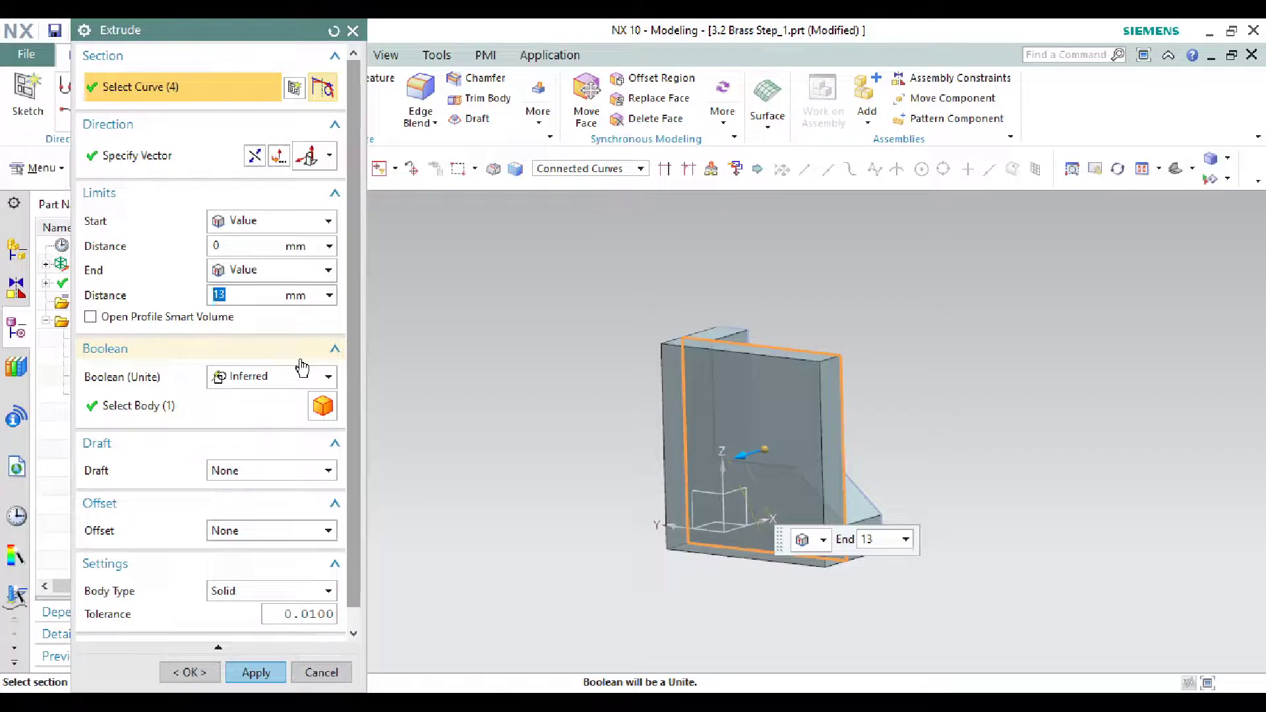
pyautogui.click(256, 672)
pyautogui.click(322, 672)
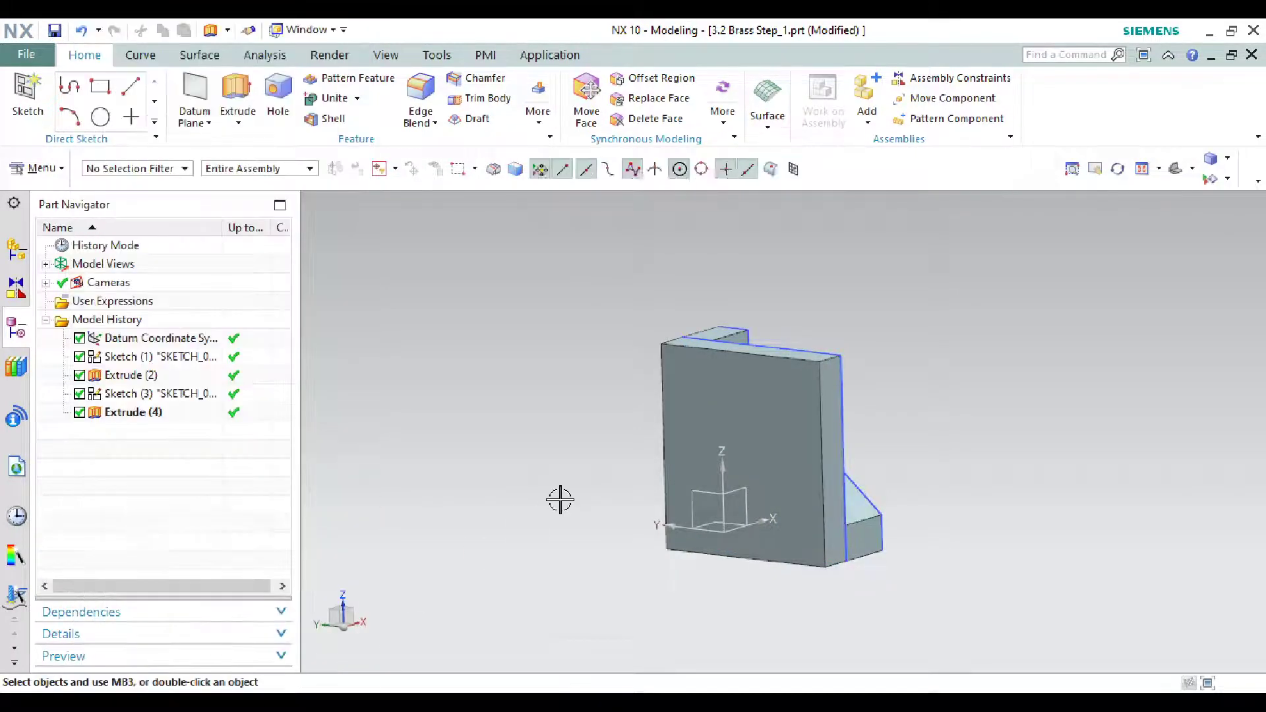
# Check the drawing in Photos and create a new sketch on the outer face of the 13 mm plate
pyautogui.moveTo(560, 497); pyautogui.dragTo(465, 521, button='middle')
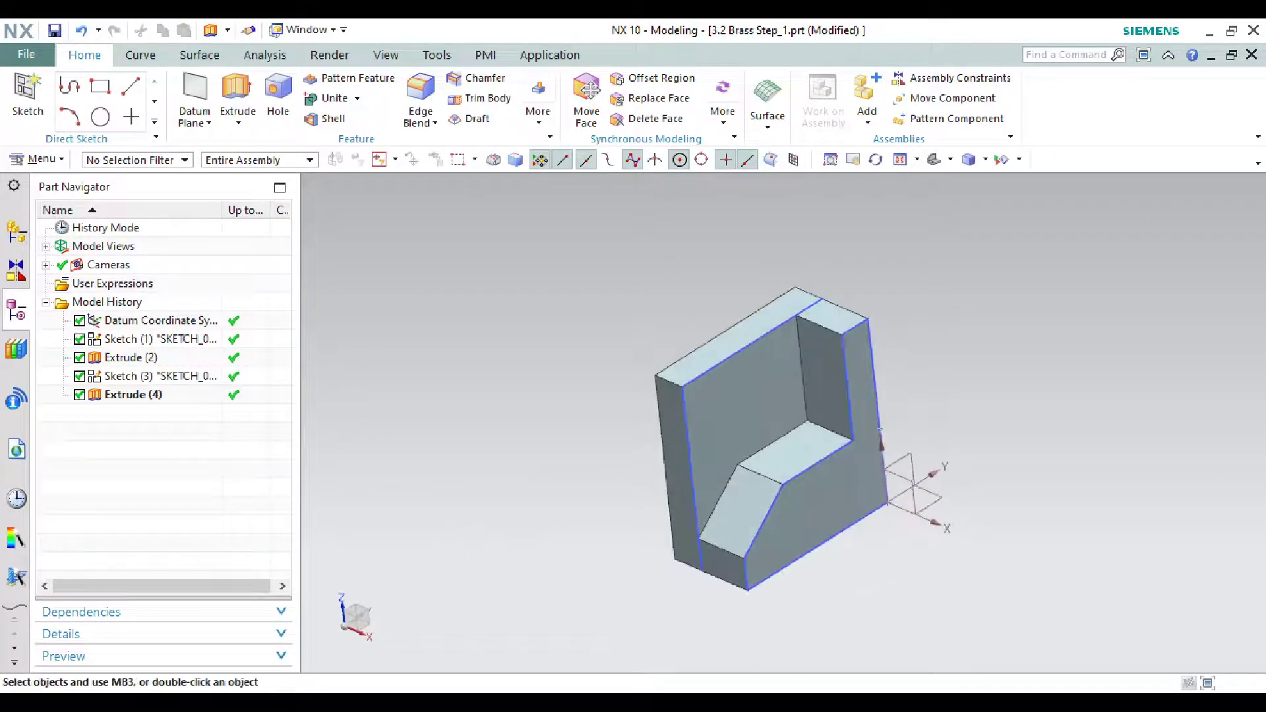
pyautogui.hotkey('alt', 'Tab')
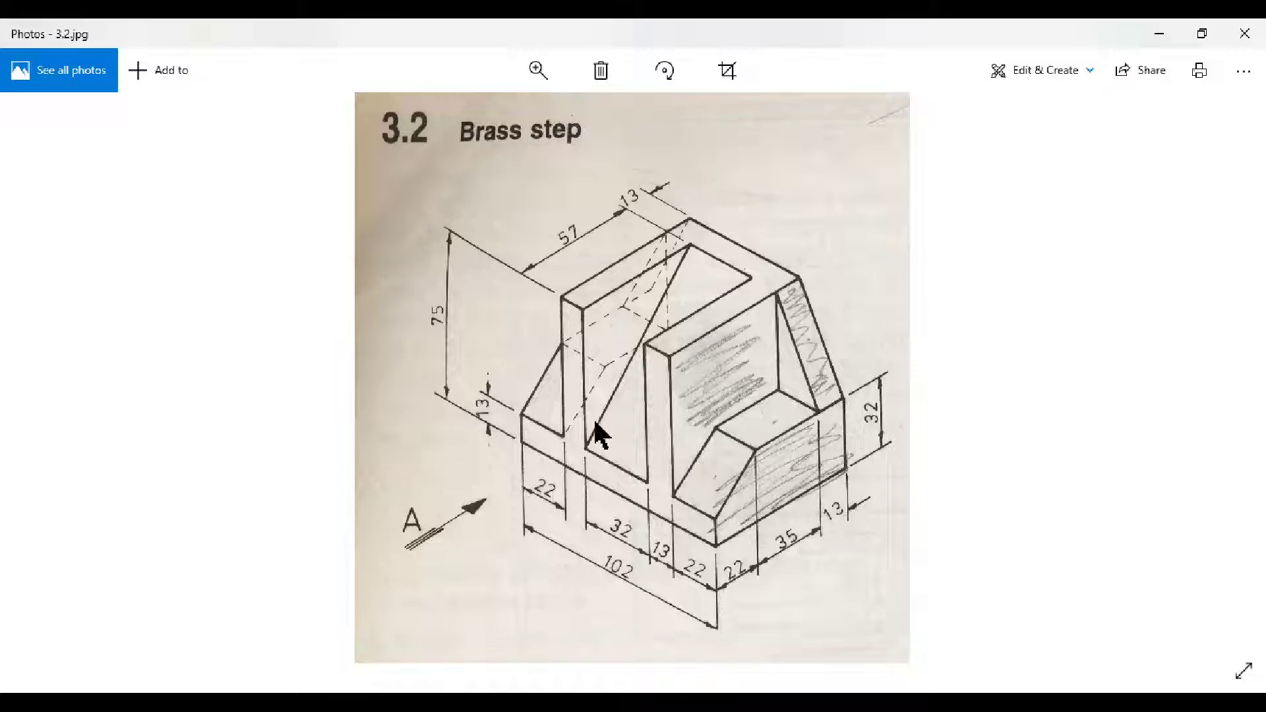
pyautogui.click(1159, 33)
pyautogui.moveTo(415, 304); pyautogui.dragTo(503, 311, button='middle')
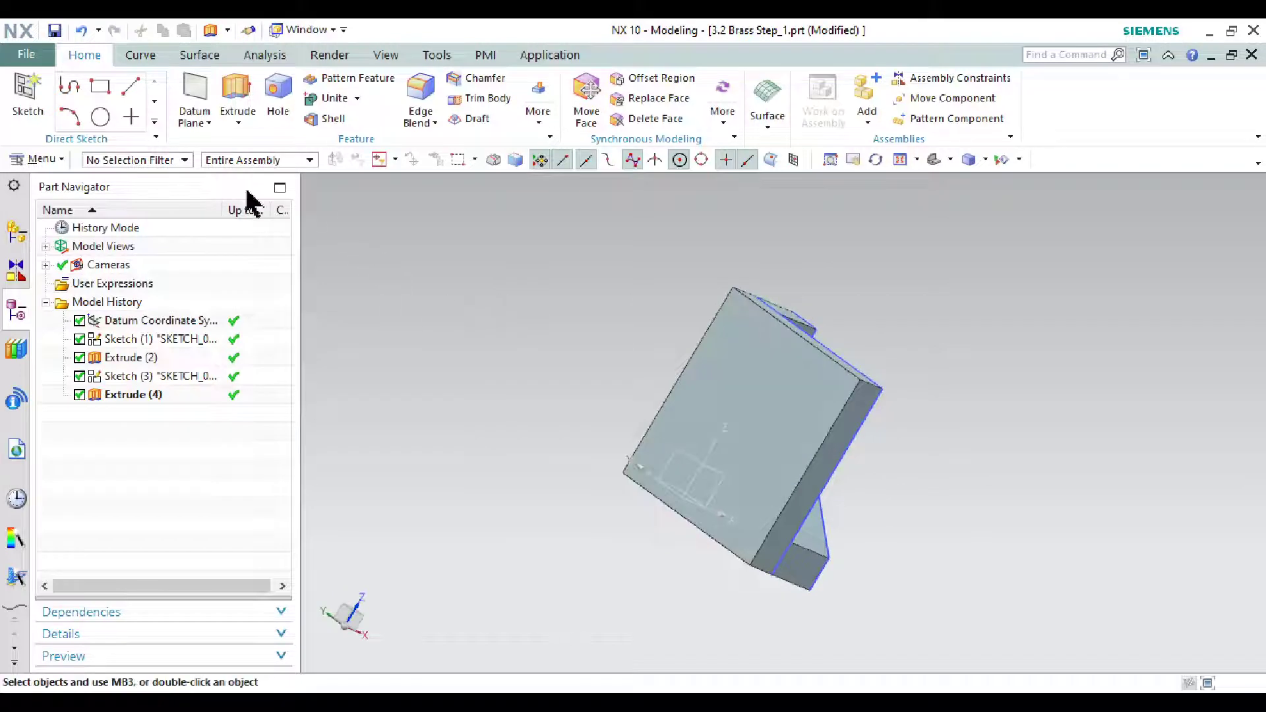
pyautogui.click(58, 97)
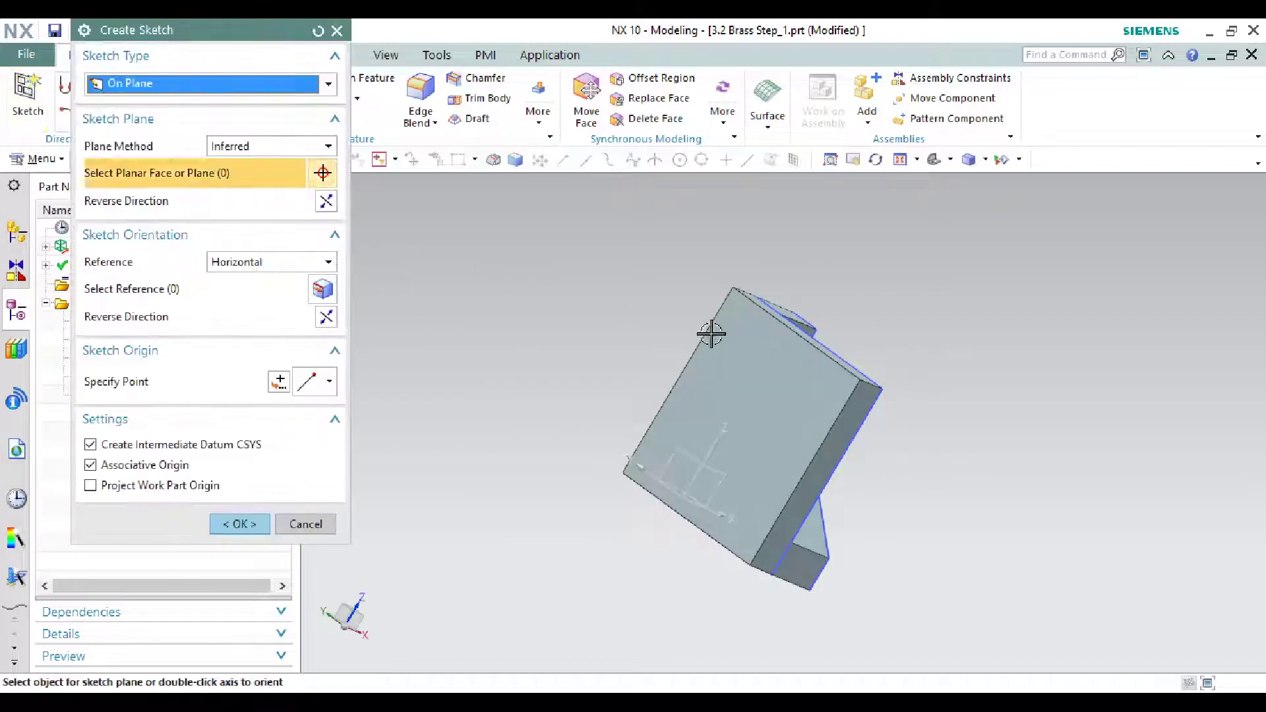
pyautogui.click(749, 355)
pyautogui.click(236, 531)
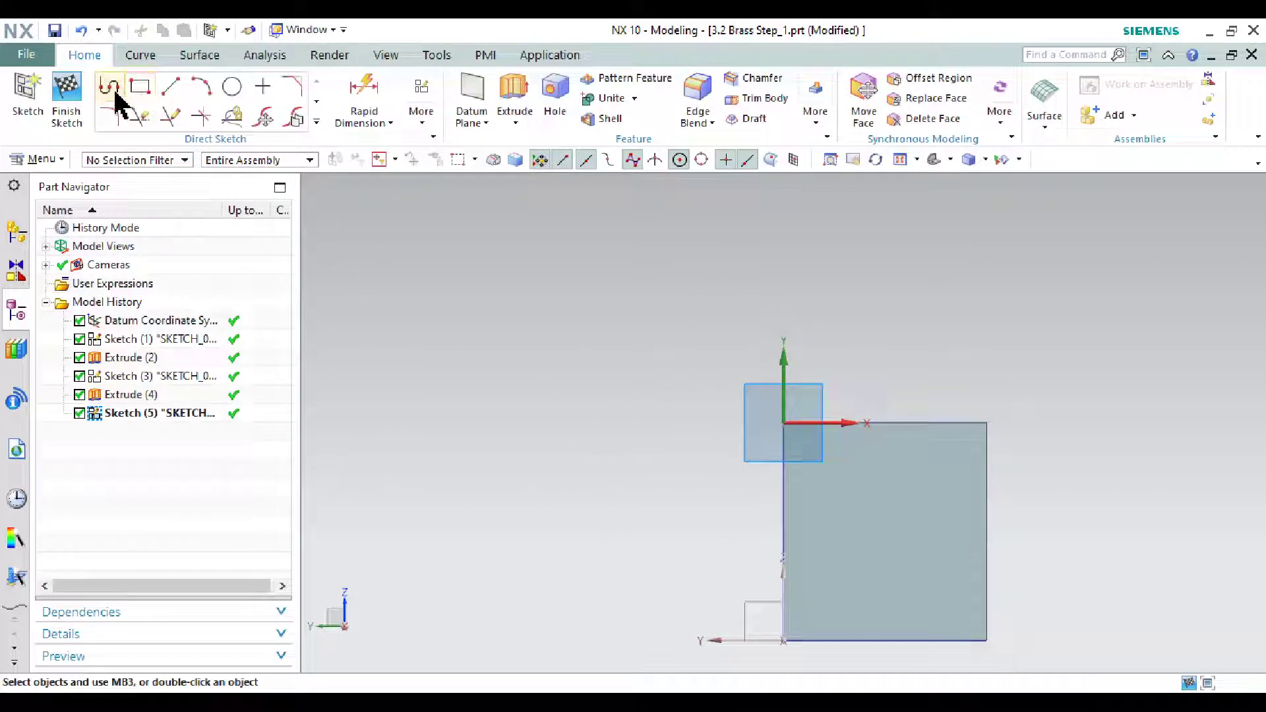
# Start a profile with a line along the plate's full bottom edge, followed by a 28 mm line rising from its far end
pyautogui.click(111, 89)
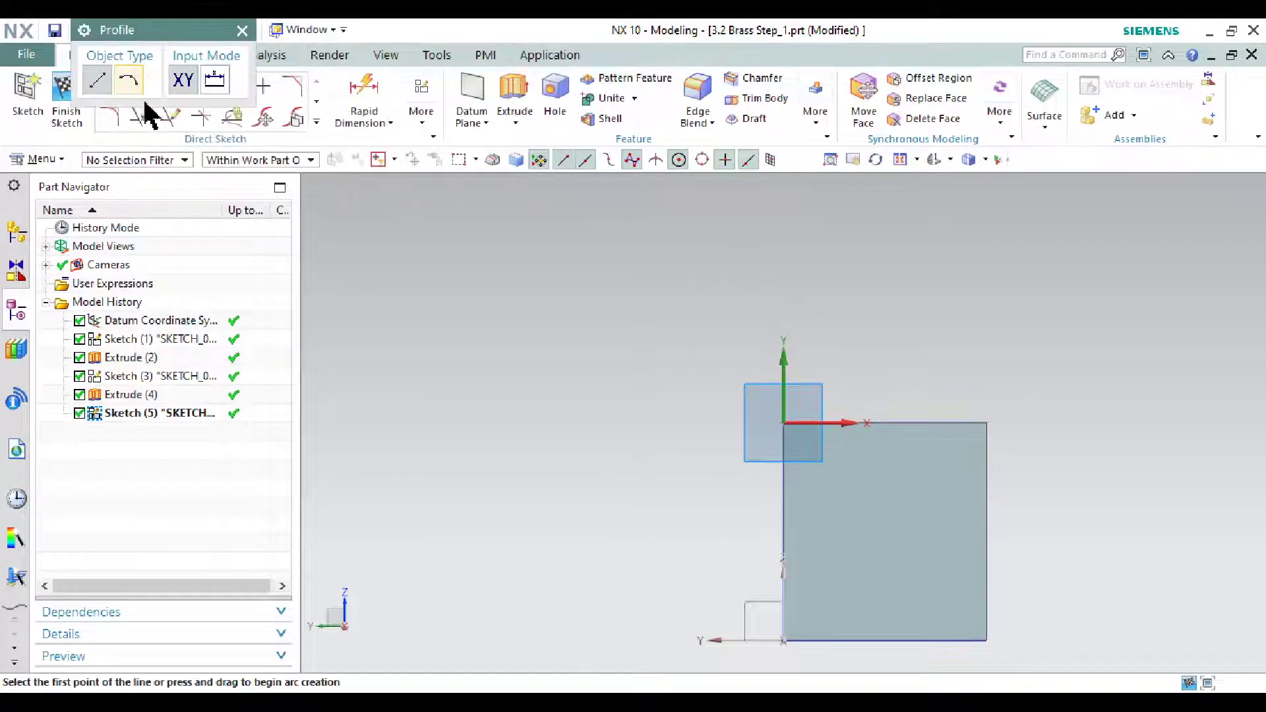
pyautogui.click(783, 640)
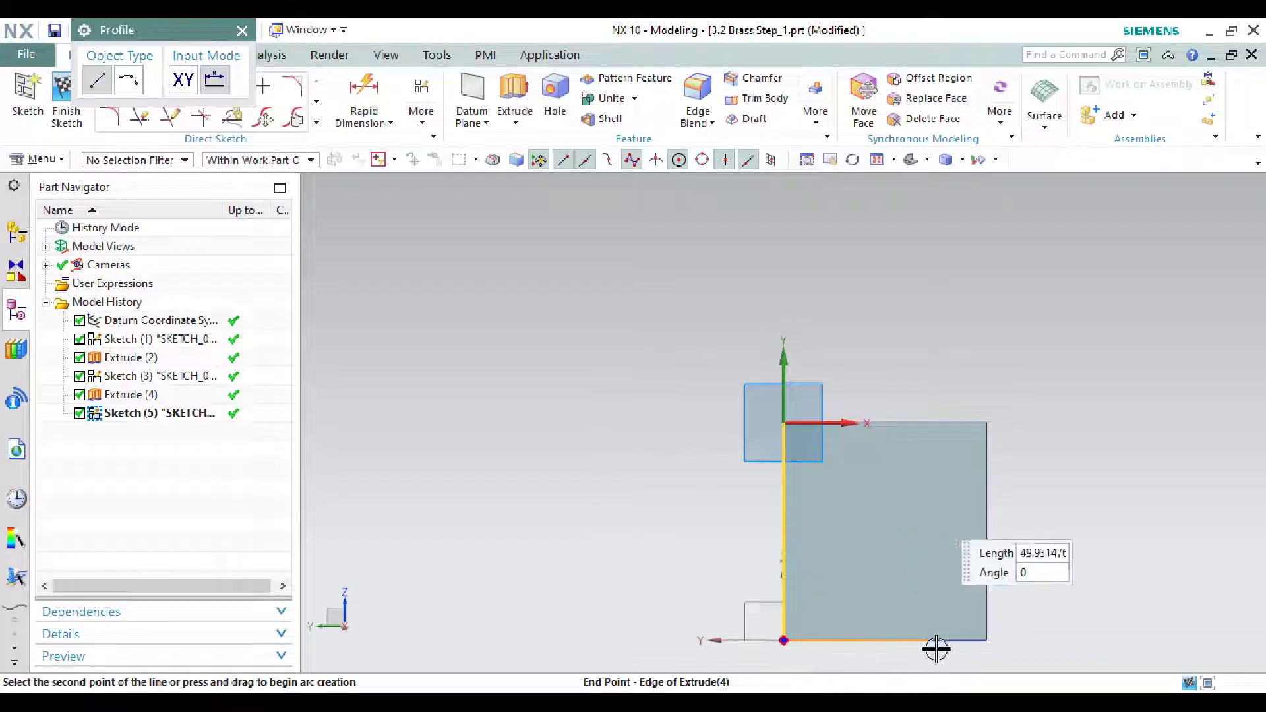
pyautogui.click(988, 640)
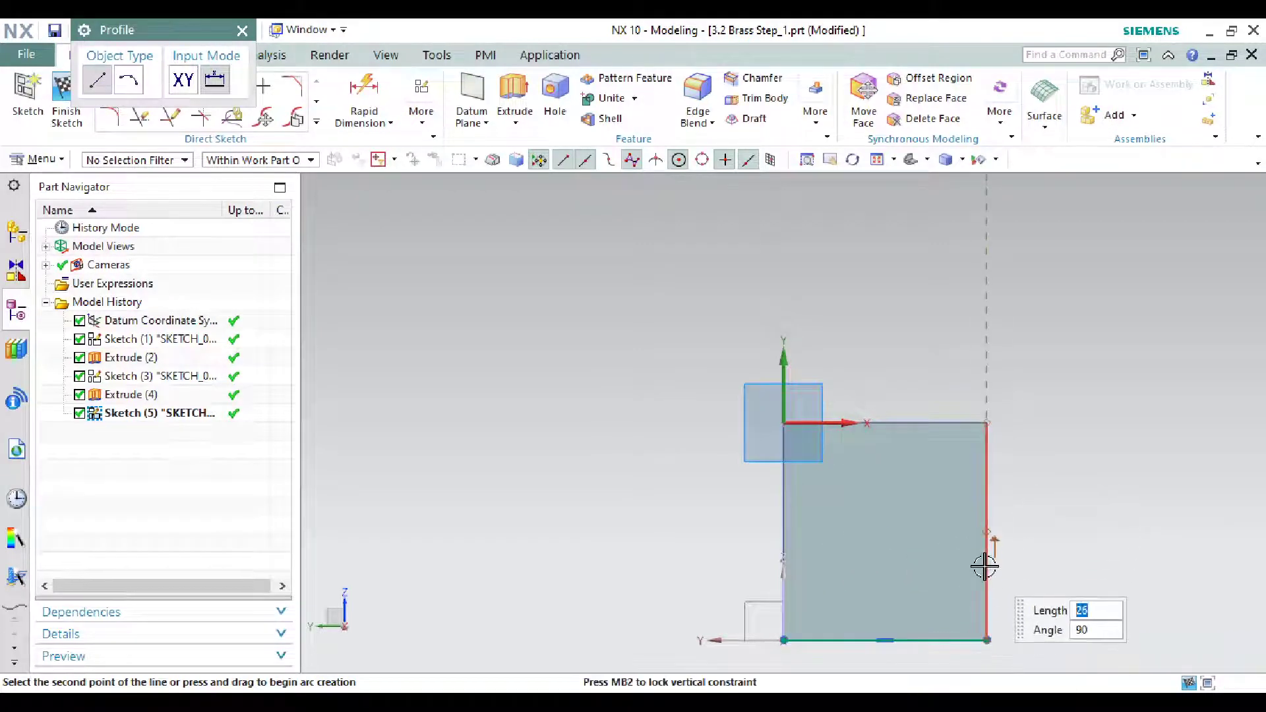
pyautogui.write('28')
pyautogui.press('Return')
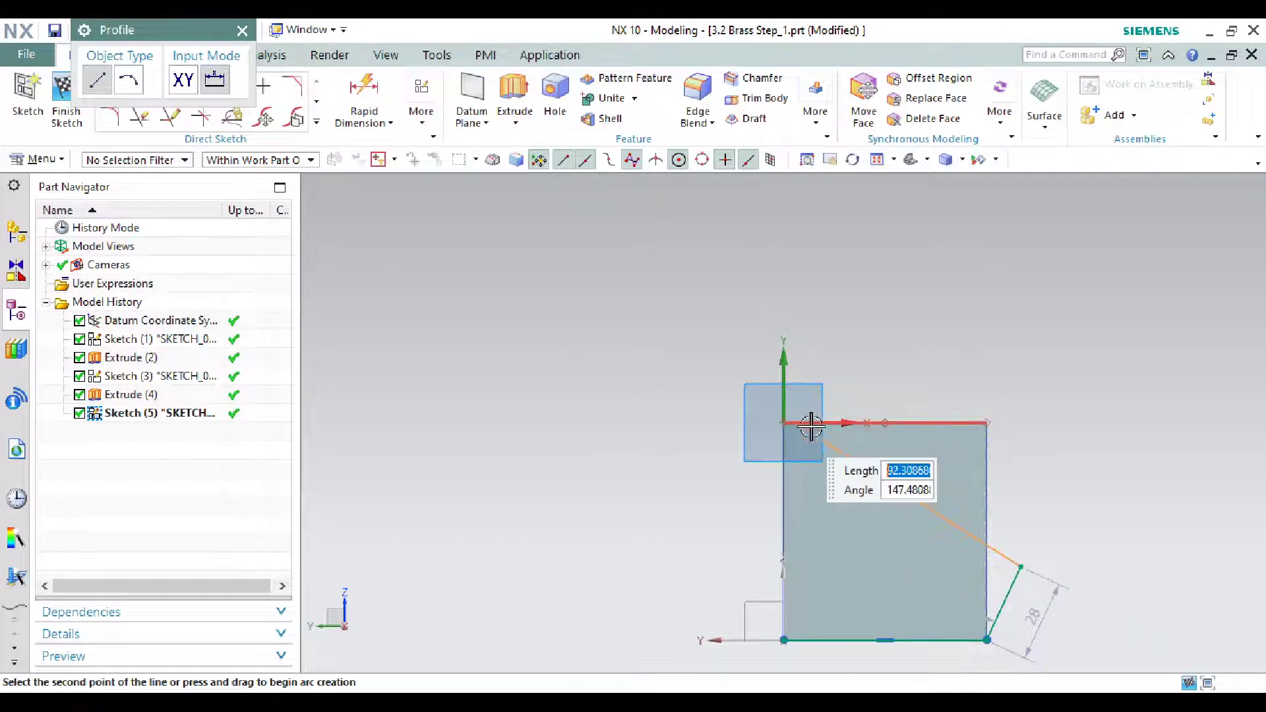
# Continue the profile with a sloping line to the plate's top edge, about 15 mm from the upper corner, and close it along the edges
pyautogui.moveTo(823, 429); pyautogui.dragTo(838, 412, button='middle')
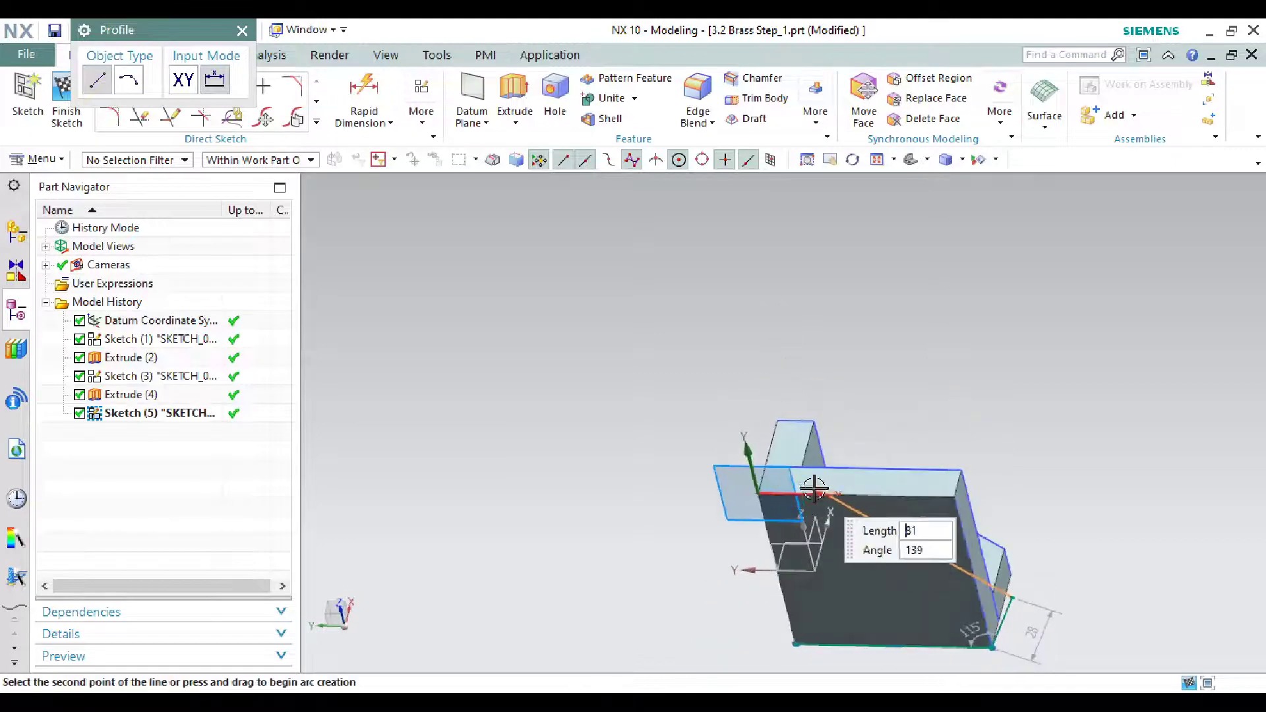
pyautogui.scroll(4, 791, 495)
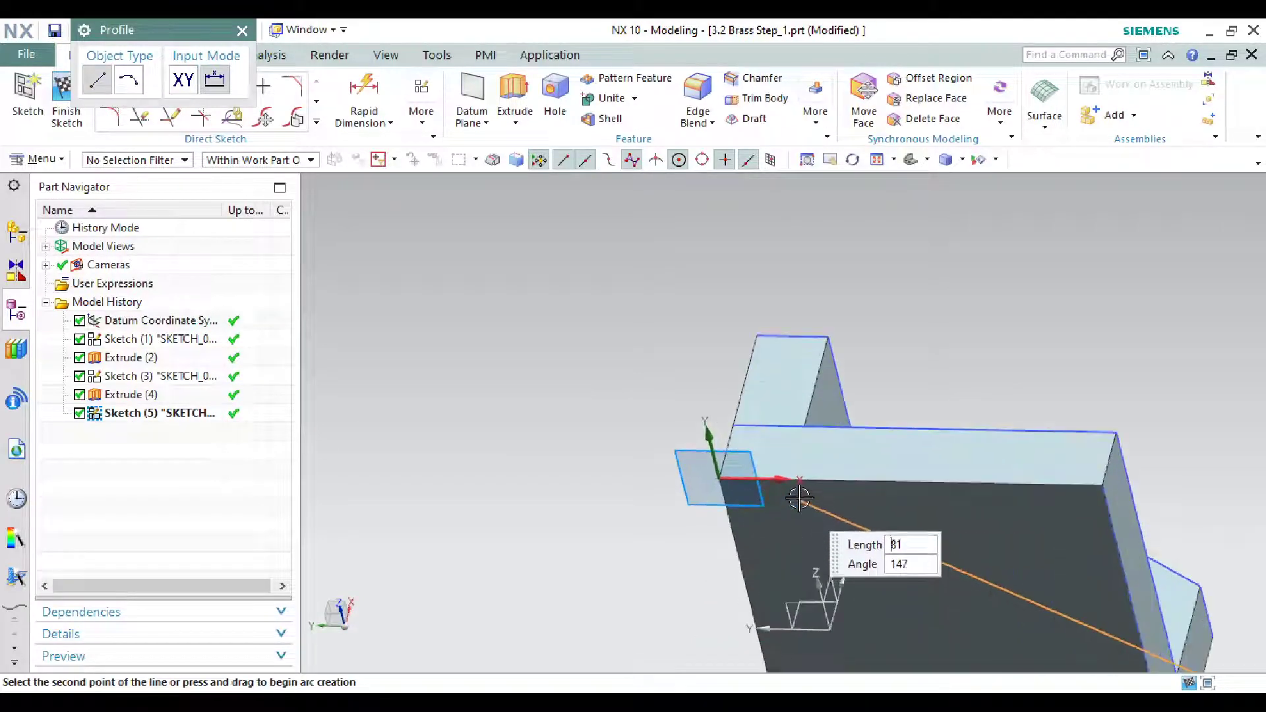
pyautogui.click(796, 477)
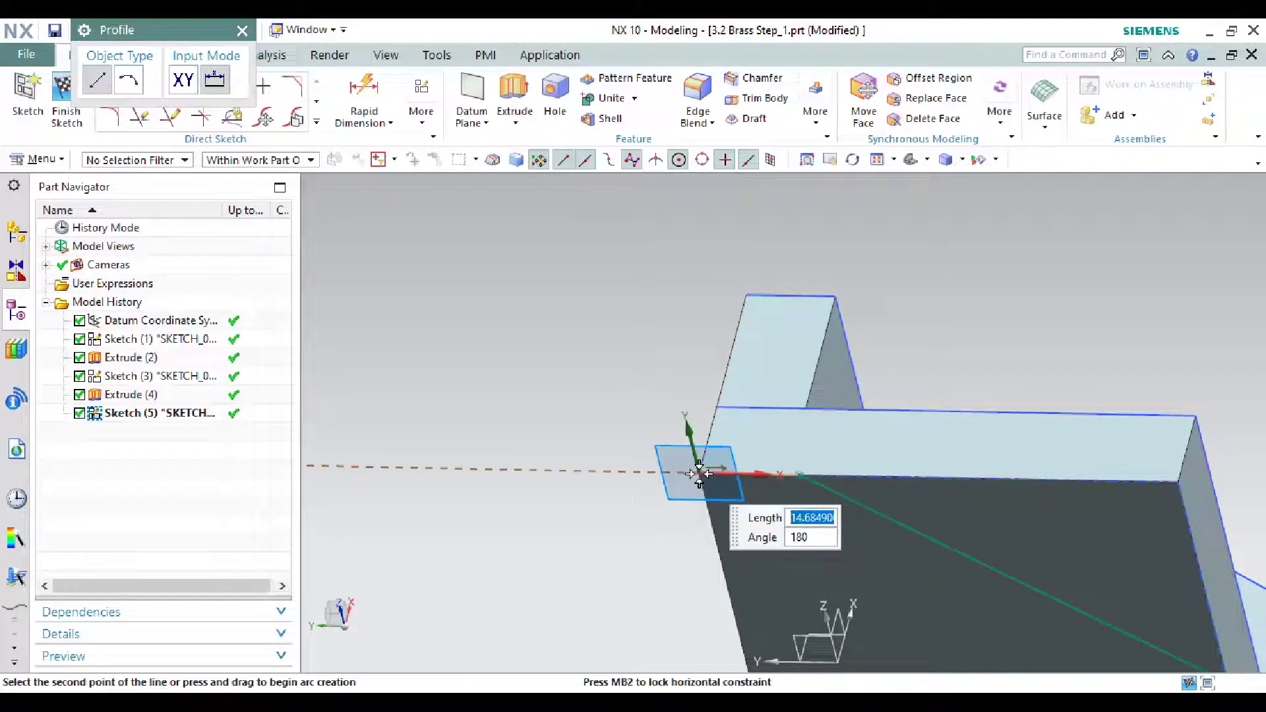
pyautogui.click(700, 473)
pyautogui.scroll(-5, 772, 470)
pyautogui.scroll(2, 761, 609)
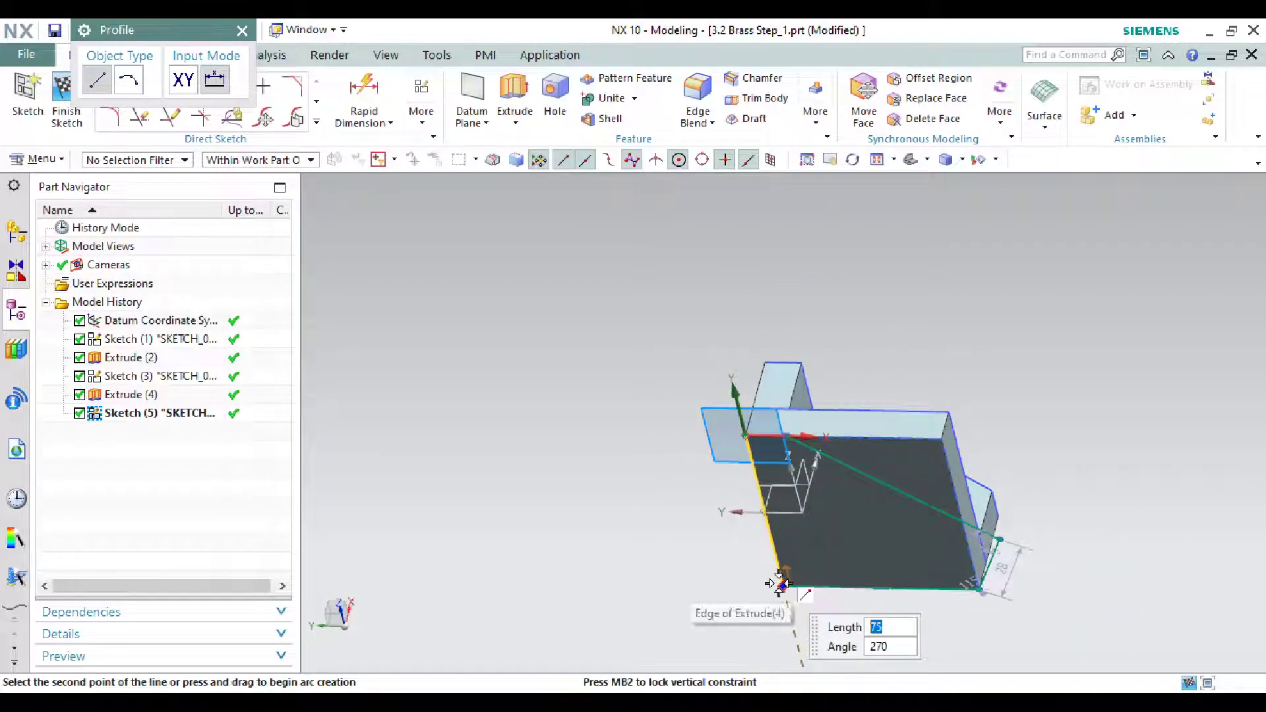
pyautogui.middleClick(654, 466)
pyautogui.scroll(4, 1048, 564)
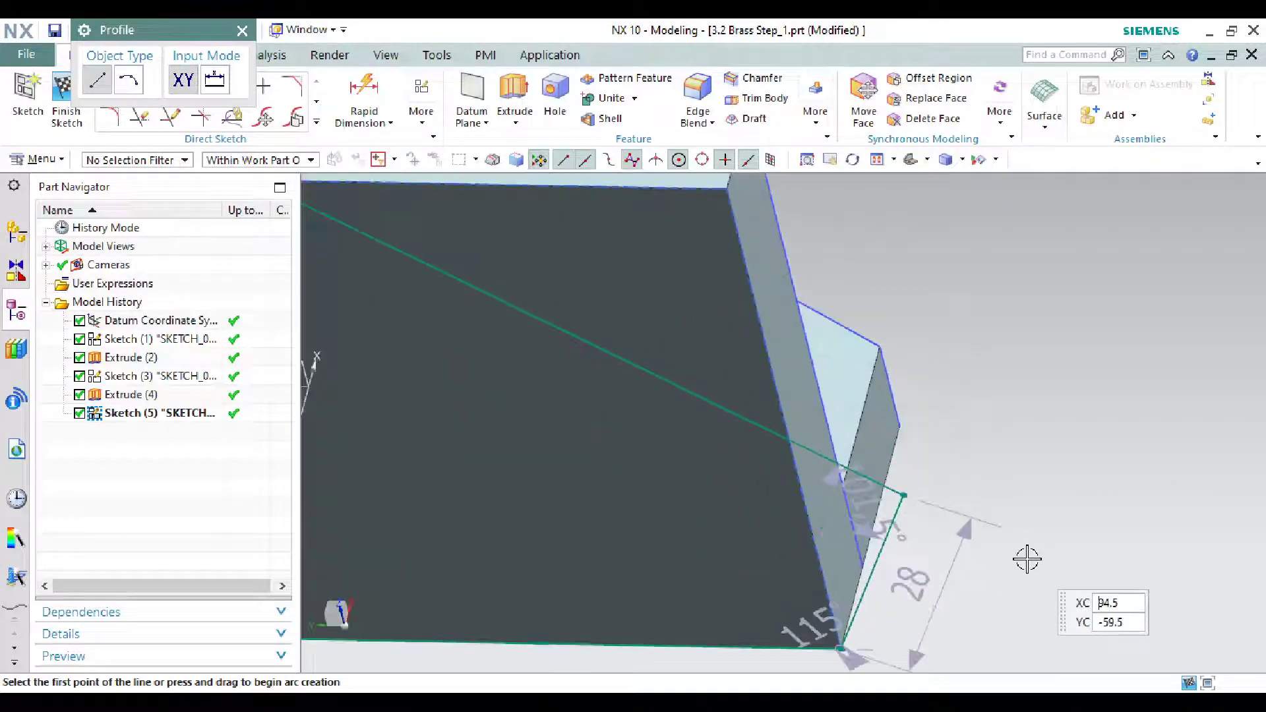
pyautogui.middleClick(990, 540)
# Make the profile's outer end point of the 28 mm line coincident with the vertex where the block's chamfer meets the plate edge
pyautogui.scroll(-3, 908, 495)
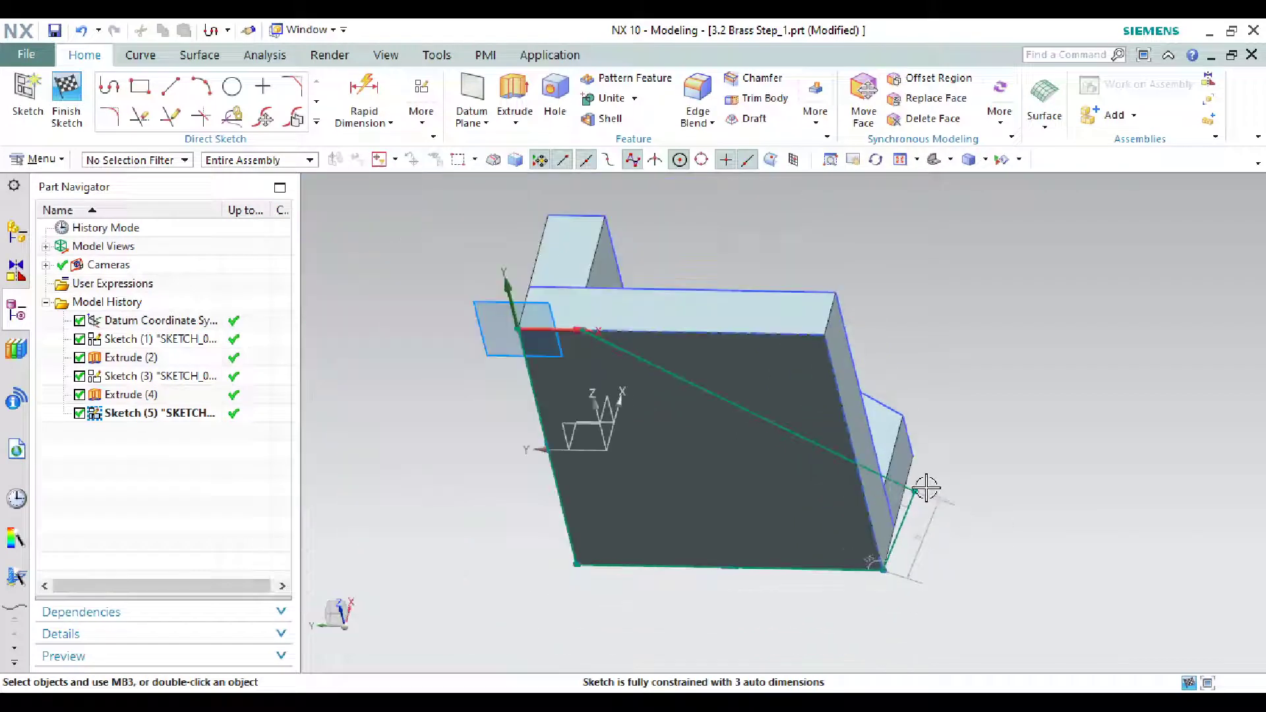
pyautogui.scroll(3, 909, 494)
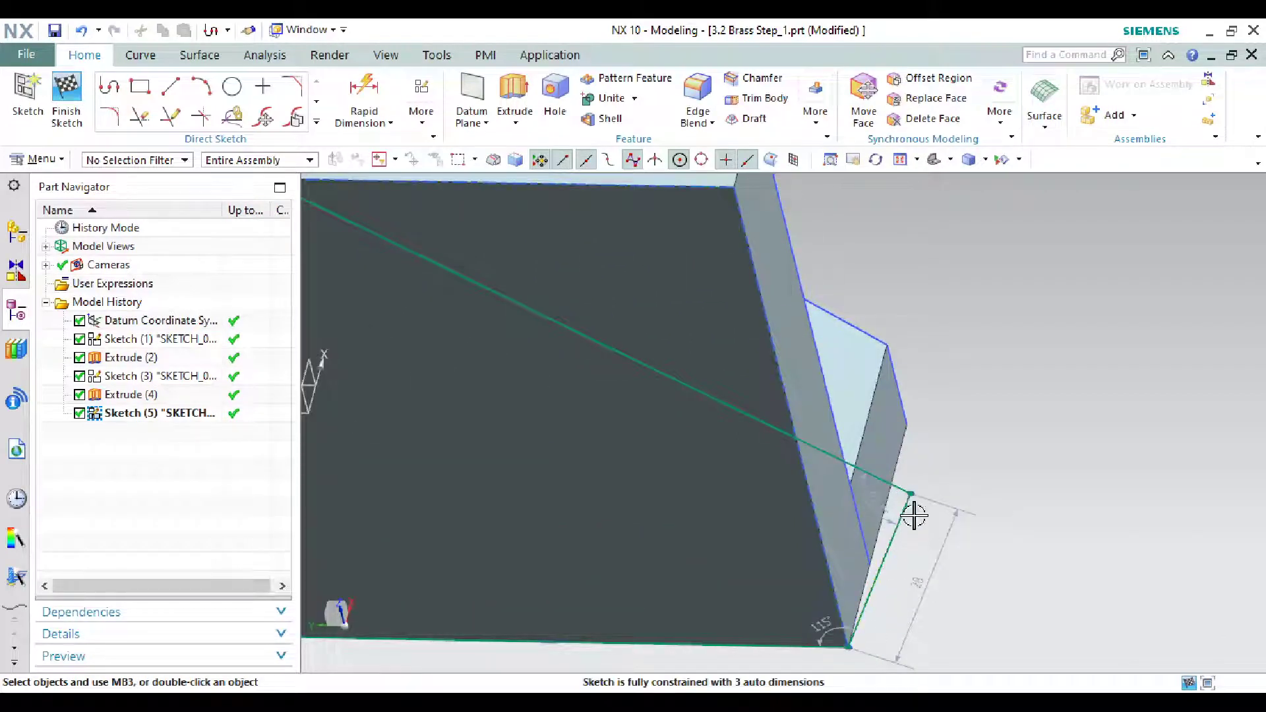
pyautogui.click(913, 496)
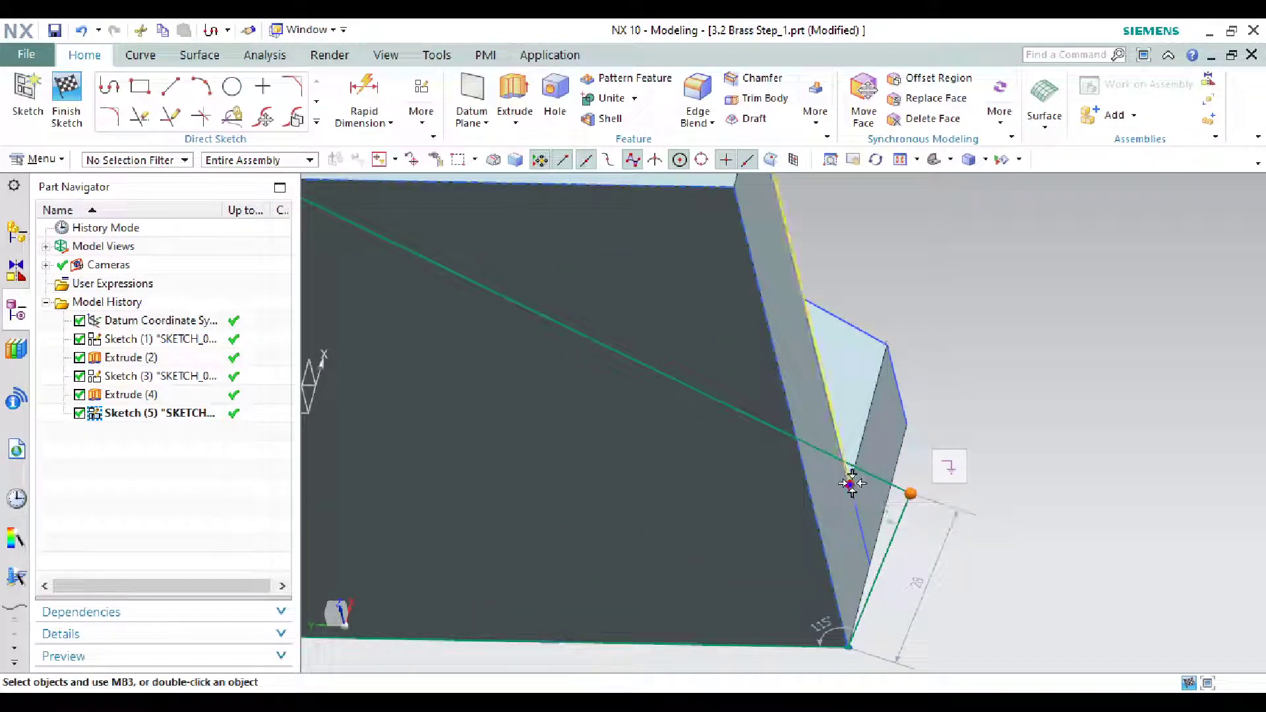
pyautogui.click(852, 483)
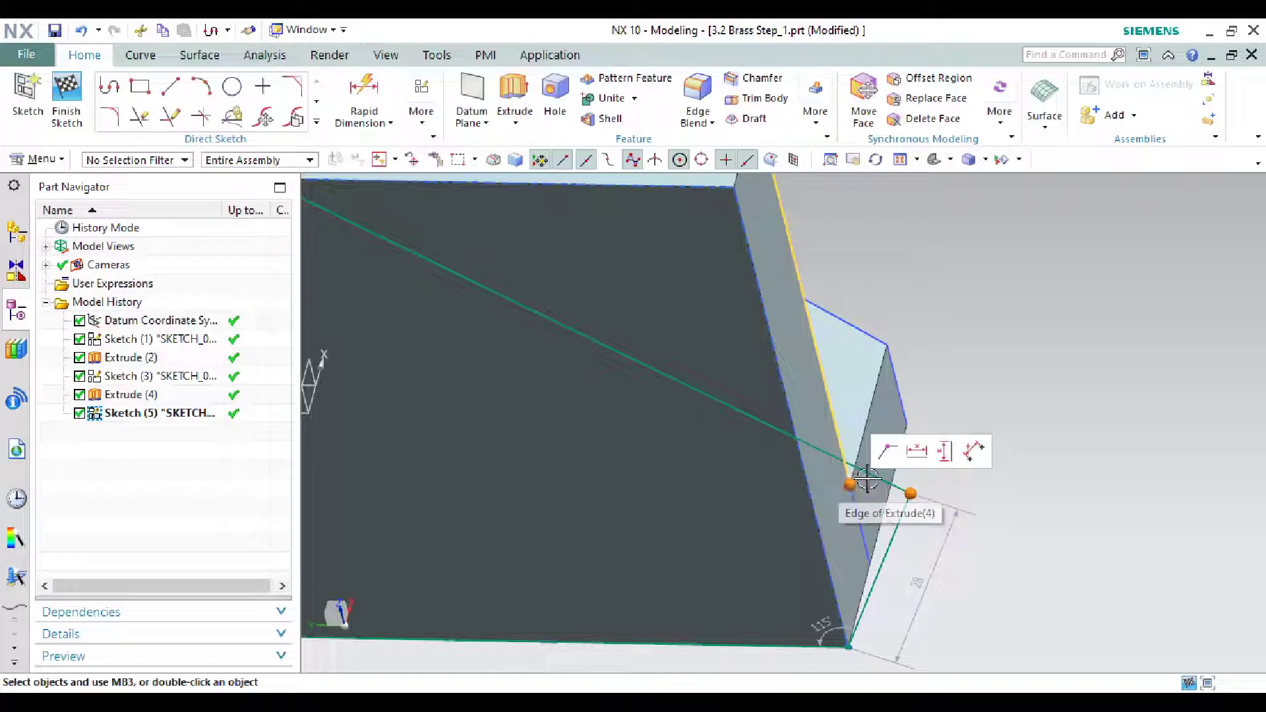
pyautogui.click(888, 452)
pyautogui.moveTo(1003, 633); pyautogui.dragTo(948, 598, button='middle')
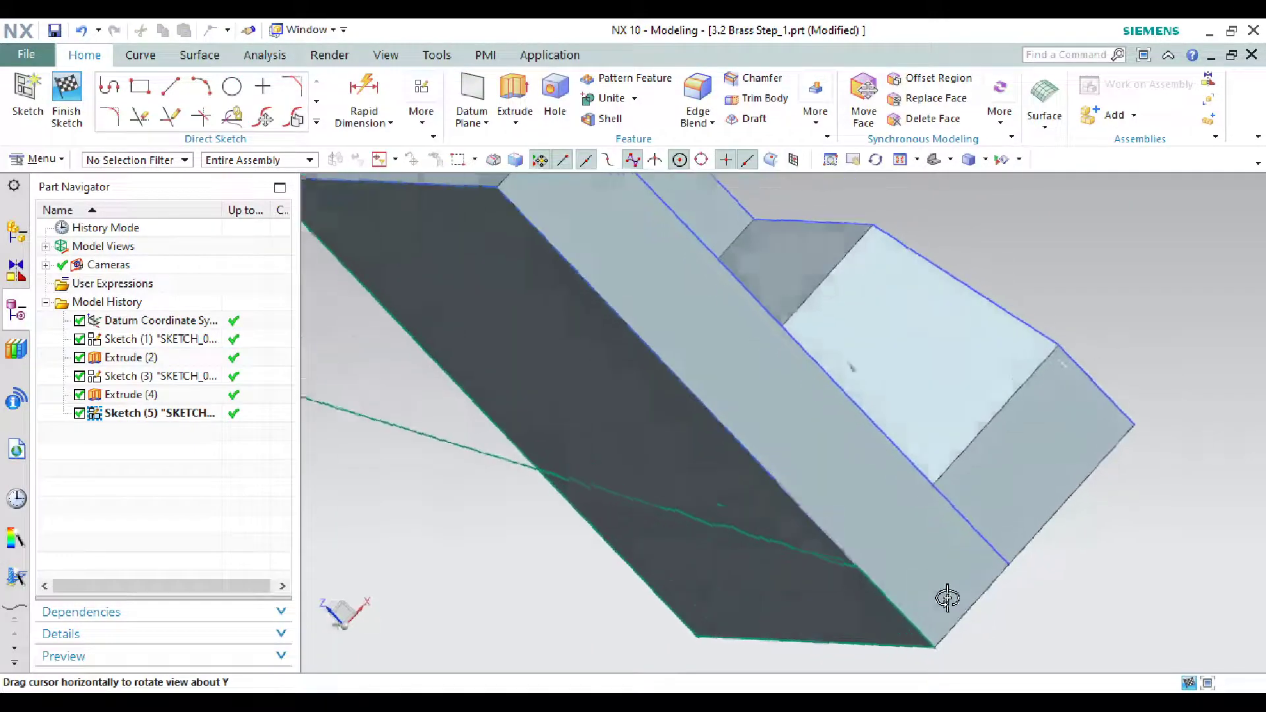
pyautogui.scroll(-5, 961, 588)
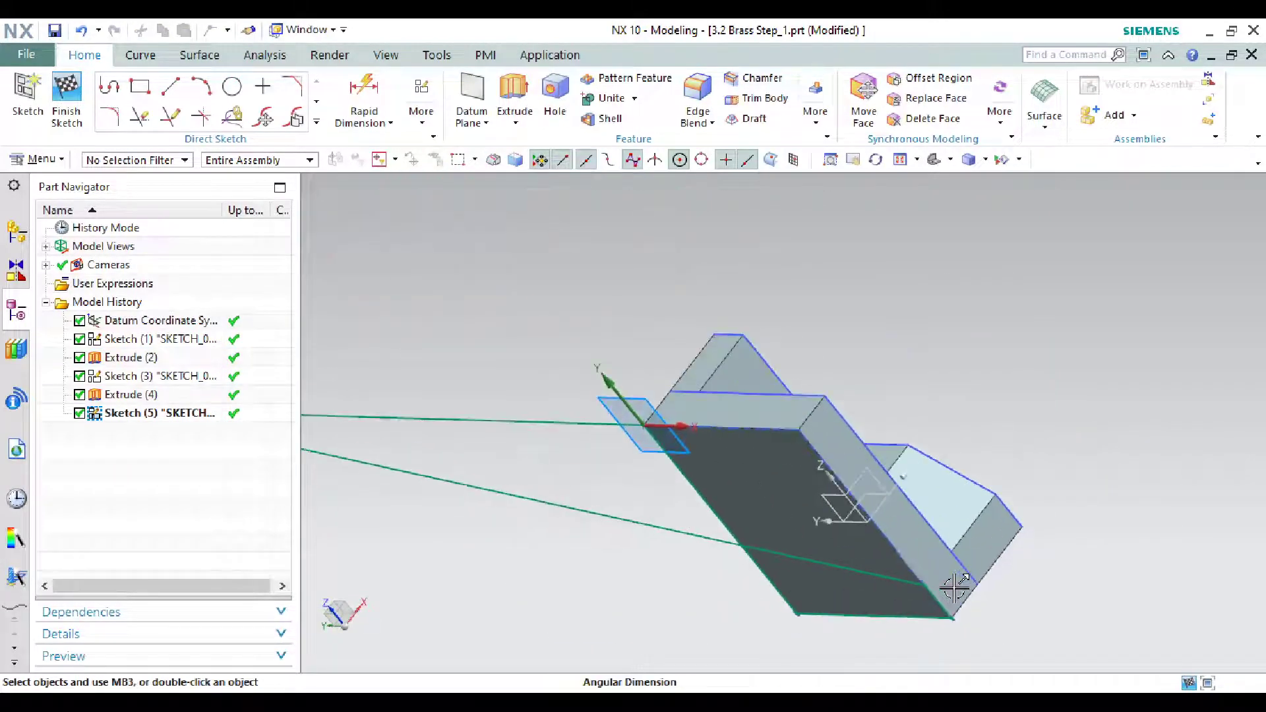
# Make the sloping line's far end point coincident with the block's vertex on the plate's top edge, and finish the sketch
pyautogui.scroll(5, 951, 581)
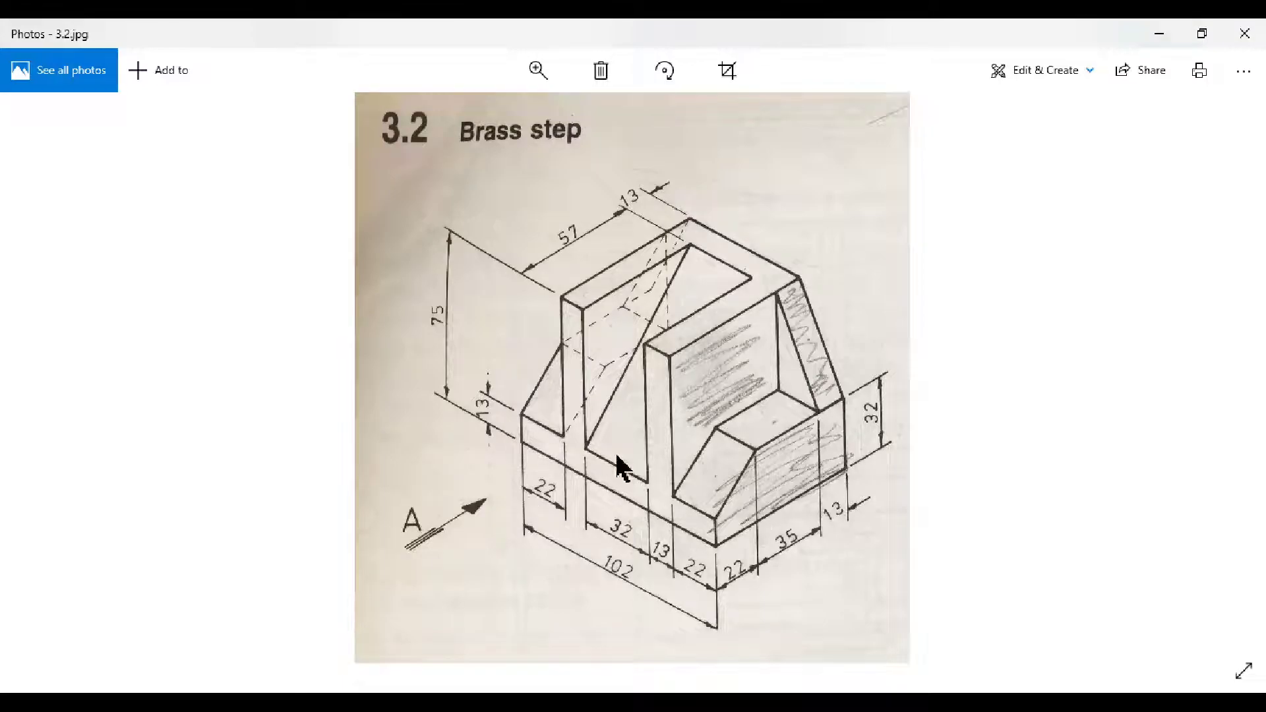
pyautogui.click(1167, 29)
pyautogui.scroll(-5, 962, 390)
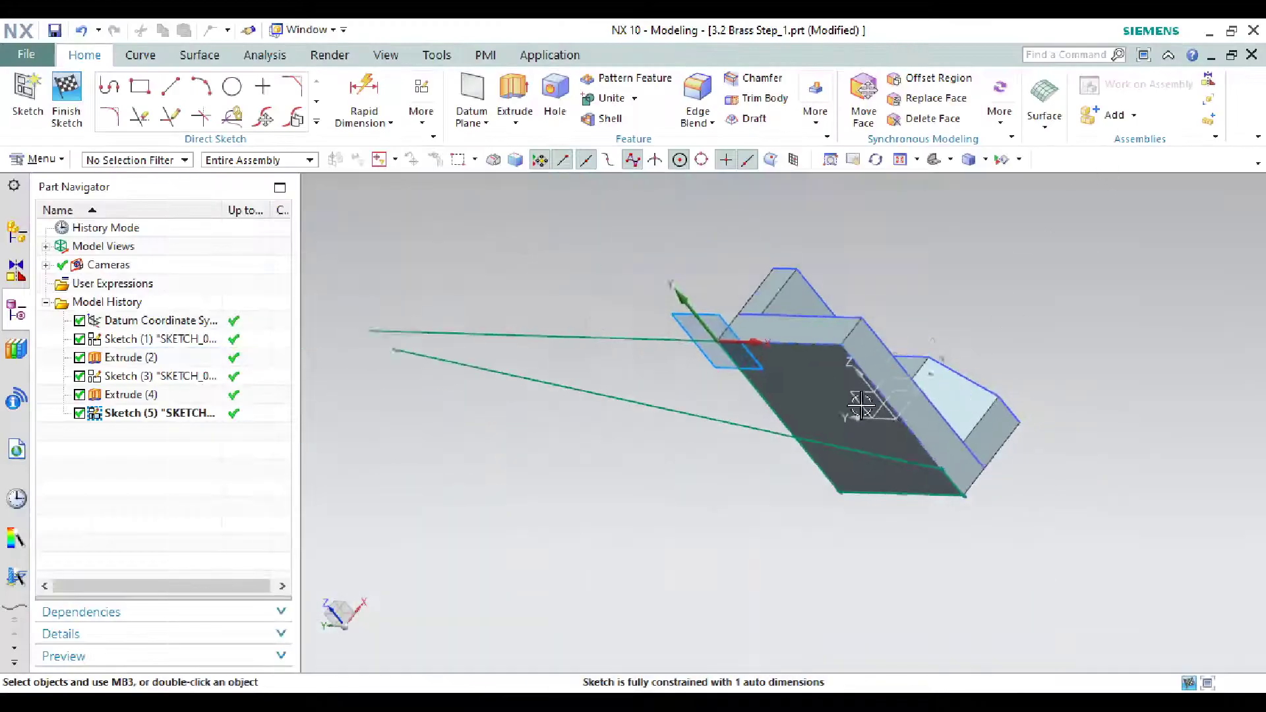
pyautogui.scroll(2, 700, 349)
pyautogui.moveTo(364, 337); pyautogui.dragTo(503, 413, button='middle')
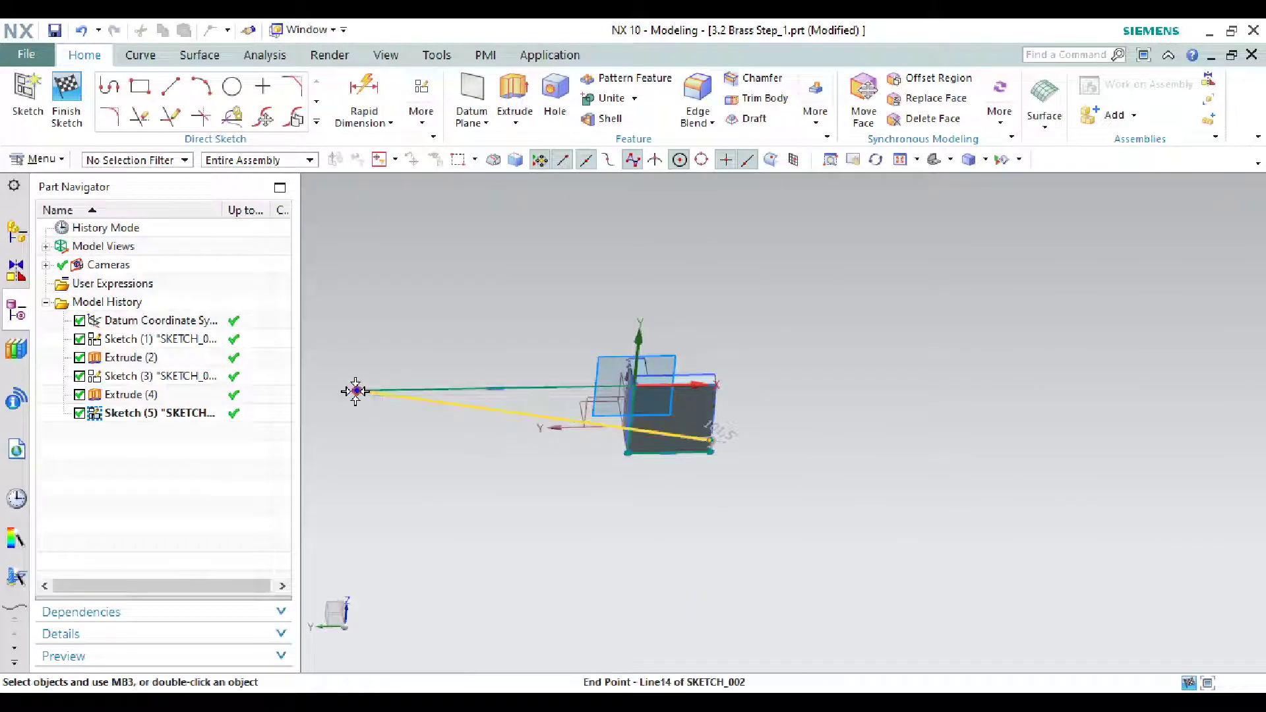
pyautogui.scroll(5, 639, 363)
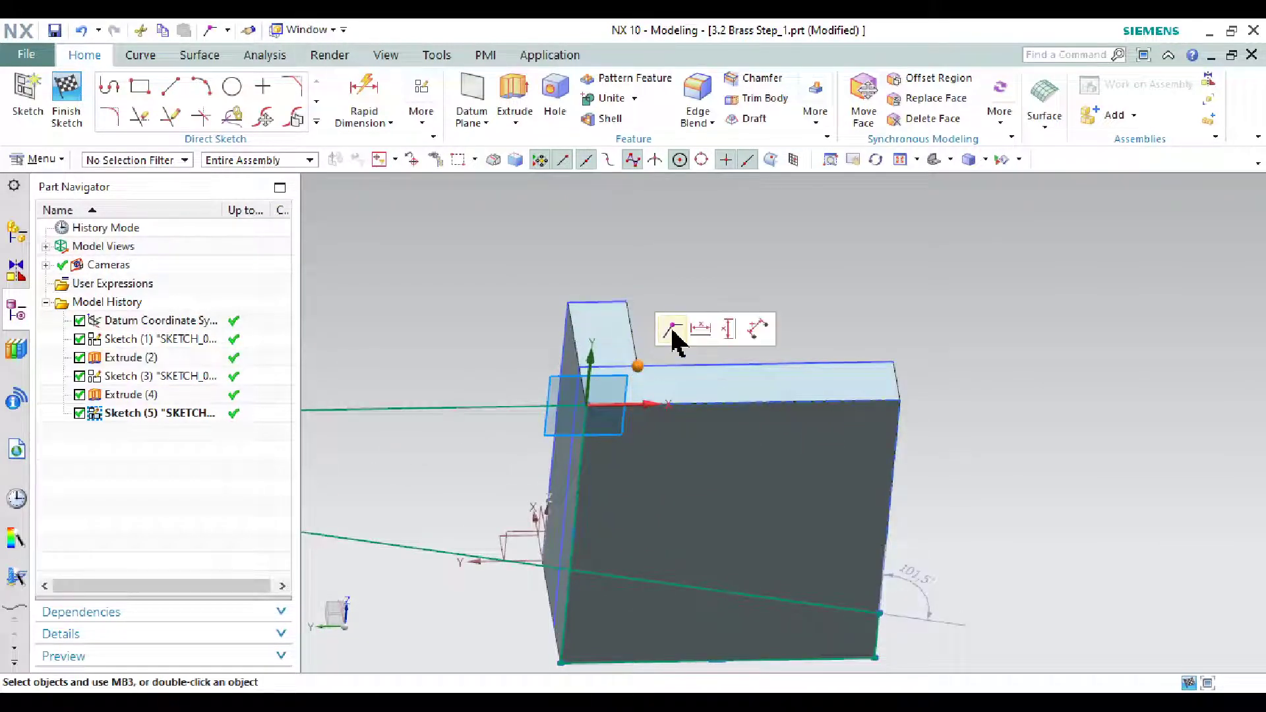
pyautogui.click(672, 330)
pyautogui.moveTo(1054, 422)
pyautogui.mouseDown(button='middle')
pyautogui.moveTo(1026, 427)
pyautogui.moveTo(1020, 413)
pyautogui.mouseUp(button='middle')
pyautogui.scroll(-2, 943, 425)
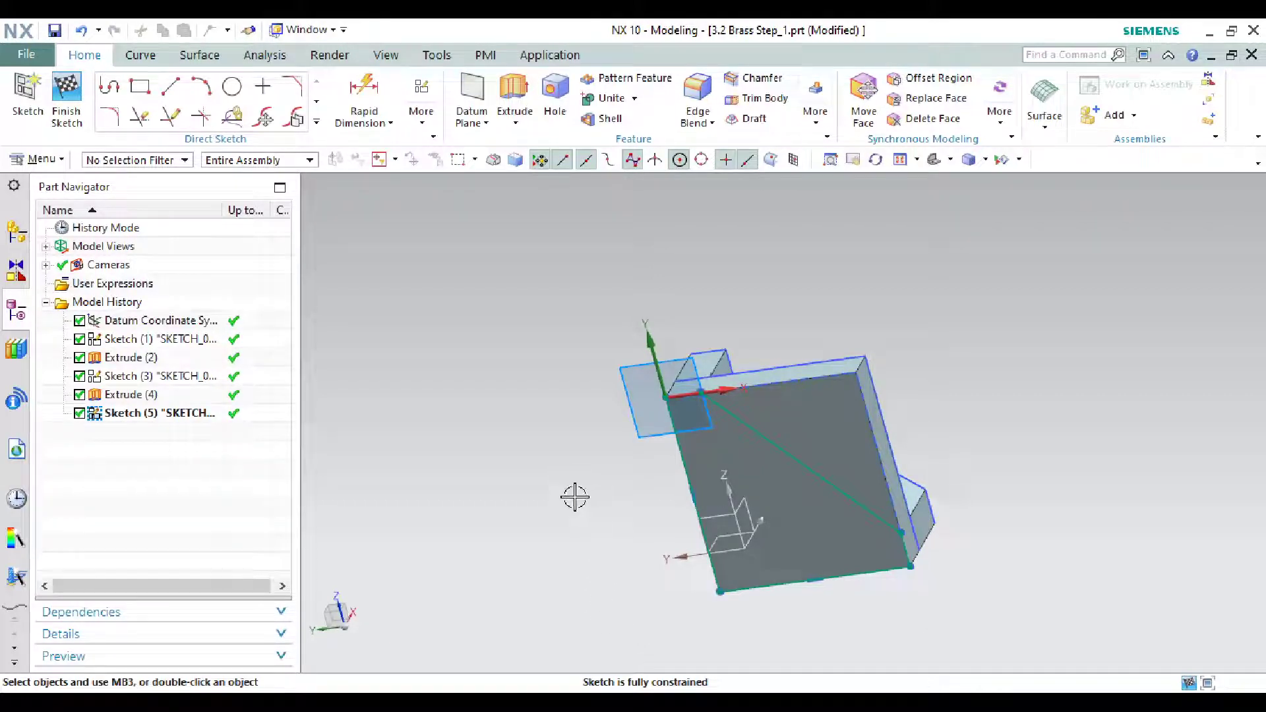
pyautogui.moveTo(575, 497)
pyautogui.mouseDown(button='middle')
pyautogui.moveTo(540, 480)
pyautogui.moveTo(535, 518)
pyautogui.mouseUp(button='middle')
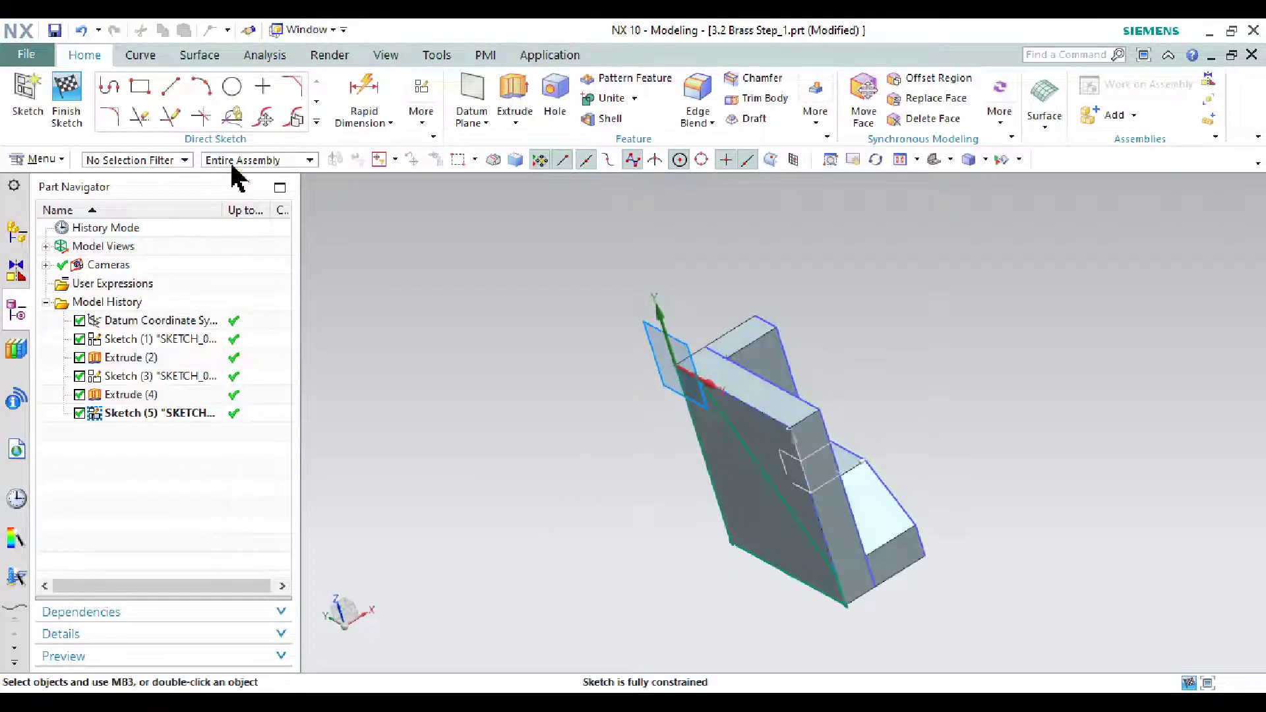
pyautogui.click(82, 100)
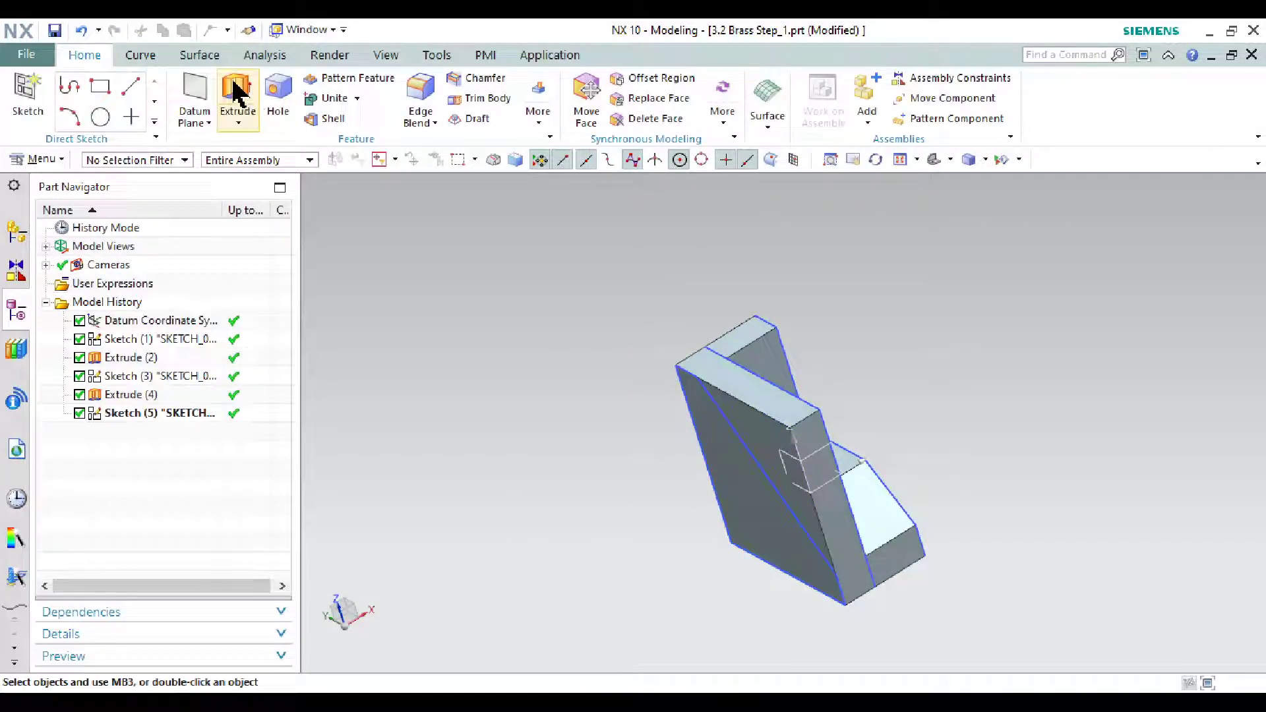
# Extrude the closed sloped profile 32 mm outward from the plate and unite it with the existing body
pyautogui.click(236, 92)
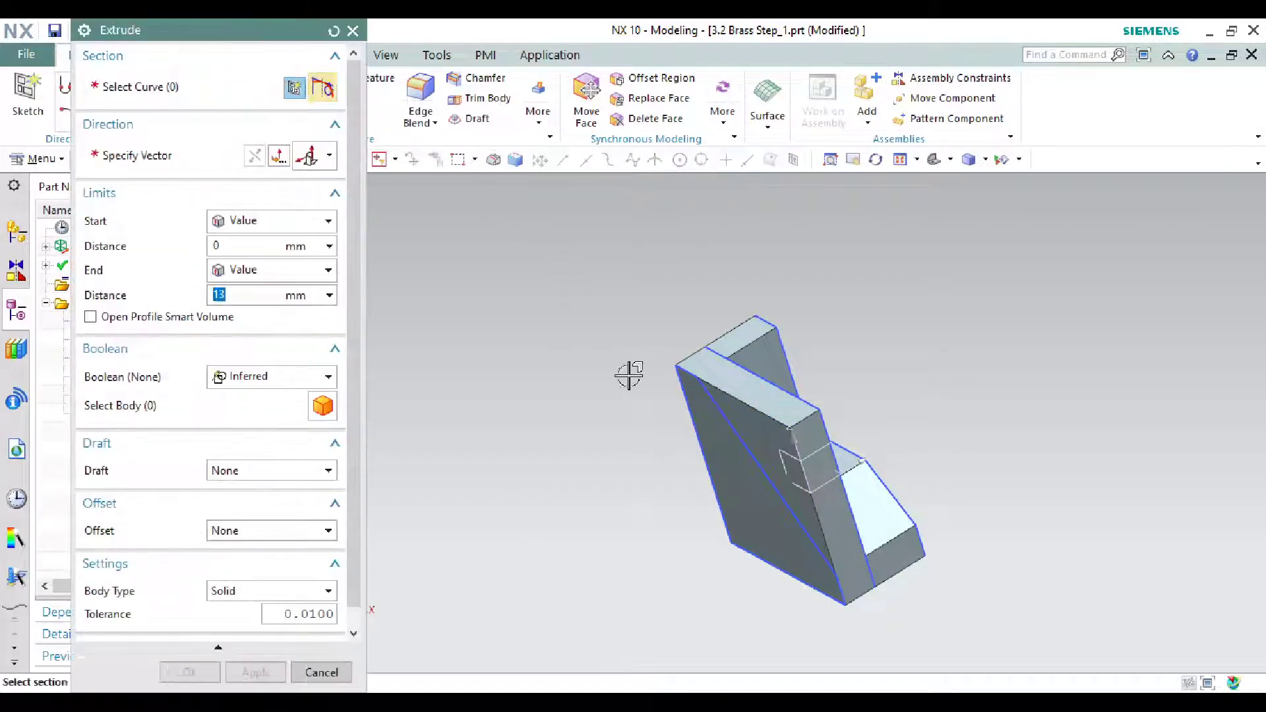
pyautogui.click(724, 422)
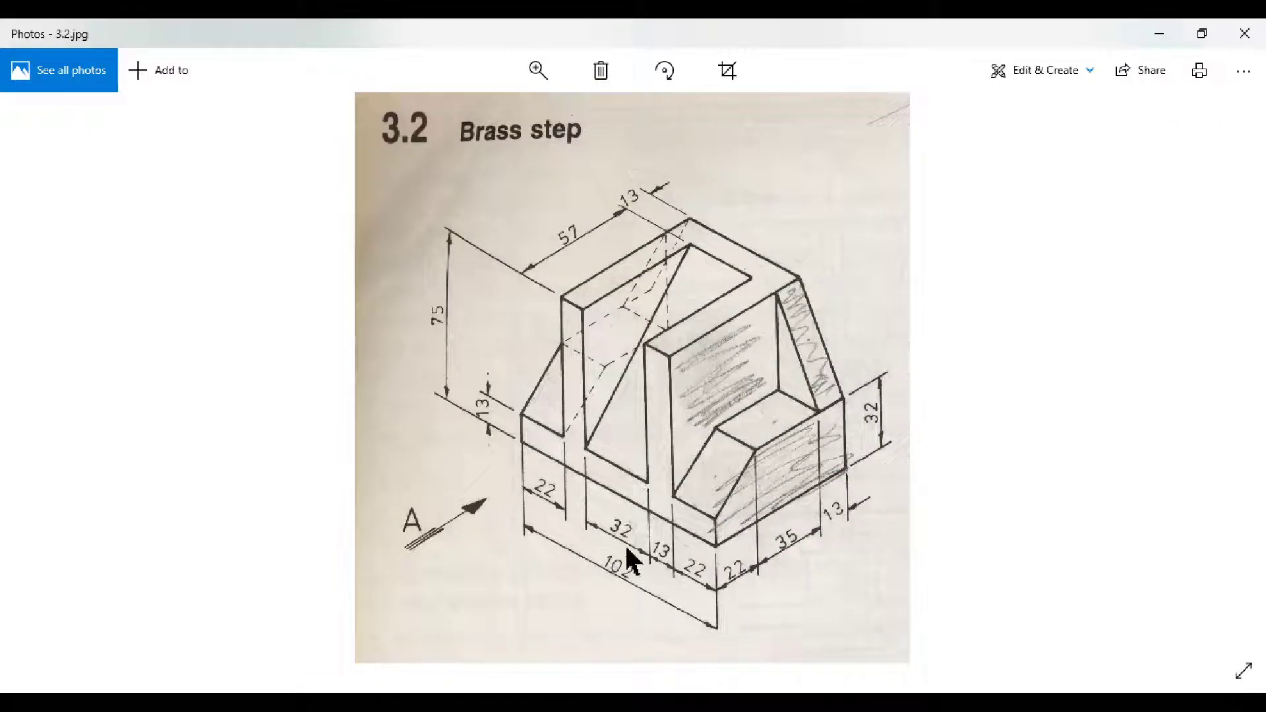
pyautogui.click(1158, 34)
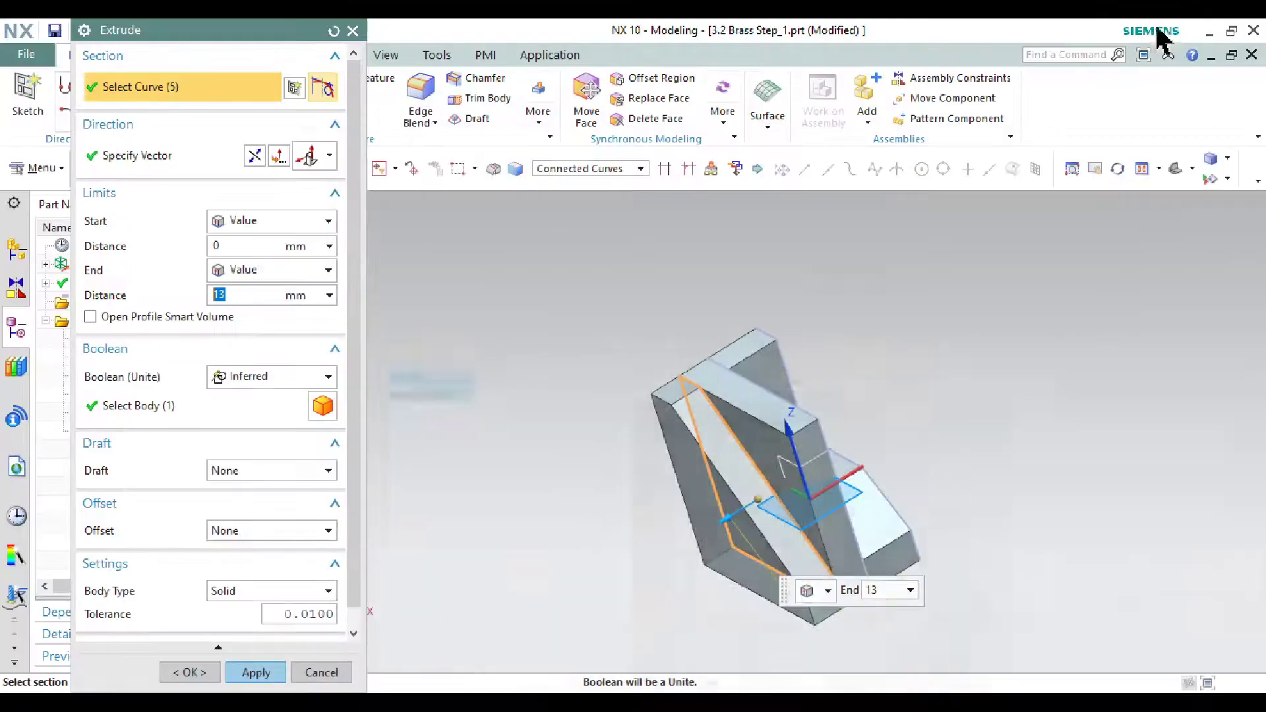
pyautogui.click(328, 378)
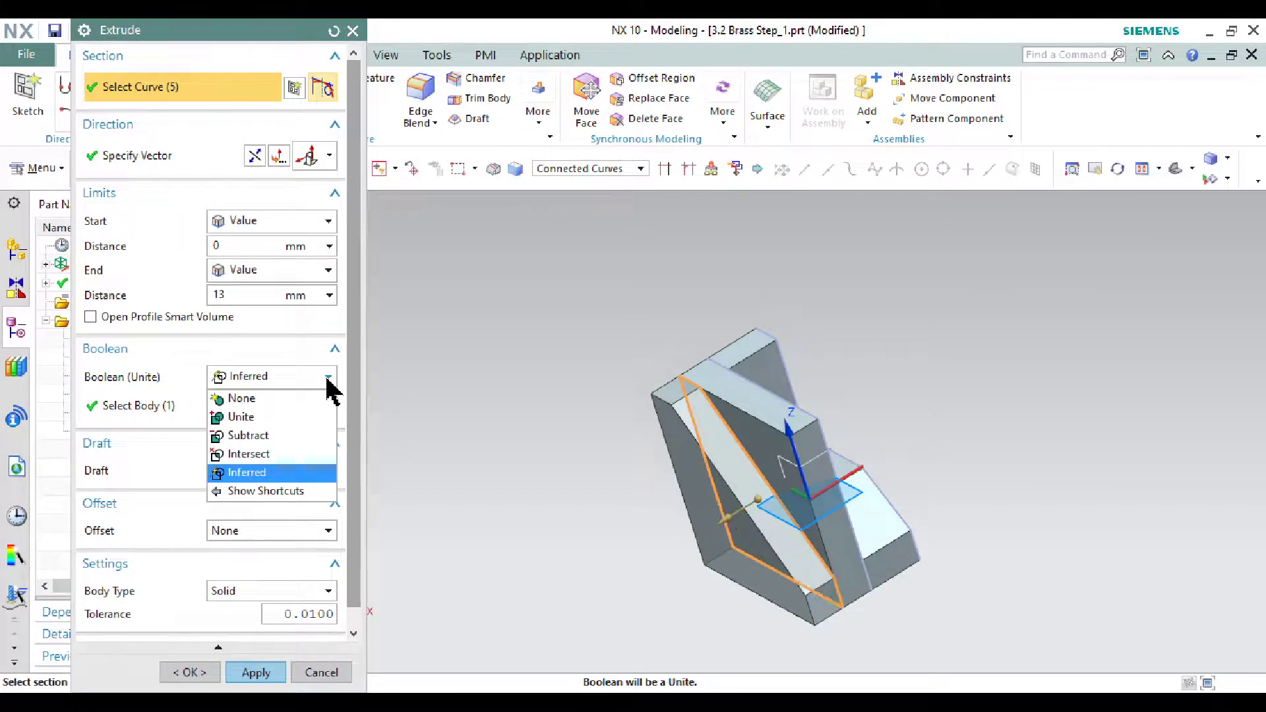
pyautogui.click(298, 417)
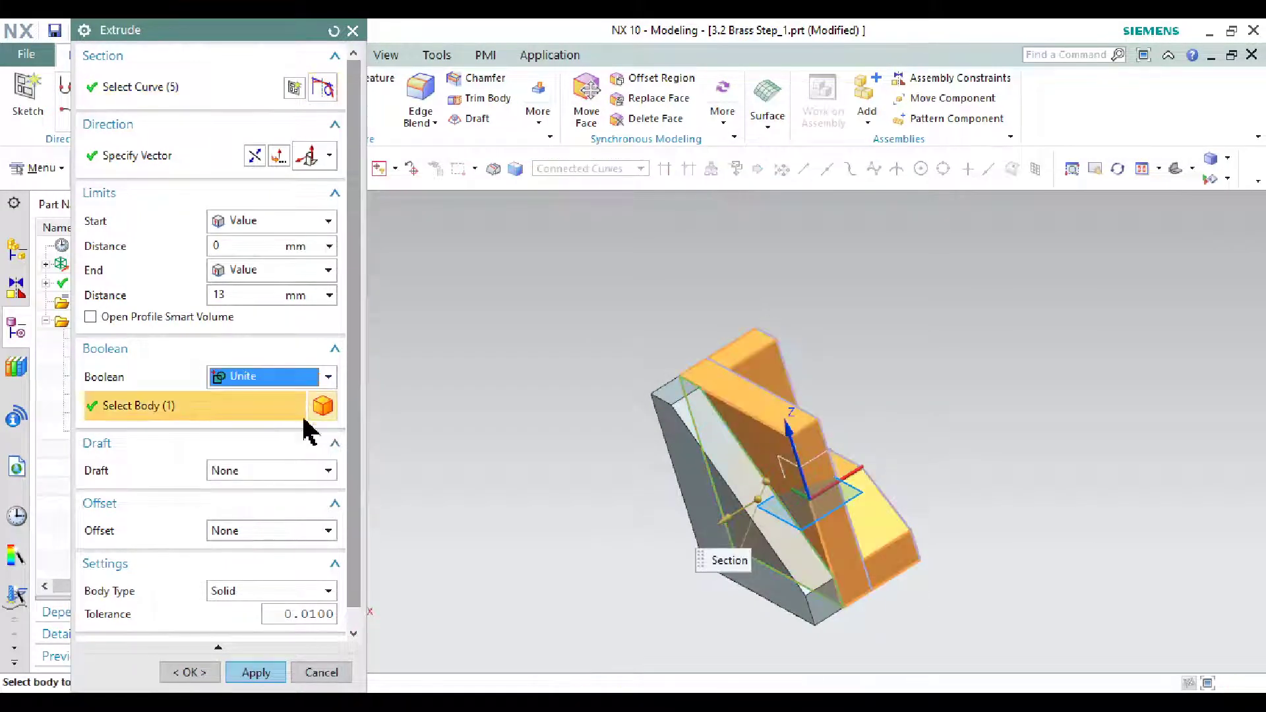
pyautogui.click(250, 295)
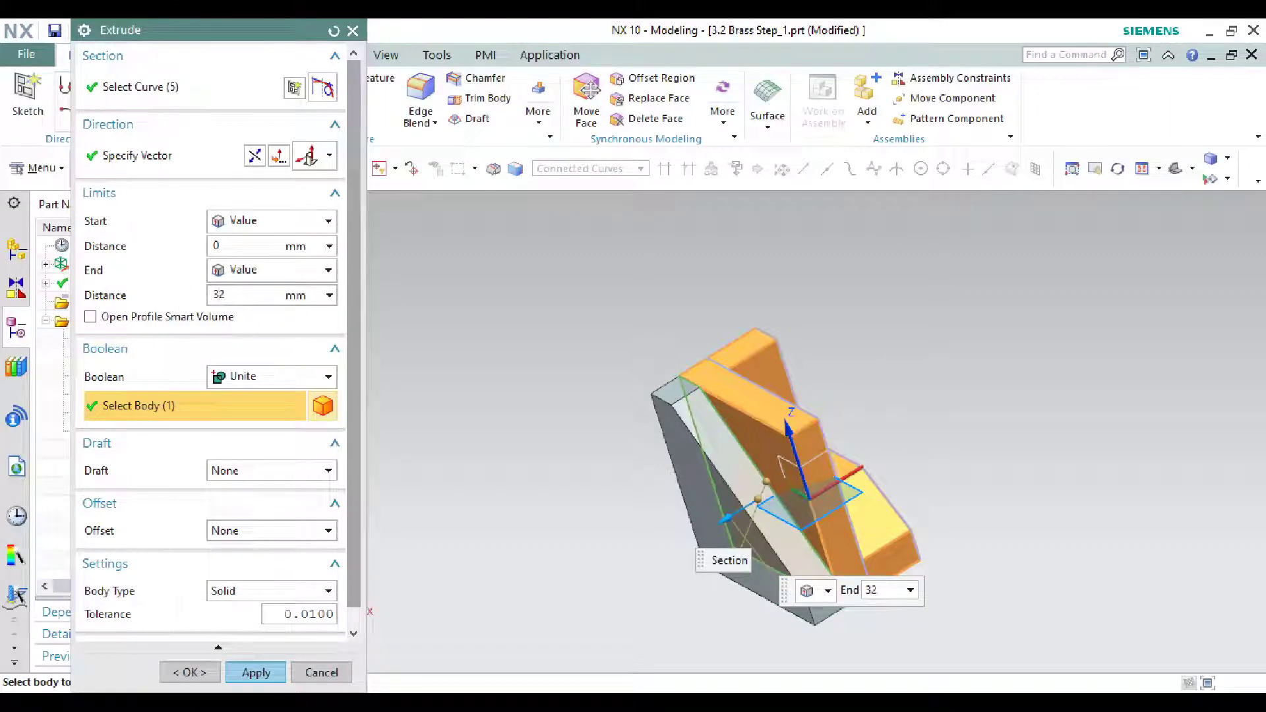
pyautogui.write('32')
pyautogui.press('Return')
pyautogui.click(280, 673)
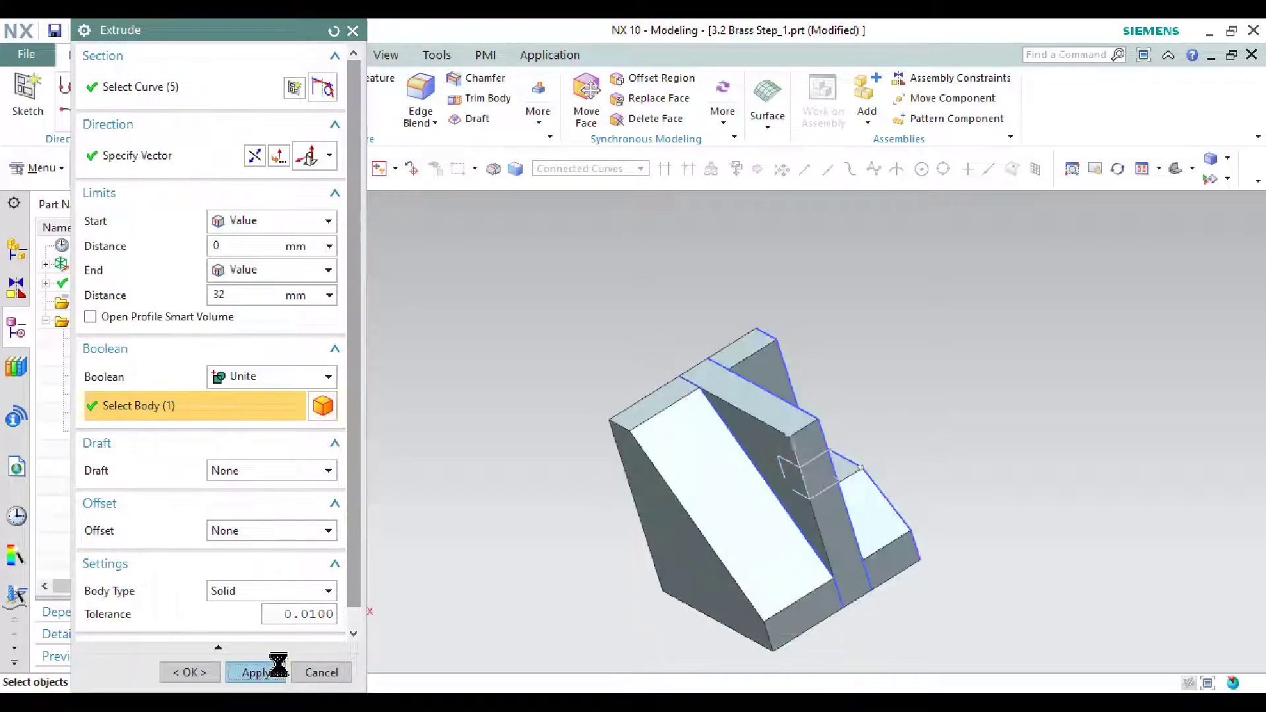
pyautogui.click(334, 676)
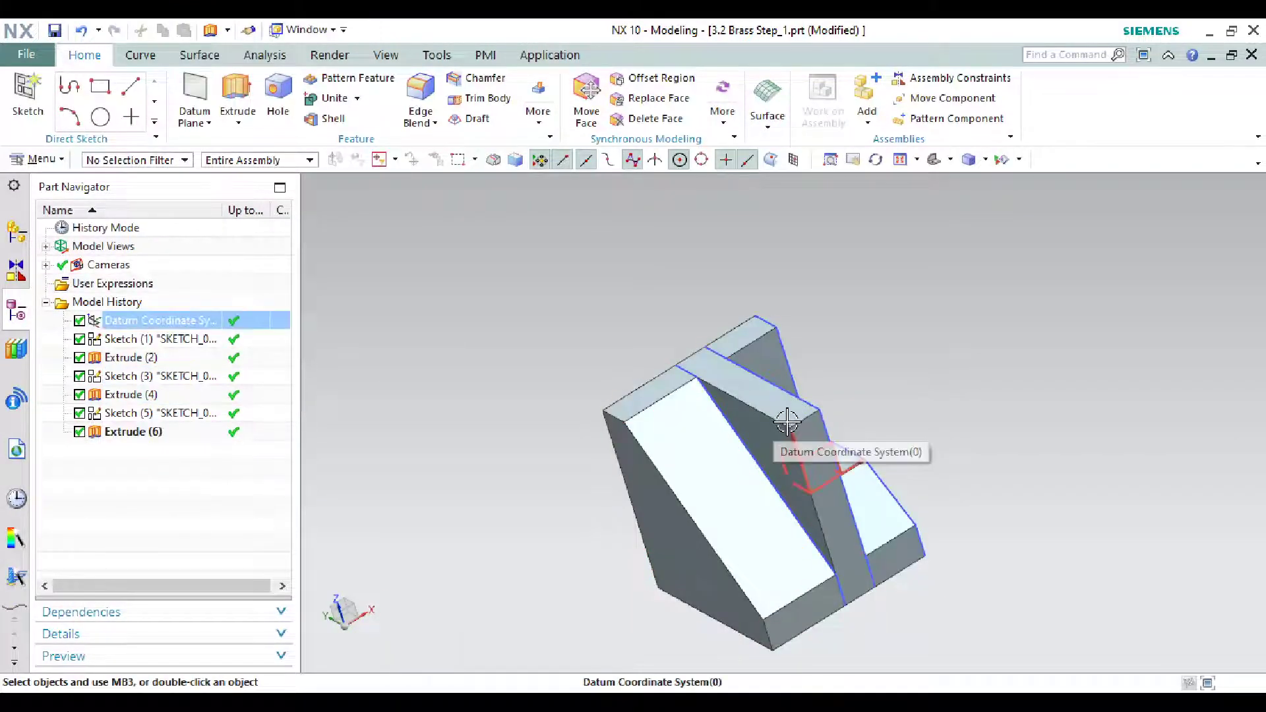
# Review the extrude definitions of the stepped end block and the plate, keeping their settings
pyautogui.doubleClick(766, 414)
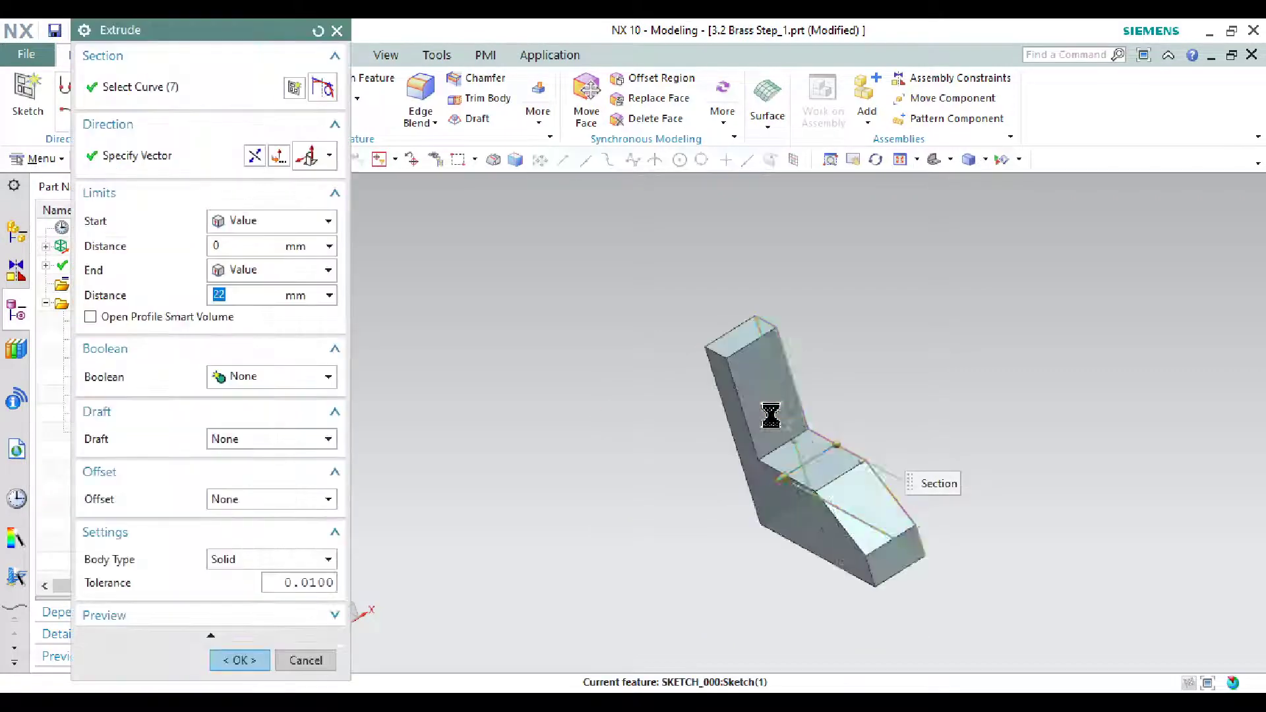
pyautogui.middleClick(770, 415)
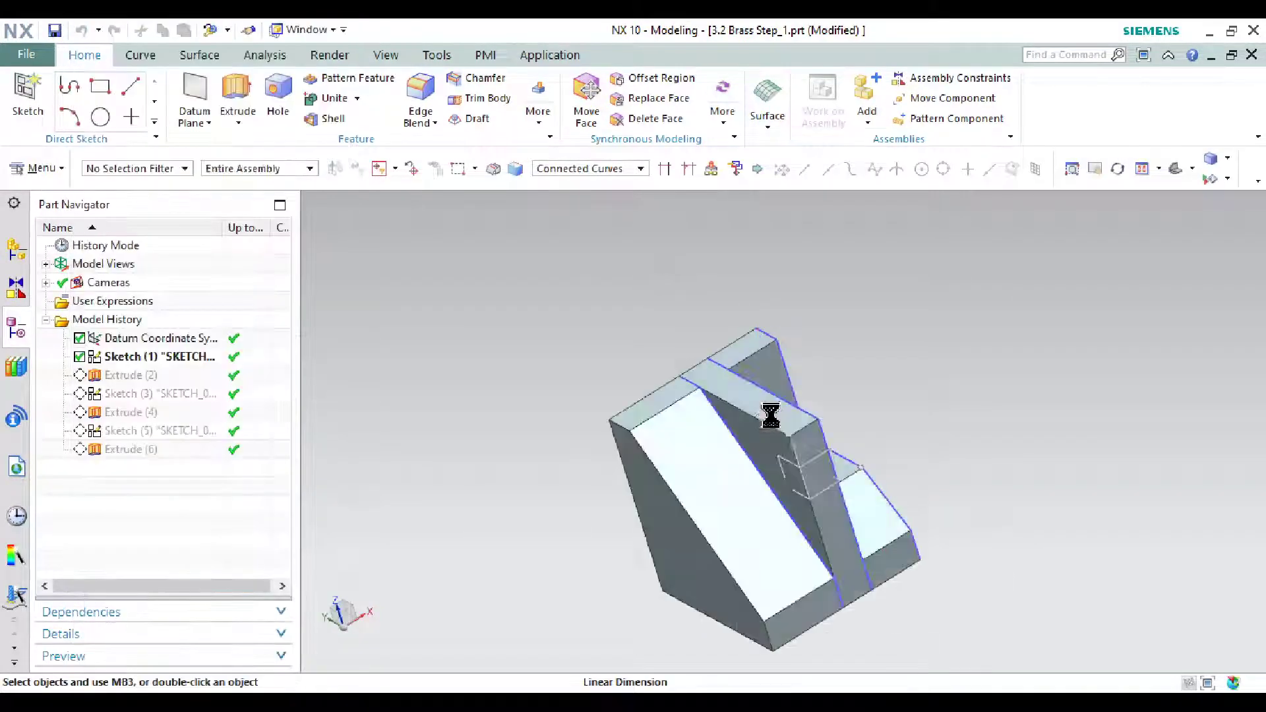
pyautogui.doubleClick(139, 394)
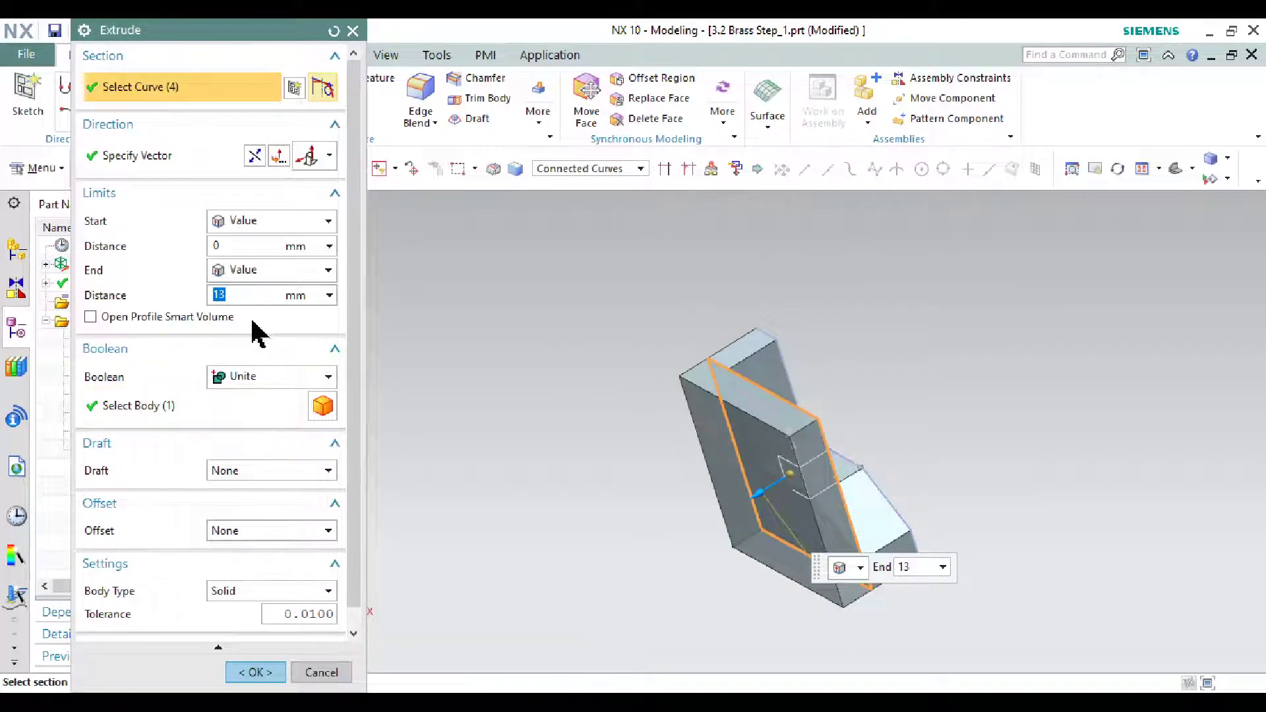
pyautogui.click(270, 673)
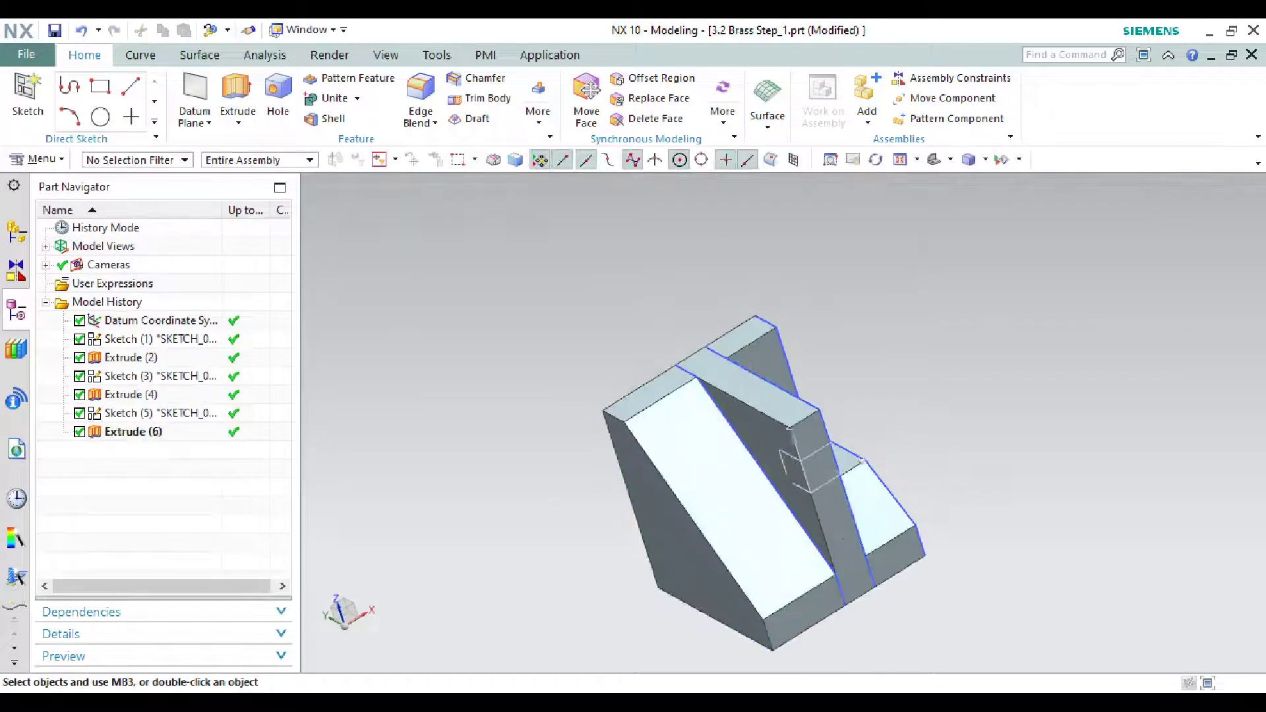
# Check the drawing in Photos and create a new sketch on the outer face of the sloped middle section
pyautogui.hotkey('alt', 'Tab')
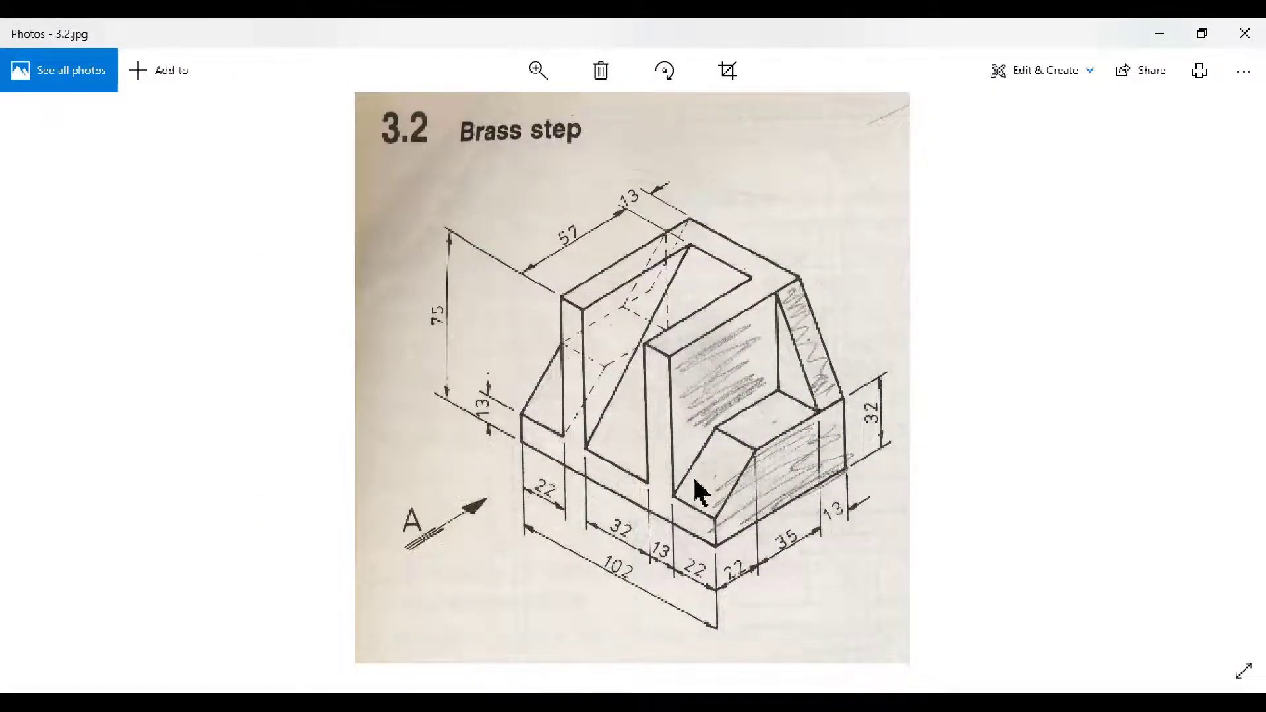
pyautogui.click(1171, 33)
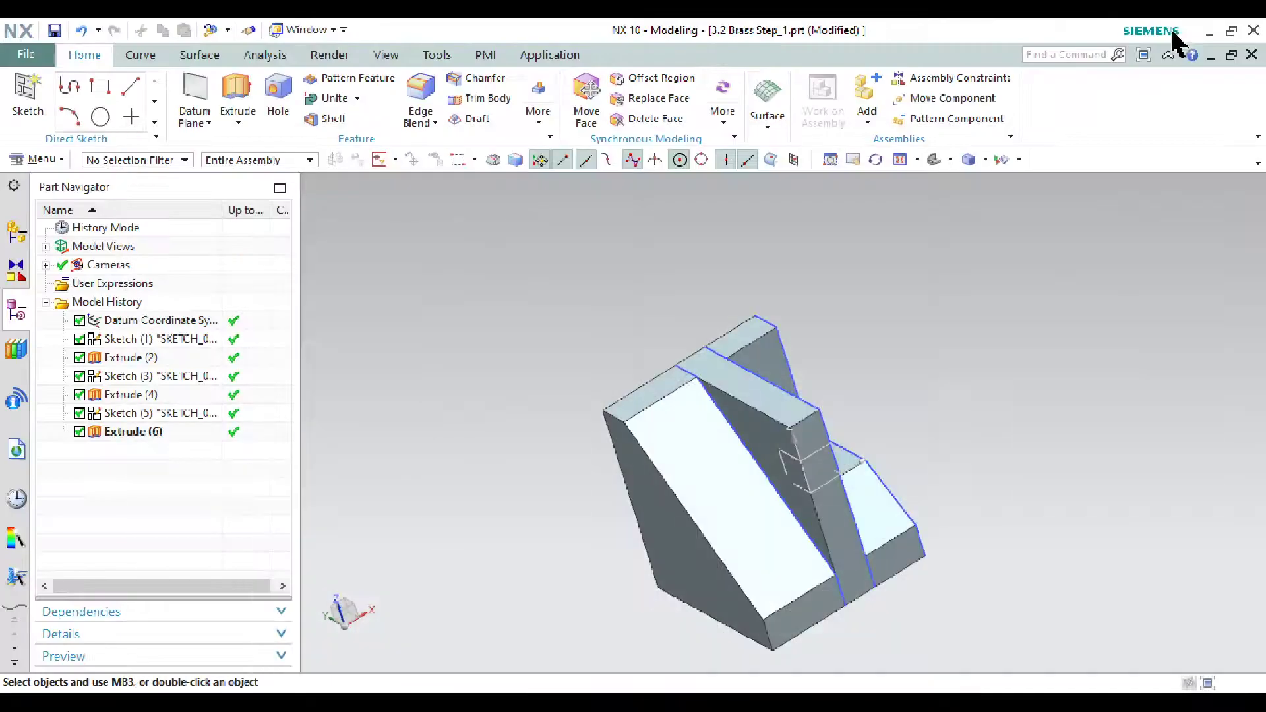
pyautogui.click(28, 92)
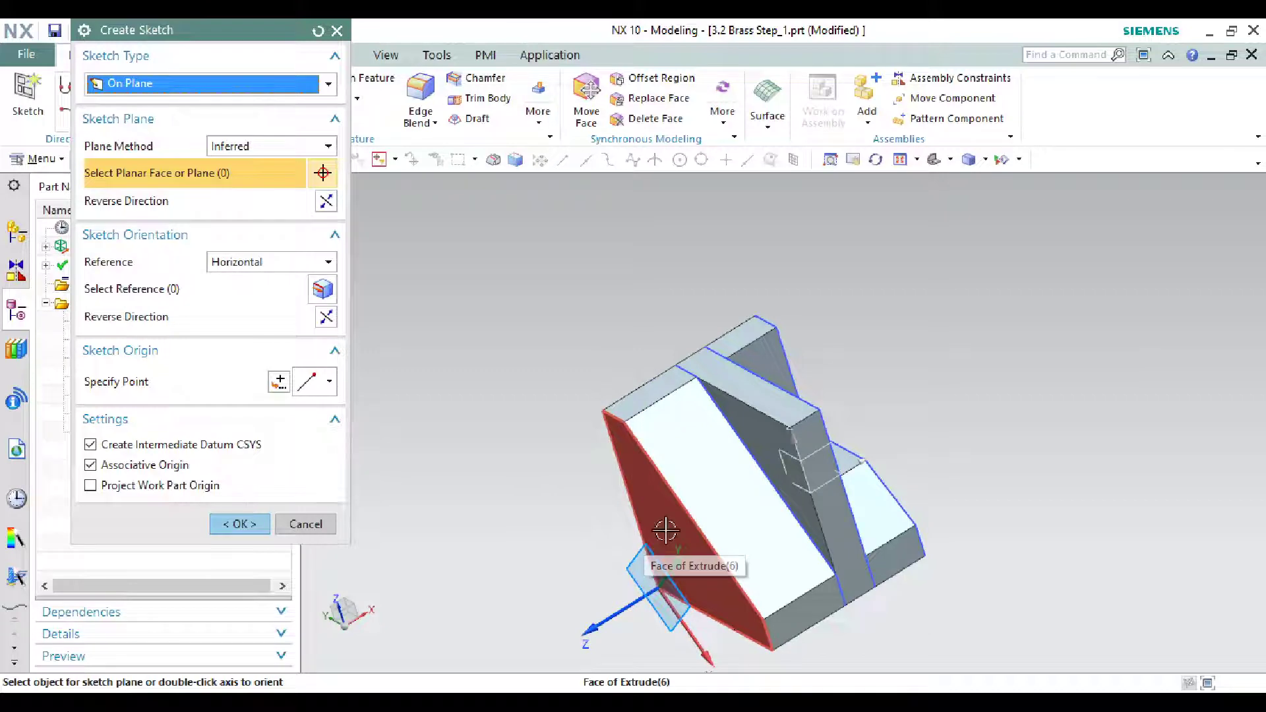
pyautogui.click(666, 530)
pyautogui.click(249, 525)
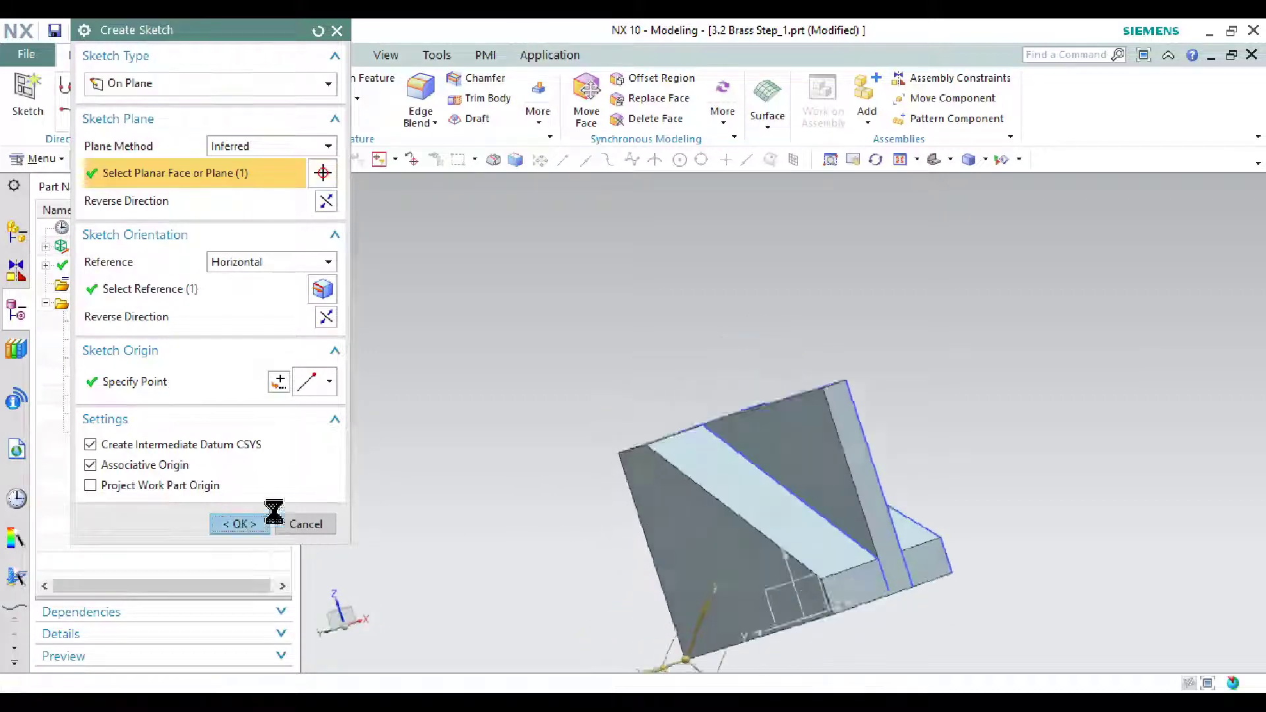
pyautogui.scroll(2, 510, 408)
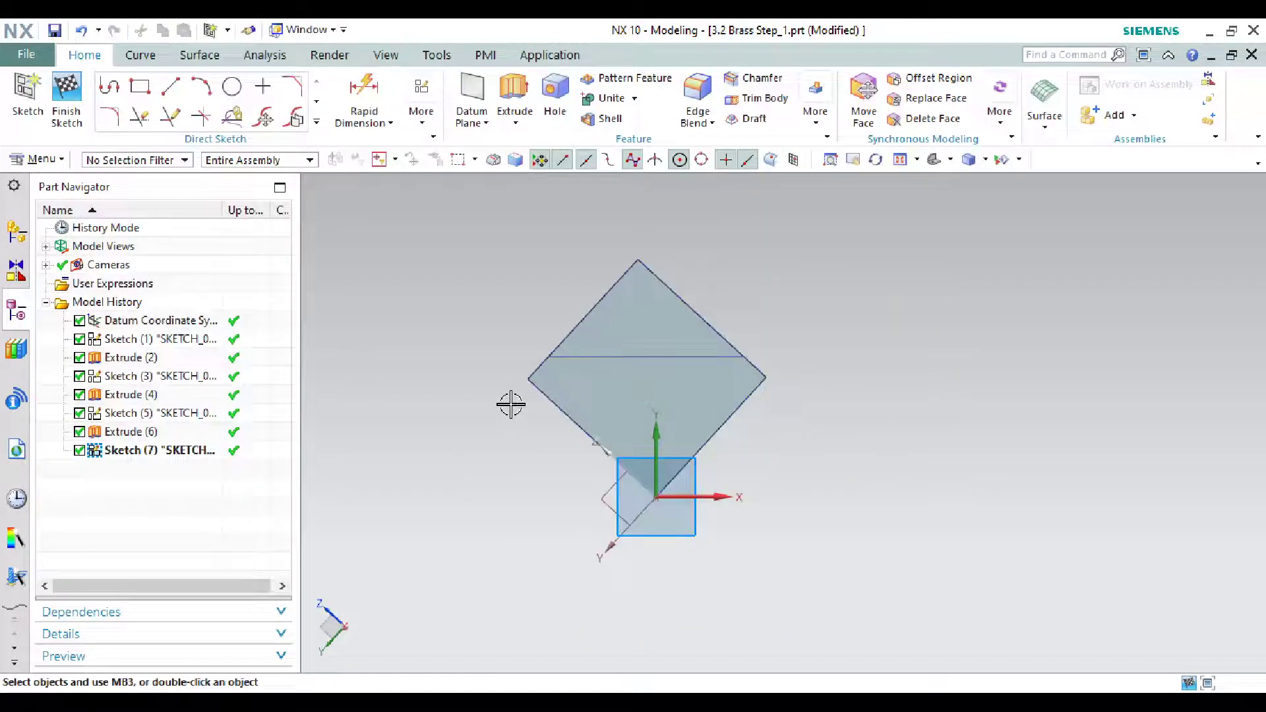
# Project the six outer edges of the plate and sloped section into the sketch with Project Curve, and finish the sketch
pyautogui.click(316, 122)
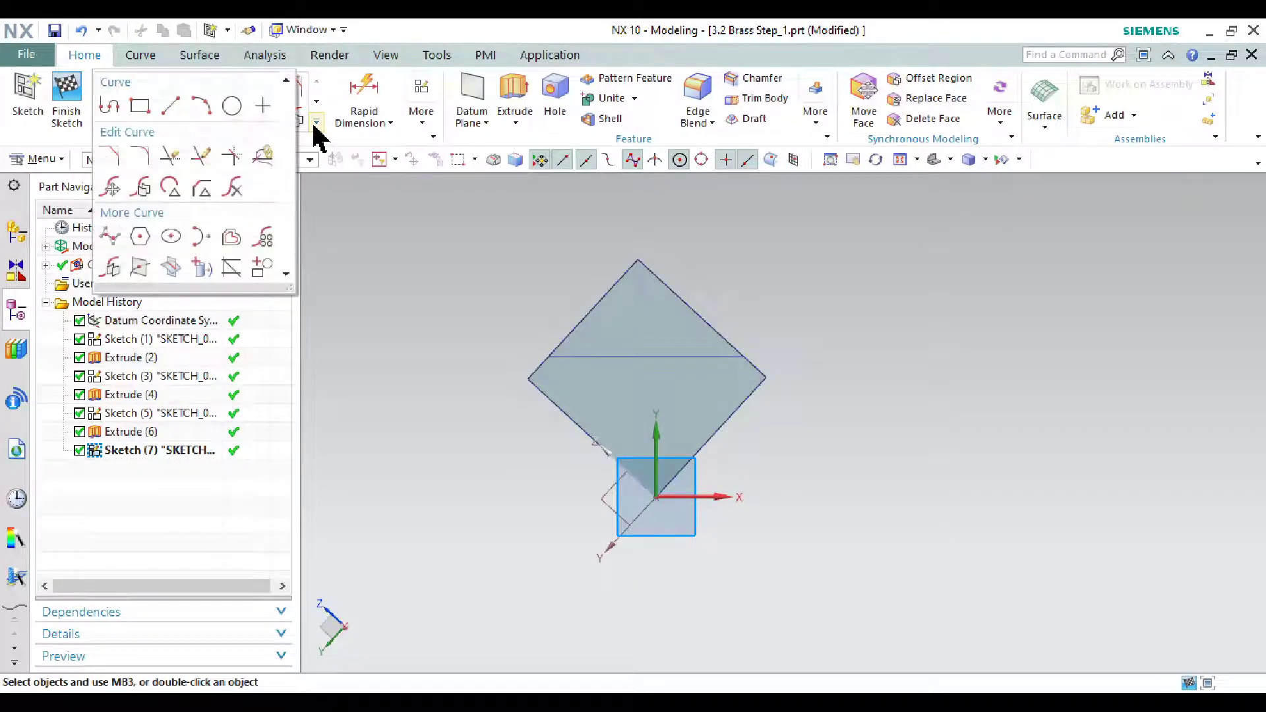
pyautogui.click(198, 268)
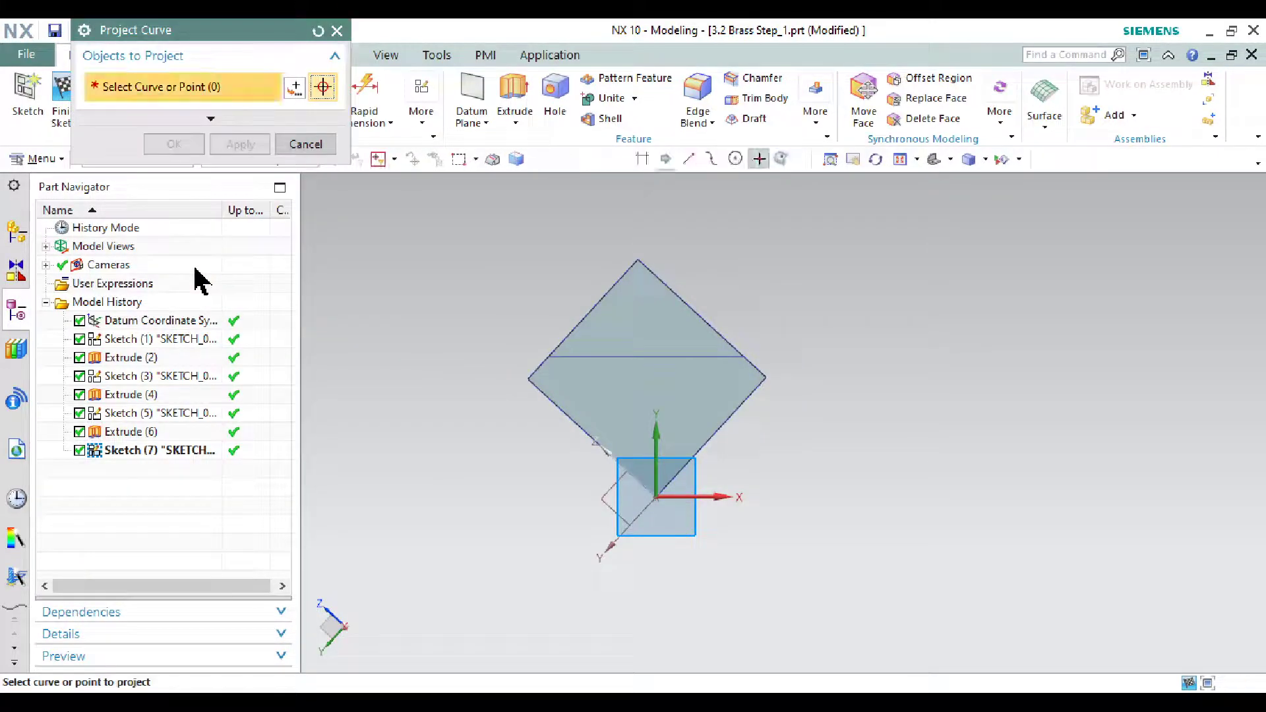
pyautogui.click(667, 292)
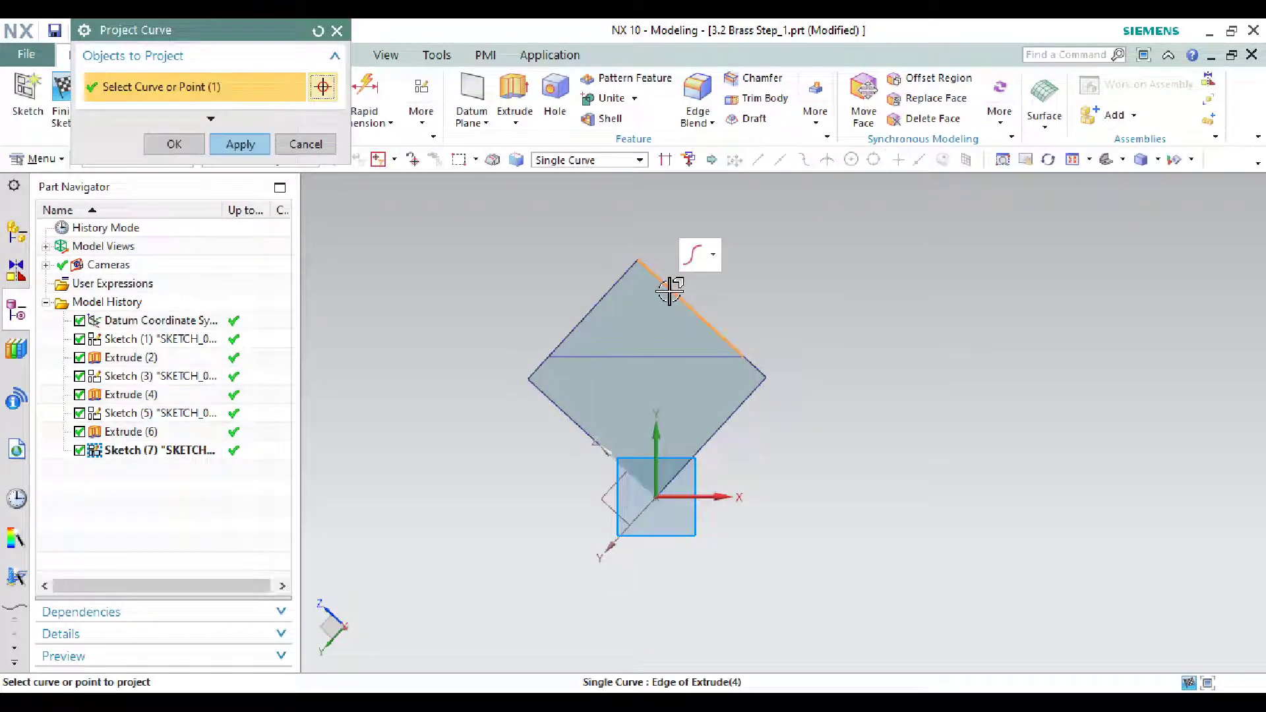
pyautogui.click(621, 273)
pyautogui.scroll(3, 527, 373)
pyautogui.click(539, 371)
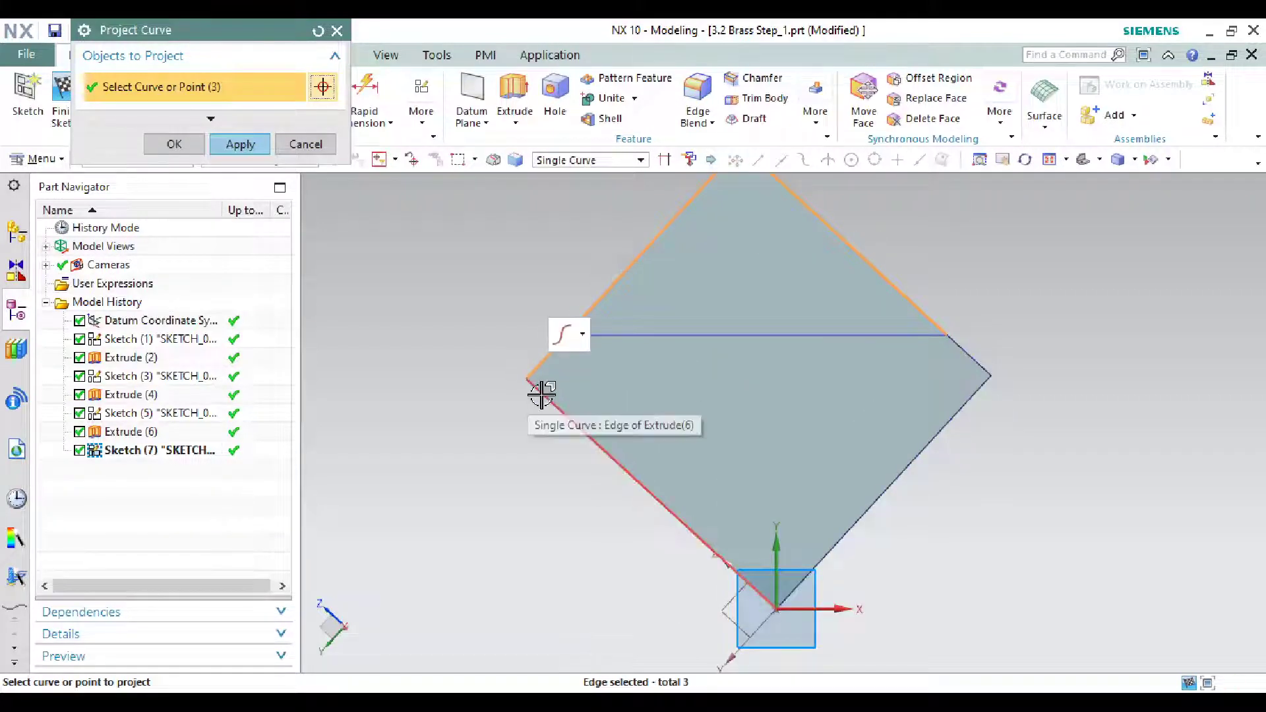
pyautogui.click(542, 395)
pyautogui.click(870, 505)
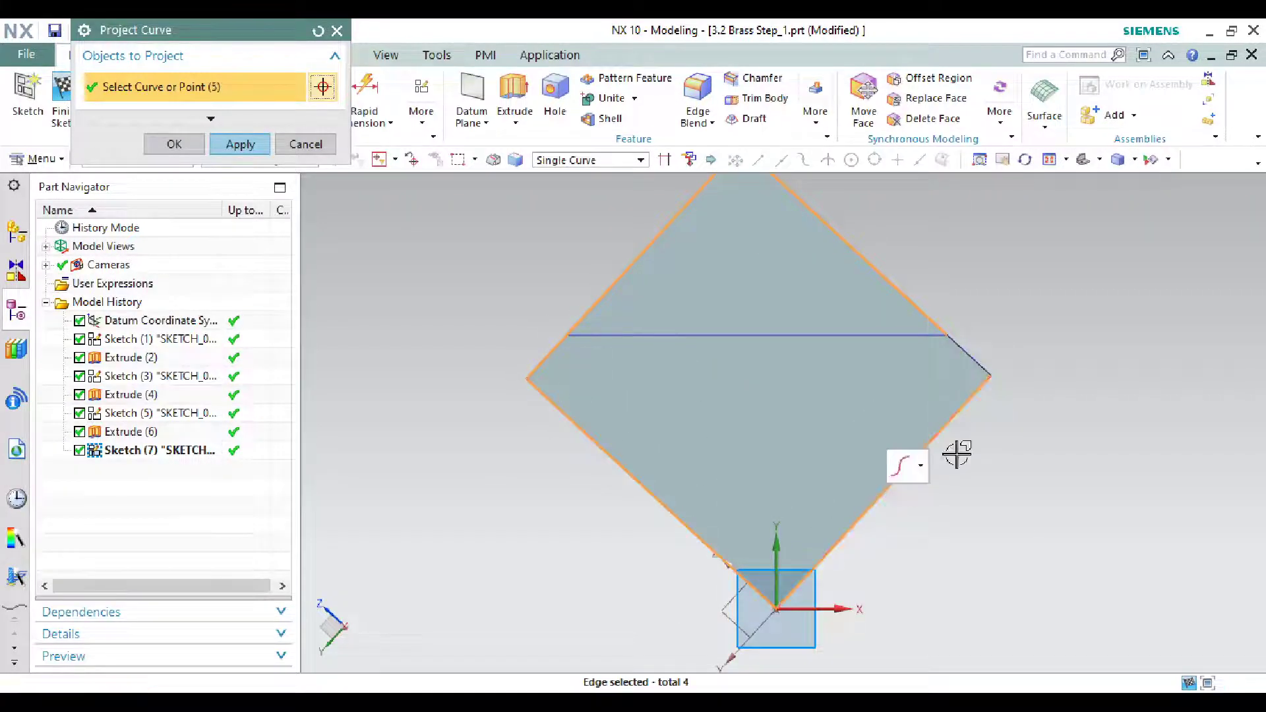
pyautogui.click(976, 359)
pyautogui.moveTo(1046, 396); pyautogui.dragTo(1040, 436, button='middle')
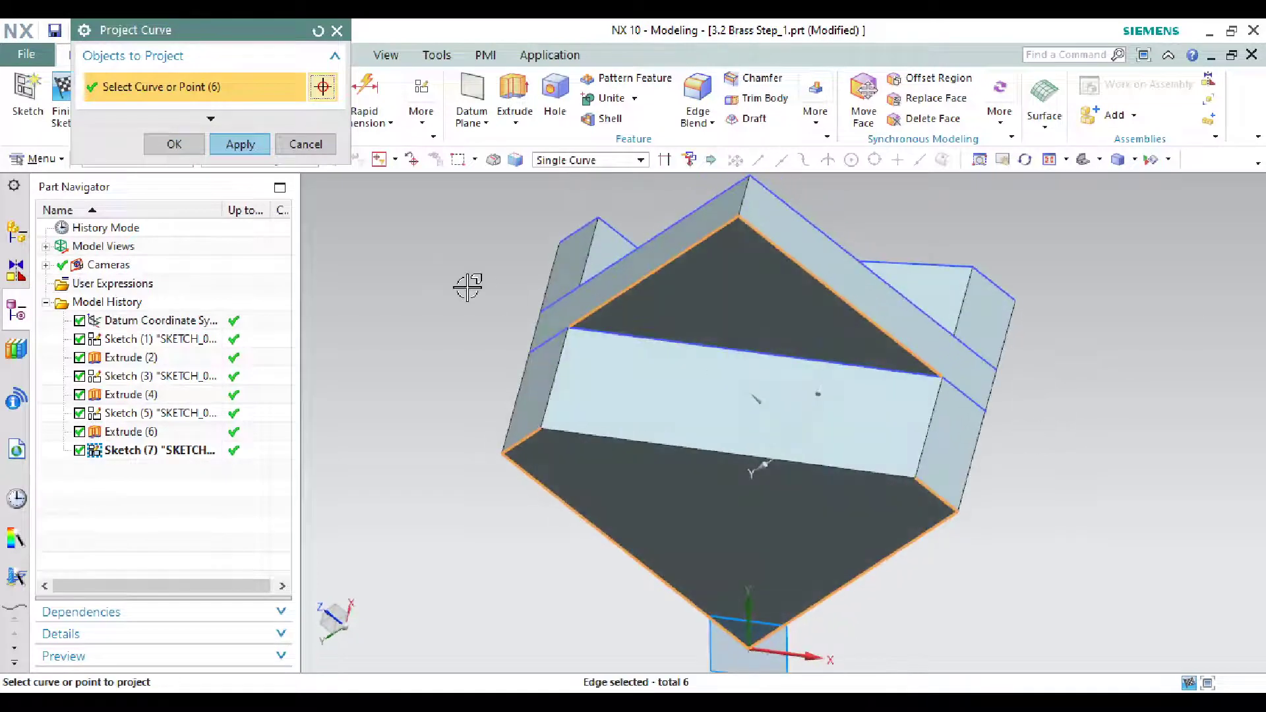
pyautogui.click(244, 149)
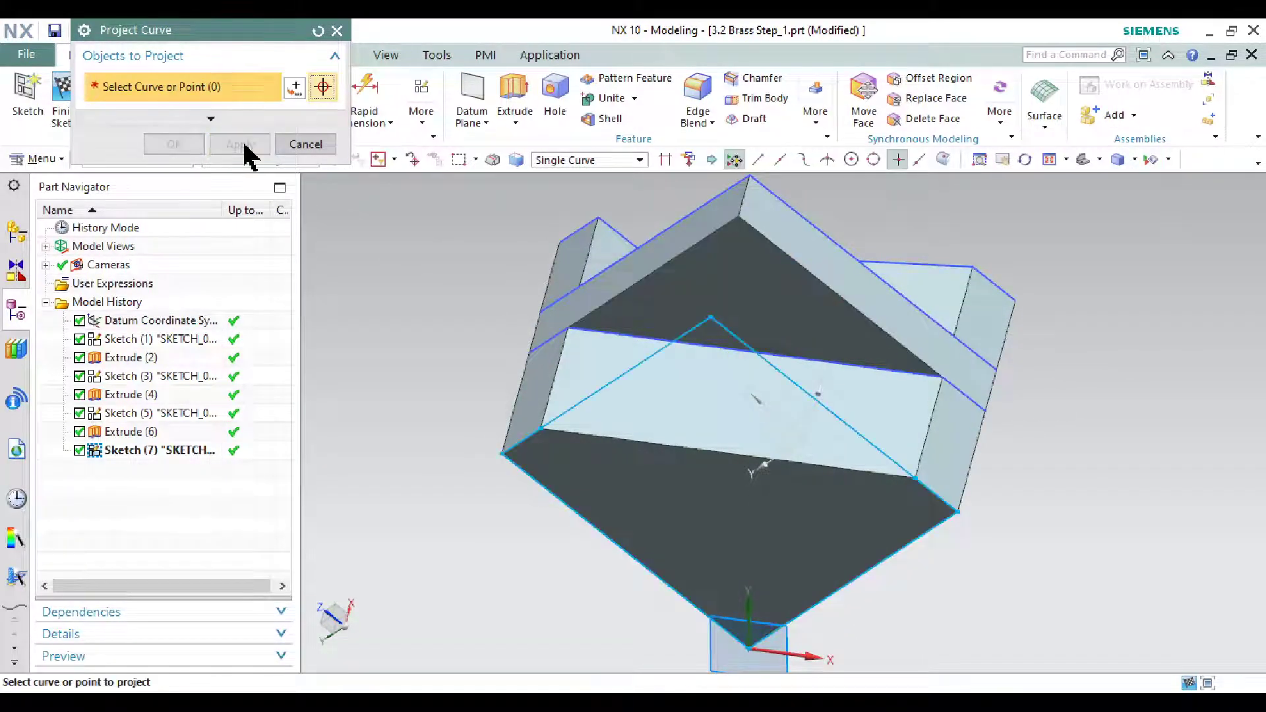
pyautogui.click(316, 146)
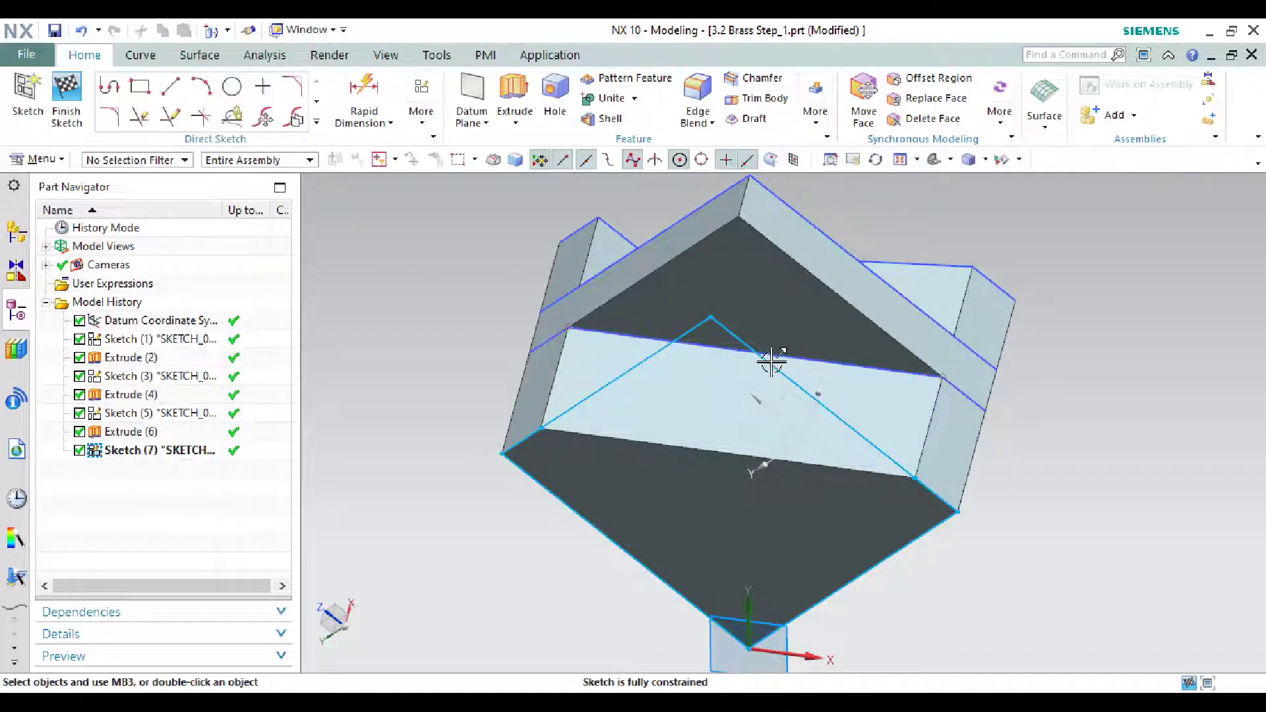
pyautogui.scroll(-3, 764, 357)
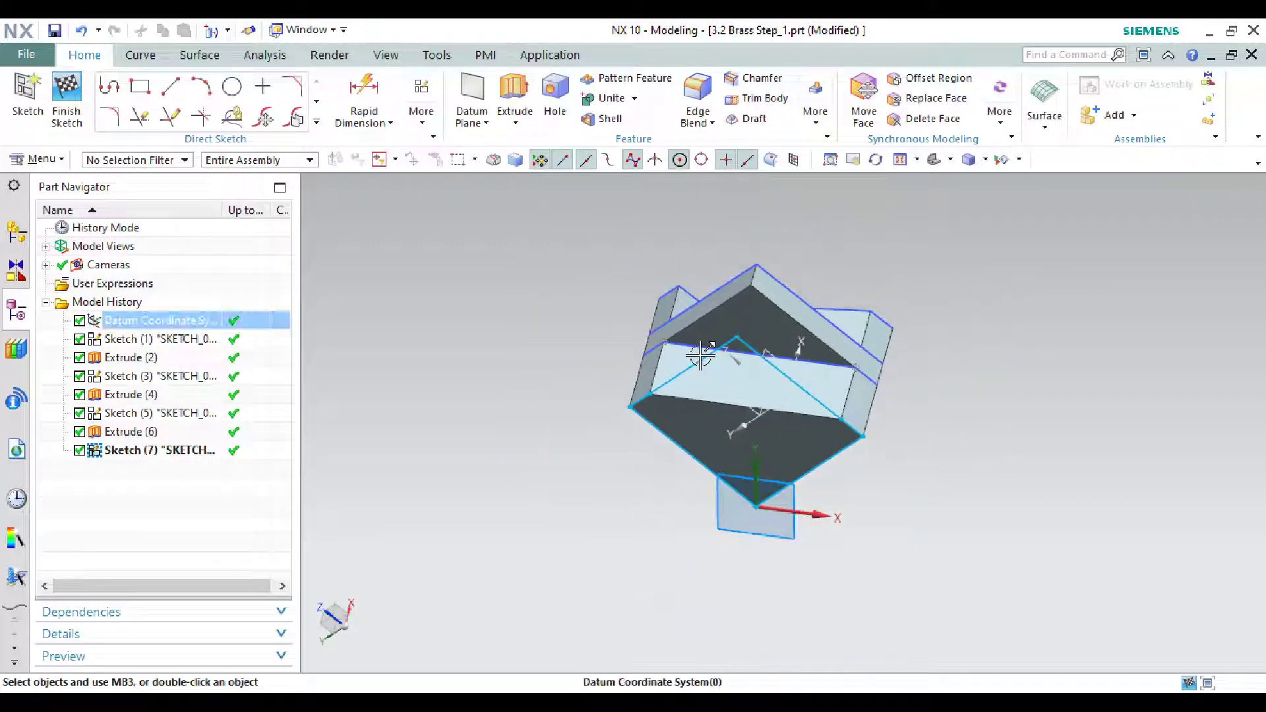
pyautogui.click(65, 99)
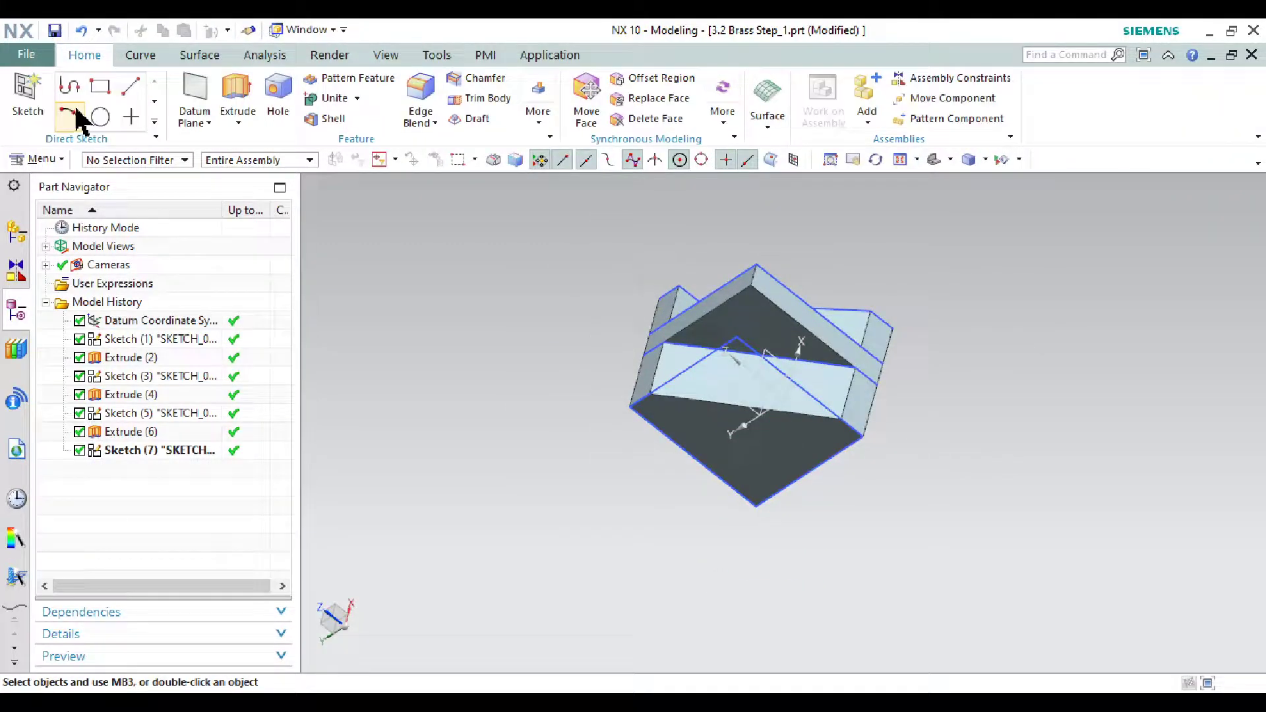
# Extrude the projected six-edge profile 13 mm outward from the sloped middle section and unite it with the body, after checking the drawing
pyautogui.click(239, 99)
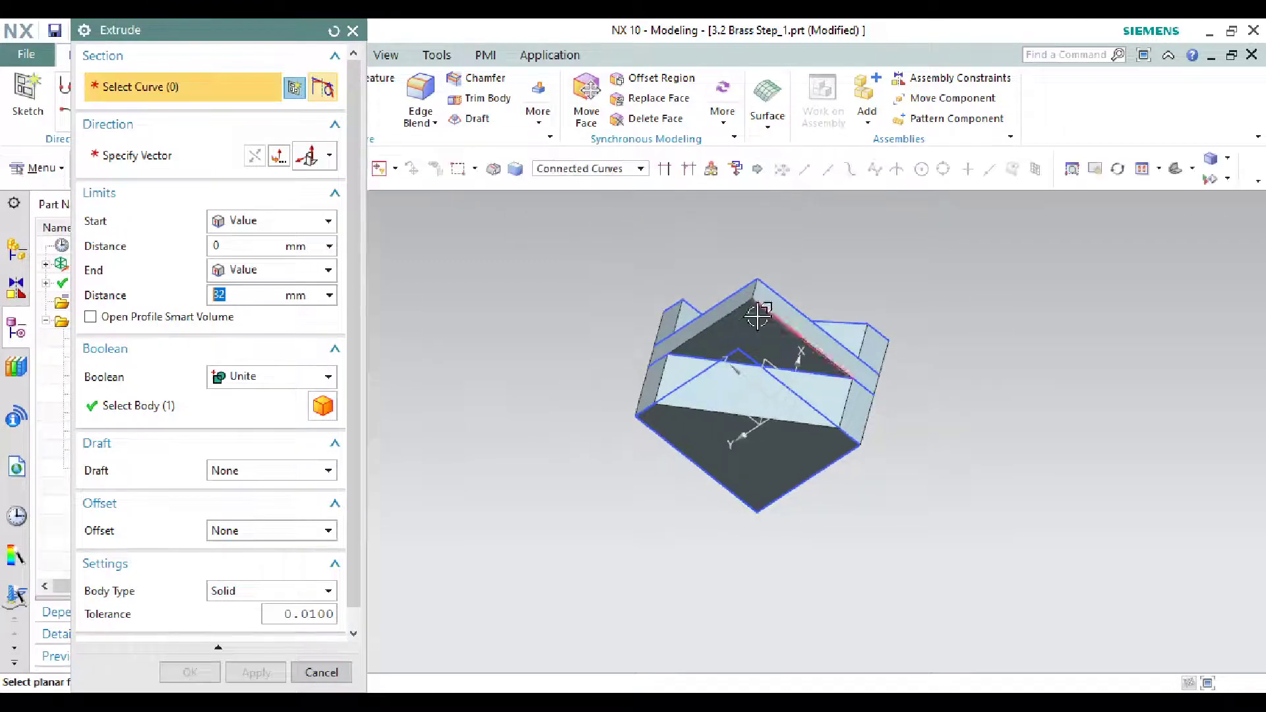
pyautogui.click(746, 354)
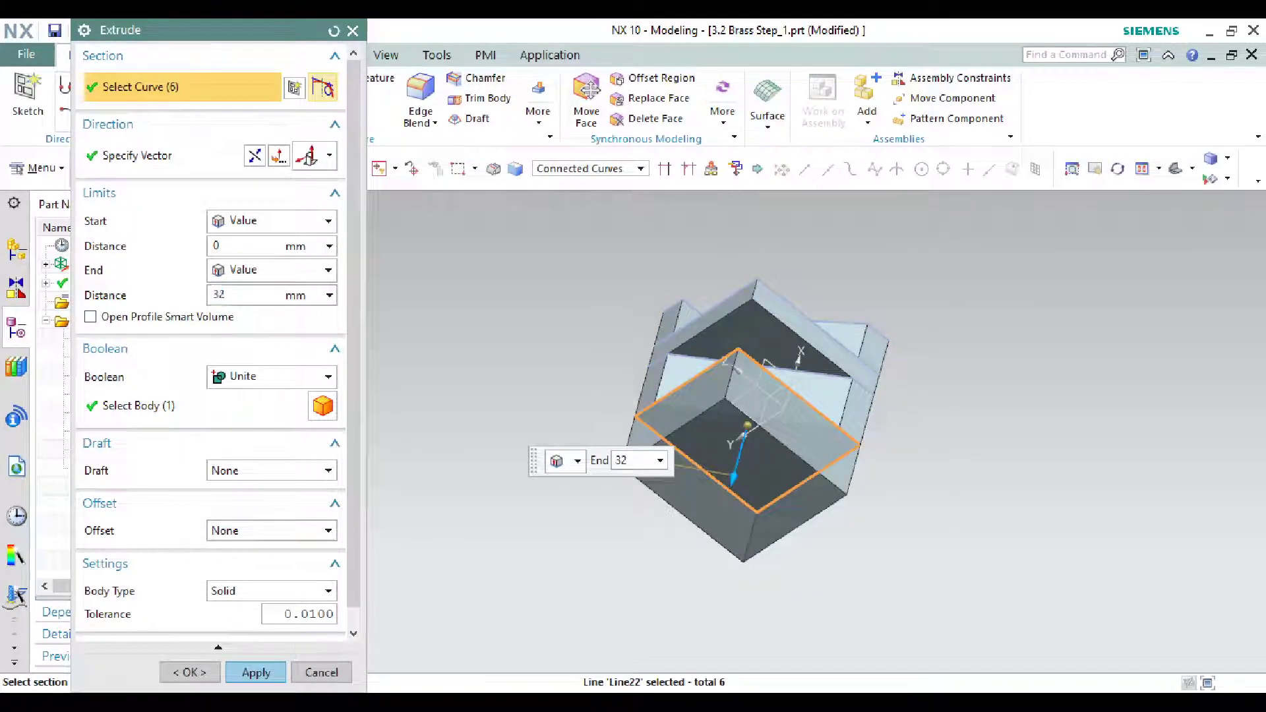
pyautogui.hotkey('alt', 'Tab')
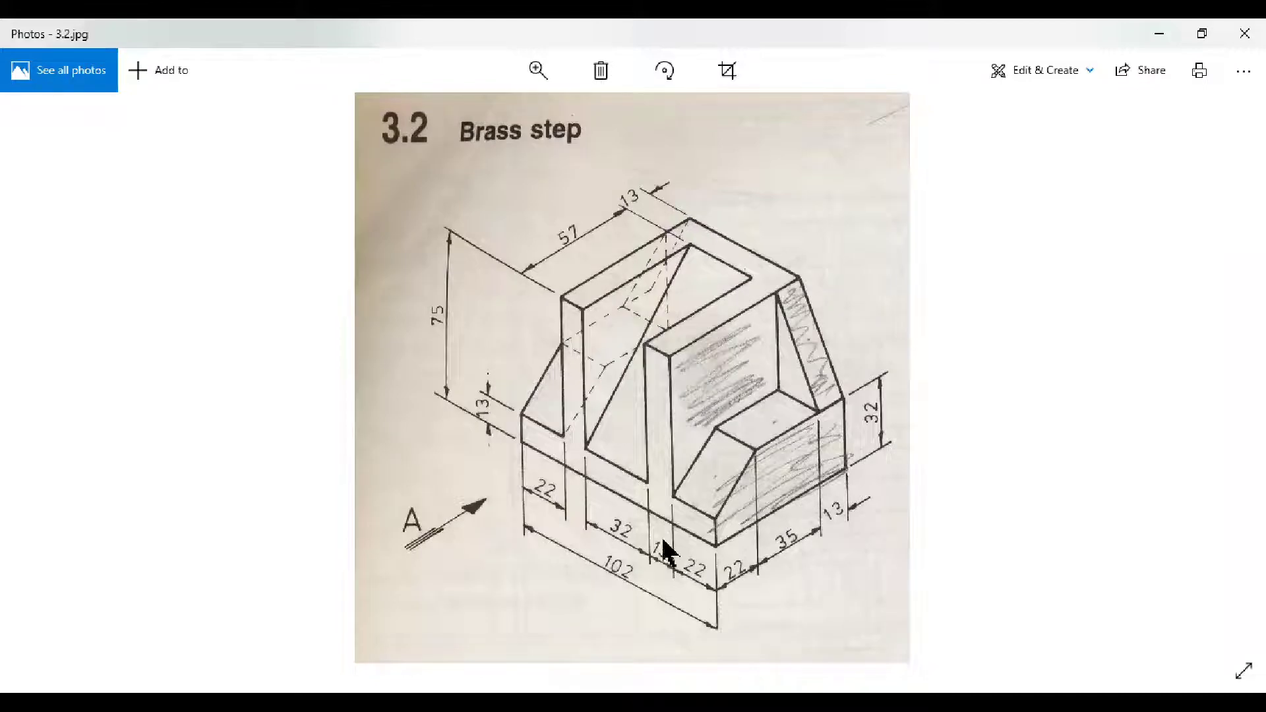
pyautogui.click(1158, 33)
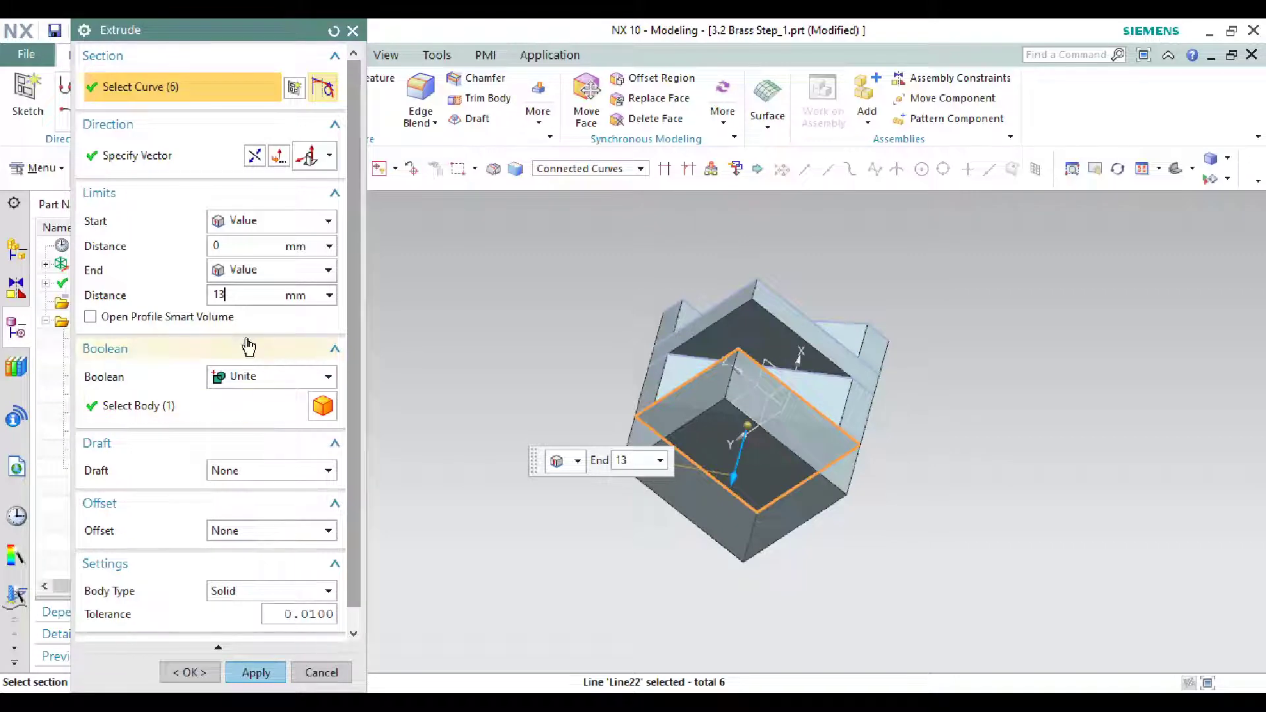
pyautogui.click(259, 676)
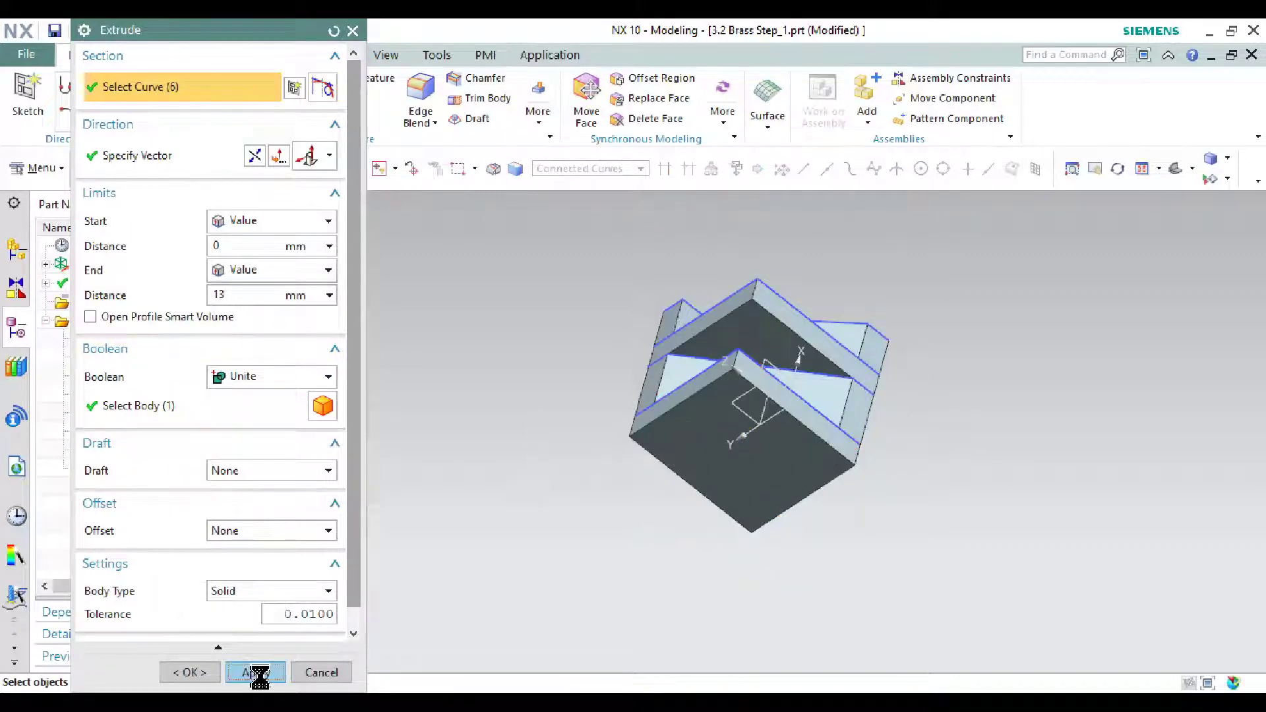
pyautogui.click(318, 671)
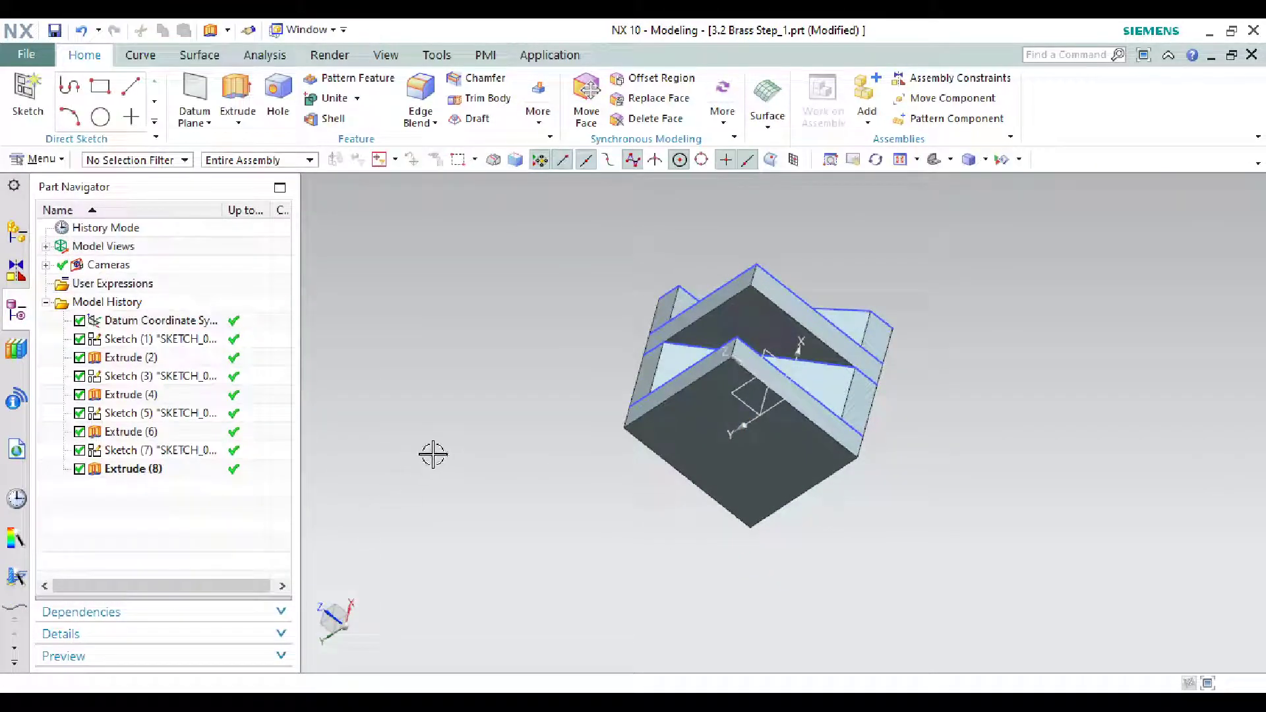
# Consult the drawing in Photos and create a new sketch on the outer face of the second upright plate
pyautogui.moveTo(405, 452); pyautogui.dragTo(462, 477, button='middle')
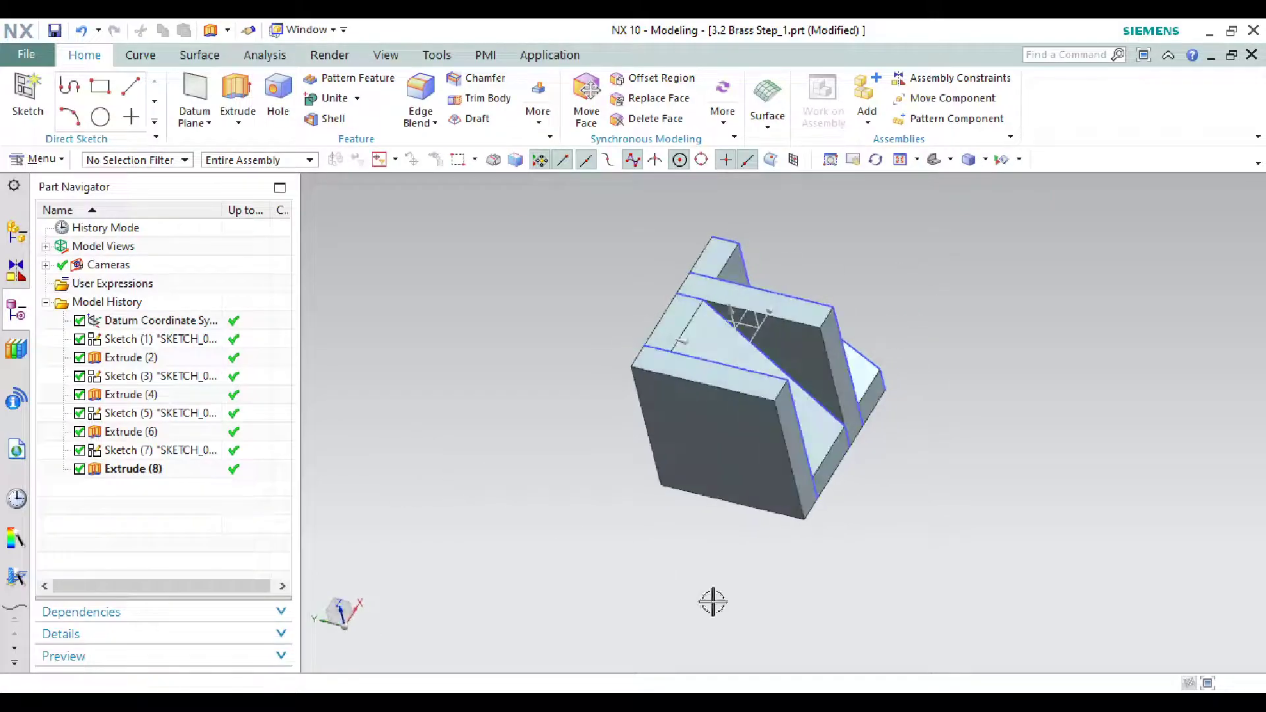
pyautogui.hotkey('alt', 'Tab')
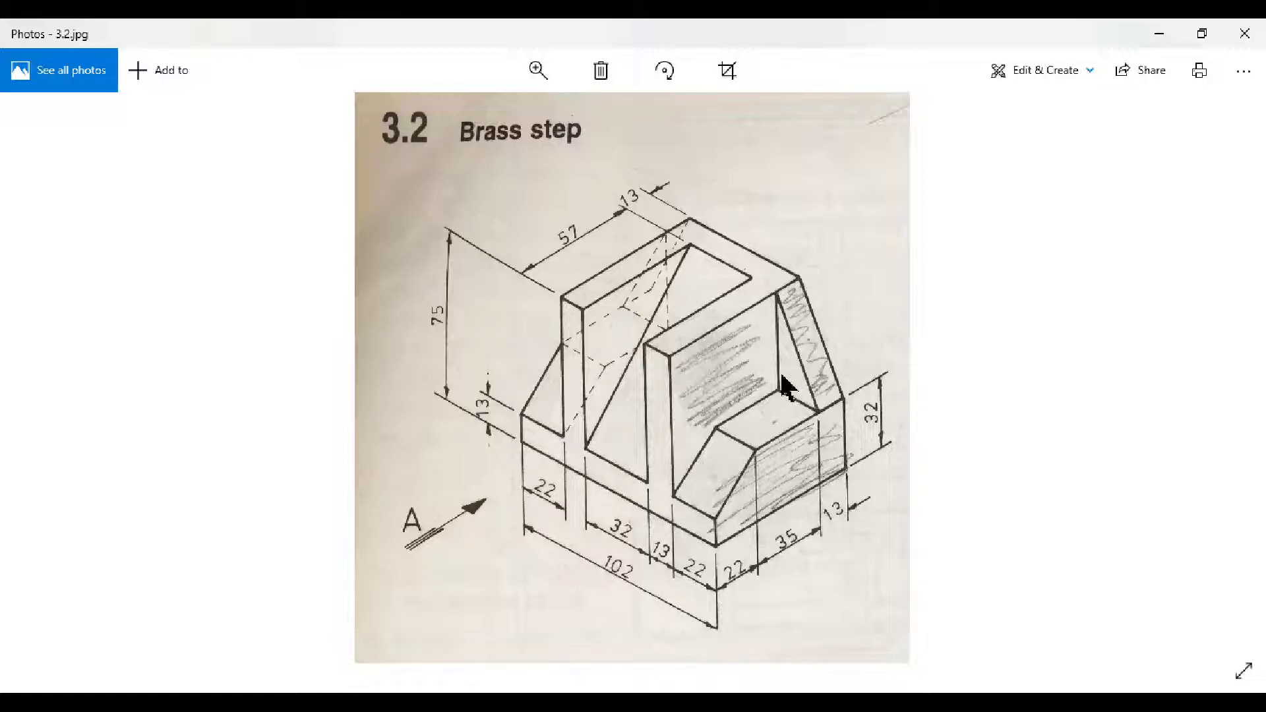
pyautogui.click(1159, 34)
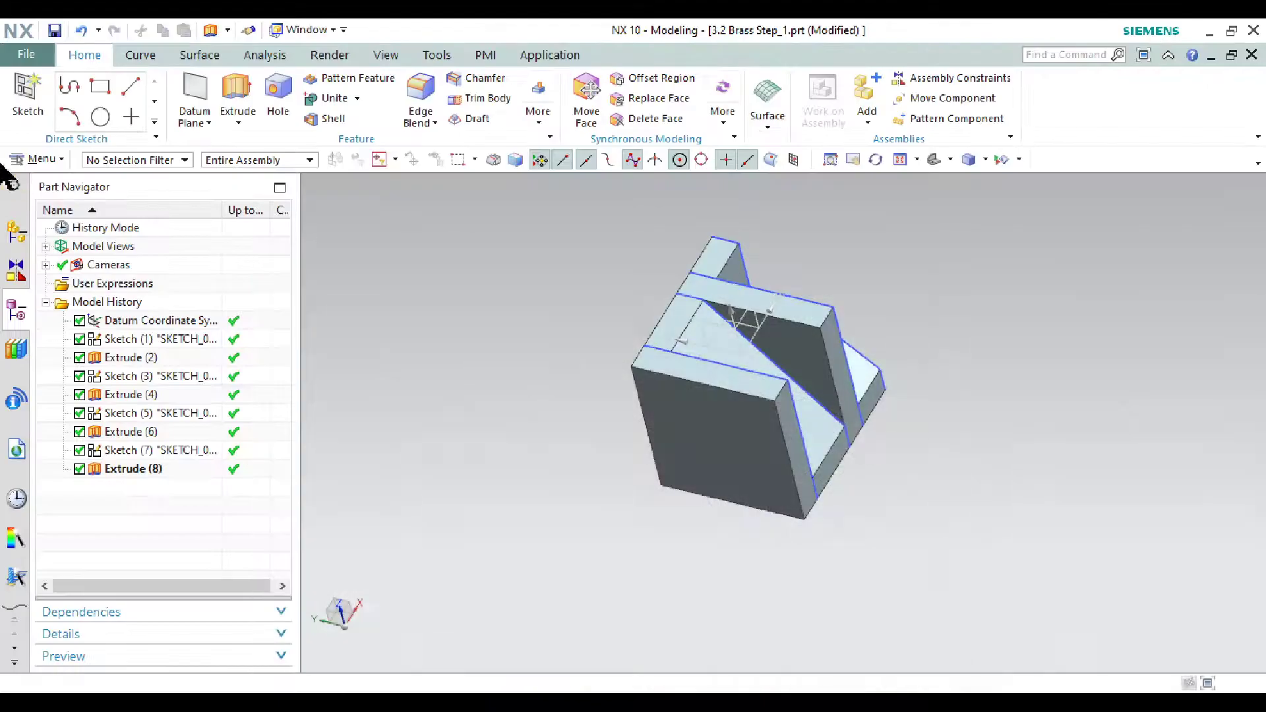
pyautogui.click(702, 414)
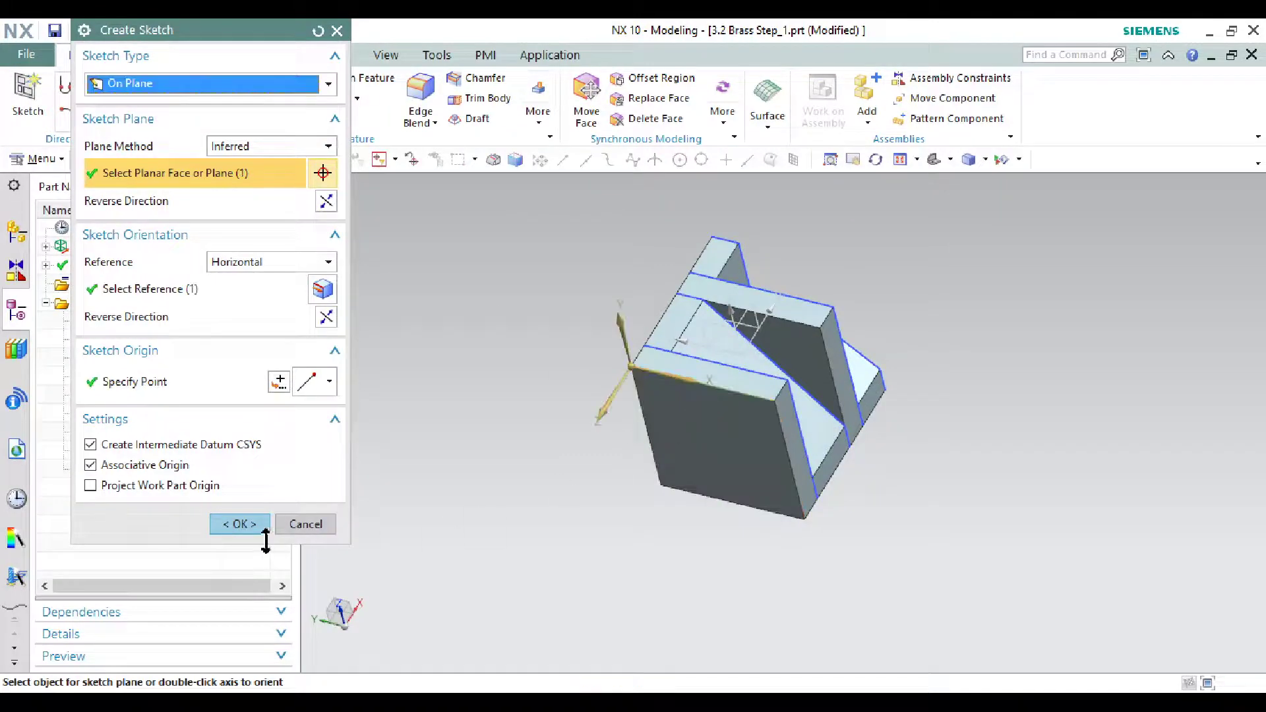
pyautogui.click(241, 524)
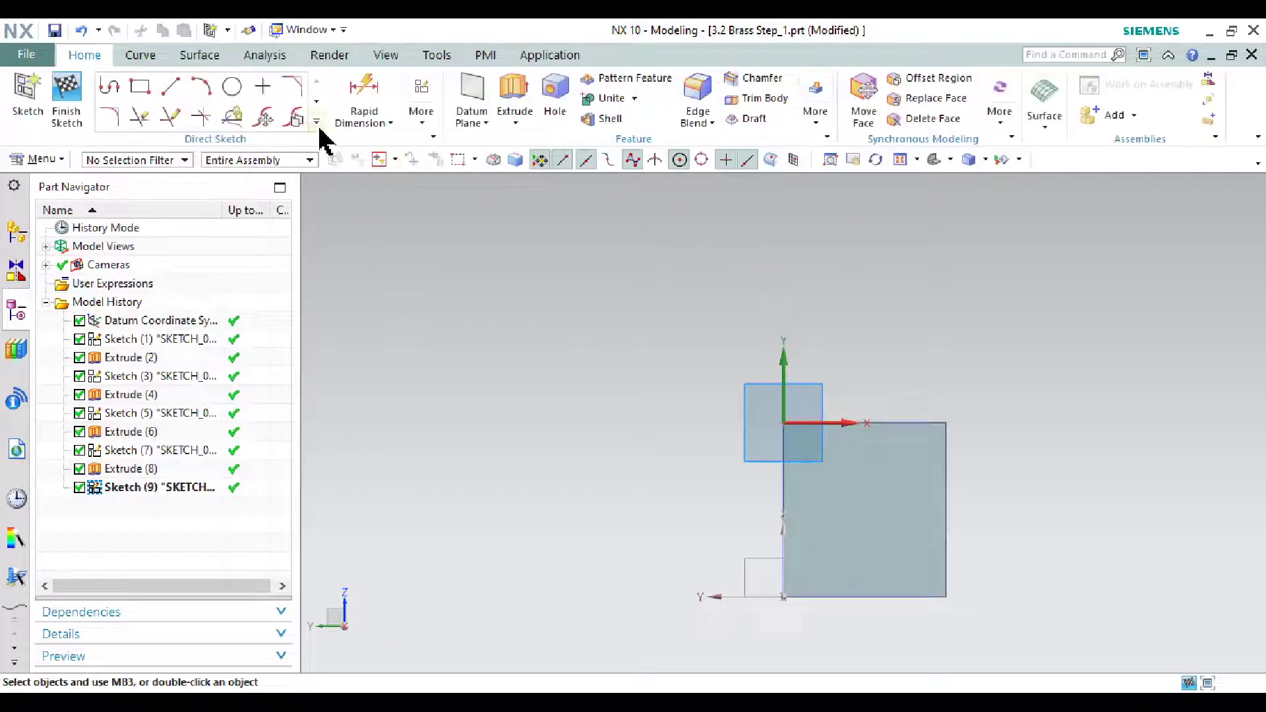
# Project the seven outline edges of the opposite stepped end block into the sketch with Project Curve, and finish the sketch
pyautogui.click(319, 125)
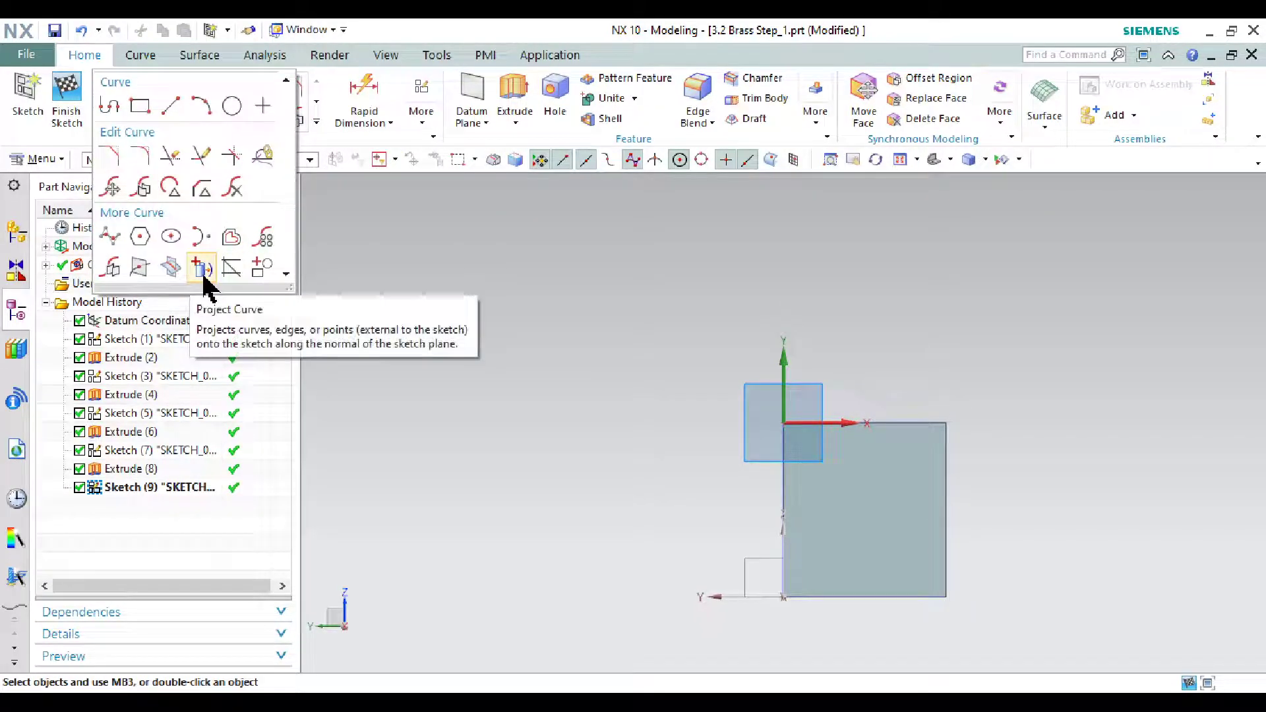
pyautogui.click(202, 267)
pyautogui.moveTo(579, 331); pyautogui.dragTo(451, 356, button='middle')
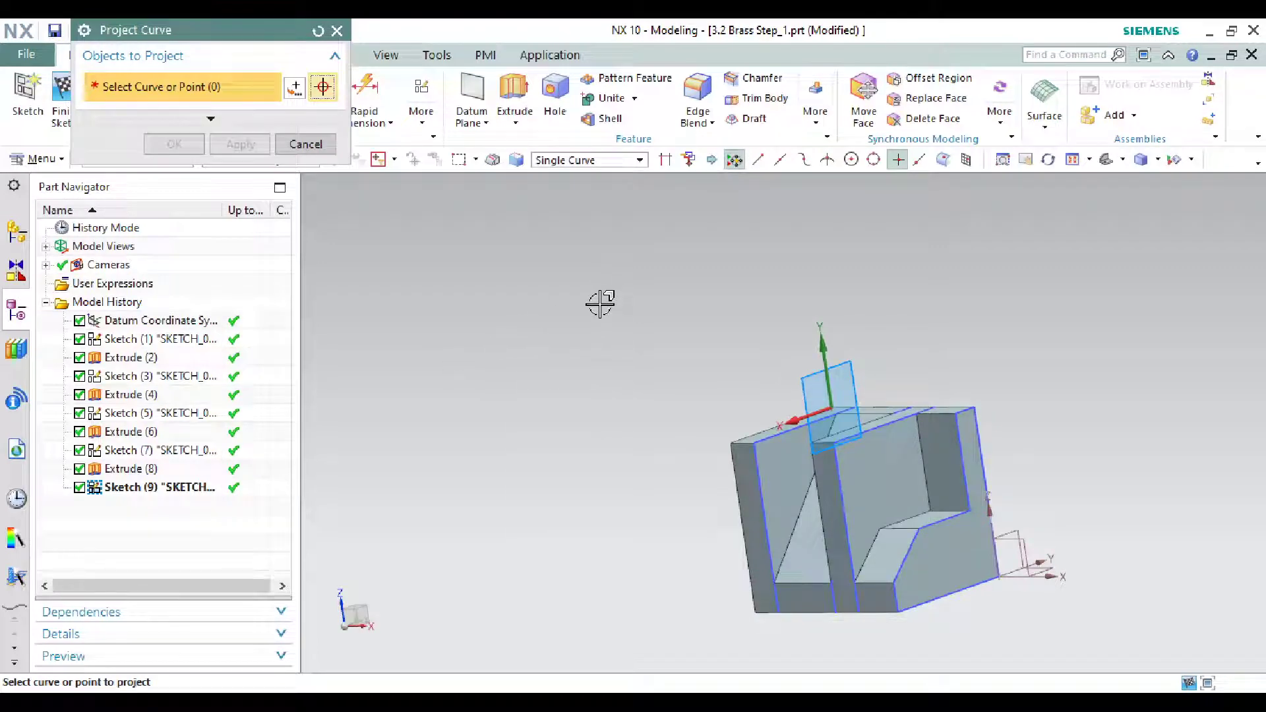
pyautogui.moveTo(612, 303)
pyautogui.mouseDown(button='middle')
pyautogui.moveTo(675, 297)
pyautogui.moveTo(611, 306)
pyautogui.moveTo(629, 322)
pyautogui.mouseUp(button='middle')
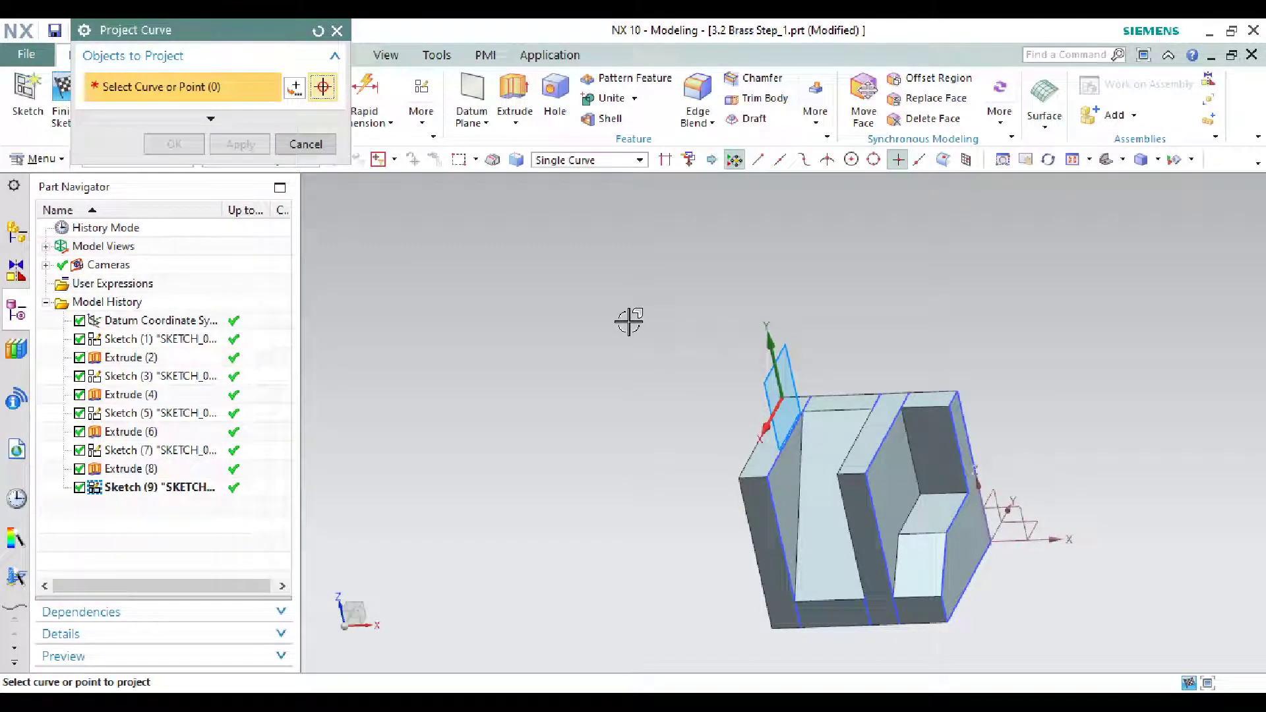
pyautogui.scroll(3, 950, 429)
pyautogui.click(953, 428)
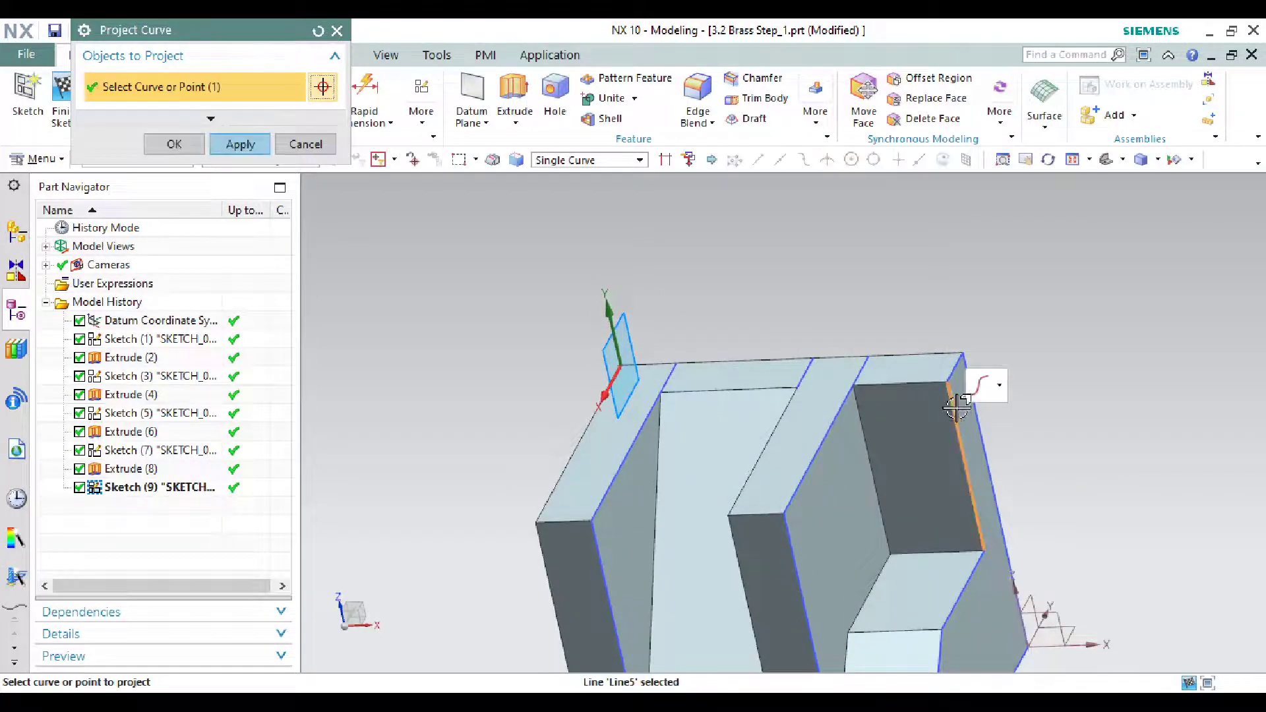
pyautogui.click(956, 364)
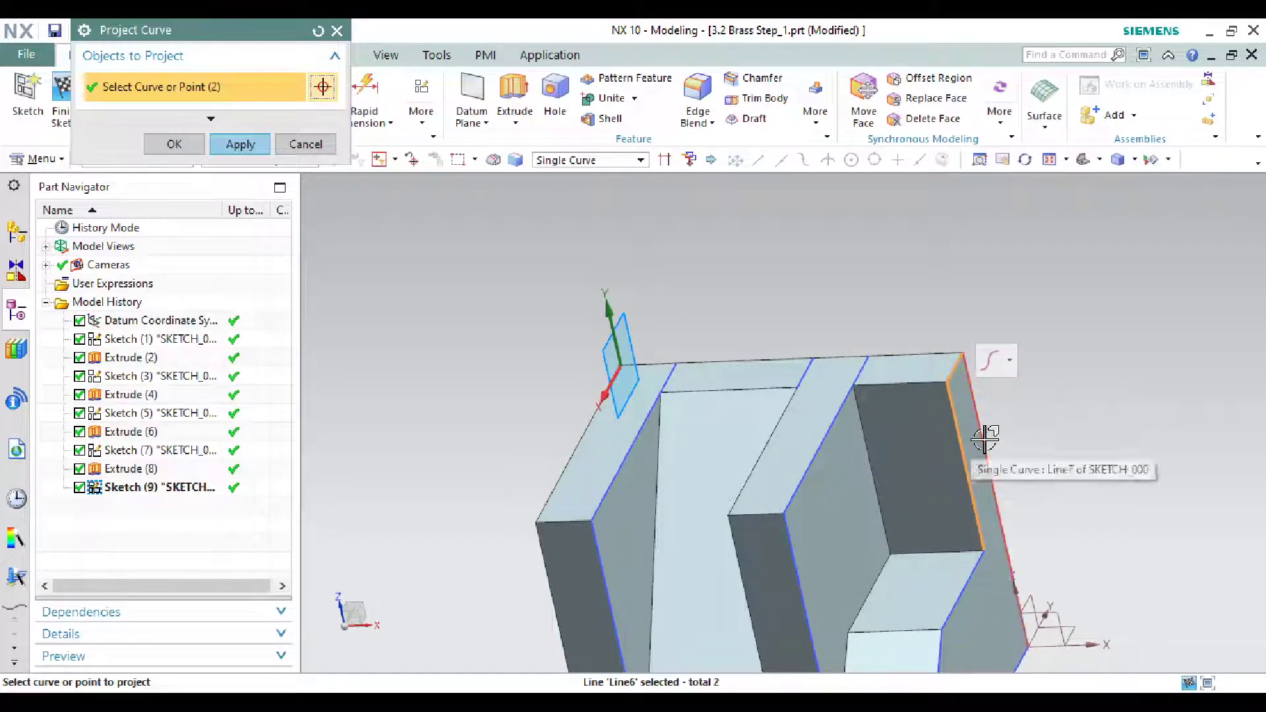
pyautogui.click(987, 438)
pyautogui.scroll(-3, 986, 461)
pyautogui.scroll(2, 987, 503)
pyautogui.click(983, 506)
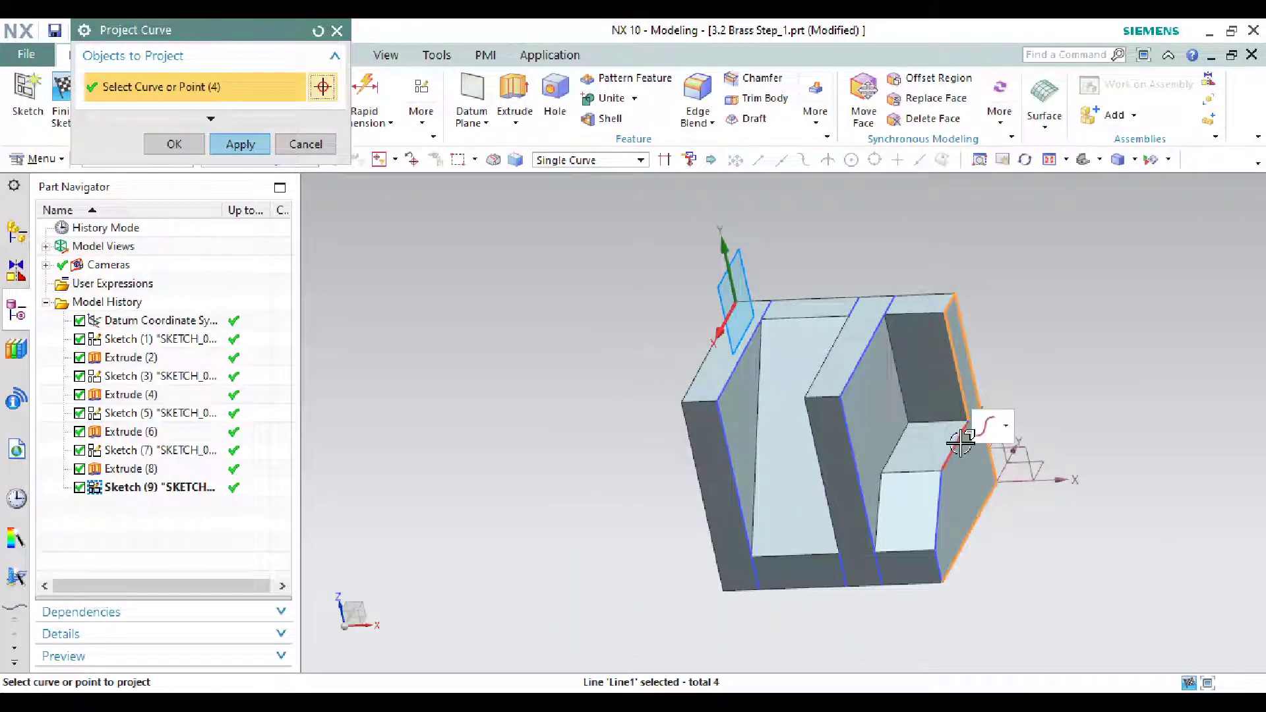
pyautogui.click(955, 446)
pyautogui.click(939, 503)
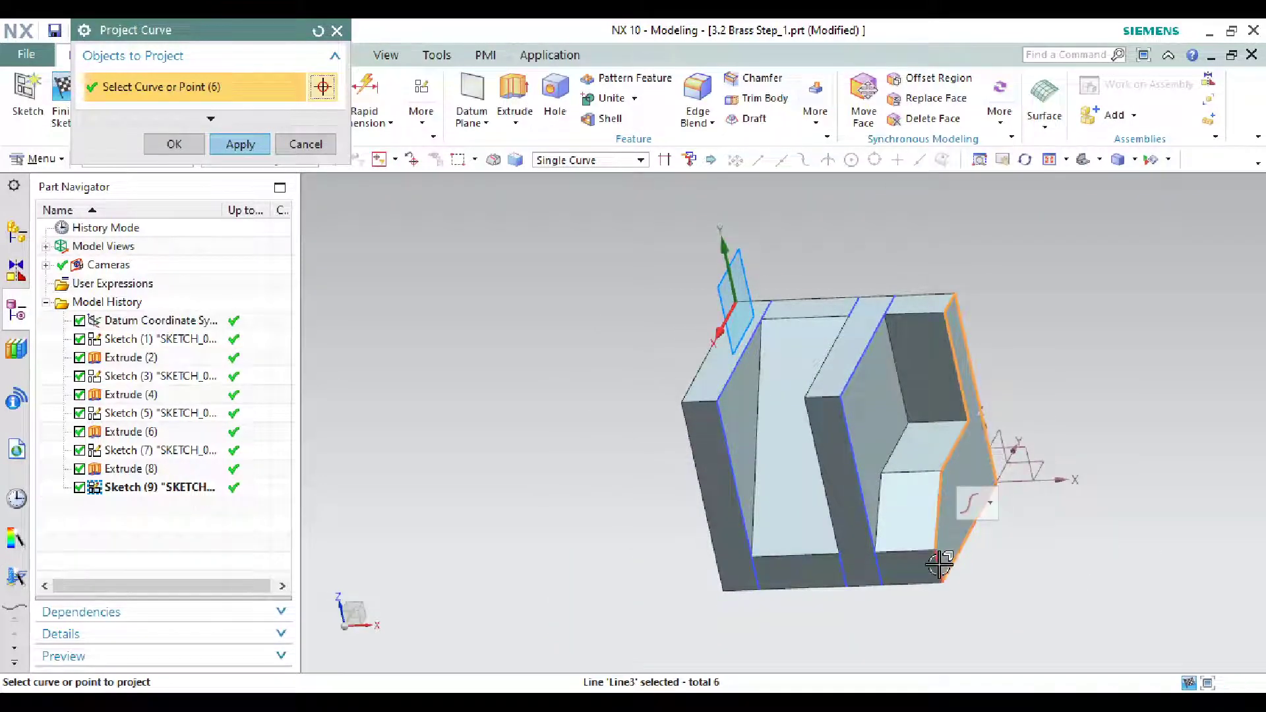
pyautogui.click(938, 562)
pyautogui.click(254, 145)
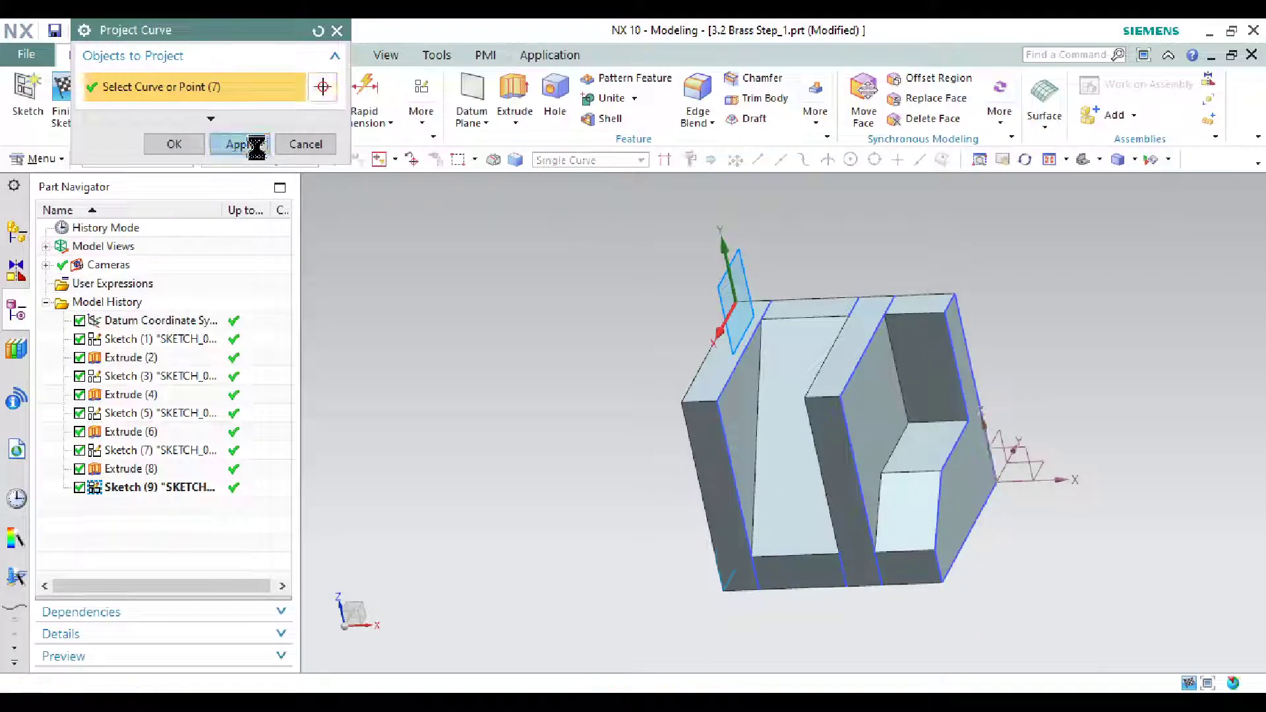
pyautogui.moveTo(593, 331); pyautogui.dragTo(652, 329, button='middle')
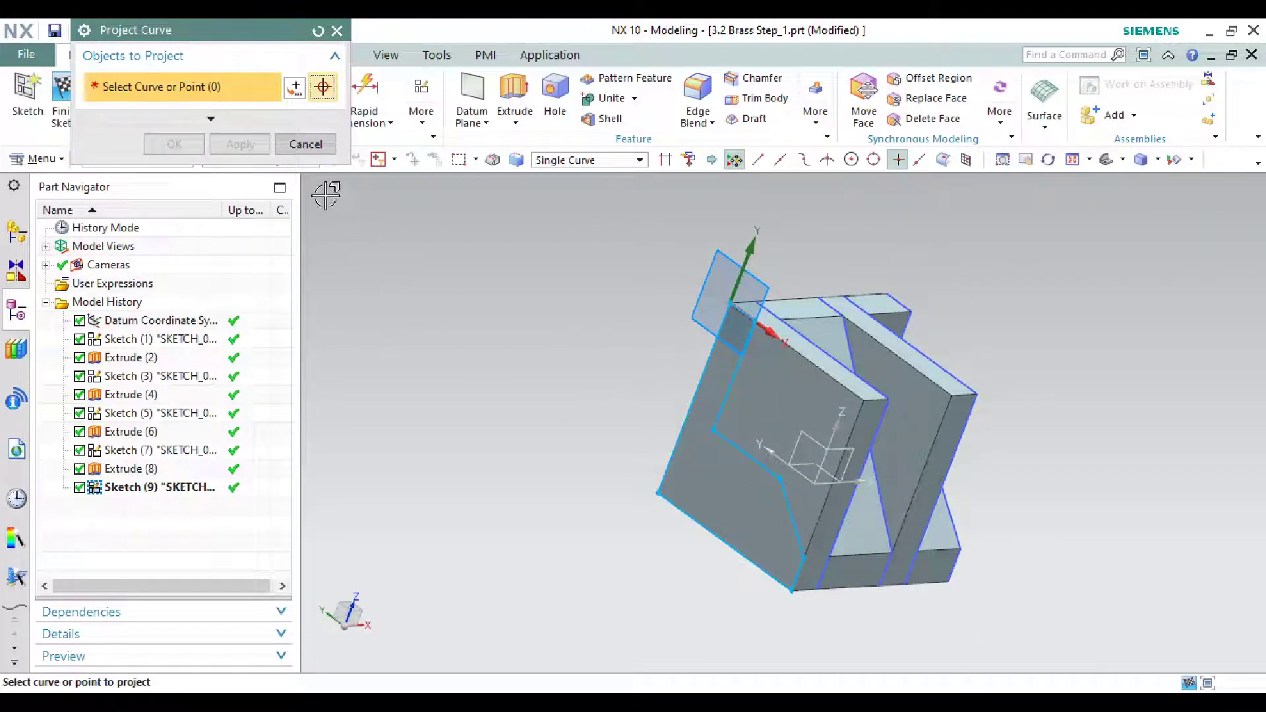
pyautogui.click(306, 143)
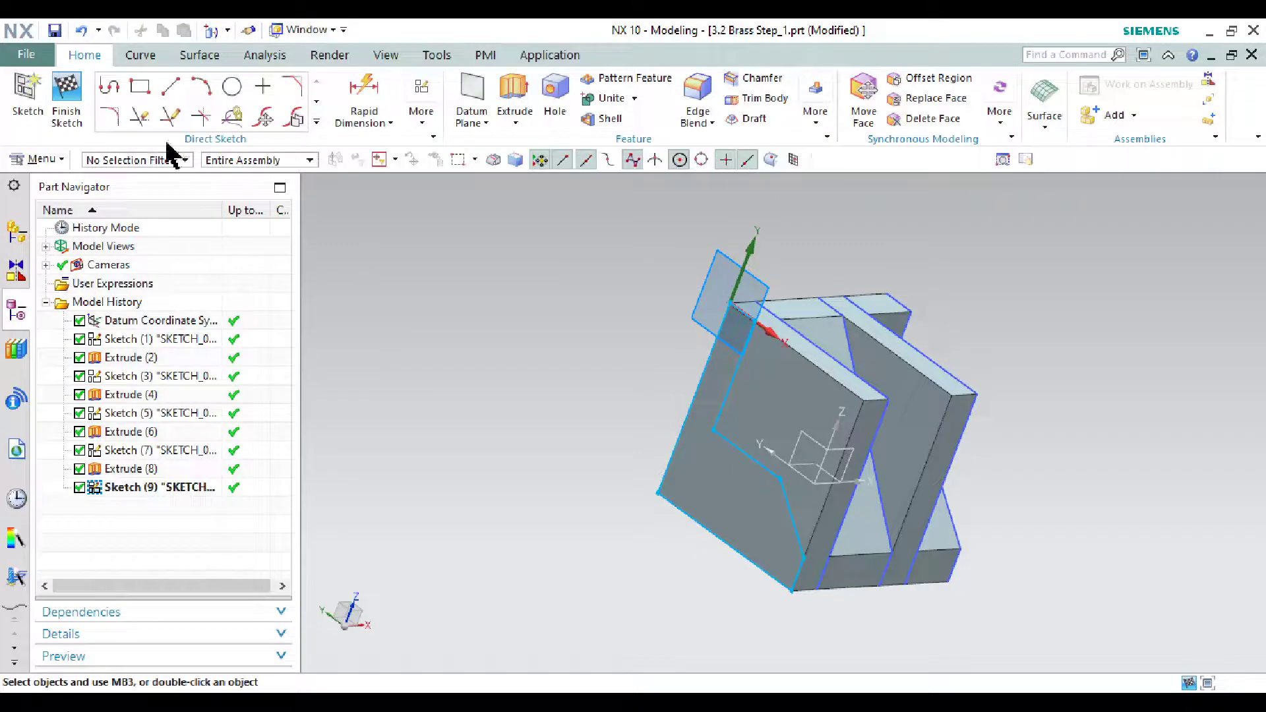
pyautogui.click(72, 112)
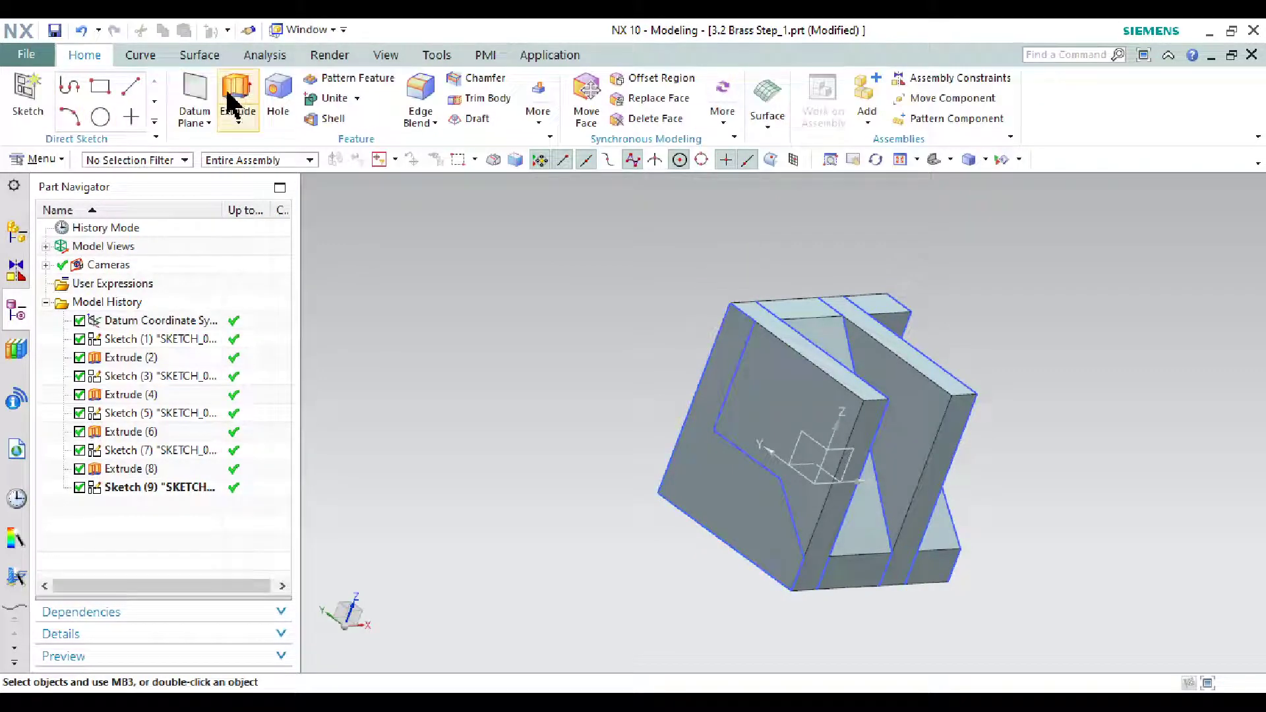
# Extrude the projected stepped profile 22 mm outward from the second plate and unite it with the body, consulting the drawing
pyautogui.click(234, 102)
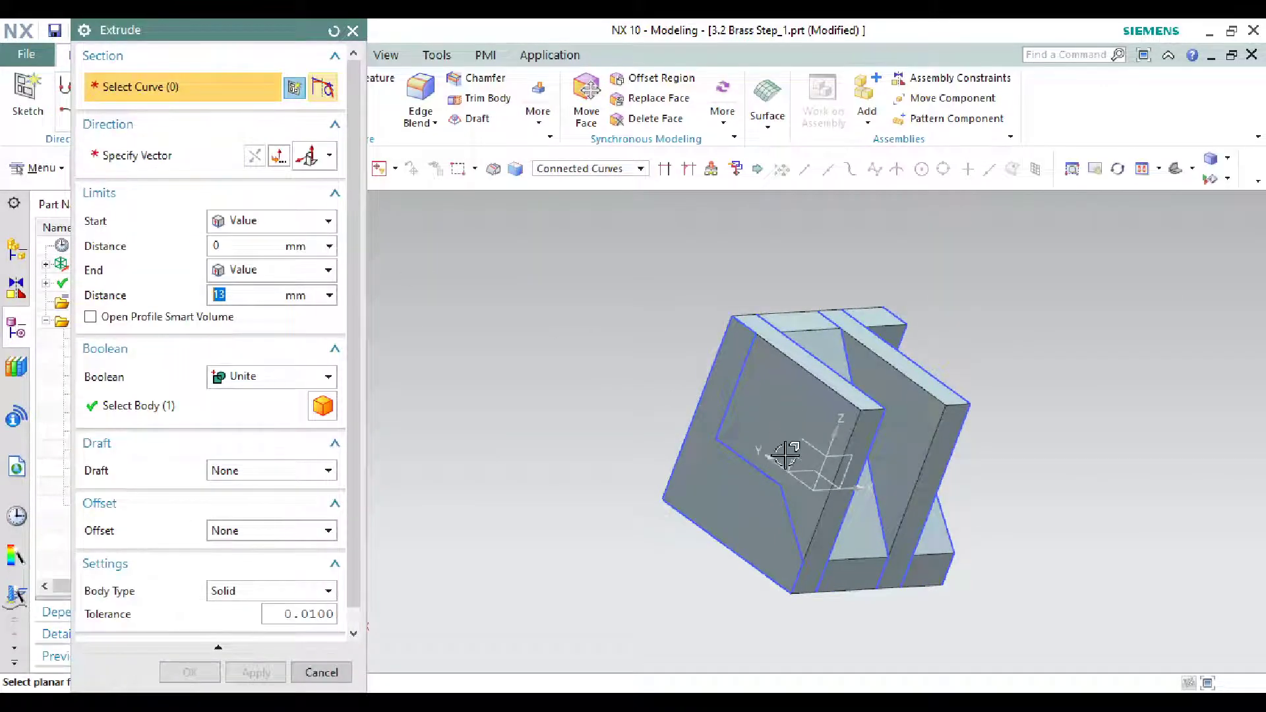
pyautogui.click(744, 460)
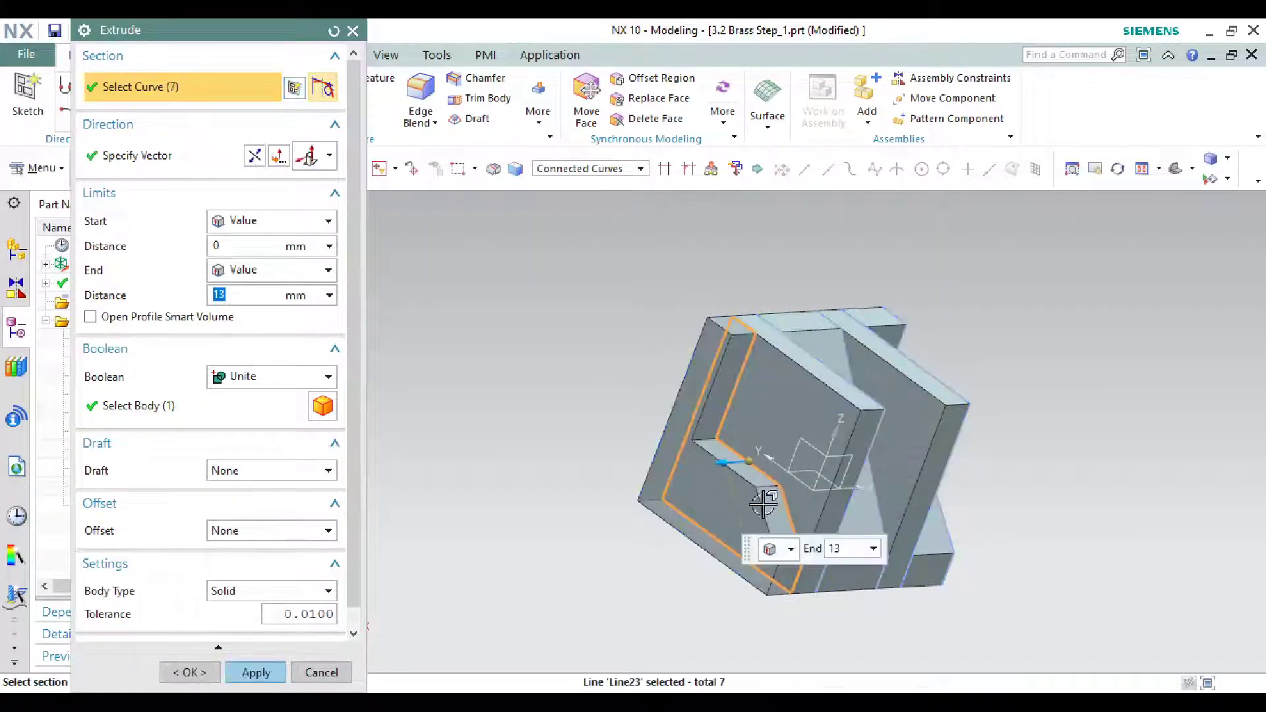
pyautogui.moveTo(764, 504); pyautogui.dragTo(724, 487, button='middle')
pyautogui.click(843, 702)
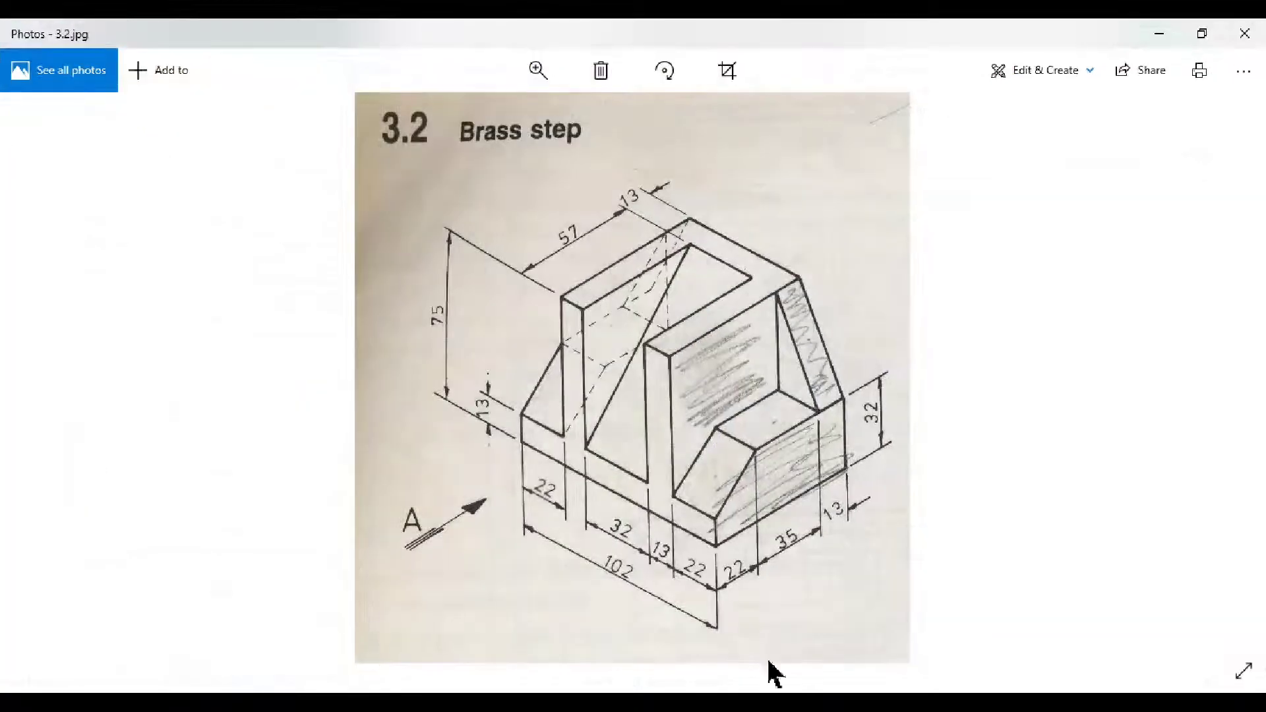
pyautogui.click(1159, 33)
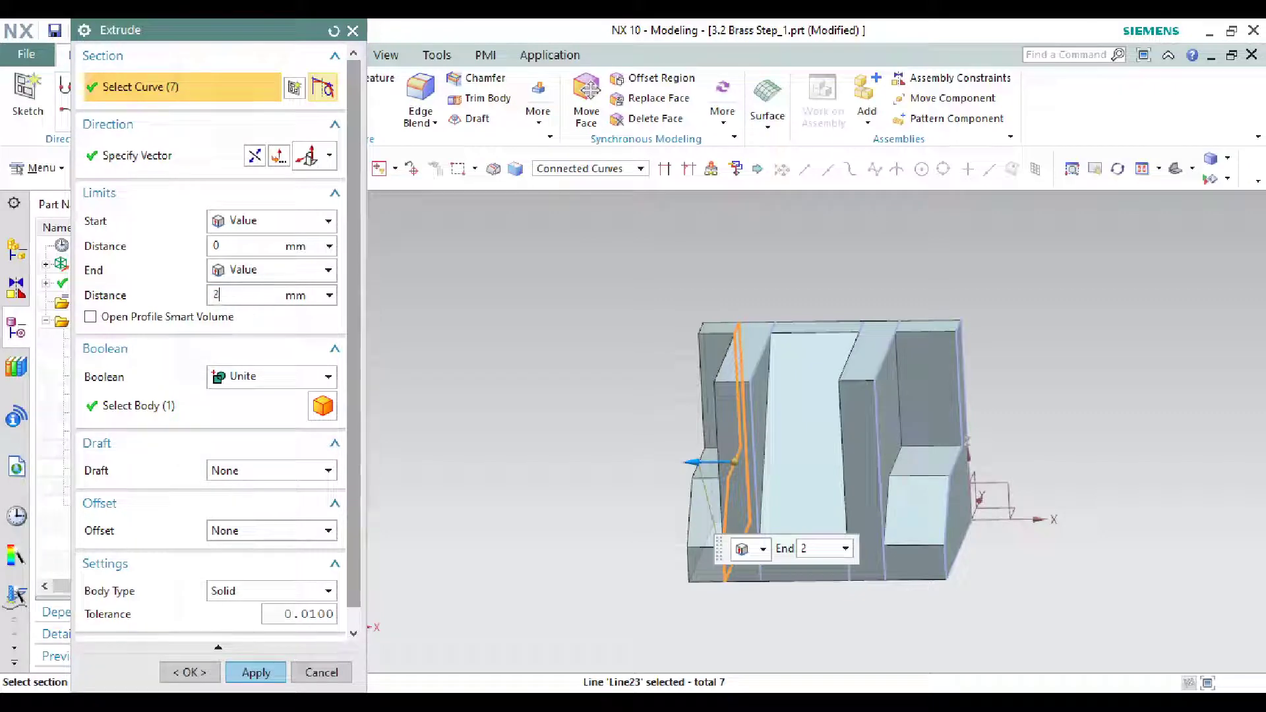
pyautogui.write('2')
pyautogui.click(276, 679)
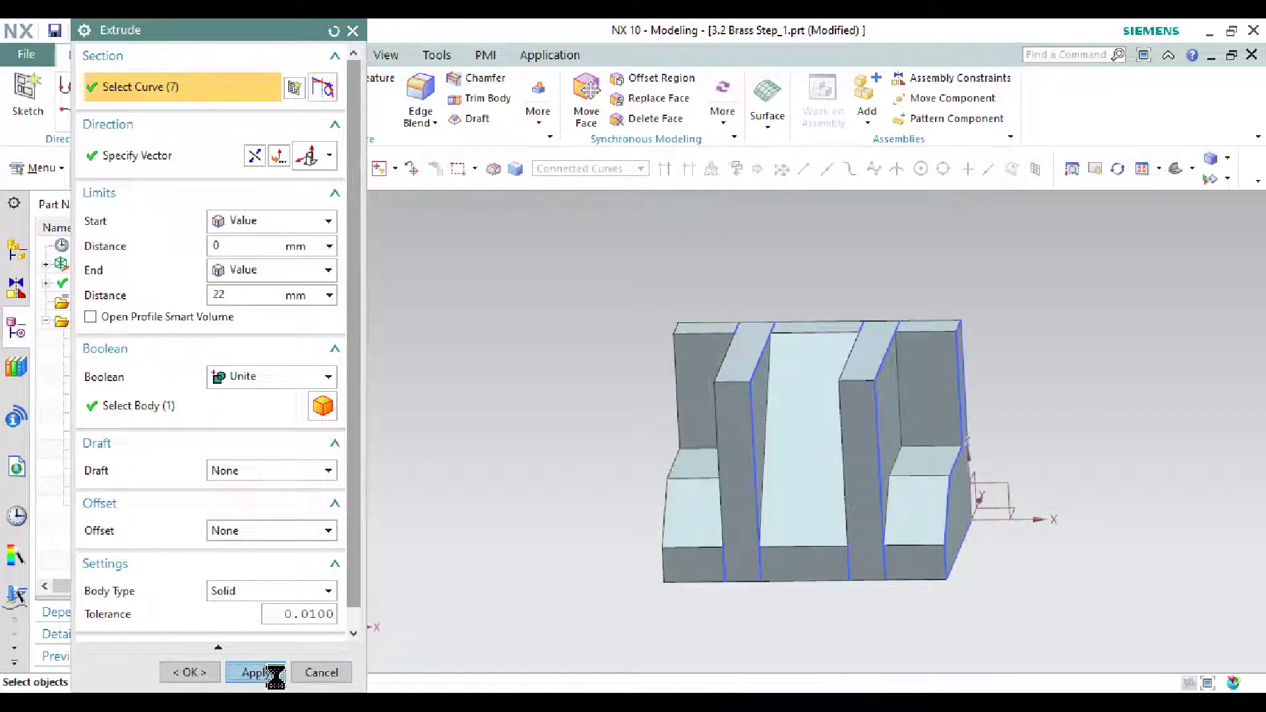
pyautogui.click(321, 673)
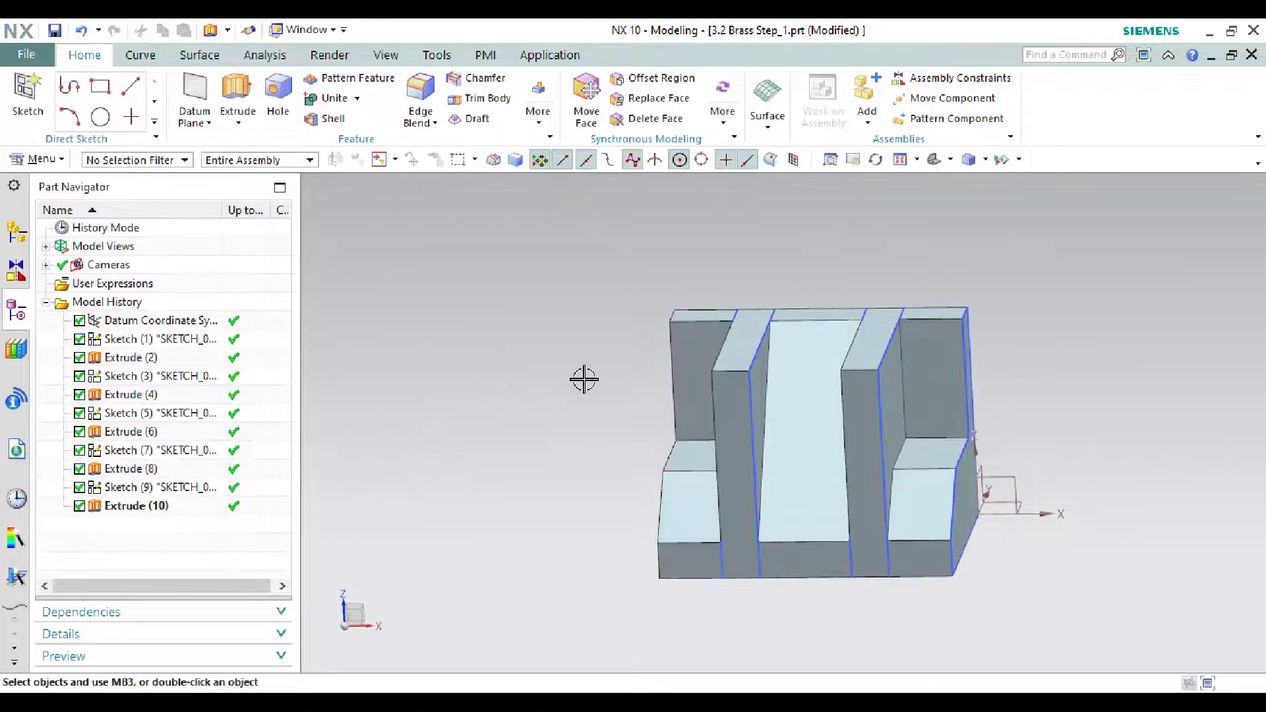
# Check the drawing in Photos and create a new sketch on the back wall's front face, above the first stepped end block
pyautogui.moveTo(585, 376); pyautogui.dragTo(585, 430, button='middle')
pyautogui.hotkey('alt', 'Tab')
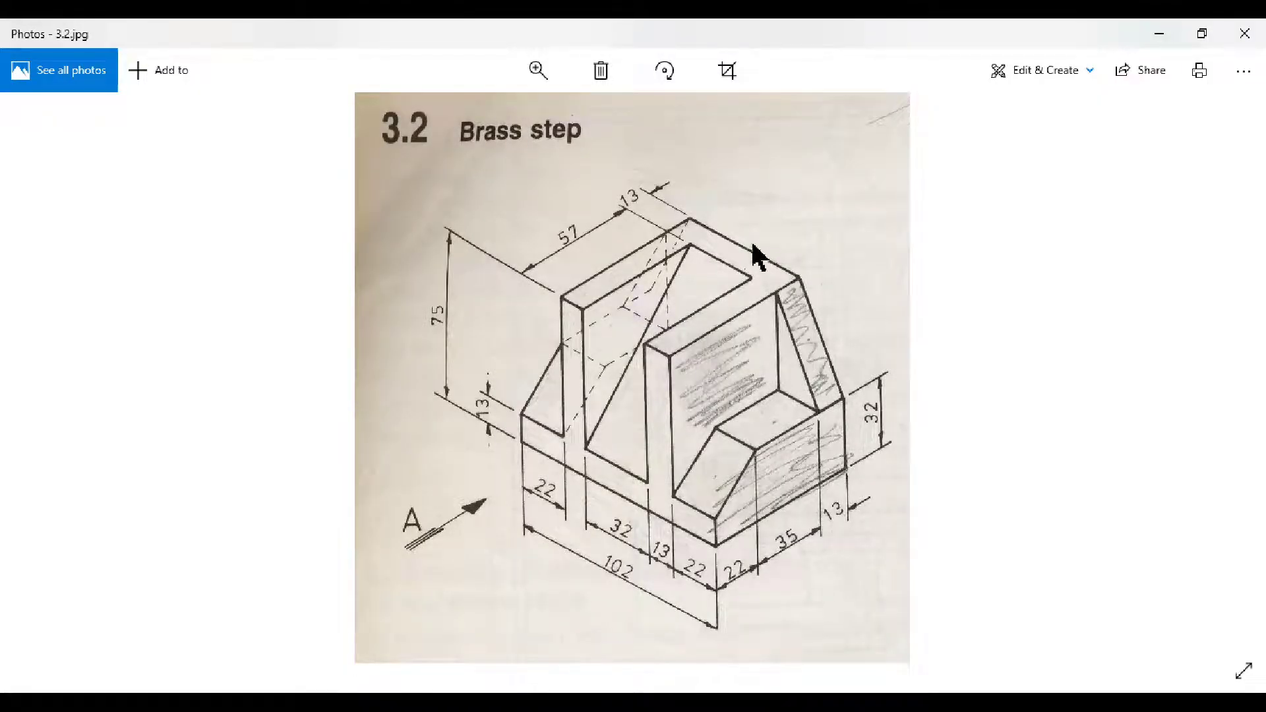
pyautogui.click(1159, 33)
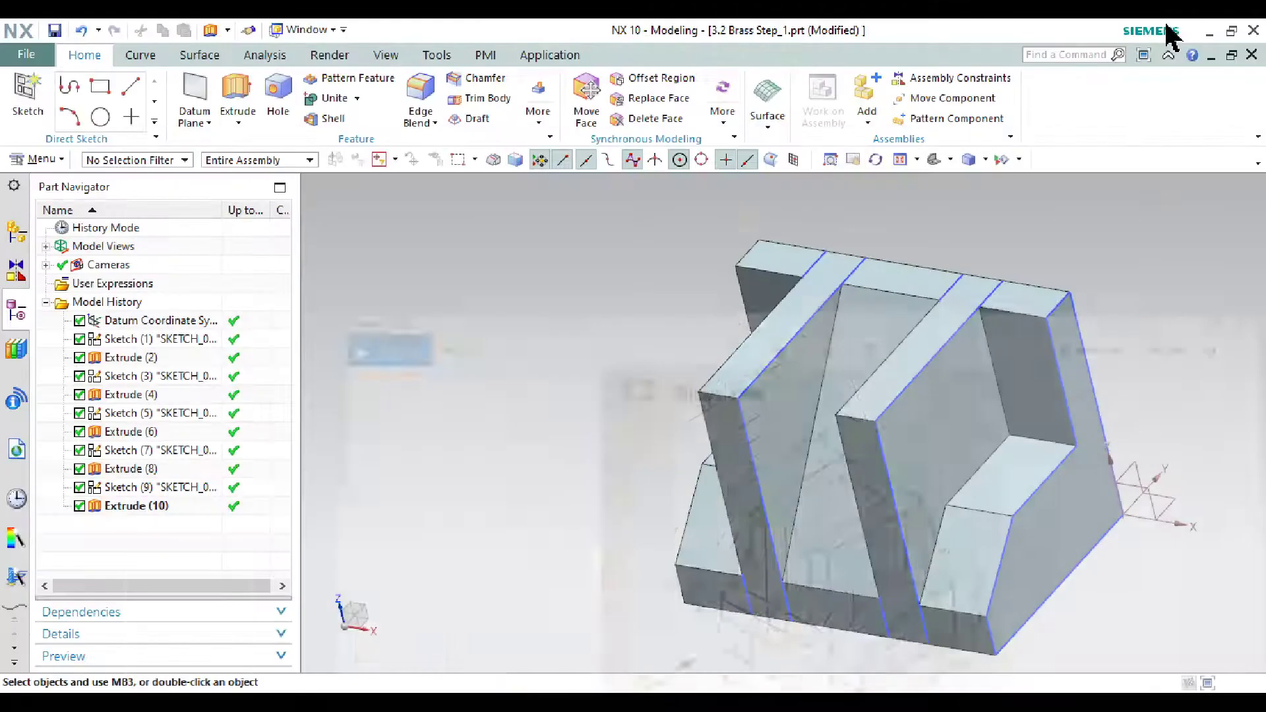
pyautogui.click(18, 92)
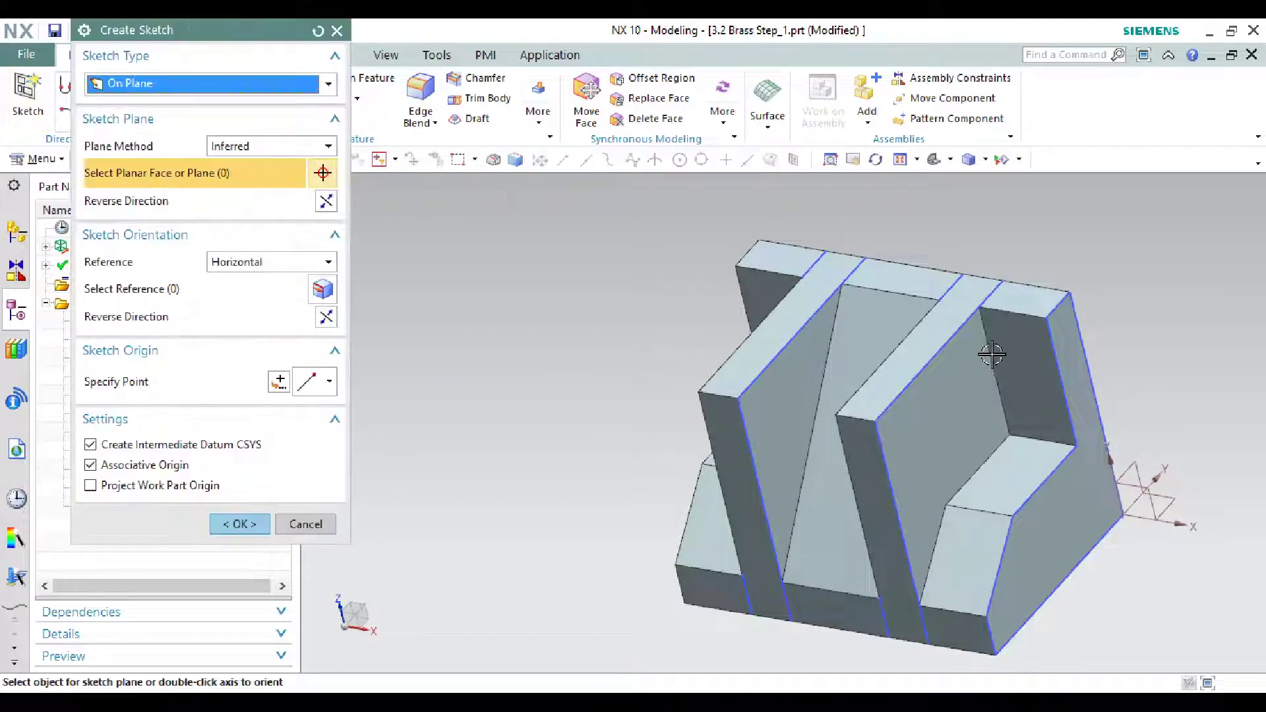
pyautogui.click(1038, 365)
pyautogui.click(242, 525)
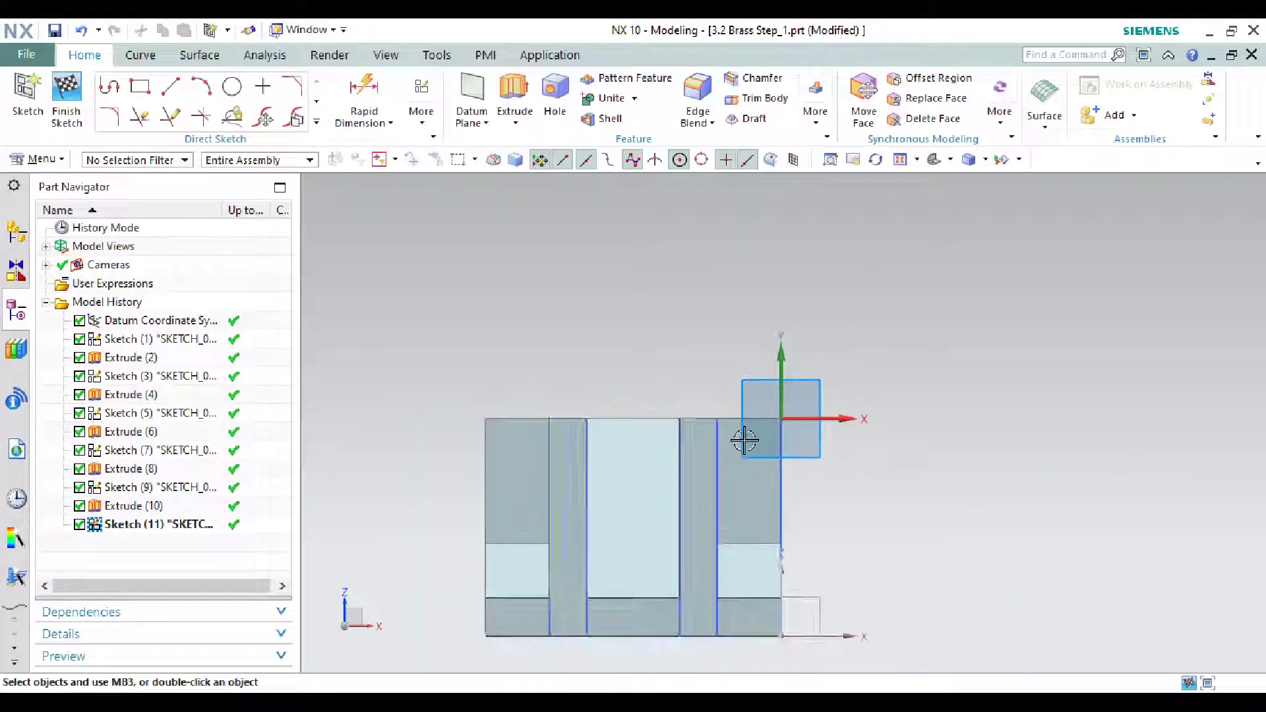
# Draw a closed right triangle from the upright plate's top corner to the step's outer corner and the wall's upper outer corner, and finish the sketch
pyautogui.scroll(1, 730, 453)
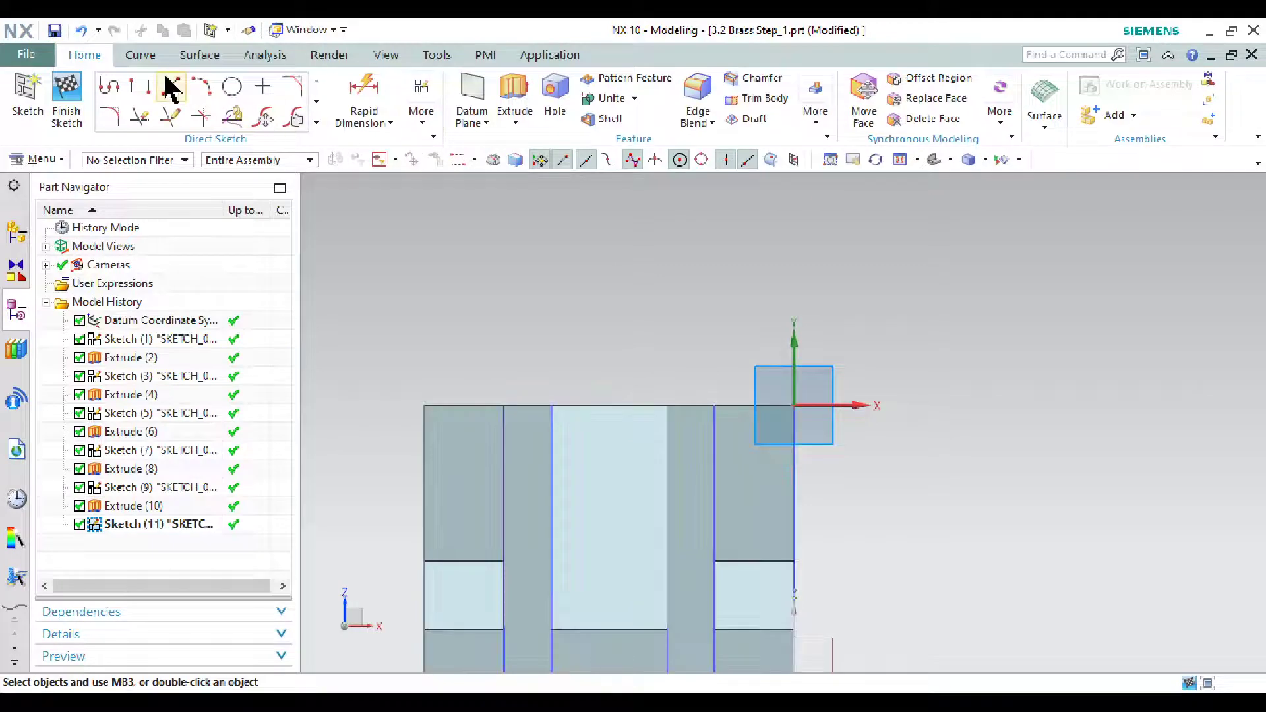
pyautogui.click(107, 99)
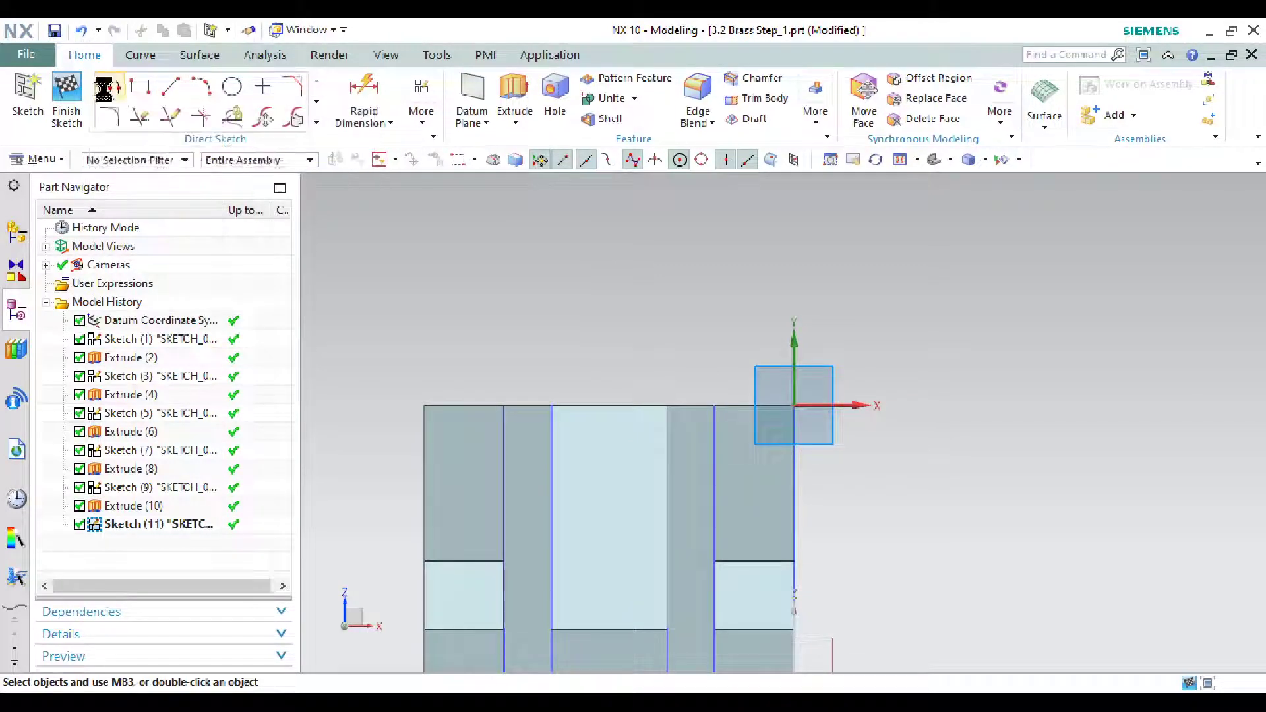
pyautogui.click(715, 406)
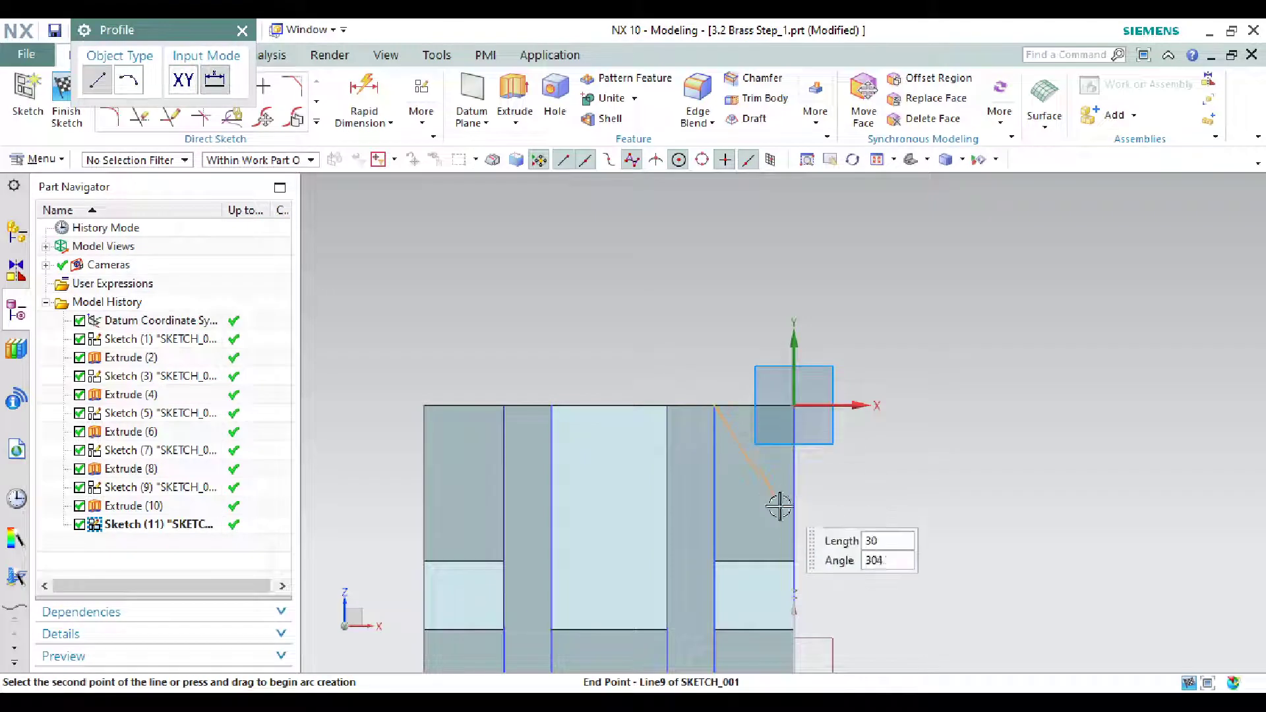
pyautogui.click(793, 560)
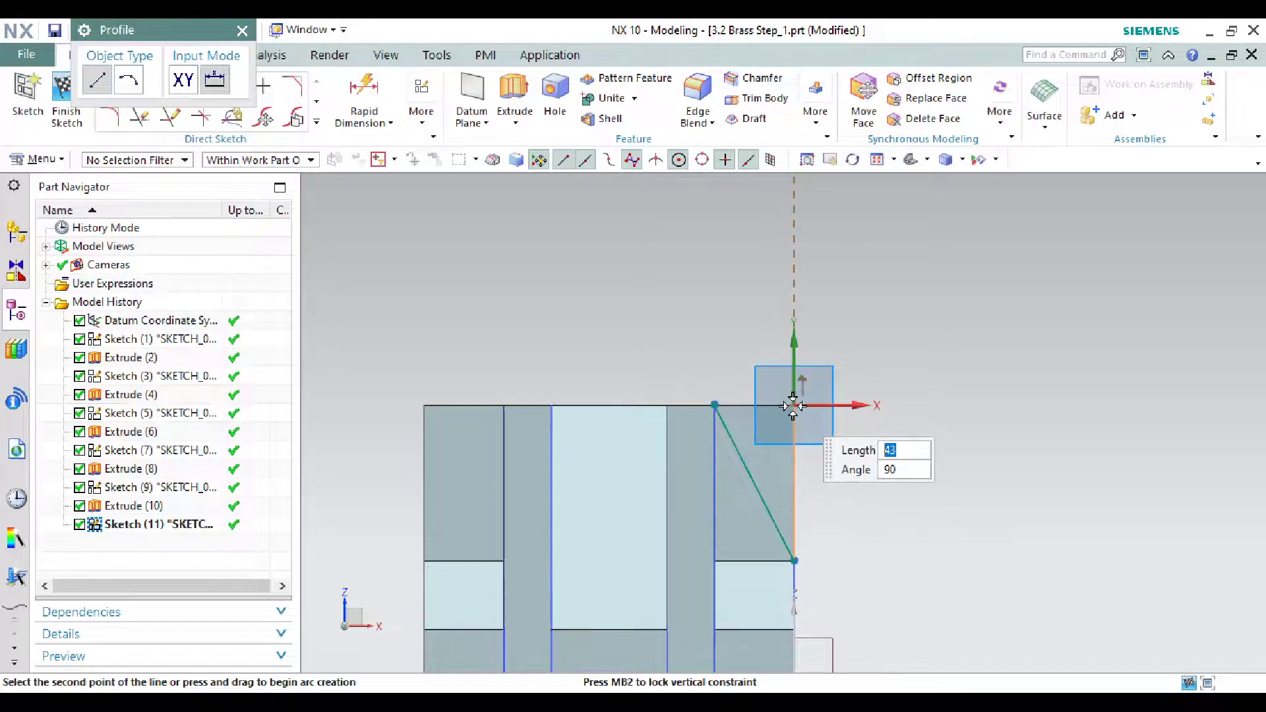
pyautogui.rightClick(720, 276)
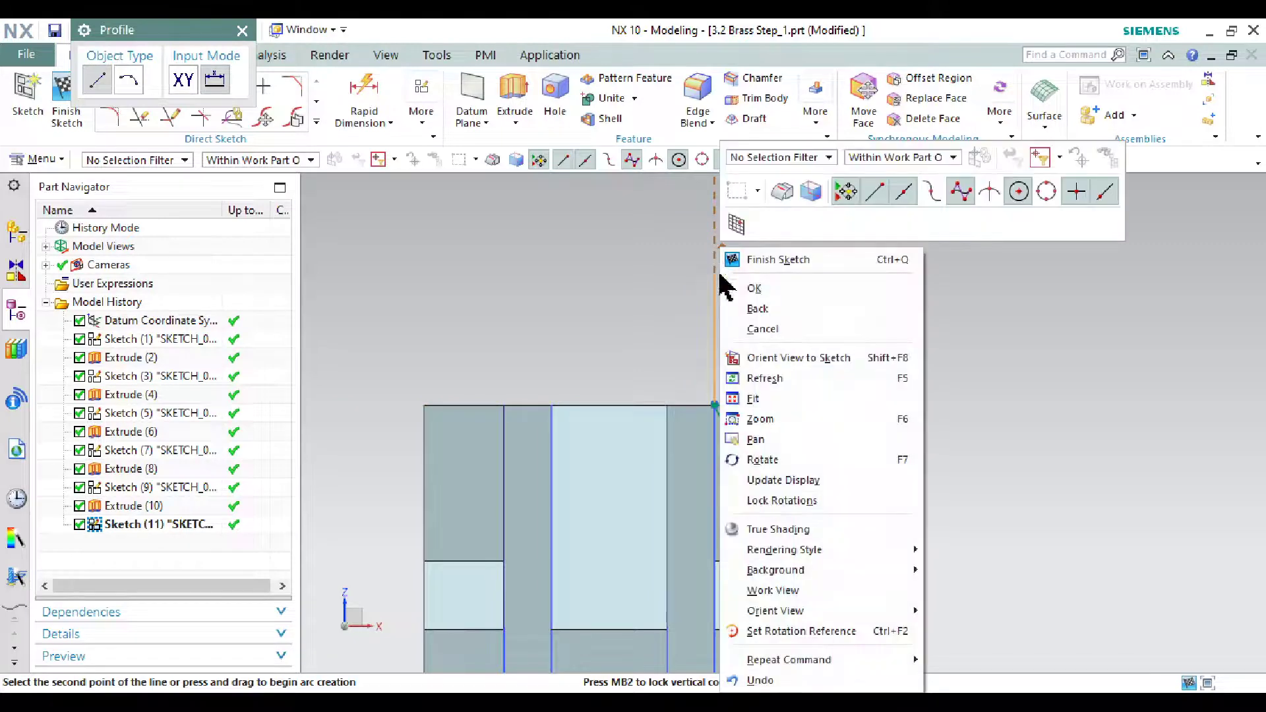
pyautogui.click(754, 289)
pyautogui.scroll(-3, 857, 287)
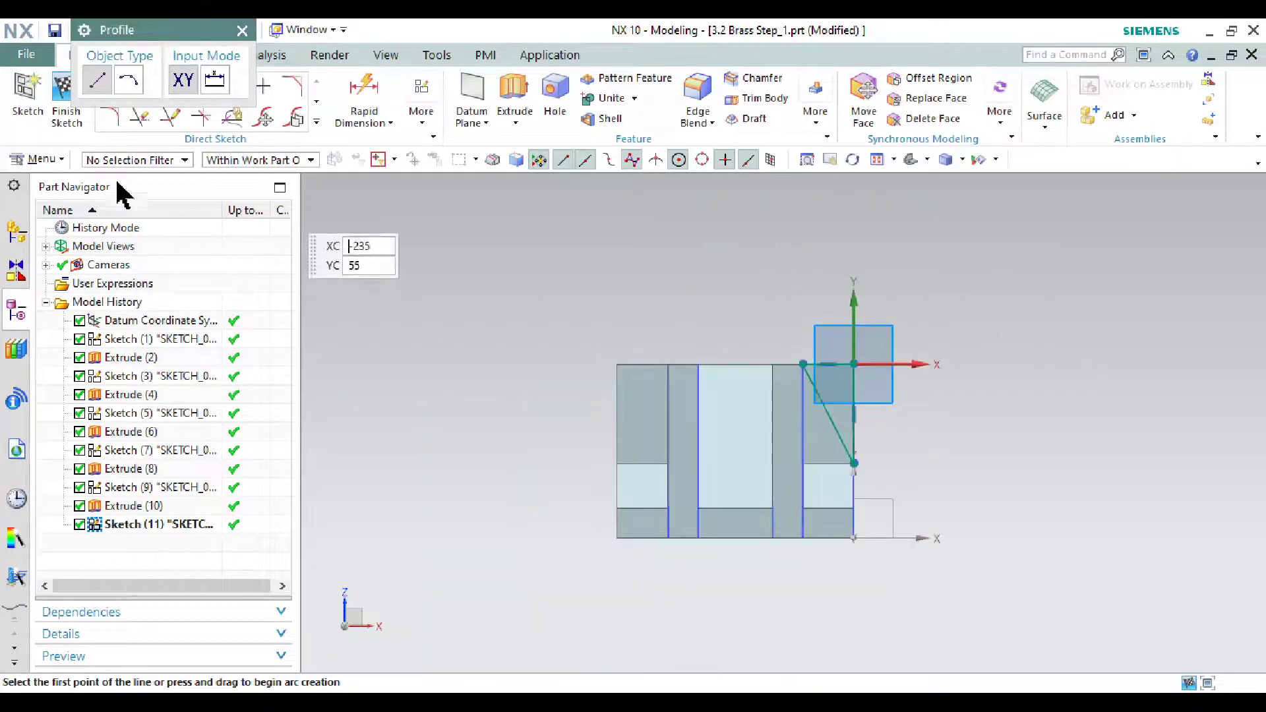
pyautogui.click(64, 99)
# Extrude the triangular sketch 22 mm in the reversed direction through the back wall, subtracting it from the body
pyautogui.moveTo(636, 207); pyautogui.dragTo(588, 242, button='middle')
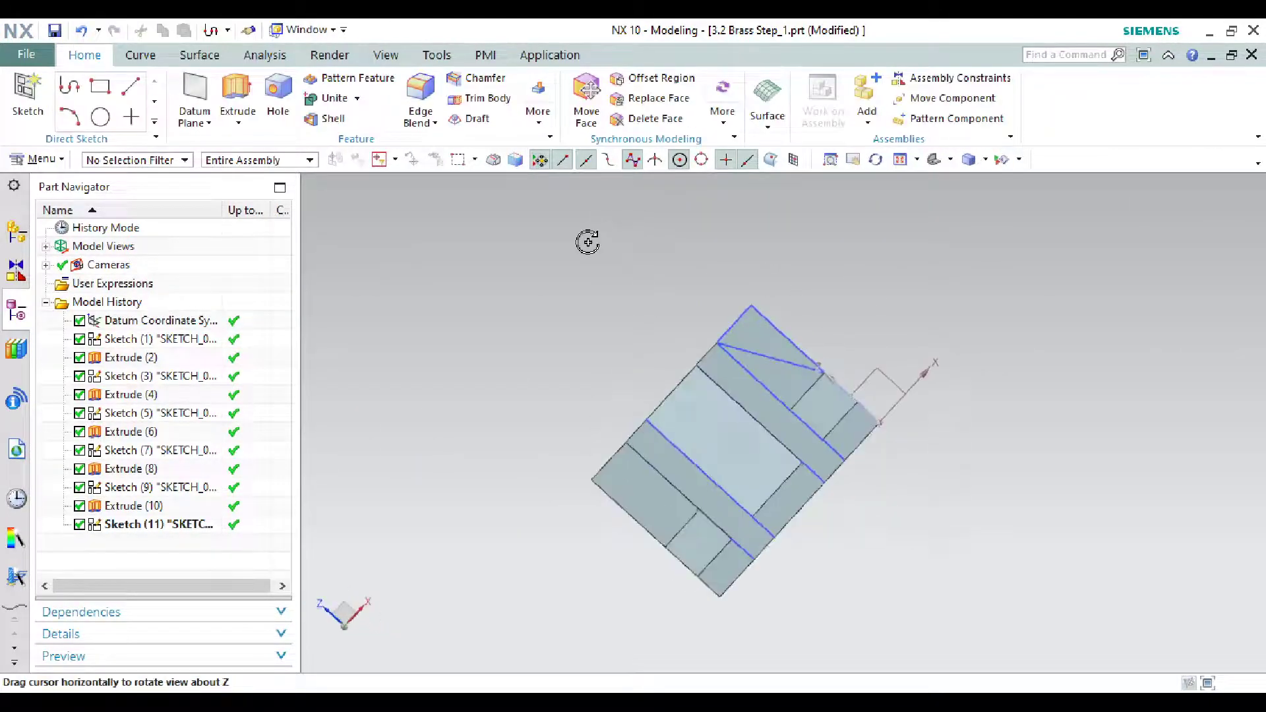
pyautogui.moveTo(798, 260); pyautogui.dragTo(755, 300, button='middle')
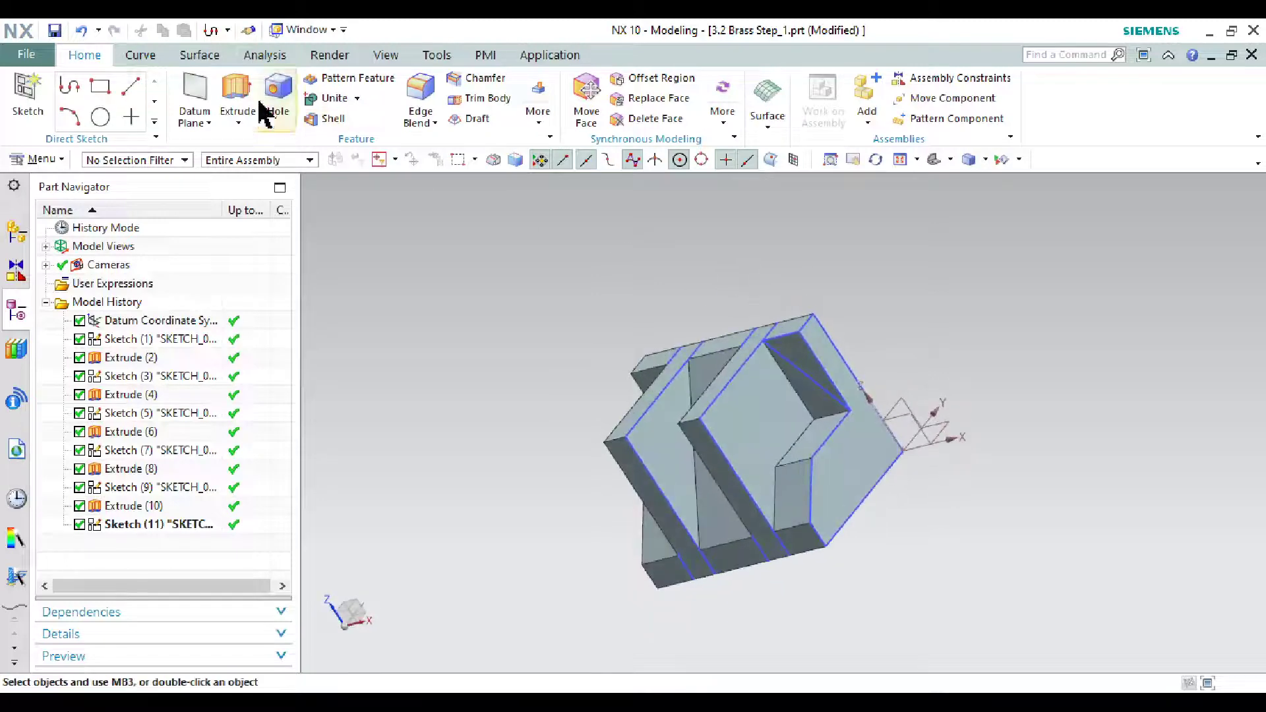
pyautogui.click(235, 95)
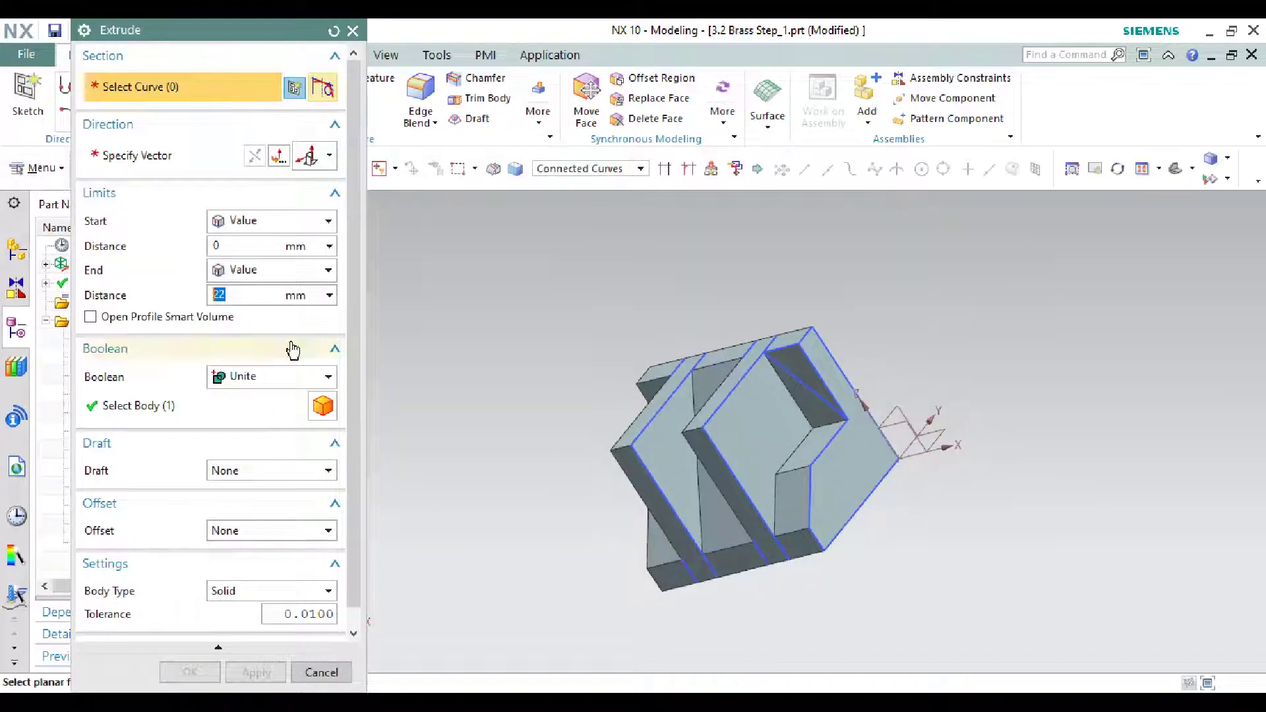
pyautogui.click(310, 380)
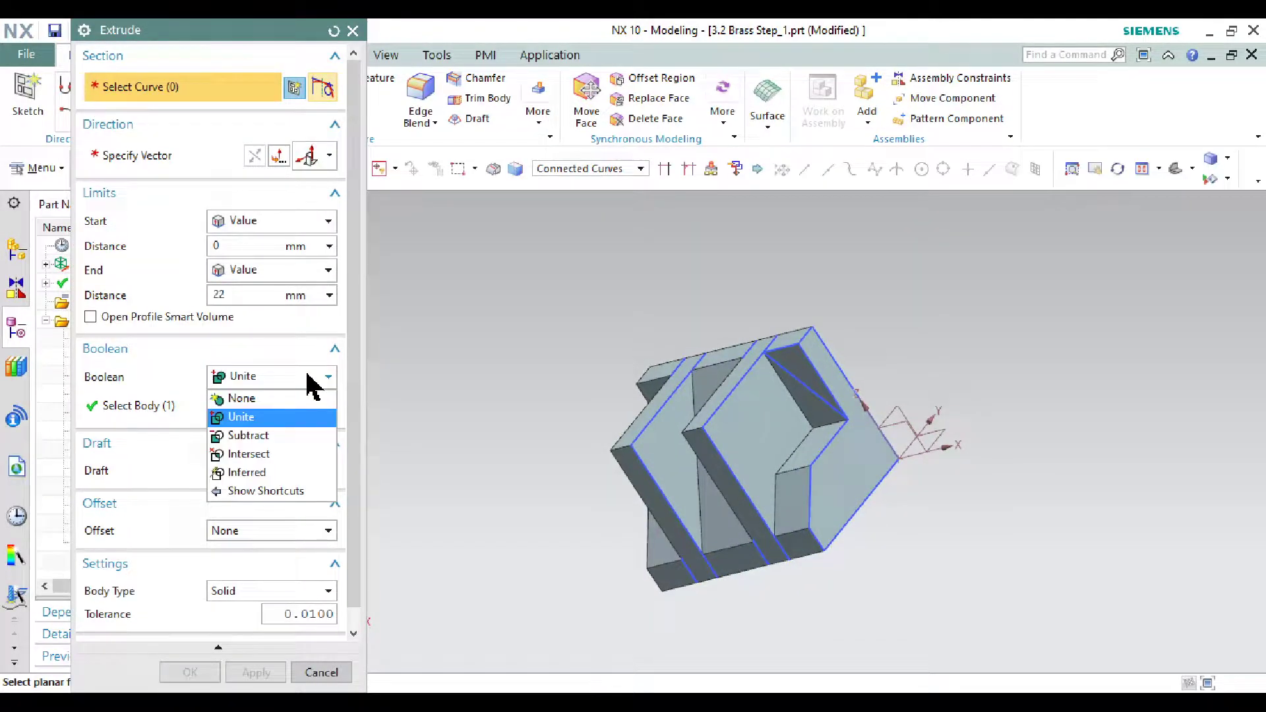
pyautogui.click(315, 436)
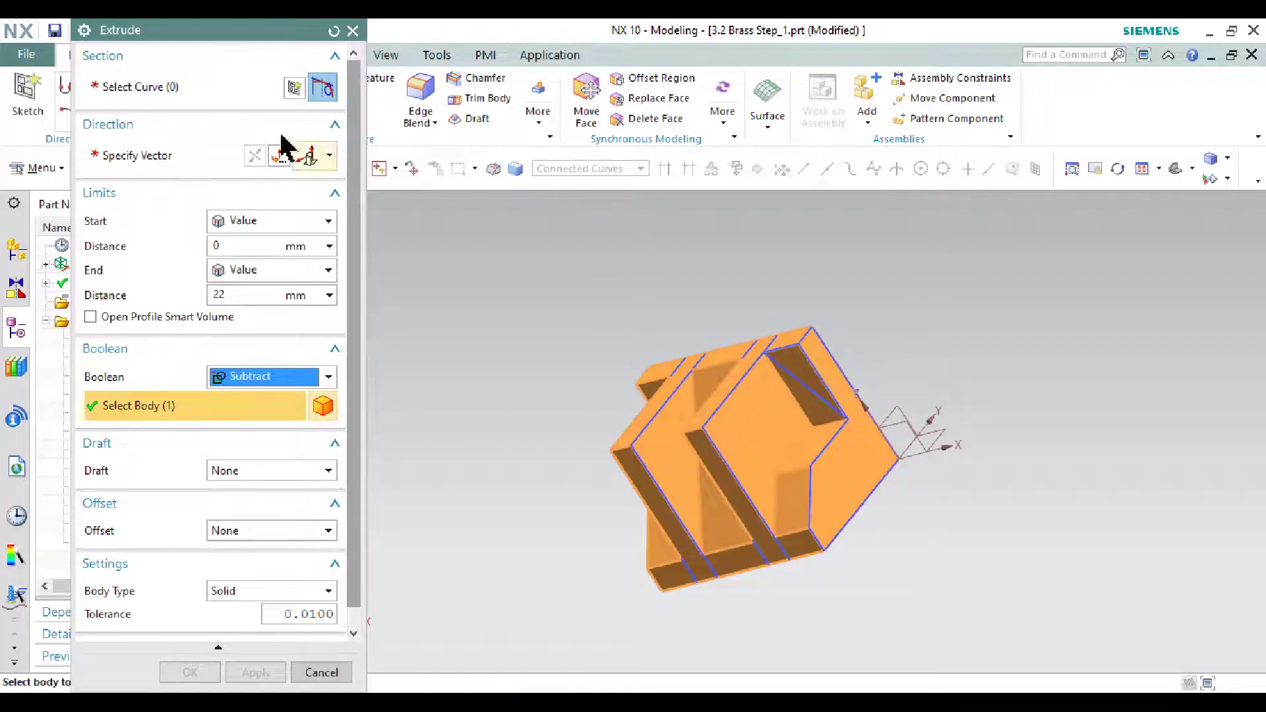
pyautogui.click(142, 87)
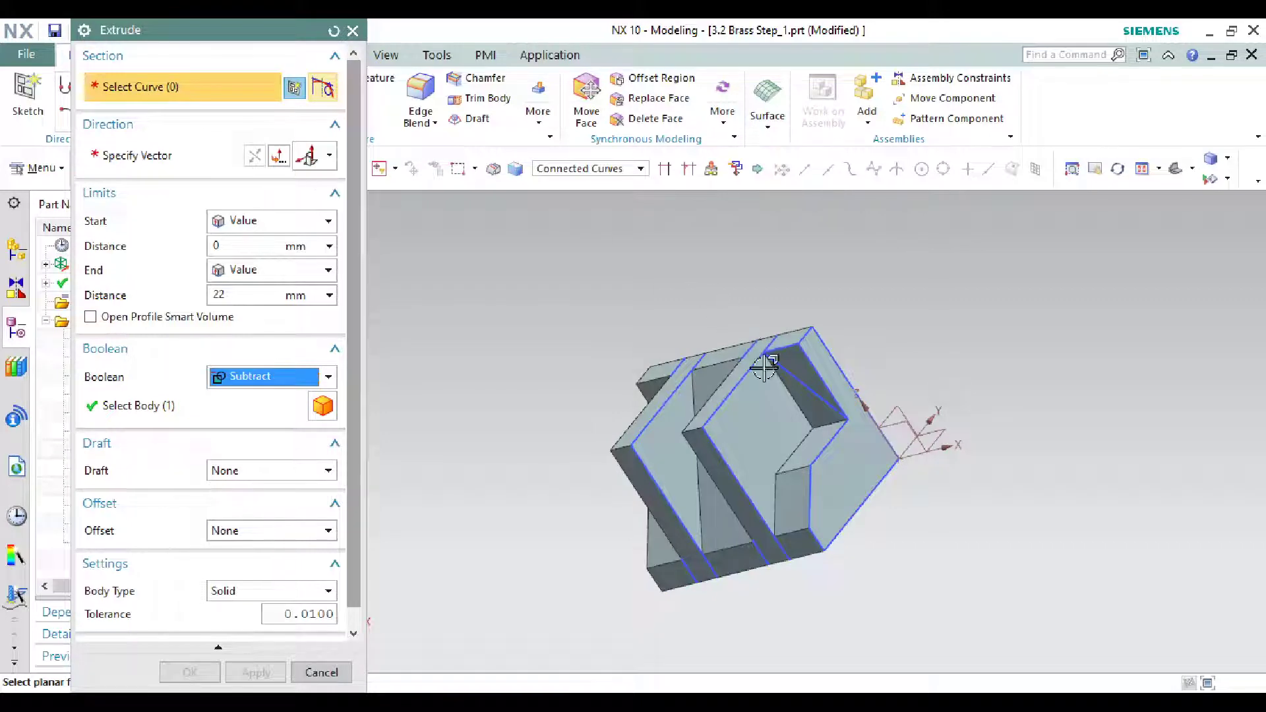
pyautogui.click(802, 387)
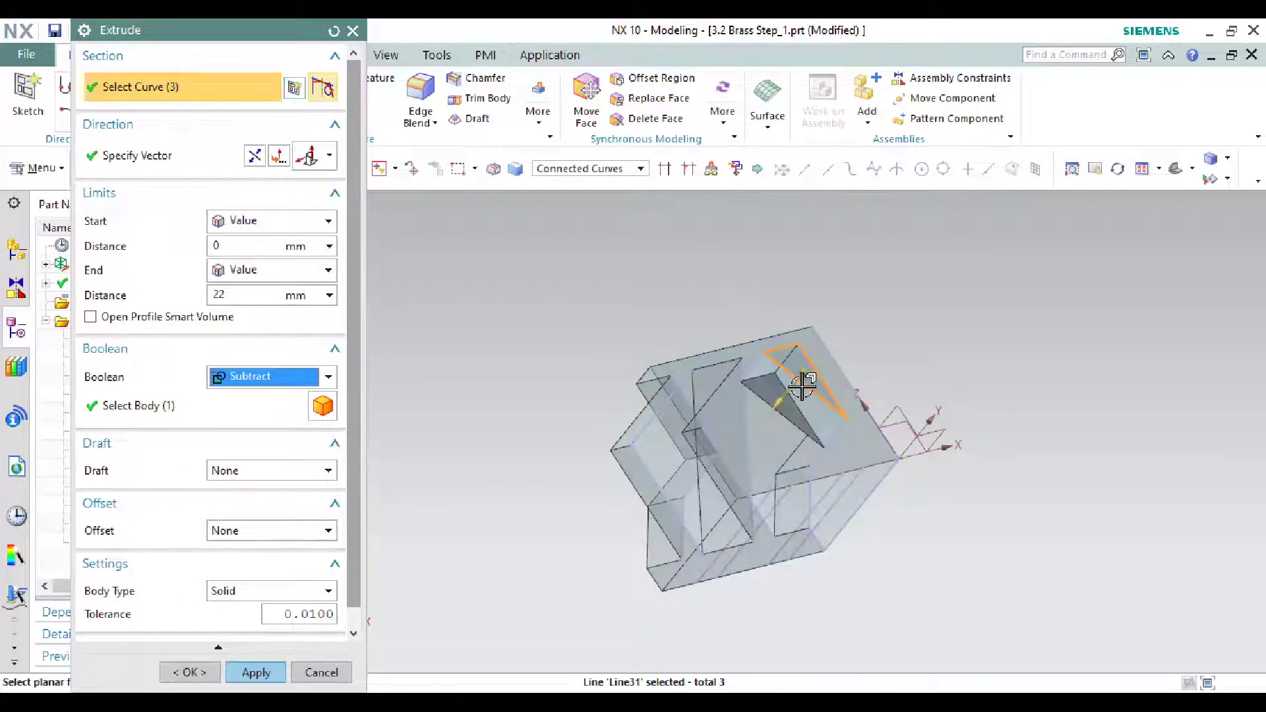
pyautogui.click(255, 160)
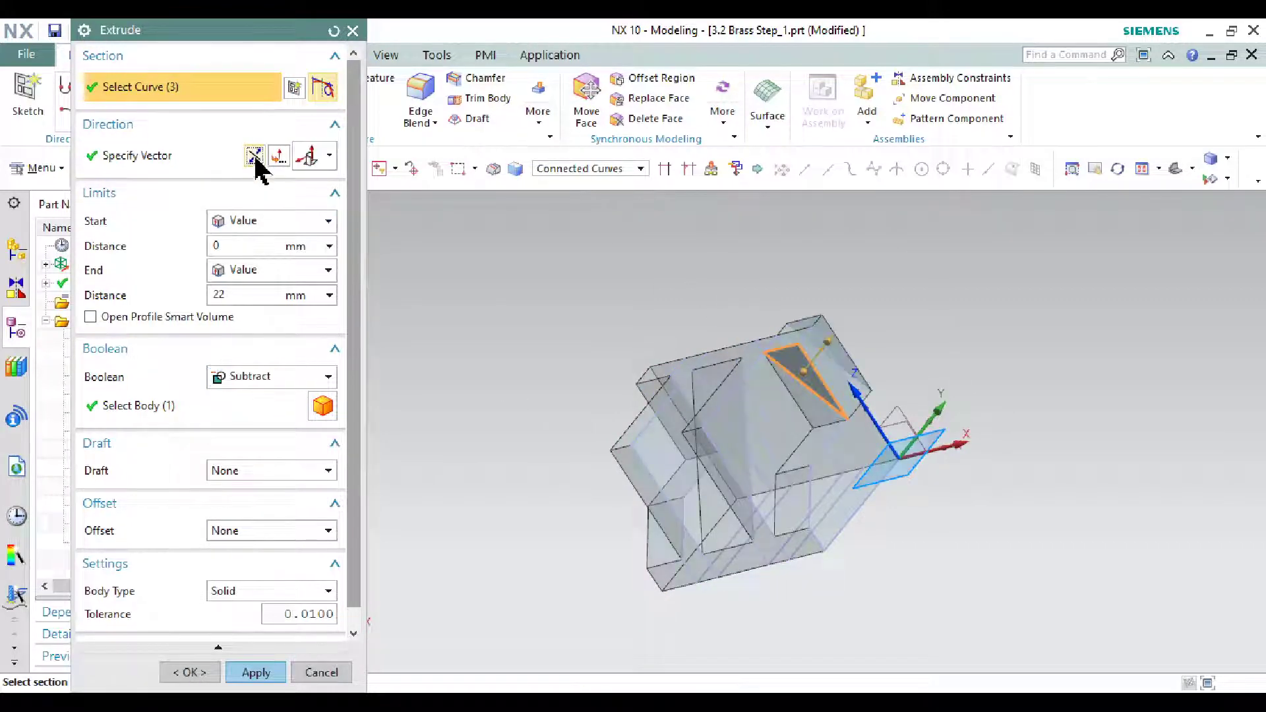
pyautogui.click(272, 671)
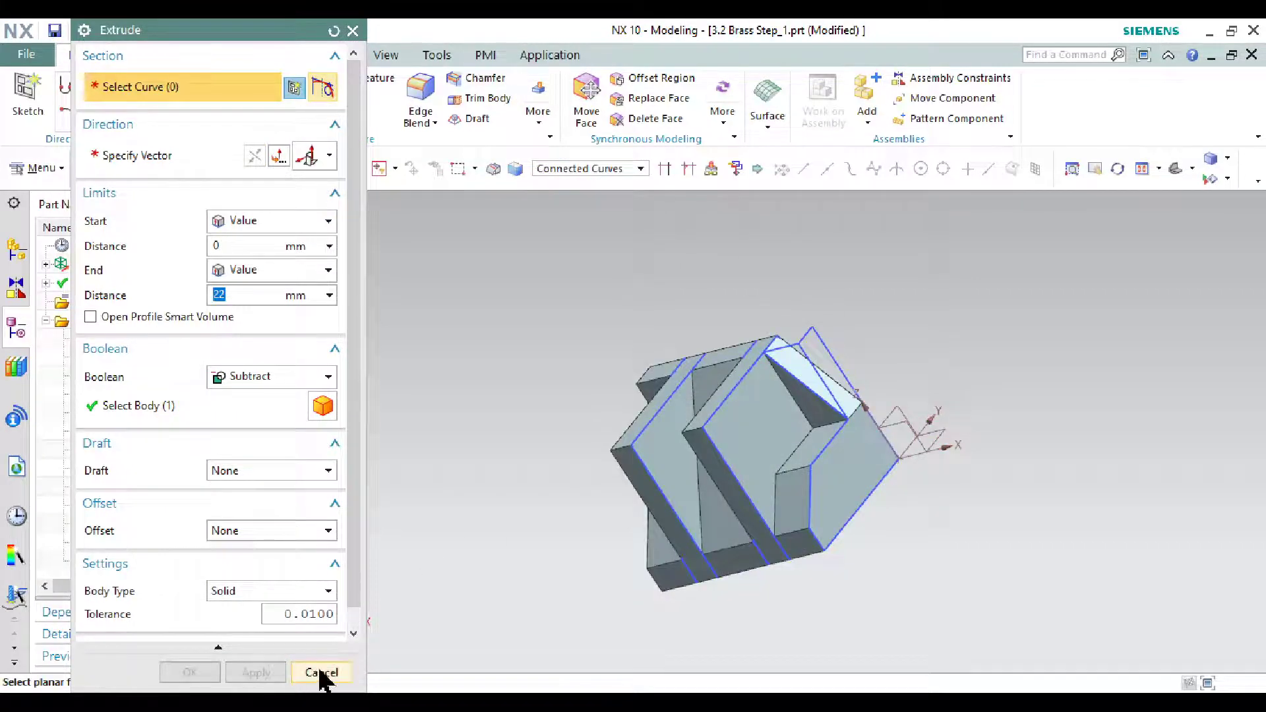
pyautogui.click(321, 672)
# Create an inferred datum plane midway between the two outer end faces of the part
pyautogui.moveTo(533, 472); pyautogui.dragTo(593, 452, button='middle')
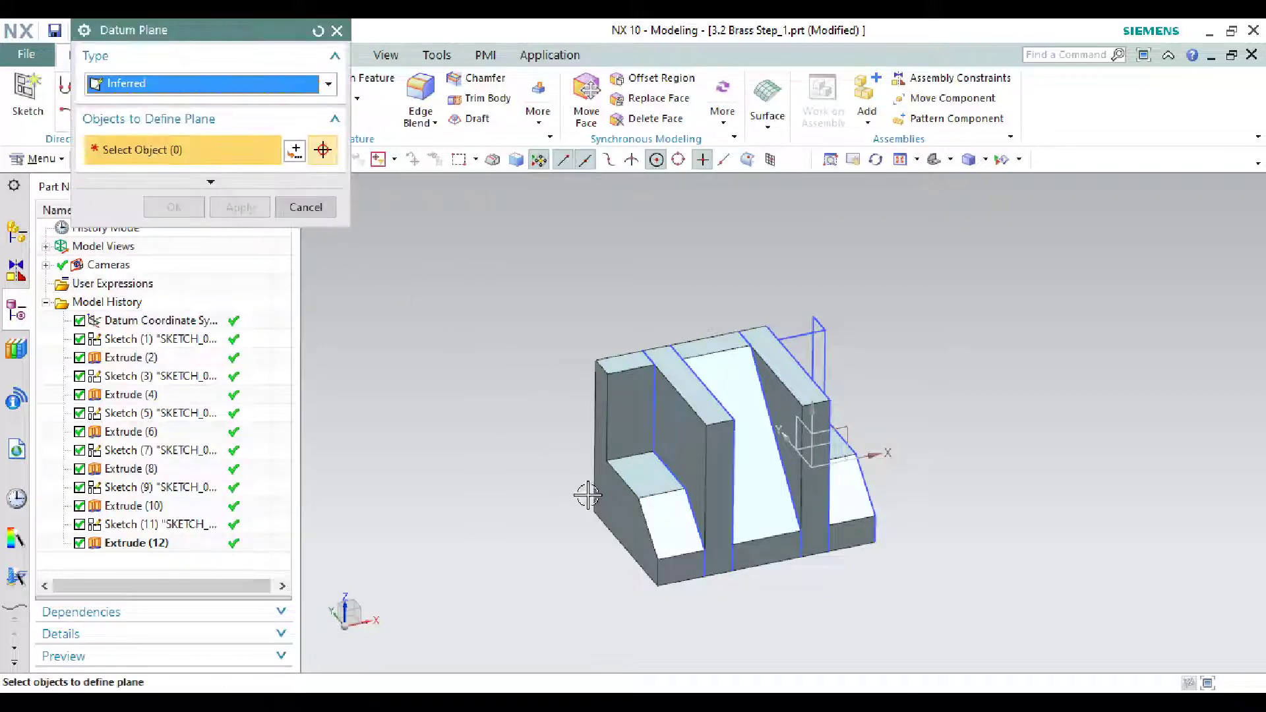
pyautogui.click(614, 501)
pyautogui.moveTo(912, 424); pyautogui.dragTo(894, 457, button='middle')
pyautogui.click(883, 456)
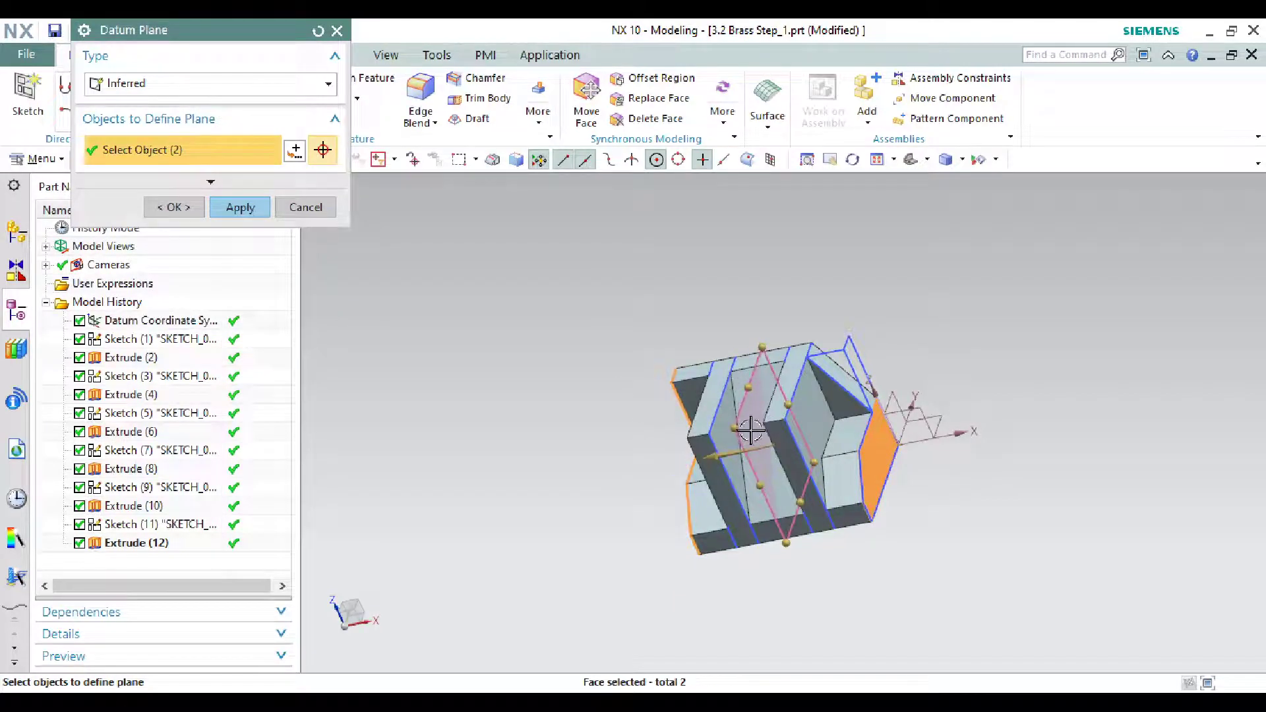
pyautogui.click(236, 215)
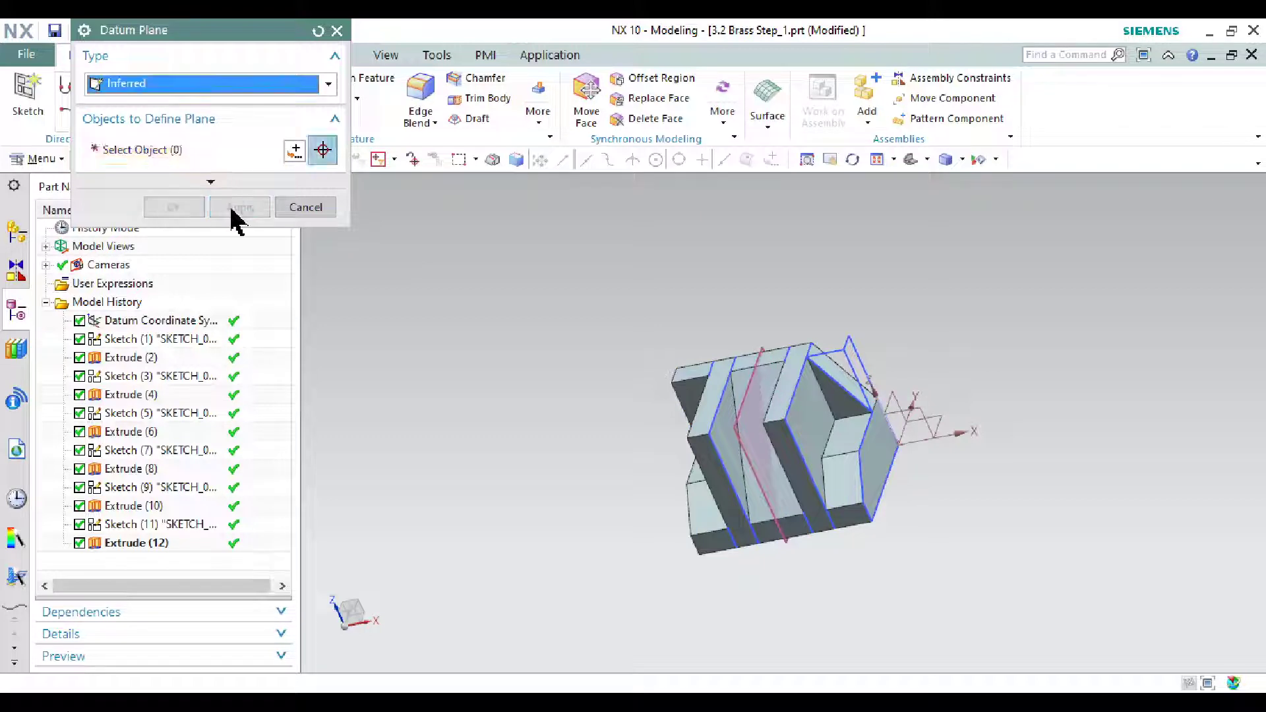
pyautogui.click(305, 208)
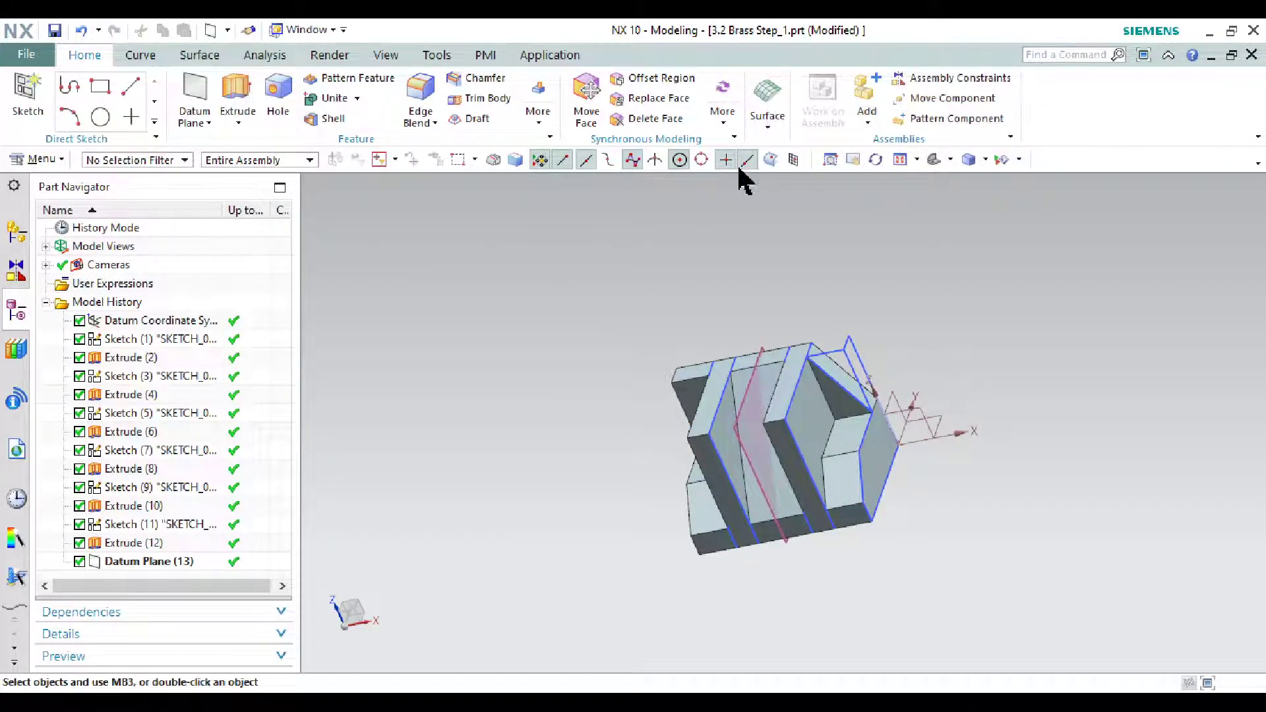
# Mirror the triangular wall cut, Extrude (12), about the middle datum plane with Mirror Feature
pyautogui.click(722, 127)
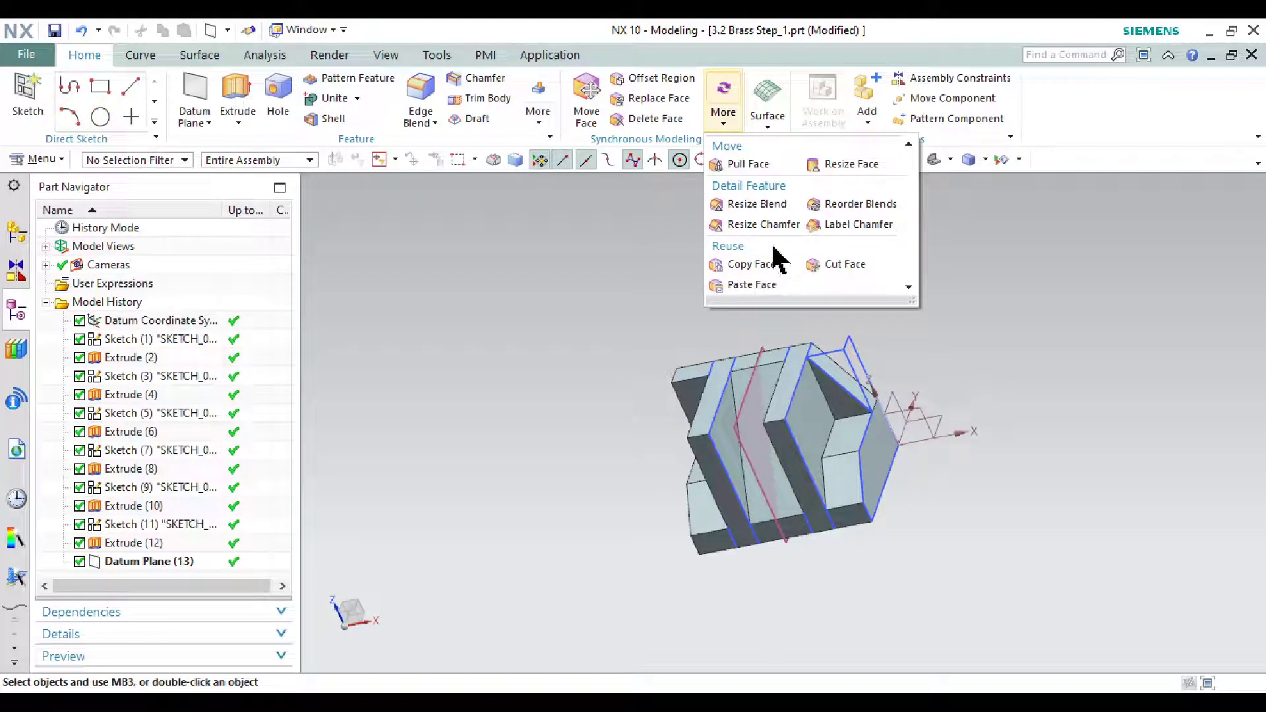
pyautogui.click(545, 127)
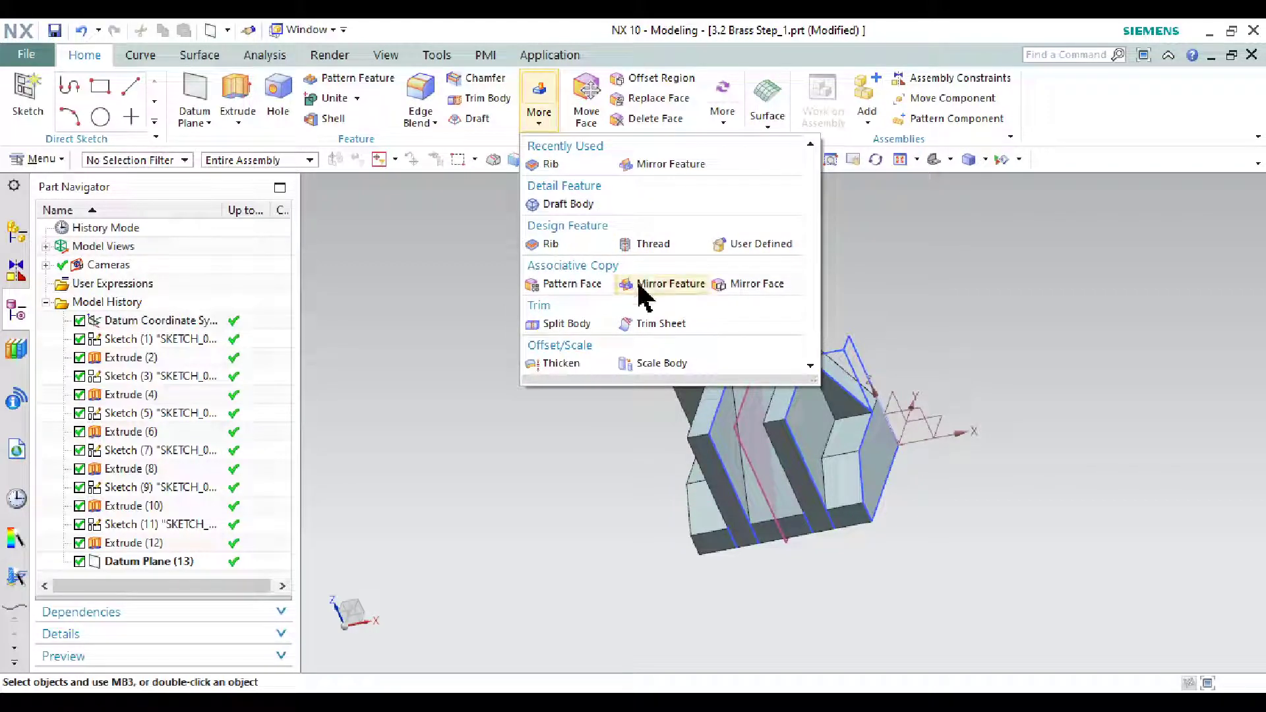
pyautogui.click(661, 284)
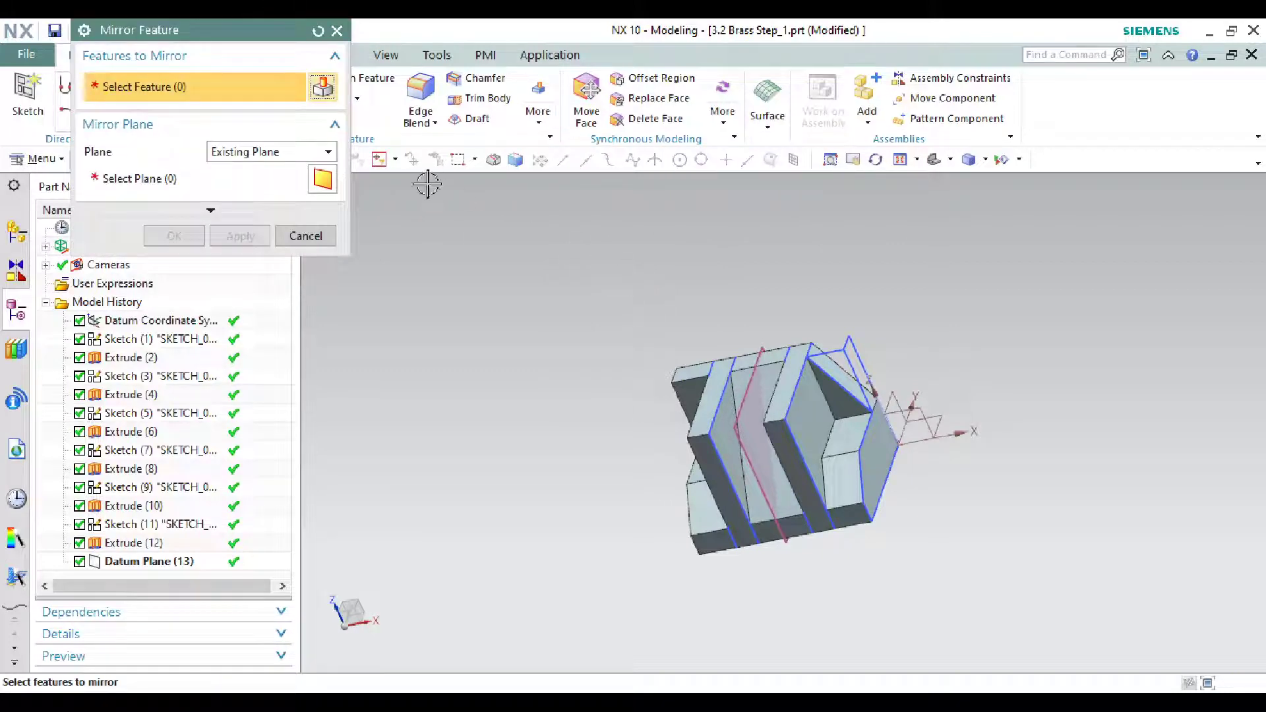
pyautogui.click(136, 544)
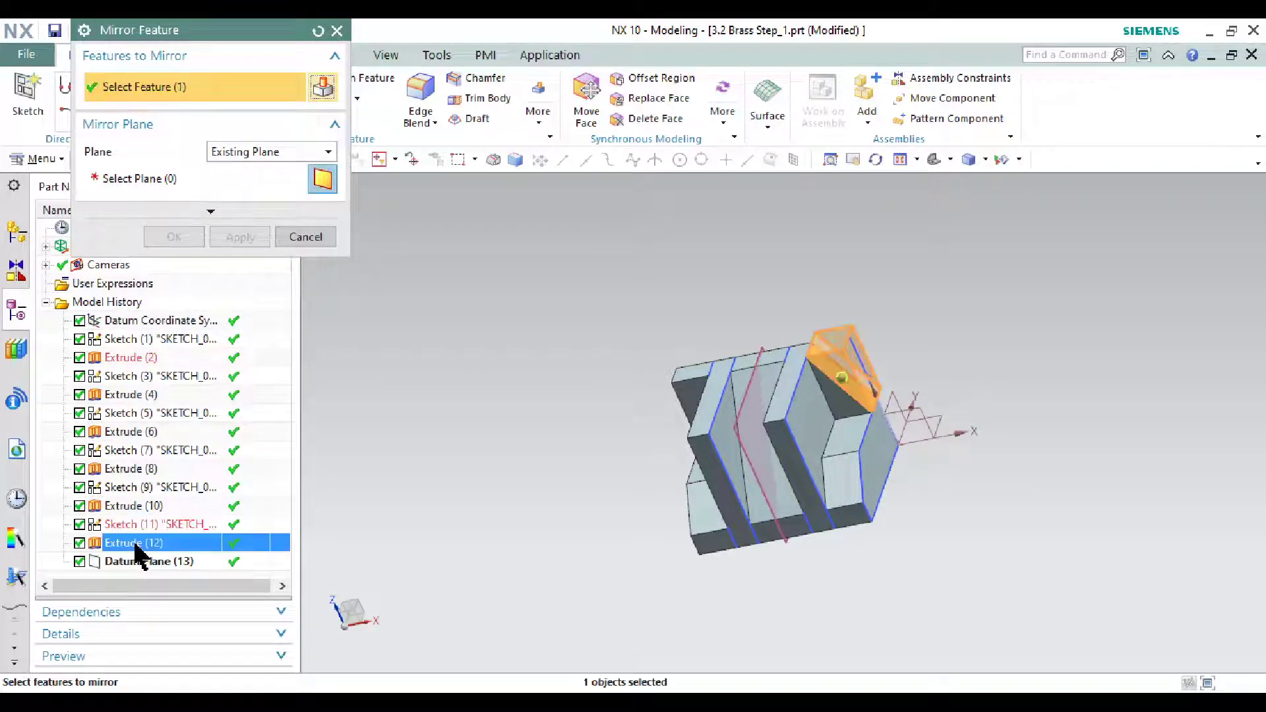
pyautogui.click(167, 190)
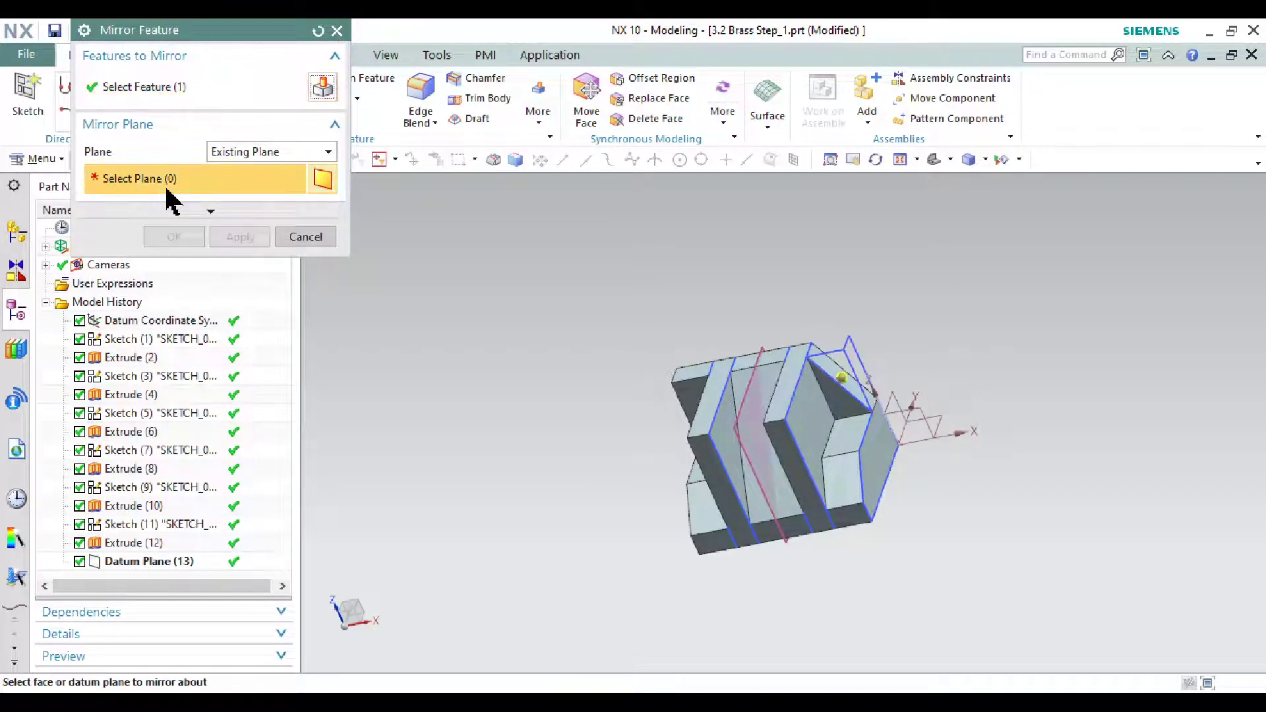
pyautogui.click(752, 381)
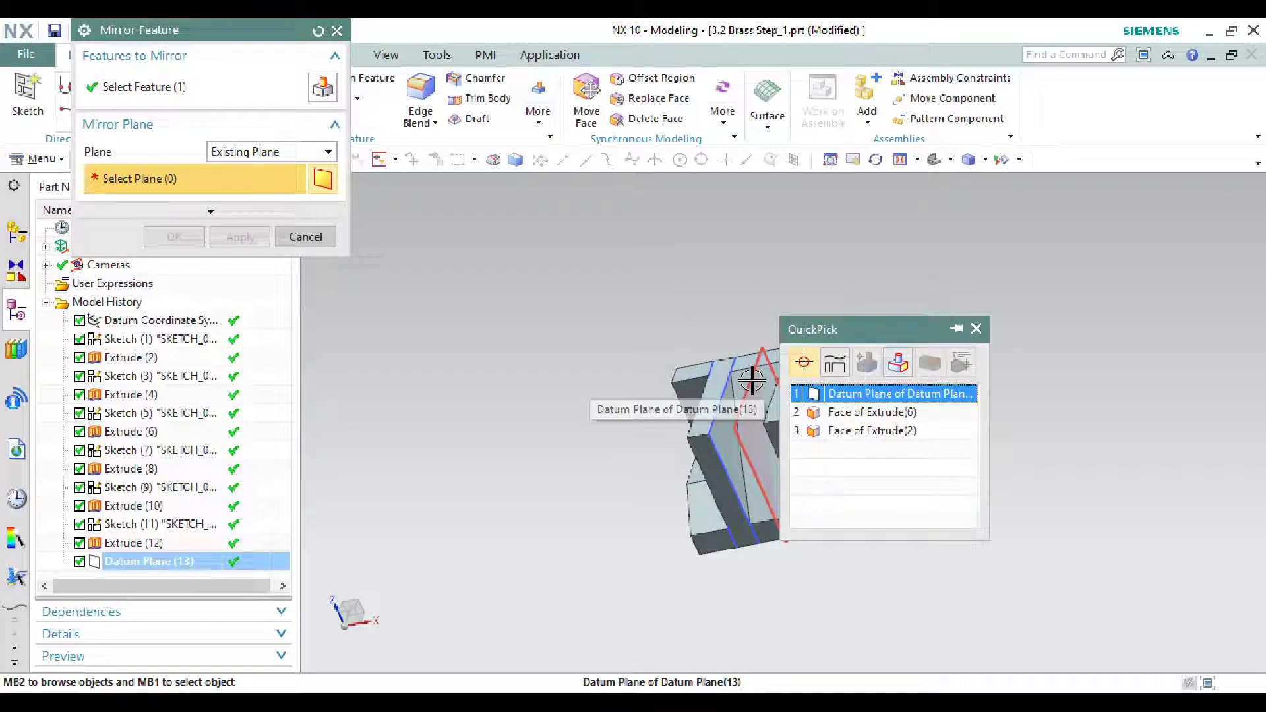
pyautogui.click(846, 394)
pyautogui.moveTo(625, 452); pyautogui.dragTo(679, 444, button='middle')
pyautogui.scroll(5, 687, 398)
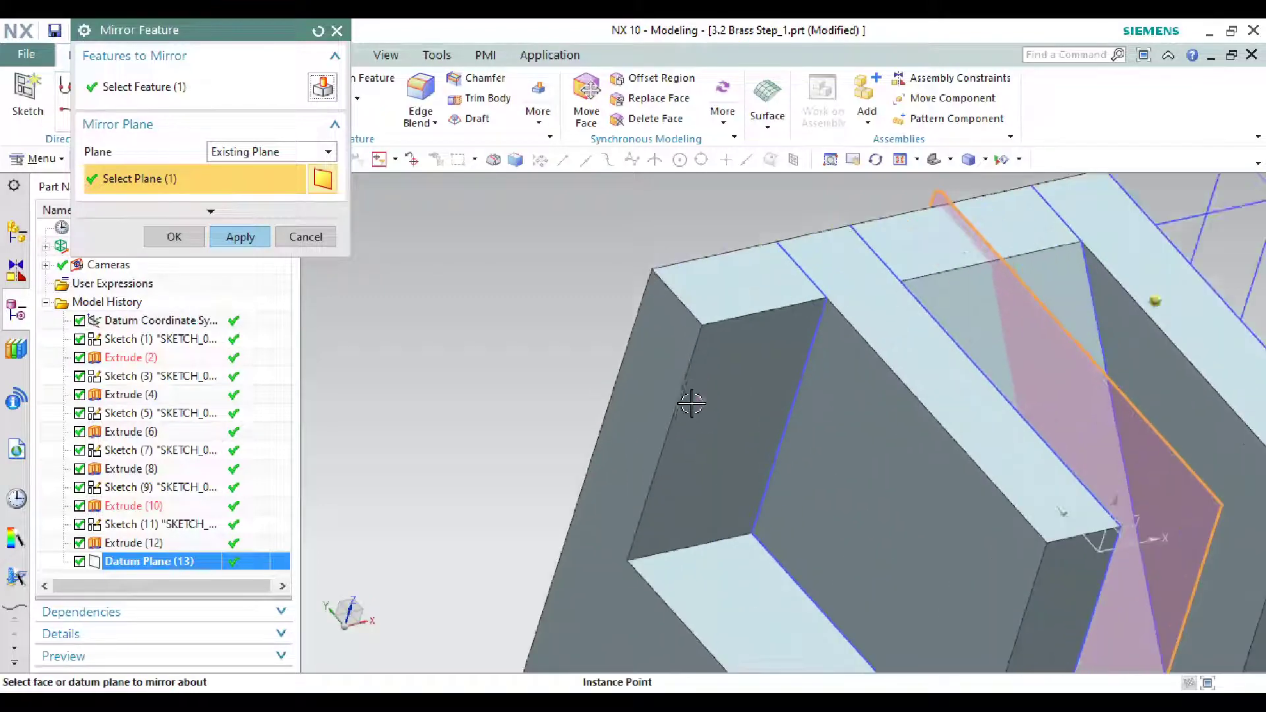
pyautogui.scroll(-3, 698, 404)
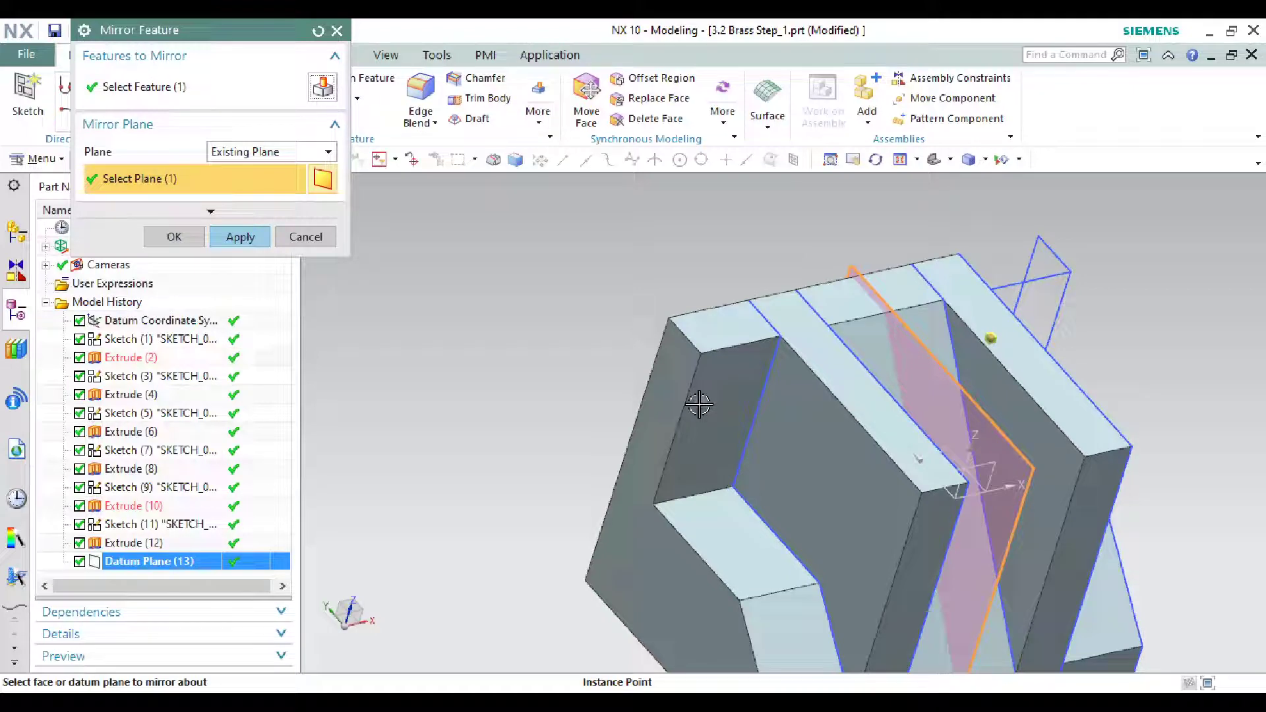
pyautogui.click(256, 239)
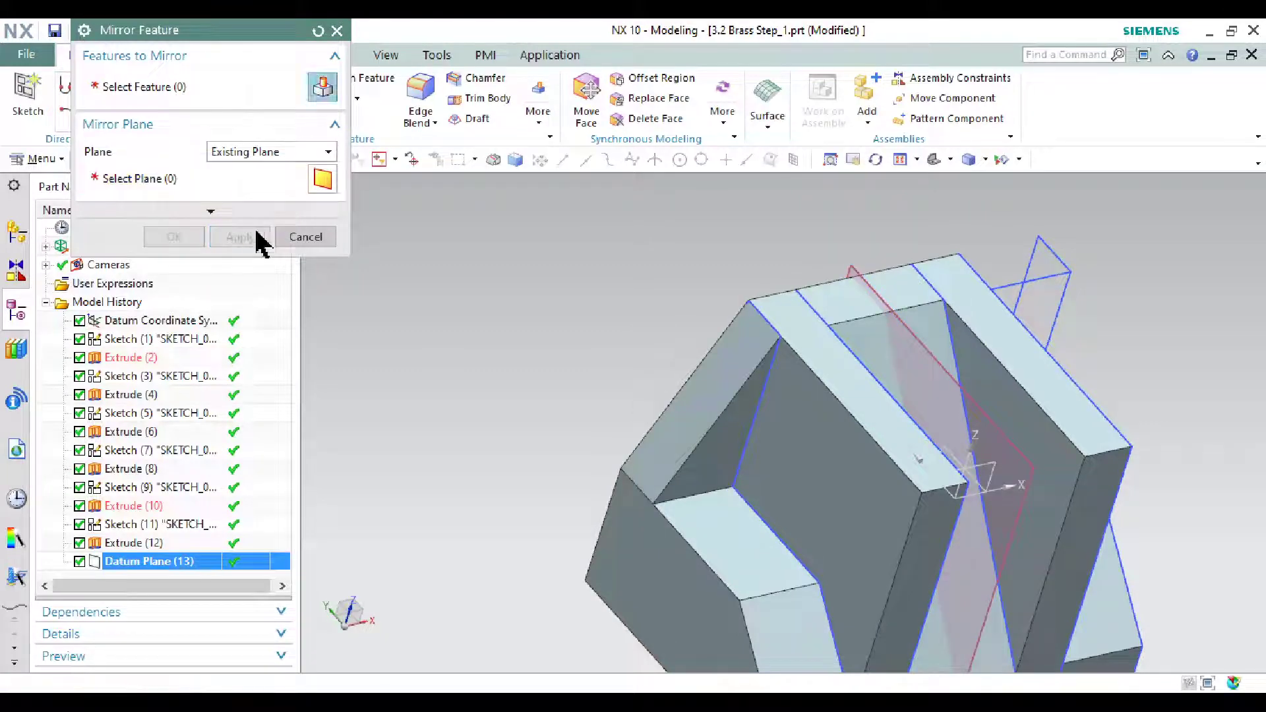
pyautogui.click(323, 238)
# Inspect the part from both sides and hide all sketches with Show and Hide
pyautogui.scroll(-3, 571, 297)
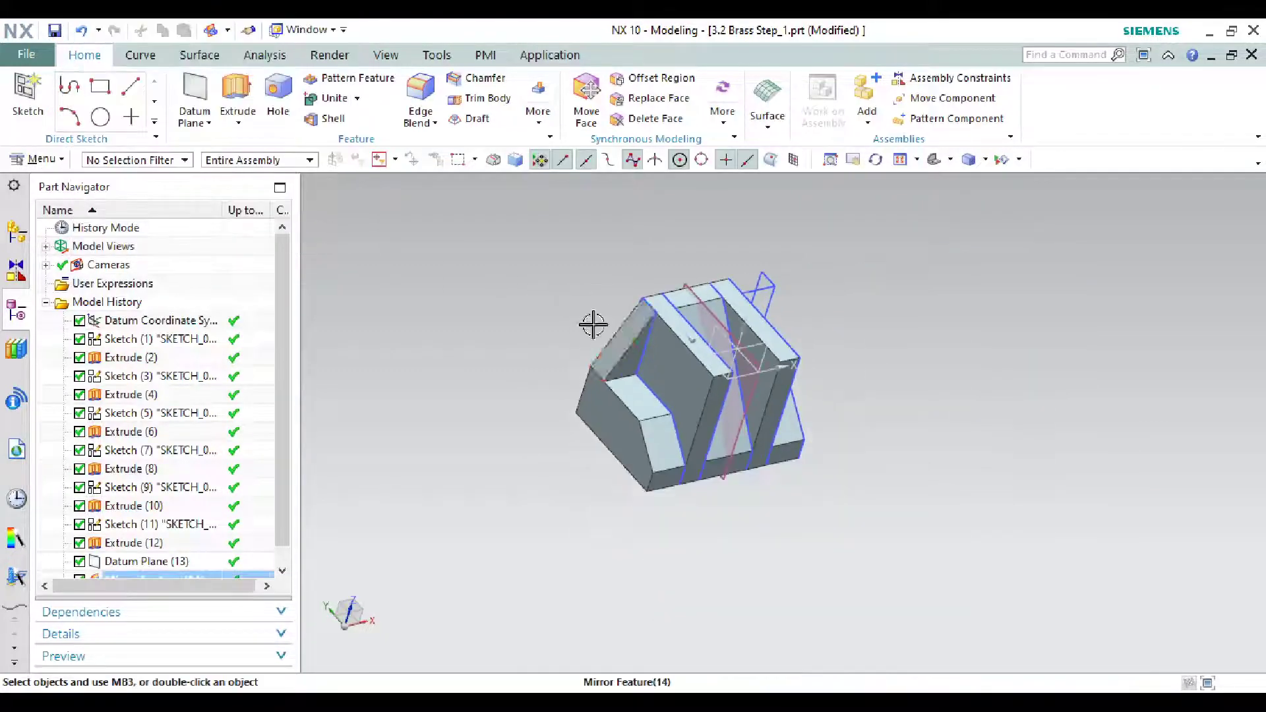
pyautogui.moveTo(594, 325); pyautogui.dragTo(526, 326, button='middle')
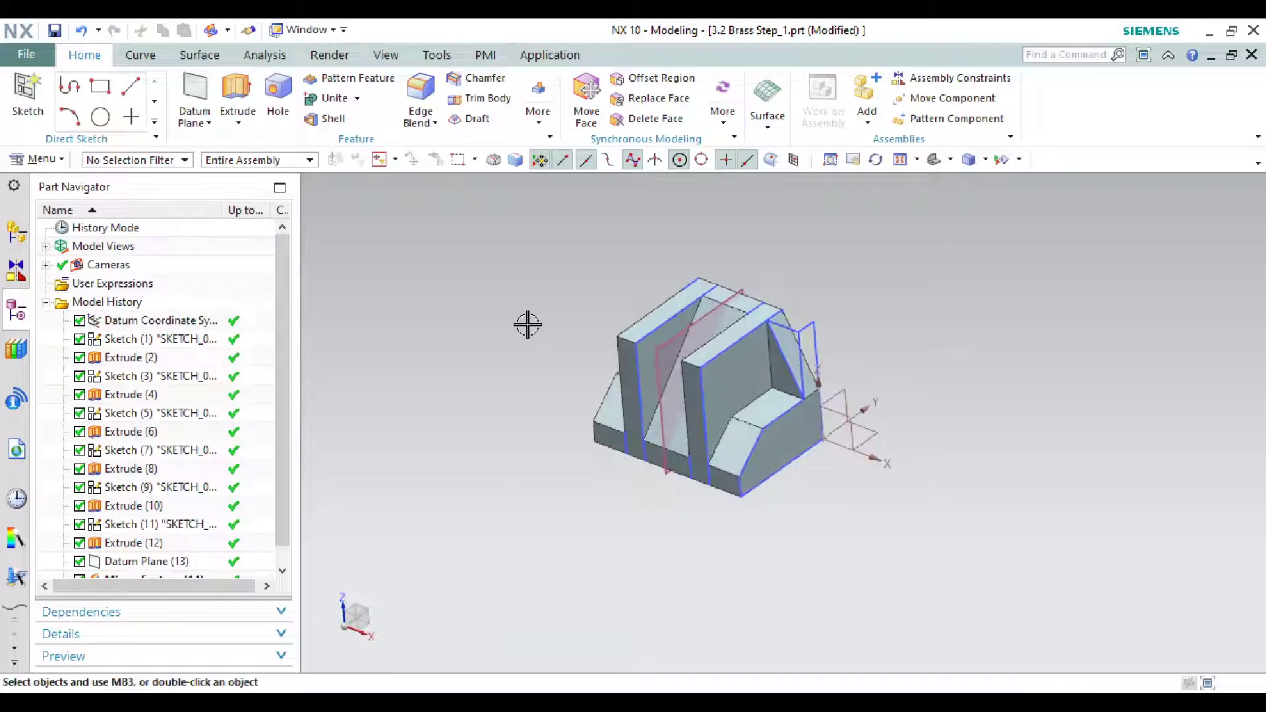
pyautogui.scroll(2, 615, 292)
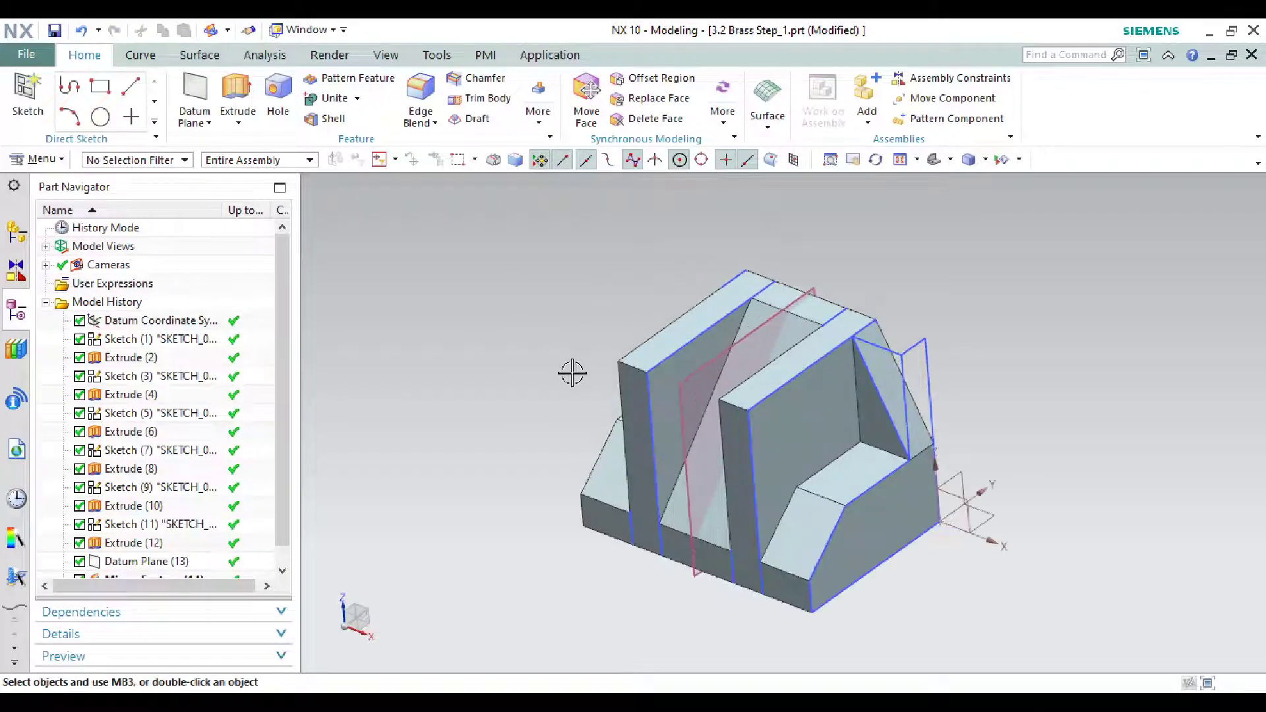
pyautogui.moveTo(574, 370)
pyautogui.mouseDown(button='middle')
pyautogui.moveTo(596, 359)
pyautogui.moveTo(589, 368)
pyautogui.mouseUp(button='middle')
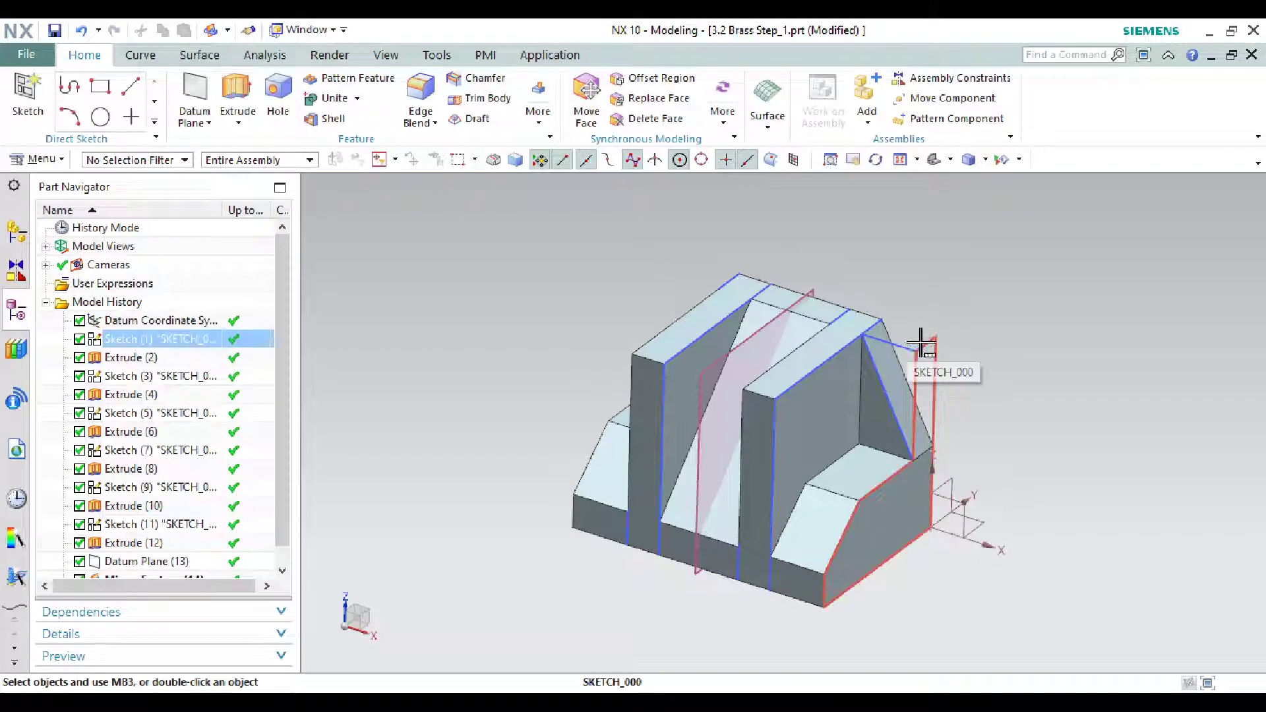
pyautogui.click(386, 55)
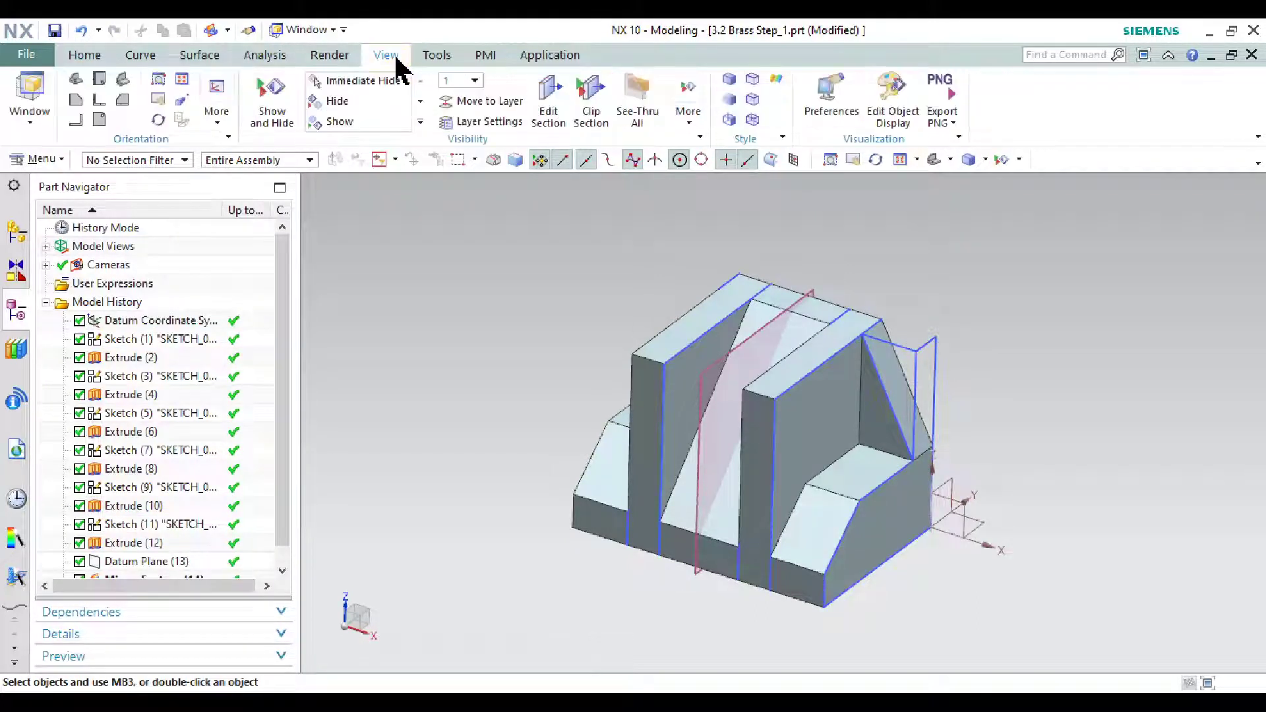
pyautogui.click(275, 122)
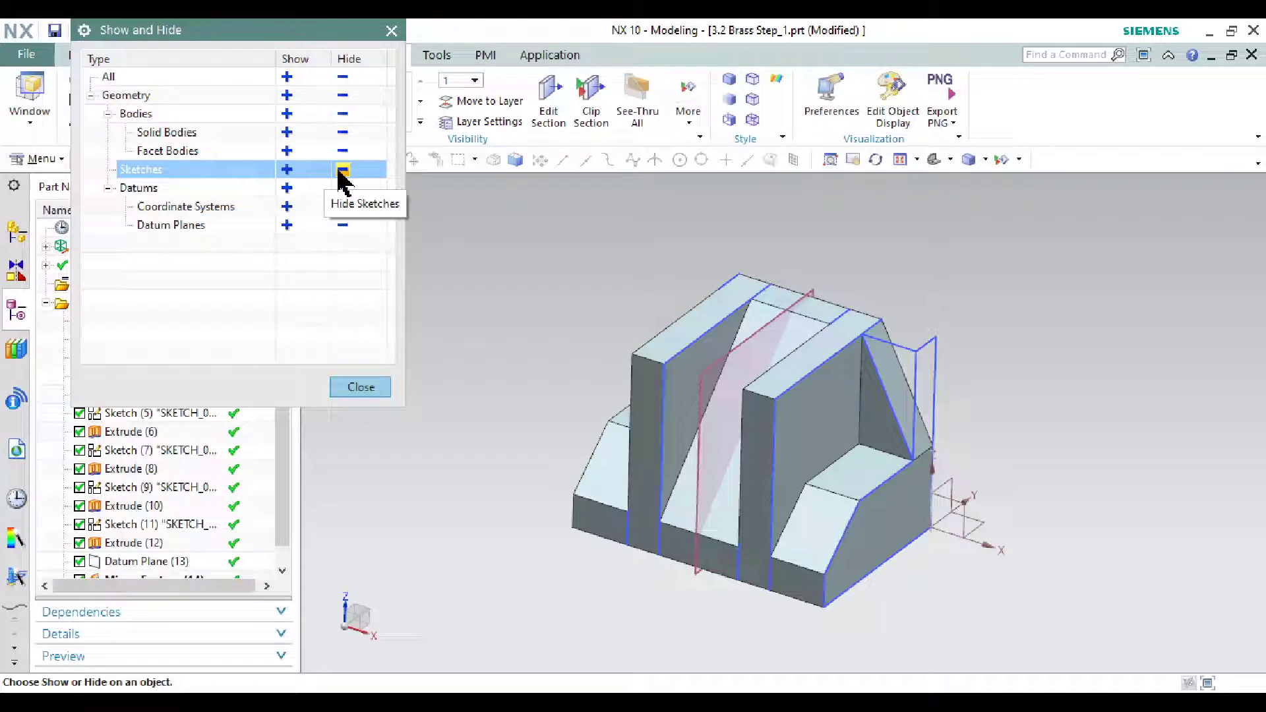
pyautogui.click(343, 170)
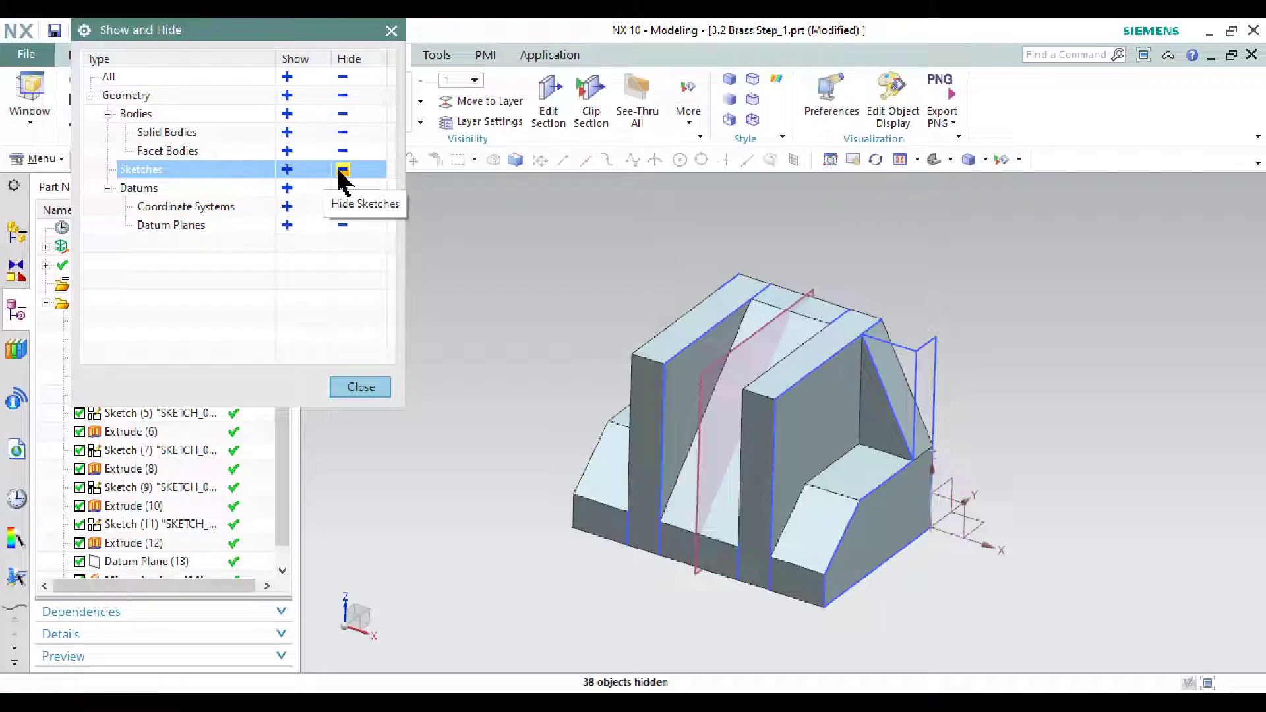
# Hide all datums so that only the solid body remains displayed, and close Show and Hide
pyautogui.click(343, 188)
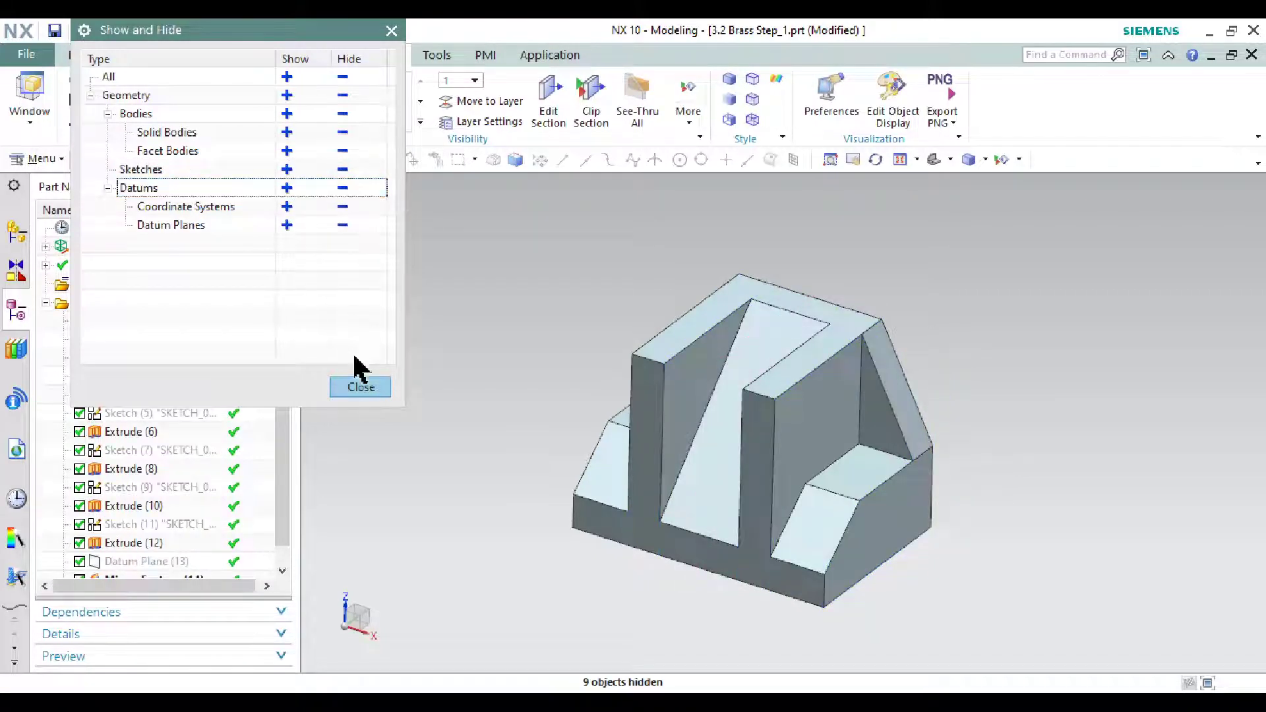
pyautogui.click(356, 383)
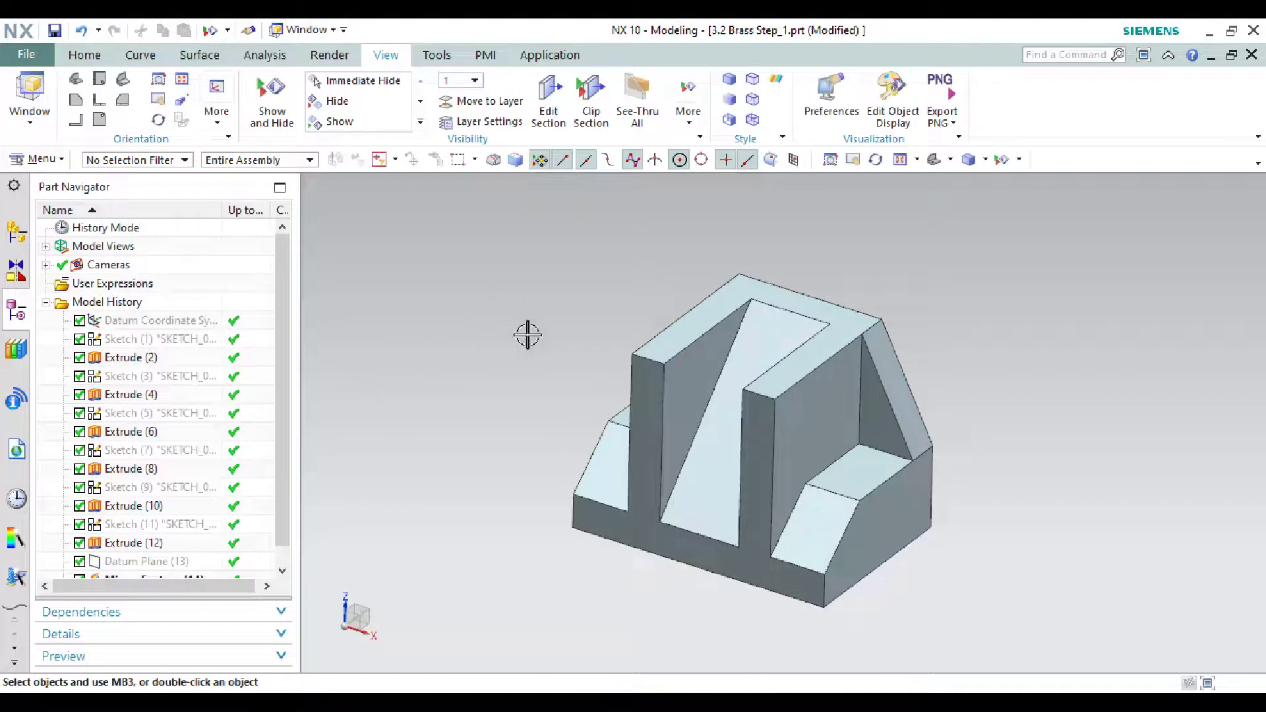
pyautogui.moveTo(523, 334)
pyautogui.mouseDown(button='middle')
pyautogui.moveTo(500, 328)
pyautogui.moveTo(537, 323)
pyautogui.moveTo(523, 319)
pyautogui.mouseUp(button='middle')
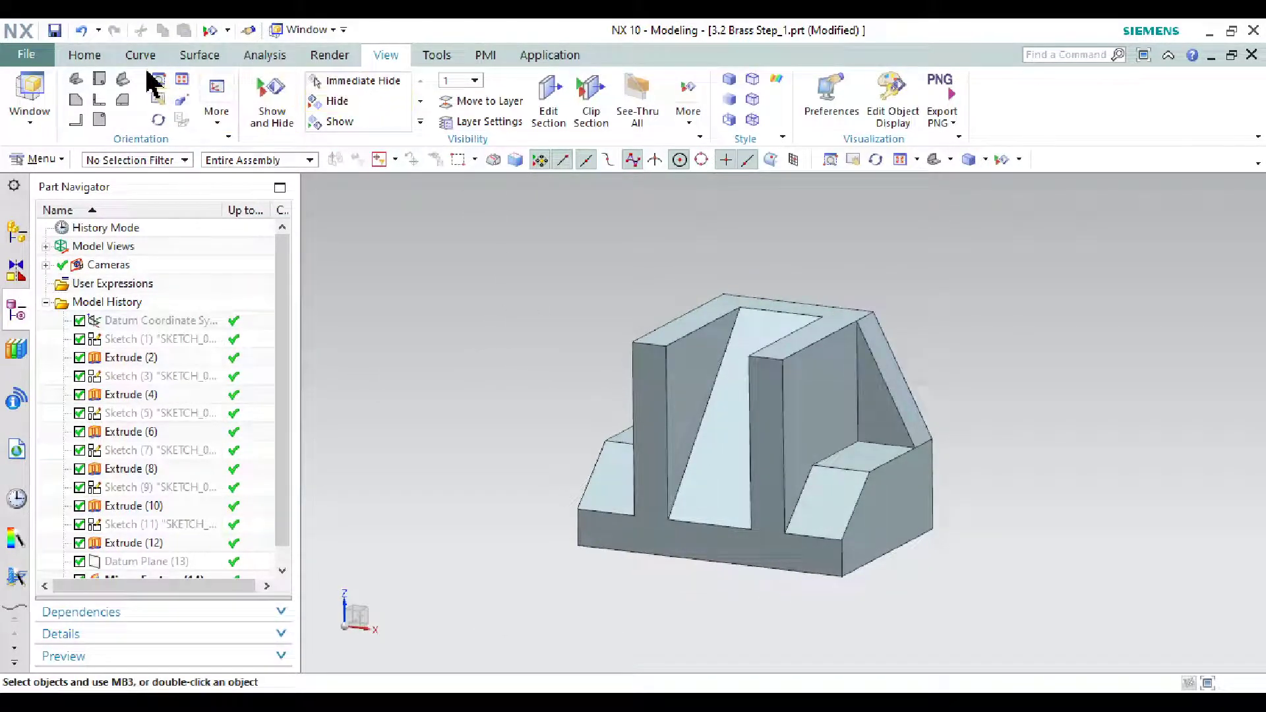
# Turn on True Shading for the part and apply the Global Material Gold to give it a brass look
pyautogui.click(314, 56)
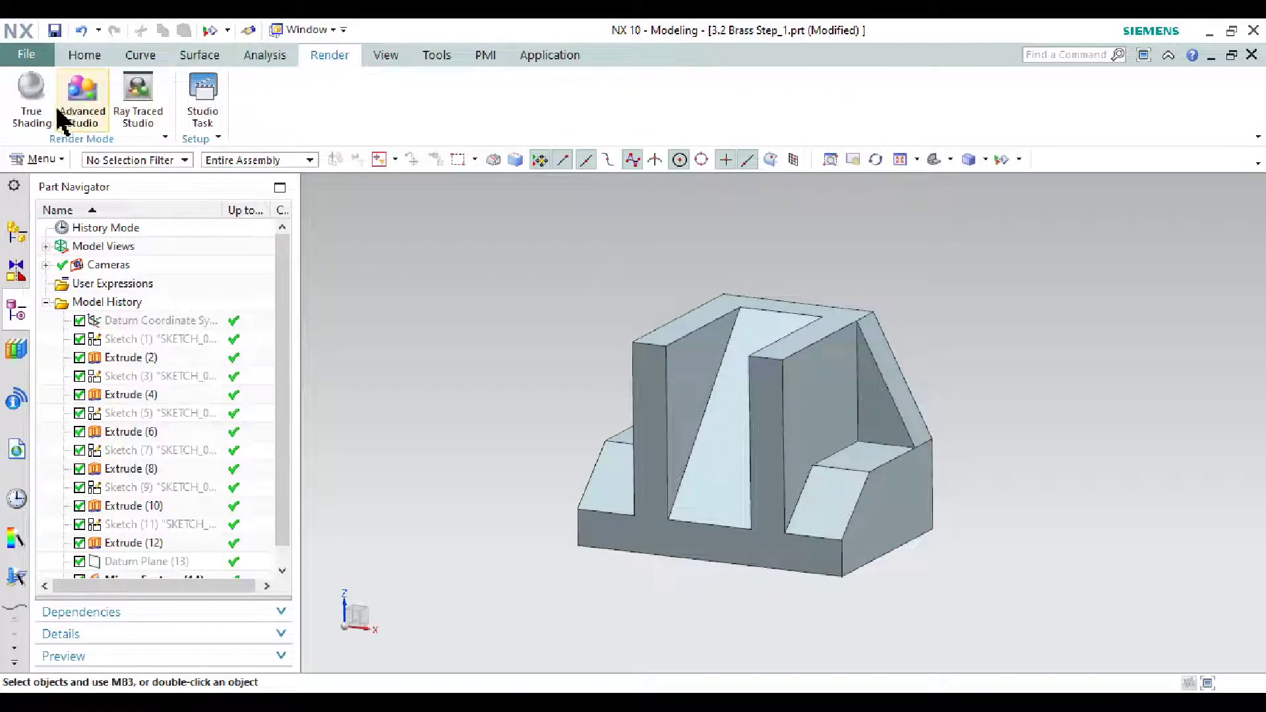
pyautogui.click(32, 99)
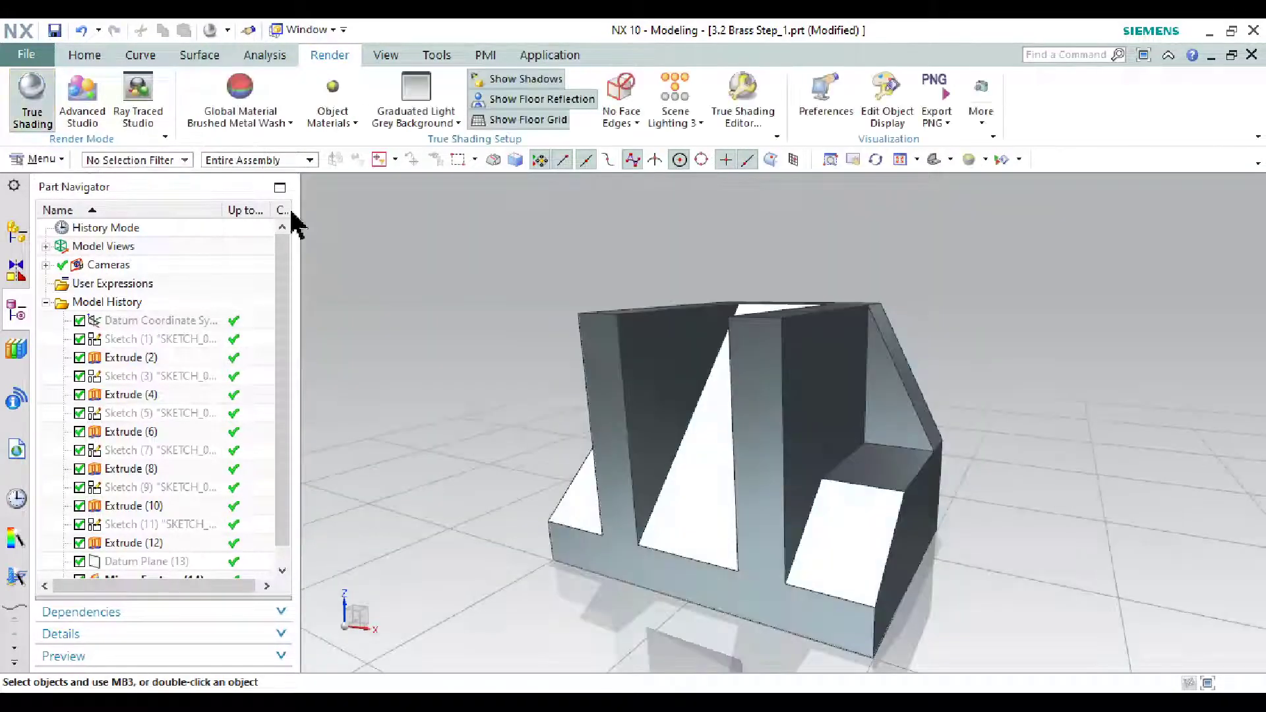
pyautogui.moveTo(528, 297)
pyautogui.mouseDown(button='middle')
pyautogui.moveTo(498, 294)
pyautogui.moveTo(535, 317)
pyautogui.moveTo(512, 288)
pyautogui.moveTo(522, 312)
pyautogui.mouseUp(button='middle')
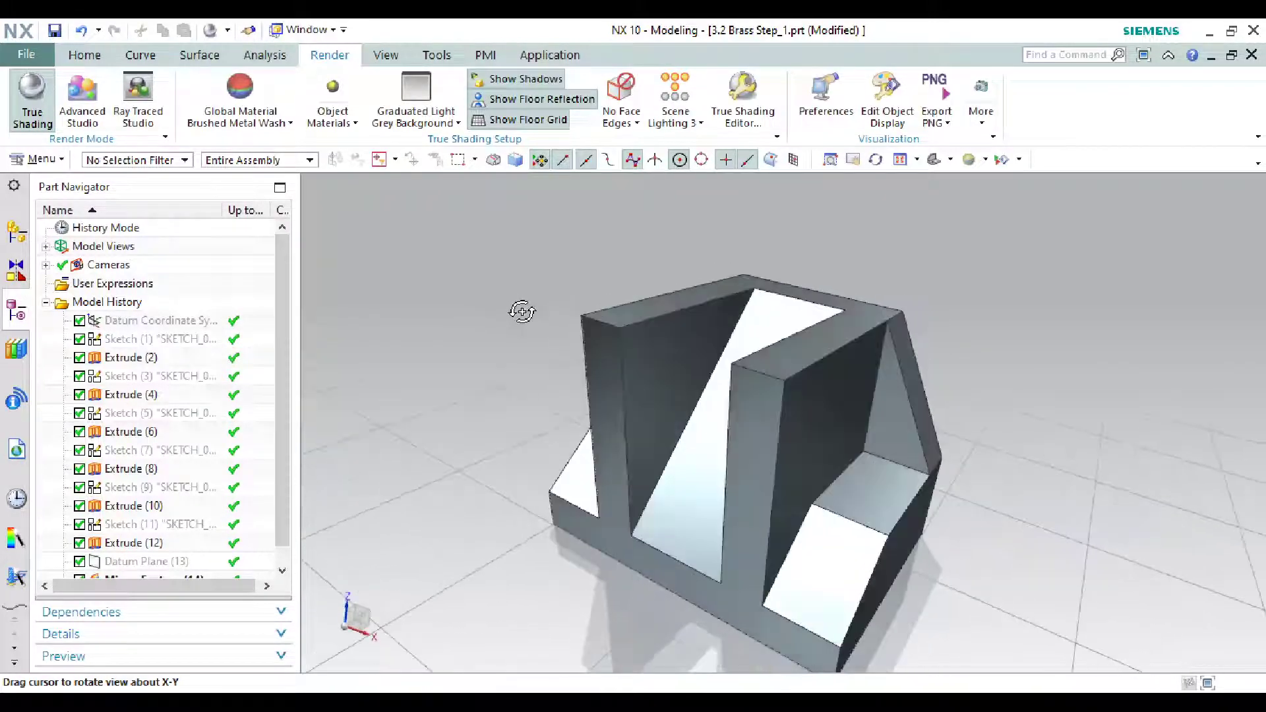
pyautogui.click(256, 126)
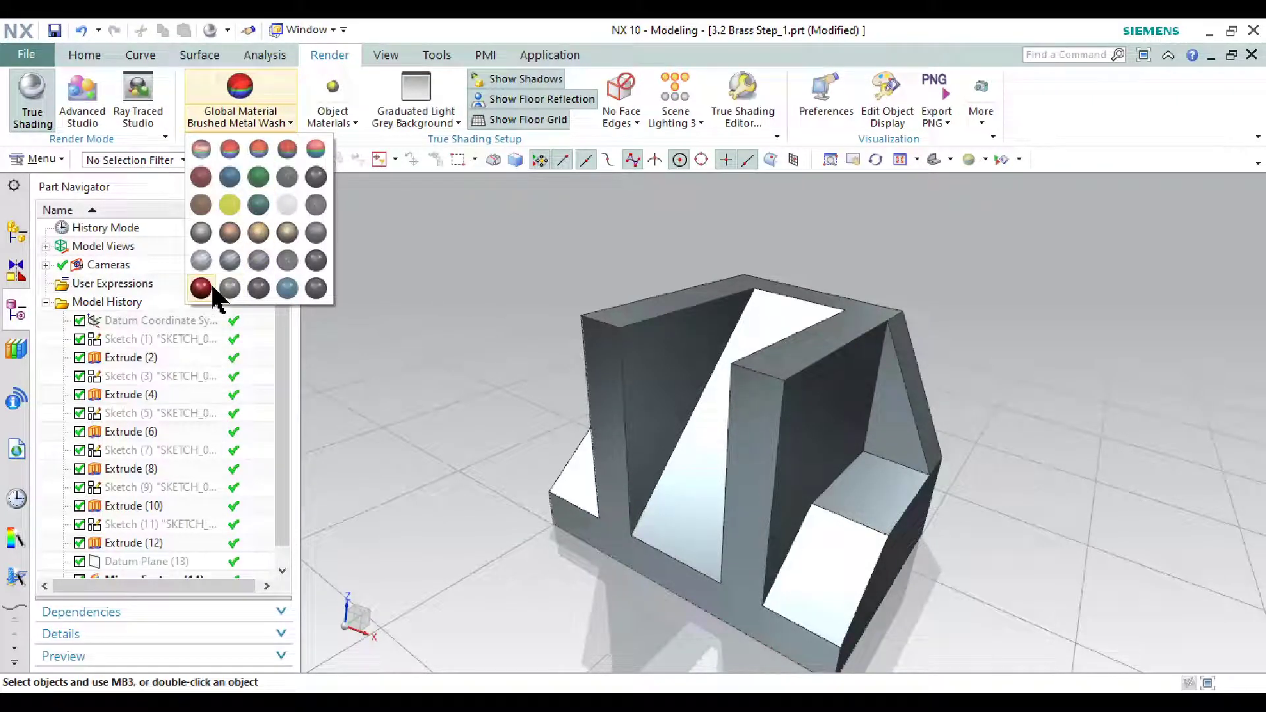
pyautogui.click(264, 235)
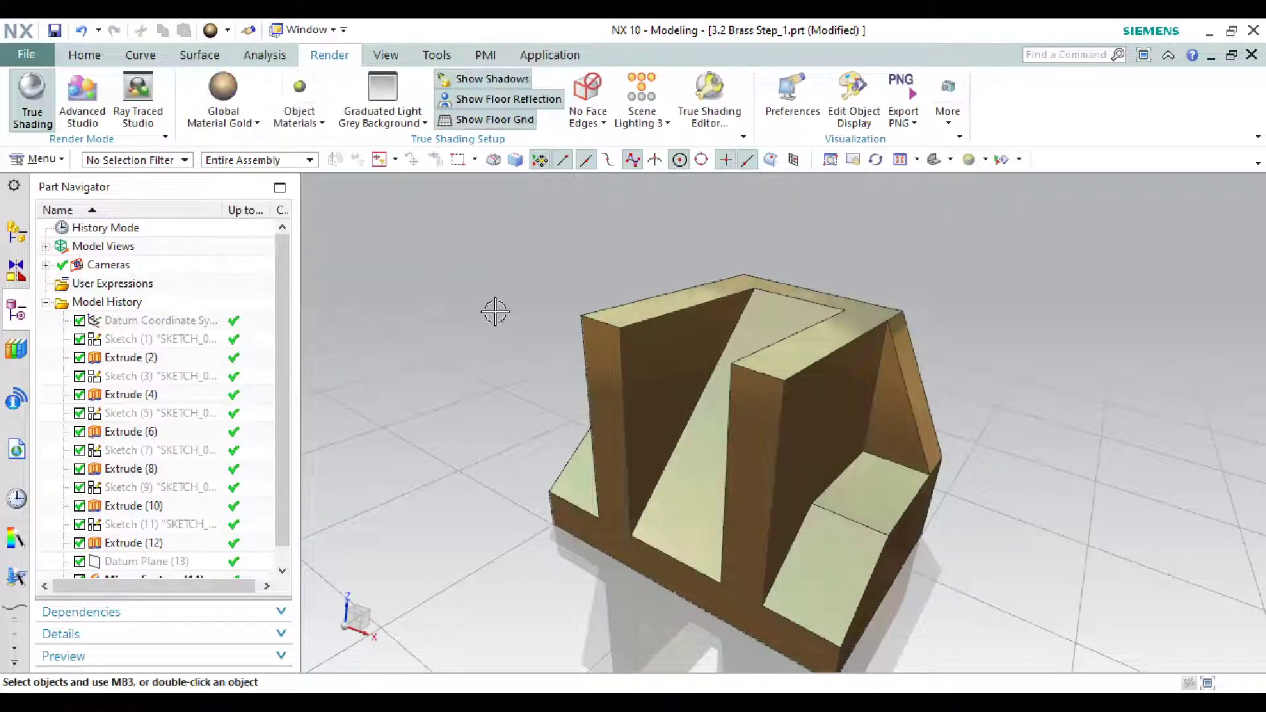
pyautogui.moveTo(495, 305)
pyautogui.mouseDown(button='middle')
pyautogui.moveTo(475, 269)
pyautogui.moveTo(510, 311)
pyautogui.moveTo(542, 314)
pyautogui.moveTo(492, 314)
pyautogui.moveTo(506, 296)
pyautogui.moveTo(492, 305)
pyautogui.mouseUp(button='middle')
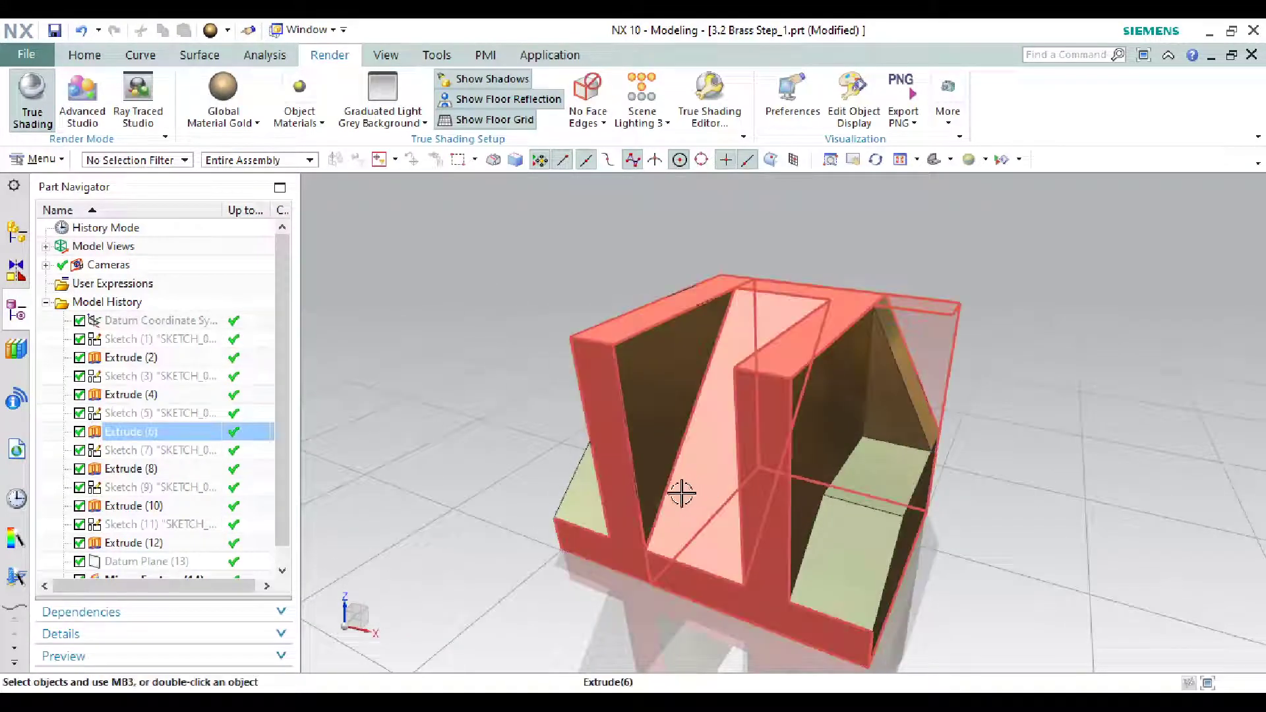